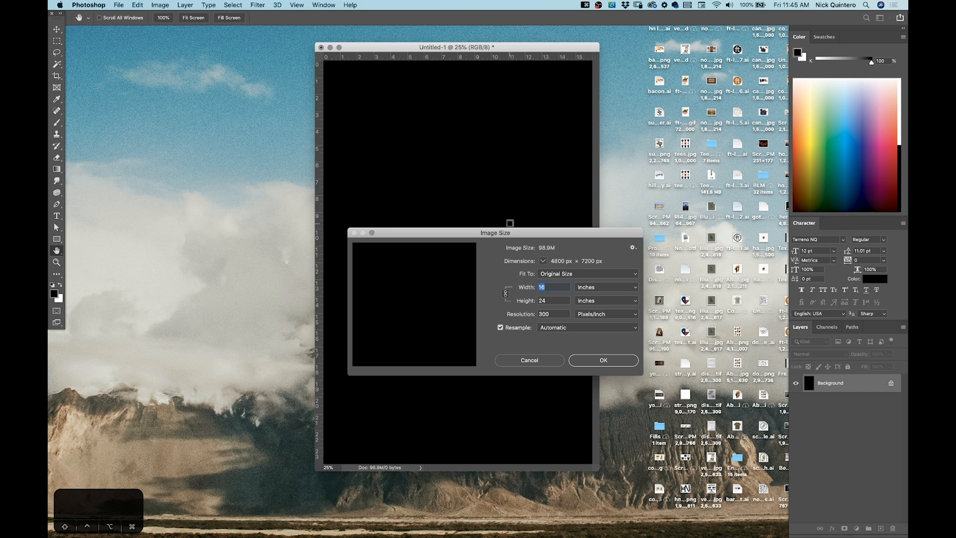
# Resize the black document to 15 inches wide by 20 inches high, with the proportions unlinked
pyautogui.write('15')
pyautogui.press('Tab')
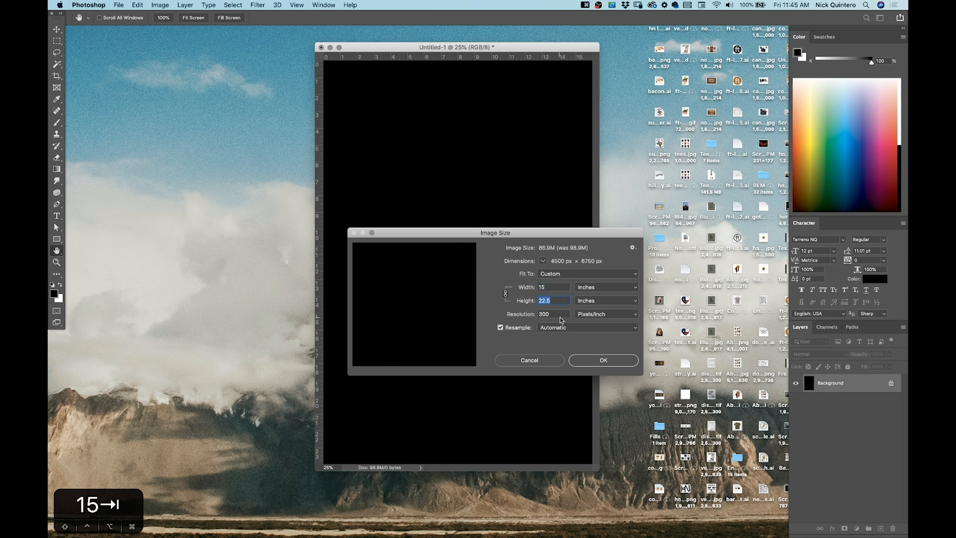
pyautogui.click(506, 296)
pyautogui.write('20')
pyautogui.press('Return')
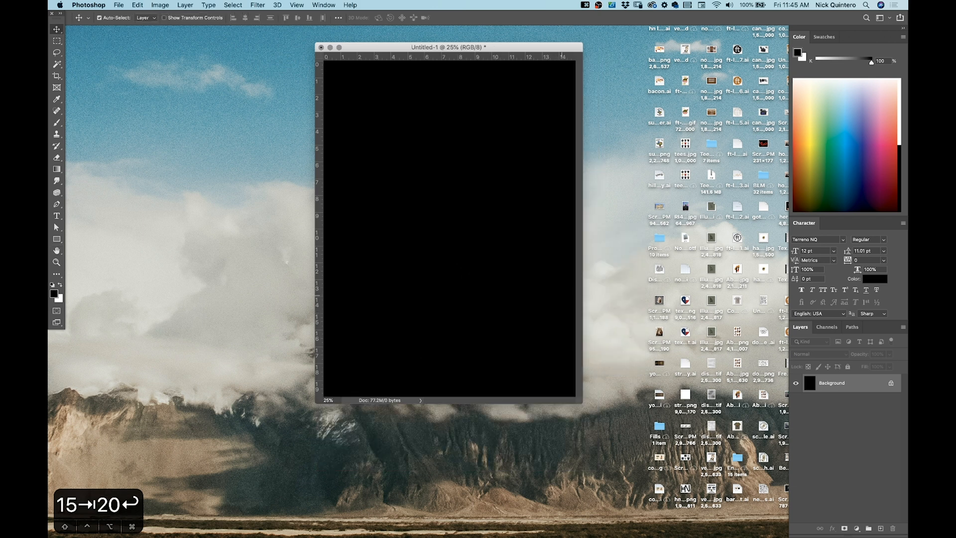
pyautogui.press('super+minus')
pyautogui.press('super+equal')
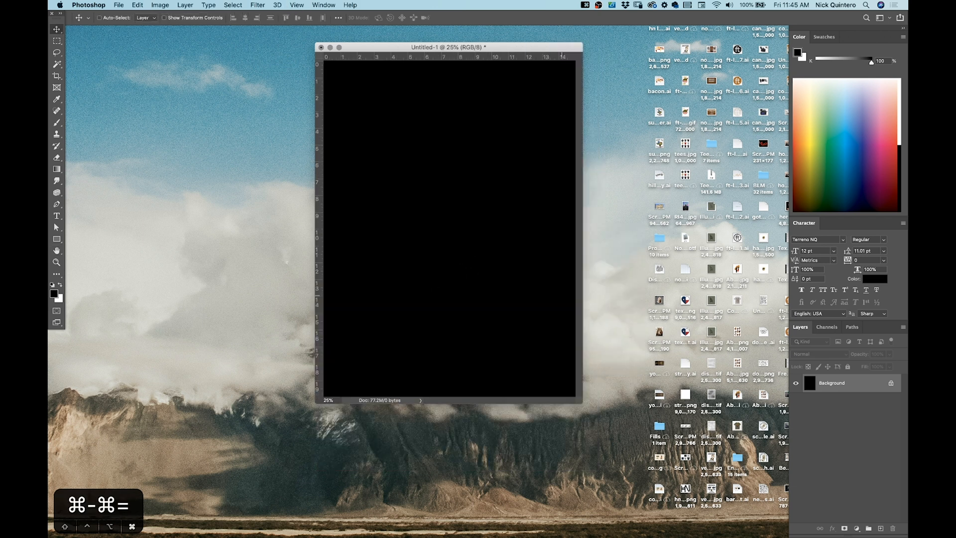
pyautogui.press('v')
pyautogui.moveTo(545, 51); pyautogui.dragTo(490, 72)
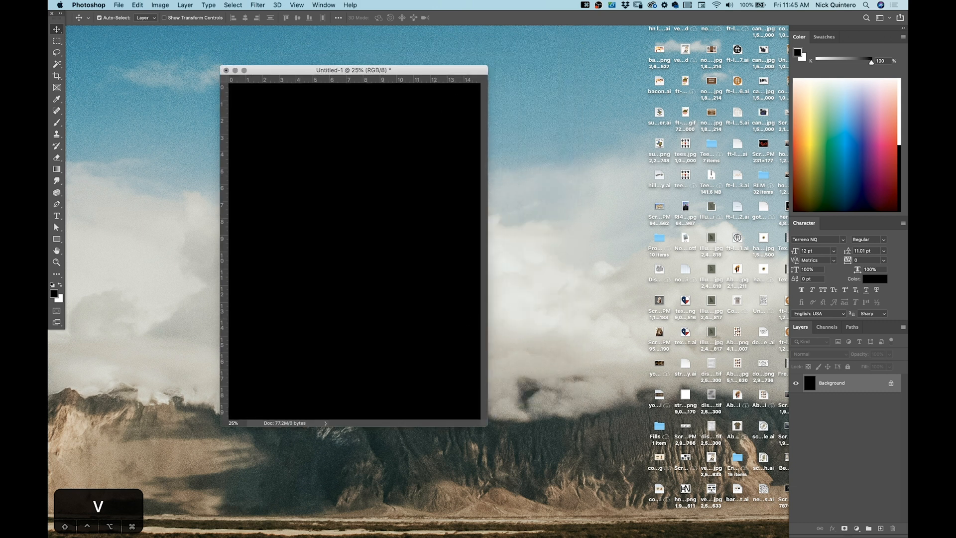
pyautogui.click(684, 204)
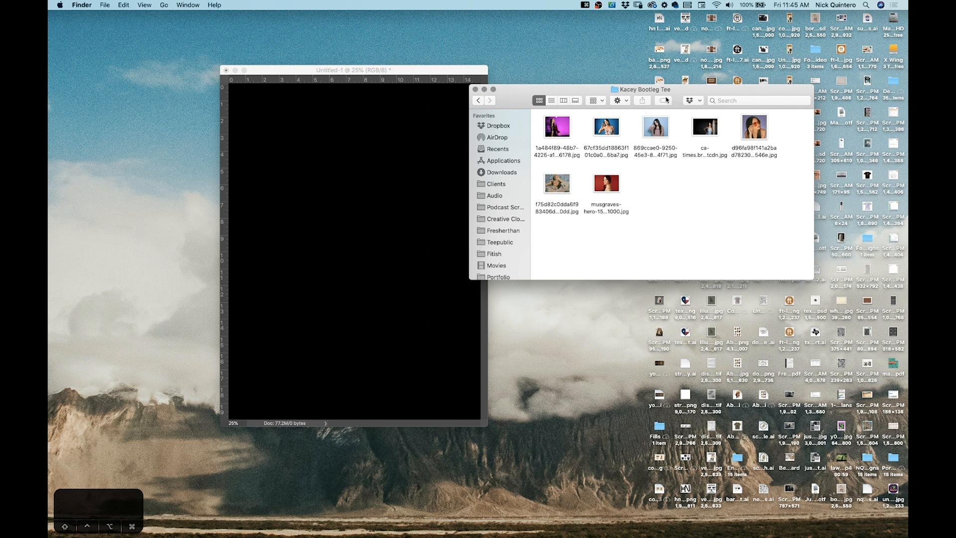
pyautogui.click(744, 129)
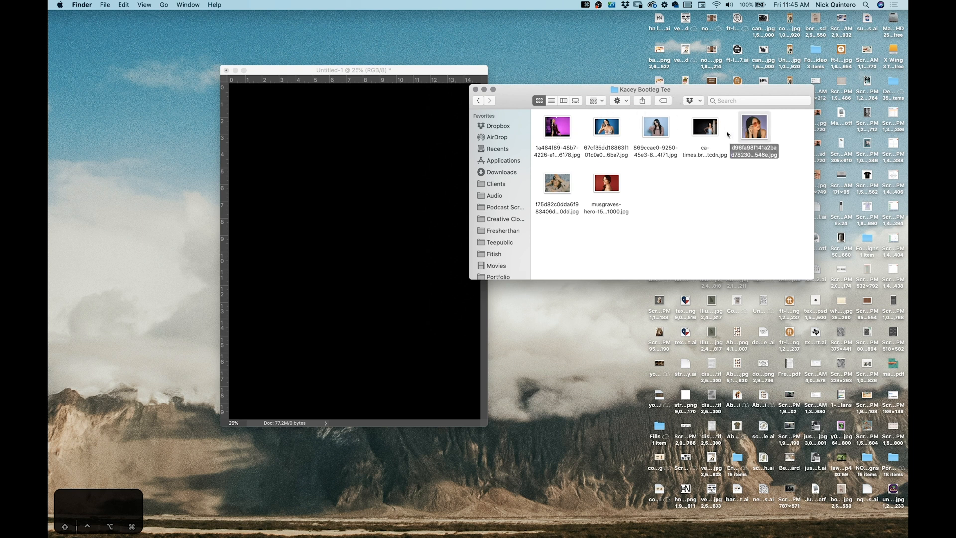
pyautogui.click(607, 185)
pyautogui.press('space')
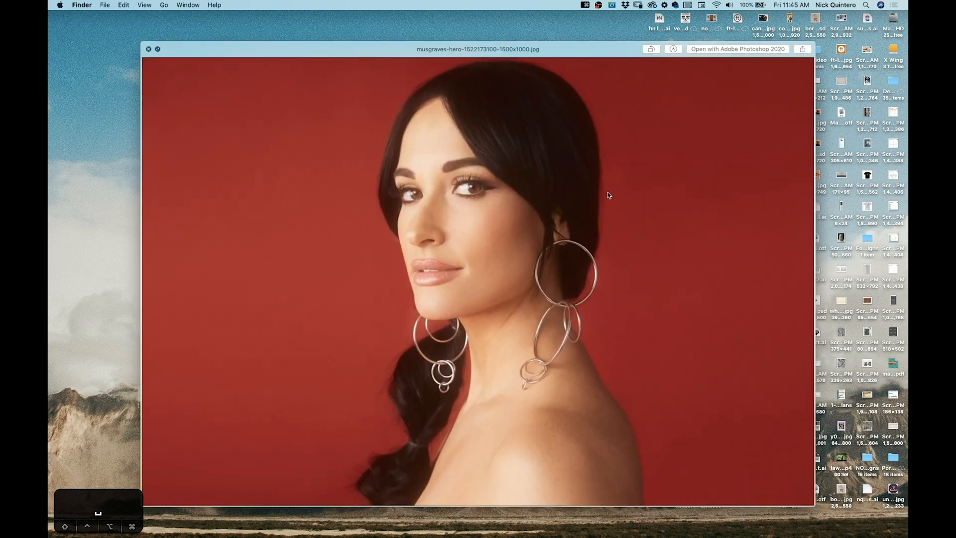
pyautogui.press('space')
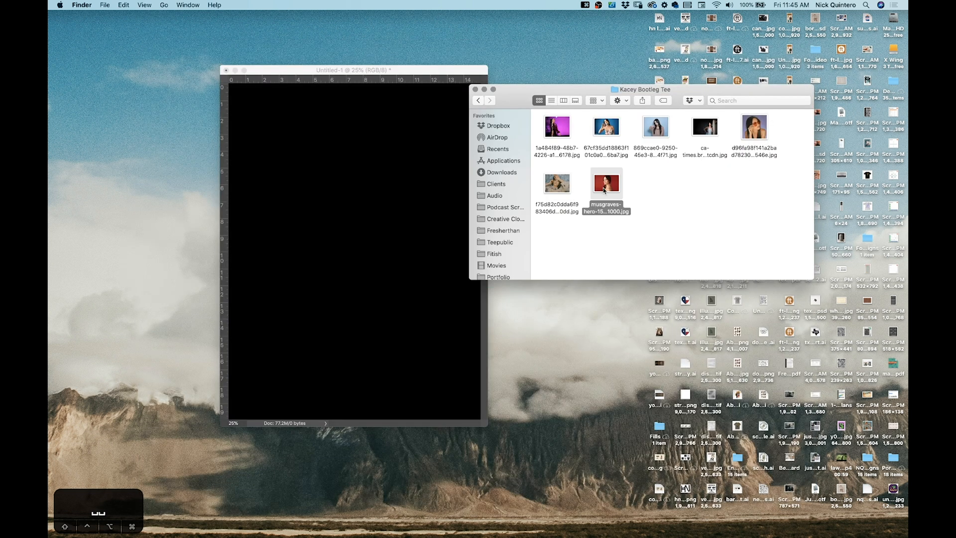
pyautogui.doubleClick(607, 184)
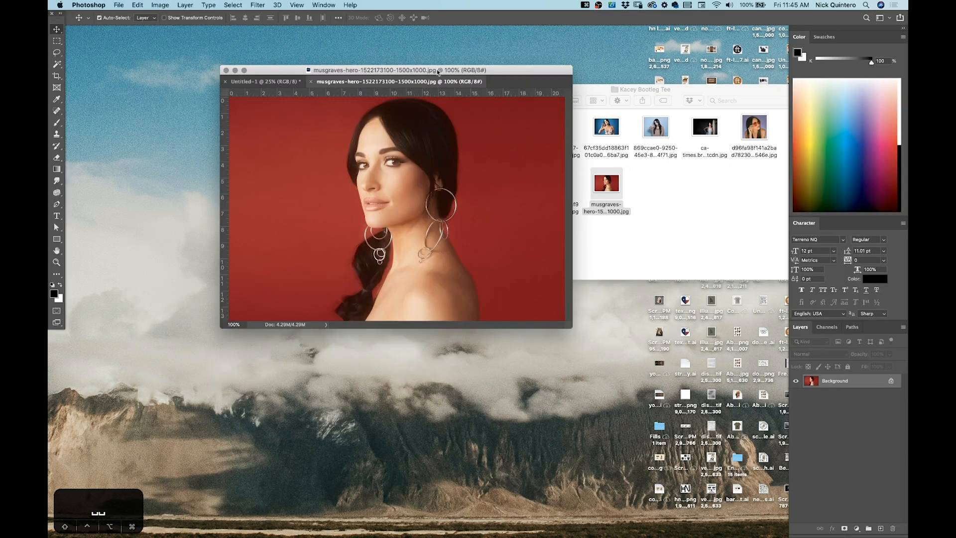
# Select the woman in the red portrait with Select Subject and show the selection in Select and Mask using the On Layers view
pyautogui.moveTo(447, 73); pyautogui.dragTo(407, 70)
pyautogui.press('w')
pyautogui.click(431, 18)
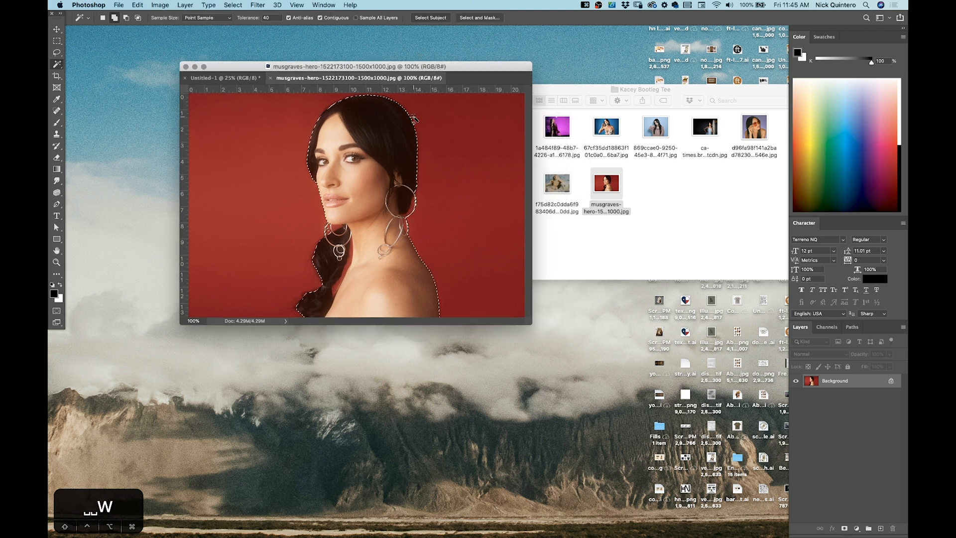
pyautogui.click(478, 18)
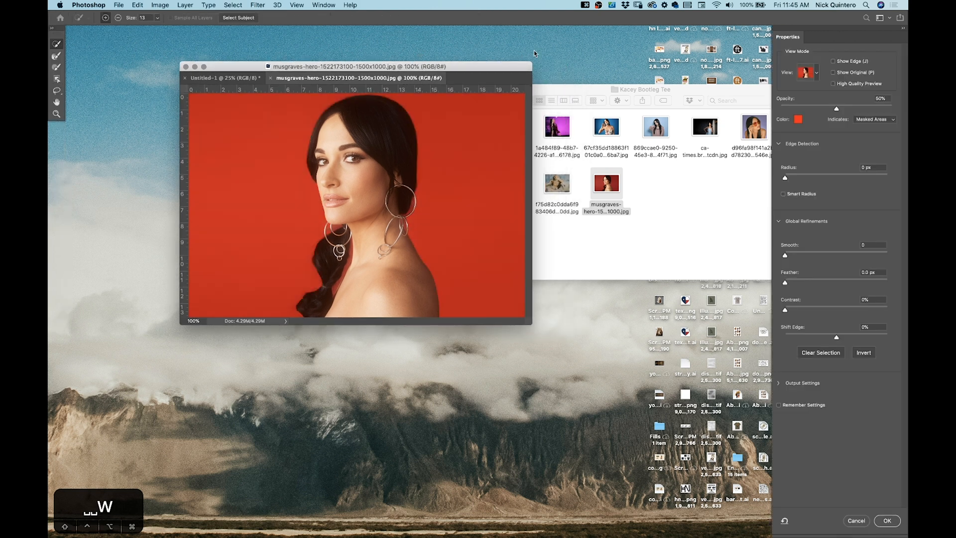
pyautogui.click(816, 72)
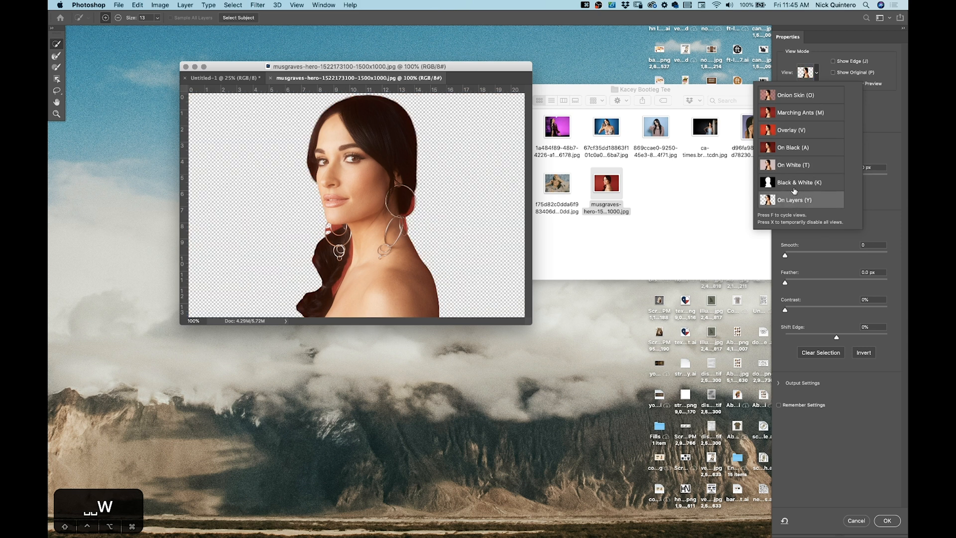
pyautogui.click(882, 205)
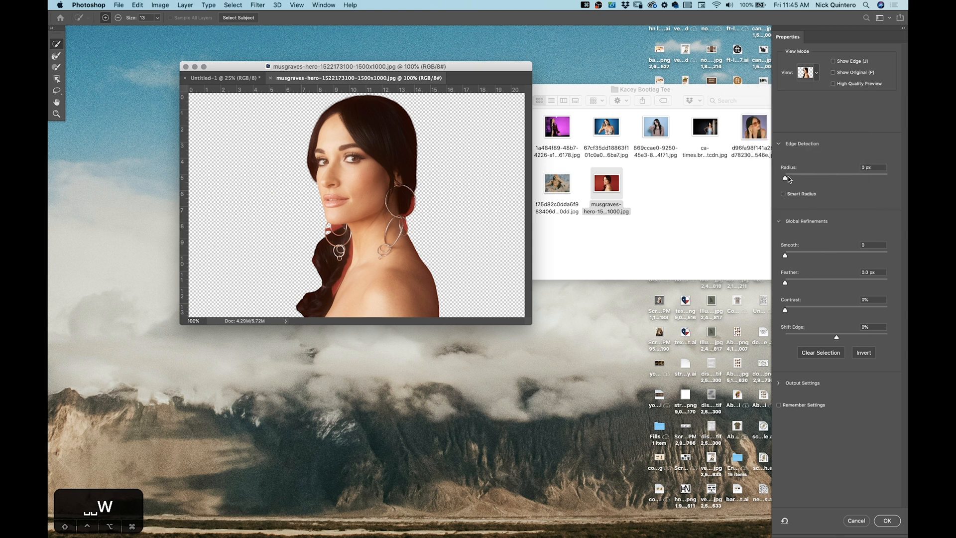
# Refine the portrait selection with Radius 4 px, Smooth 24, Feather 4.5 px, Contrast about 17% and Shift Edge about +18%
pyautogui.moveTo(787, 177); pyautogui.dragTo(794, 175)
pyautogui.click(797, 283)
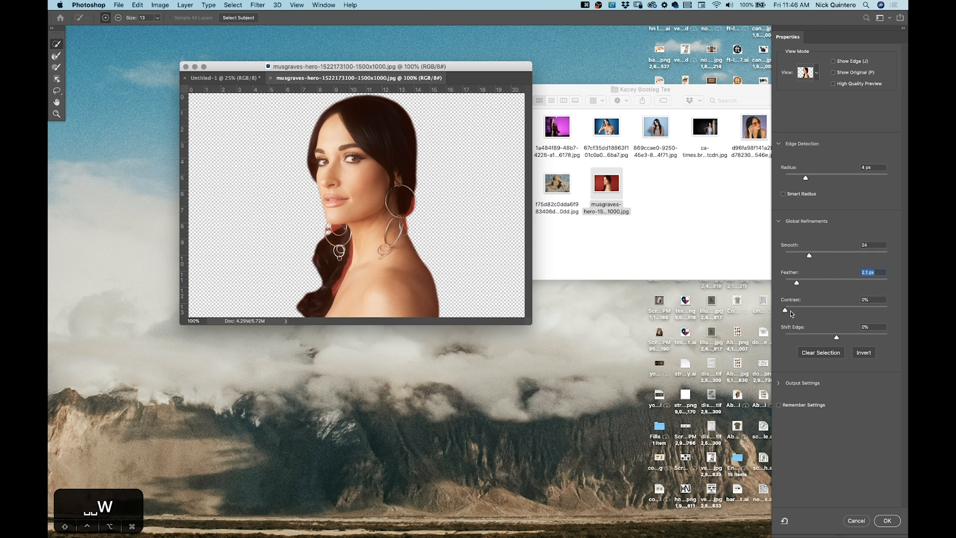
pyautogui.moveTo(790, 311); pyautogui.dragTo(806, 311)
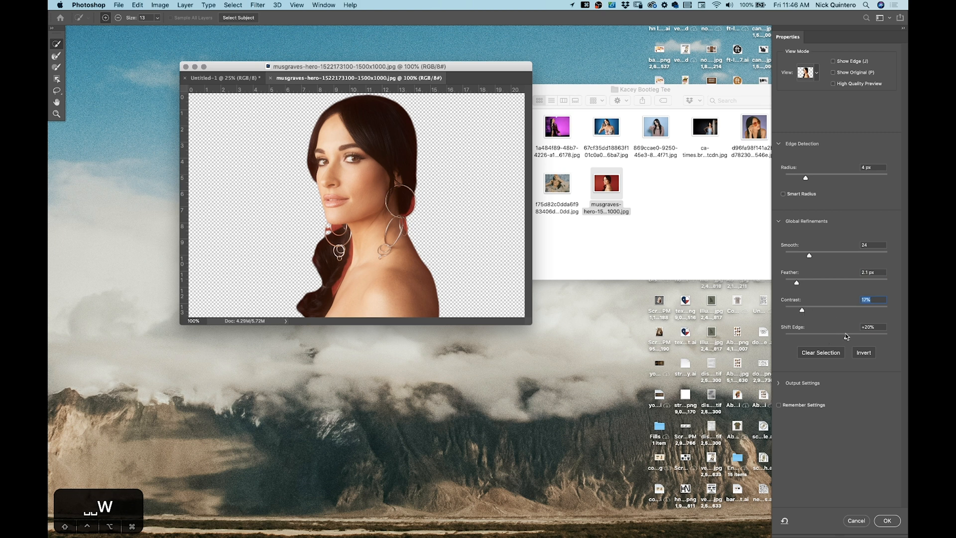
pyautogui.moveTo(847, 337); pyautogui.dragTo(848, 338)
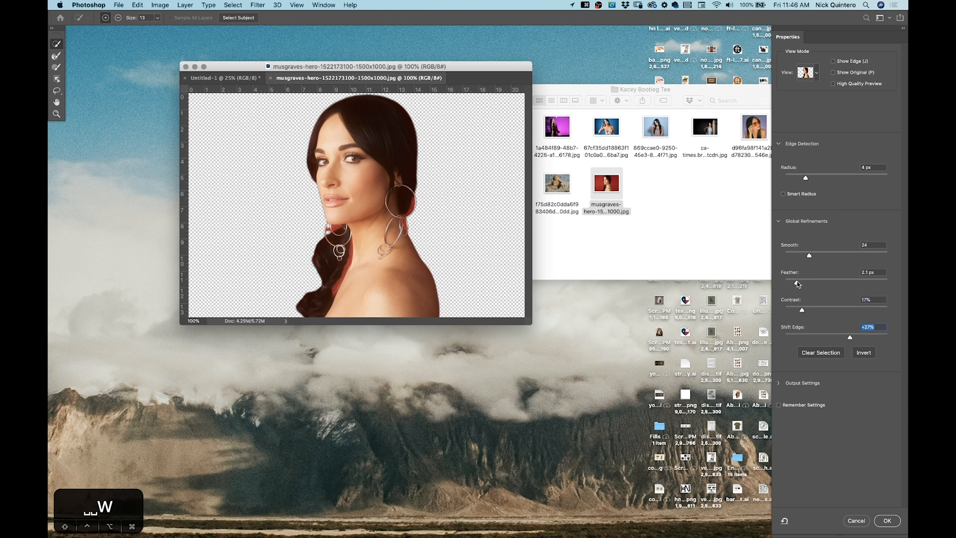
pyautogui.moveTo(796, 283)
pyautogui.mouseDown()
pyautogui.moveTo(824, 280)
pyautogui.moveTo(795, 282)
pyautogui.mouseUp()
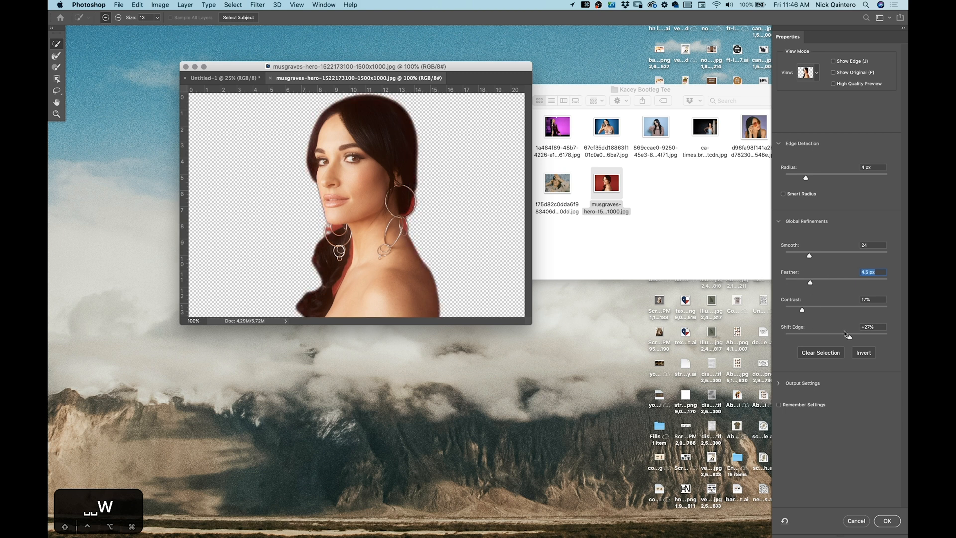
pyautogui.moveTo(846, 338); pyautogui.dragTo(828, 338)
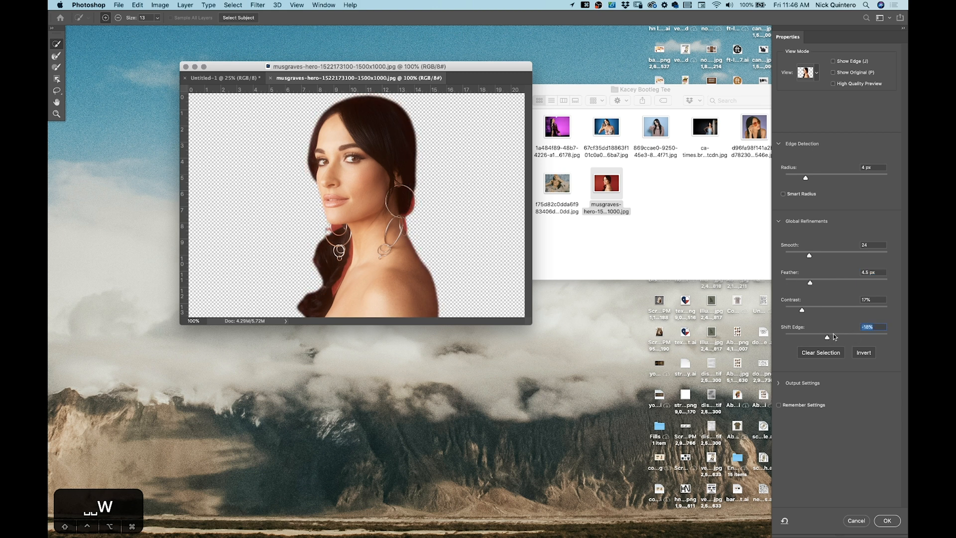
pyautogui.click(803, 309)
pyautogui.moveTo(812, 338); pyautogui.dragTo(843, 338)
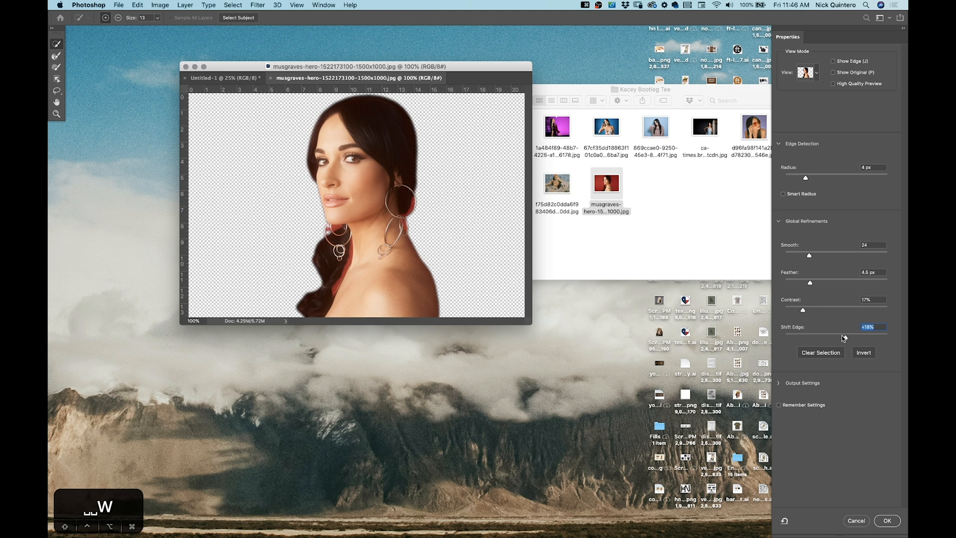
pyautogui.click(886, 521)
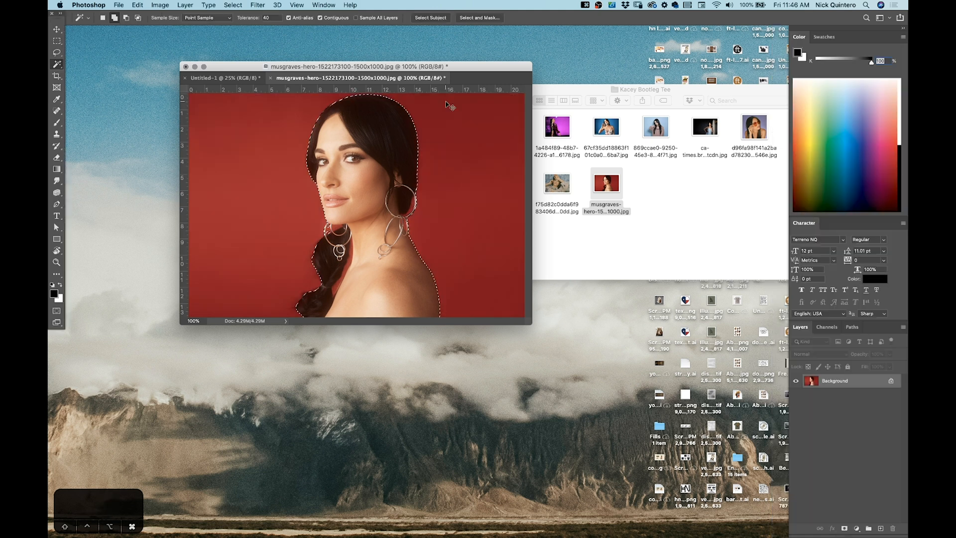
# Turn the selection into a layer mask and copy the masked portrait layer into the Untitled-1 document
pyautogui.click(845, 528)
pyautogui.moveTo(385, 79); pyautogui.dragTo(620, 208)
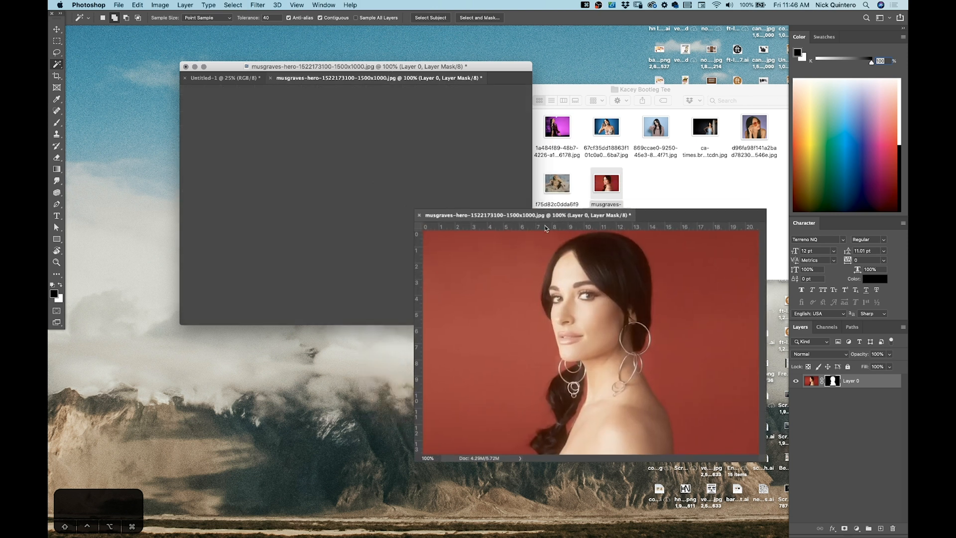
pyautogui.moveTo(858, 380); pyautogui.dragTo(369, 185)
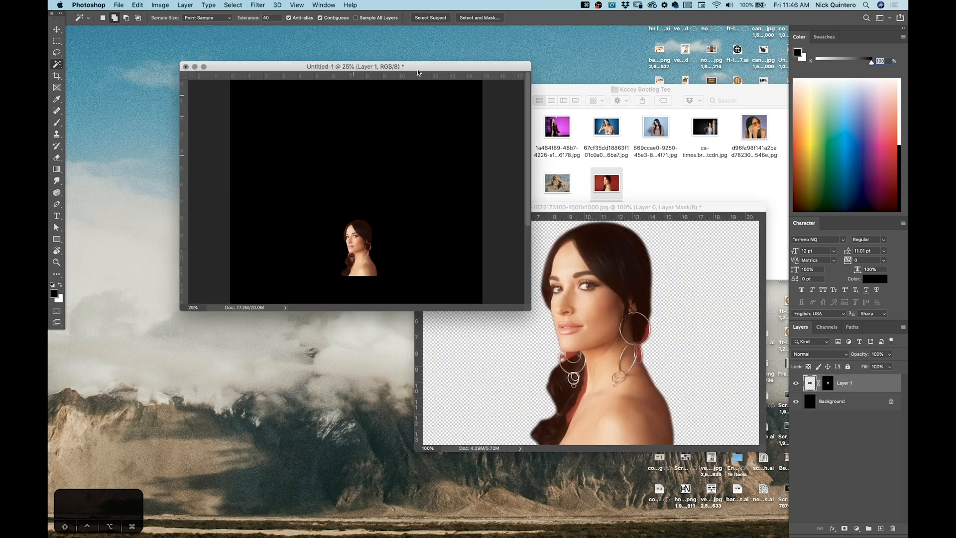
# Scale the portrait layer to about 425% and position it against the right edge of the black canvas
pyautogui.press('f')
pyautogui.press('super+t')
pyautogui.moveTo(526, 256); pyautogui.dragTo(672, 160)
pyautogui.moveTo(516, 215); pyautogui.dragTo(557, 217)
pyautogui.moveTo(714, 160); pyautogui.dragTo(700, 169)
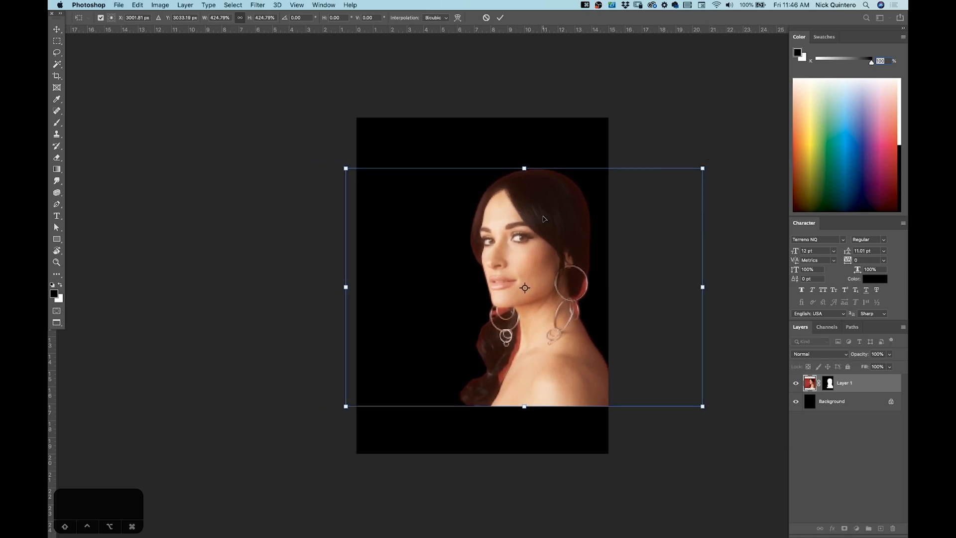
pyautogui.doubleClick(544, 218)
pyautogui.press('v')
pyautogui.moveTo(547, 224); pyautogui.dragTo(543, 224)
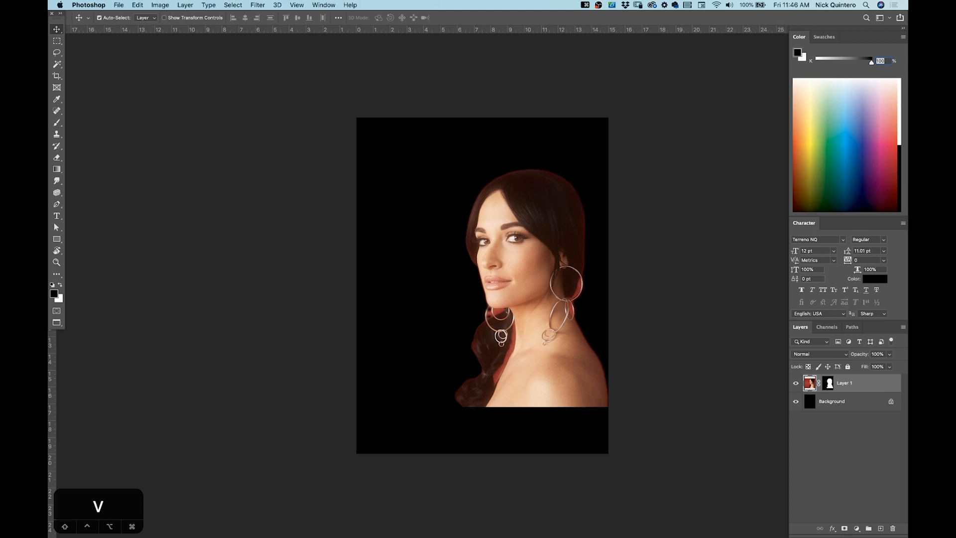
# Switch to Finder, preview the purple-background concert photo in the Kacey Bootleg Tee folder and open it in Photoshop
pyautogui.press('super+Tab')
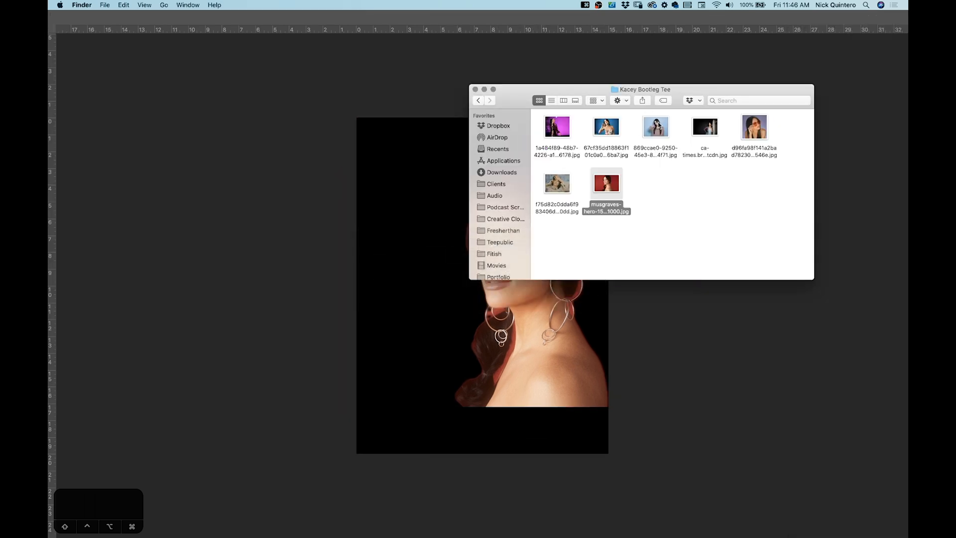
pyautogui.click(670, 173)
pyautogui.click(557, 129)
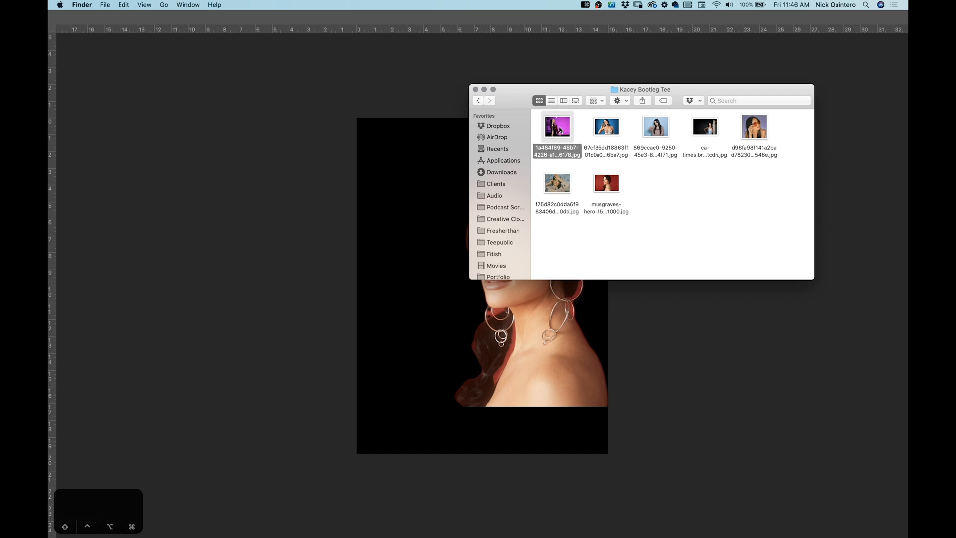
pyautogui.press('space')
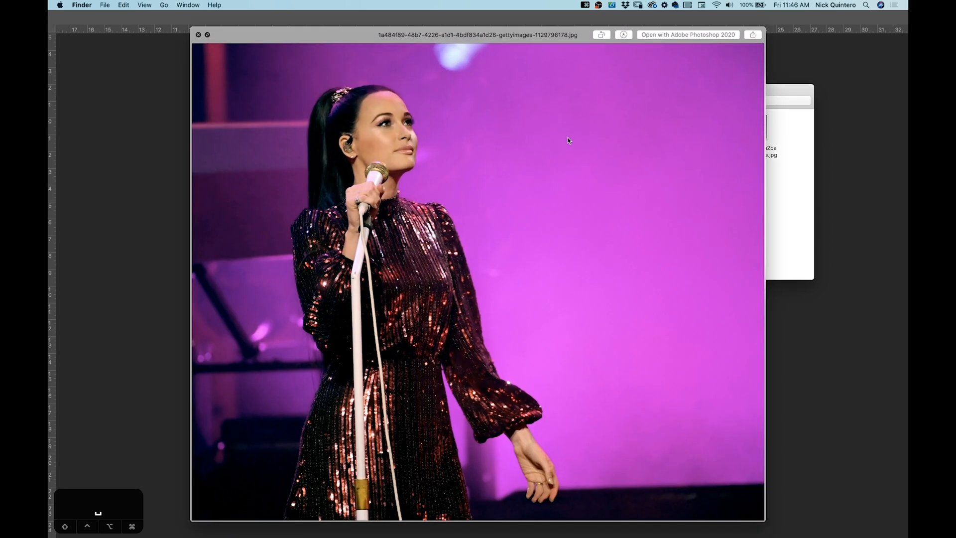
pyautogui.press('space')
pyautogui.doubleClick(565, 132)
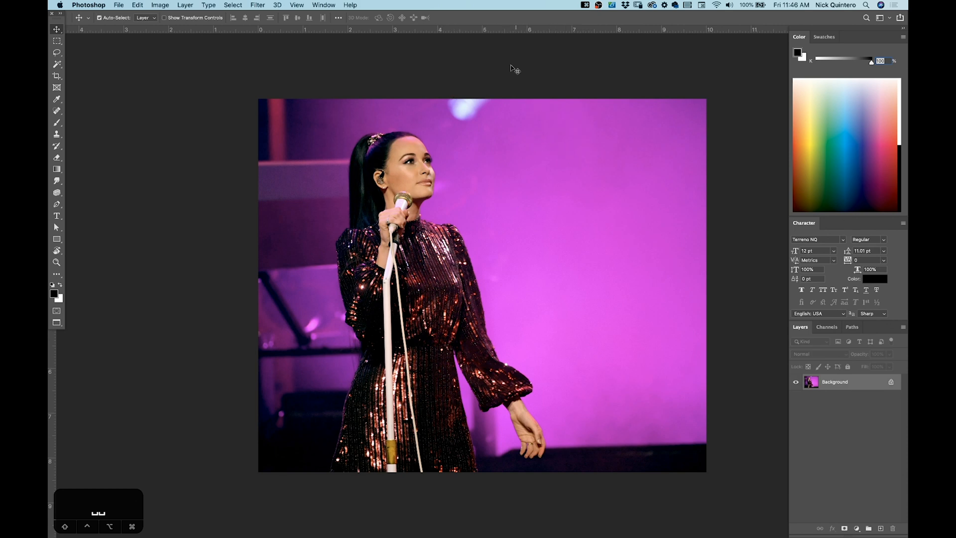
# Select the singer in the concert photo with Select Subject and add her ponytail using the Quick Selection tool
pyautogui.press('w')
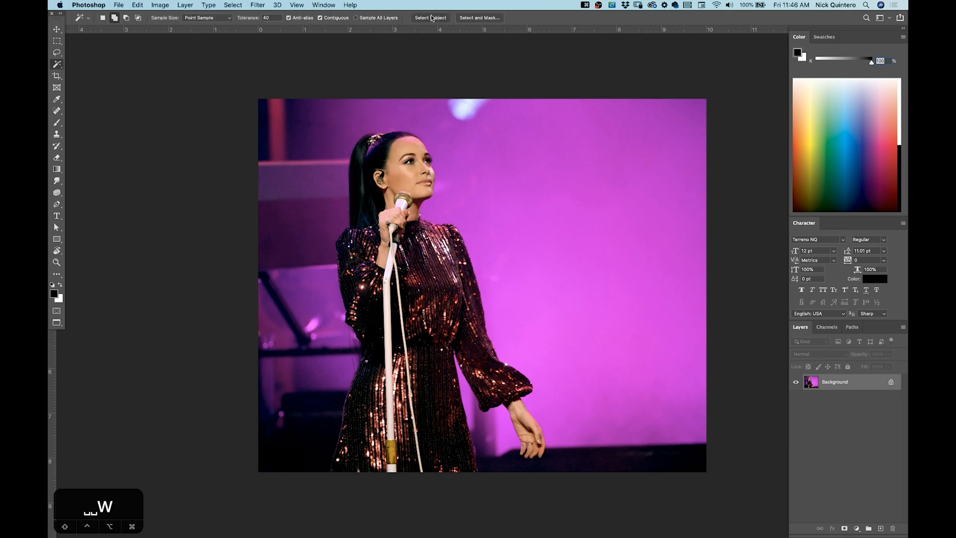
pyautogui.click(431, 18)
pyautogui.click(431, 18)
pyautogui.click(495, 182)
pyautogui.click(57, 64)
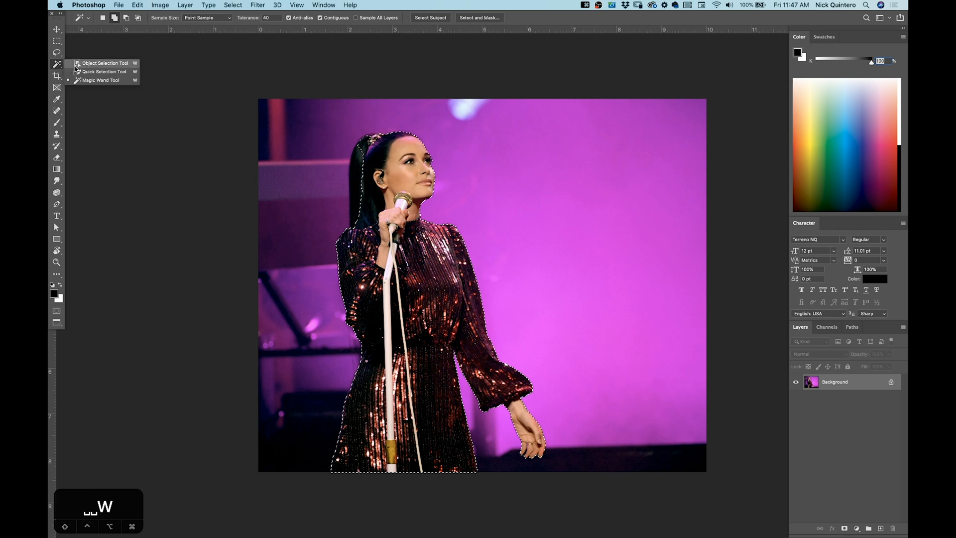
pyautogui.click(104, 72)
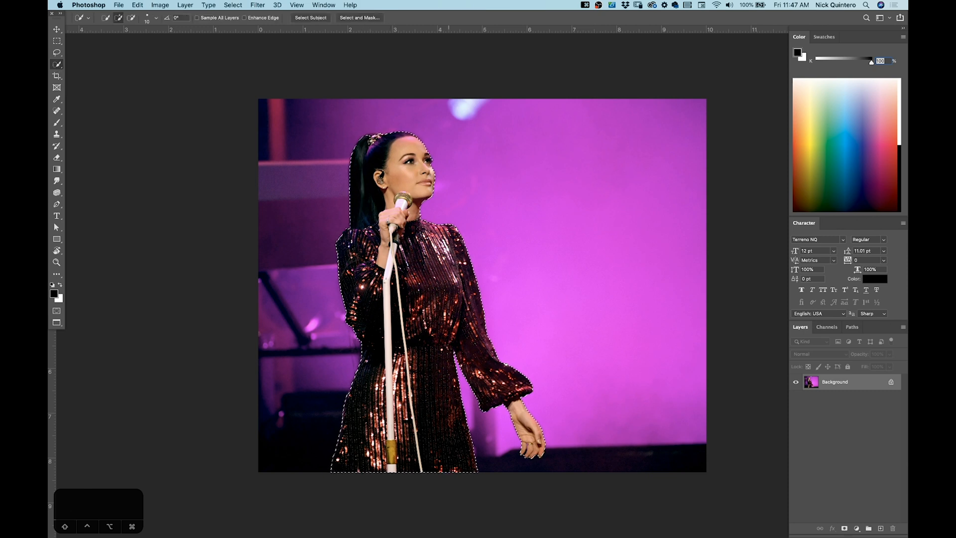
# Close the concert photo and paste the copied singer into the portrait composition as a new layer
pyautogui.press('super+w')
pyautogui.press('super+v')
pyautogui.press('v')
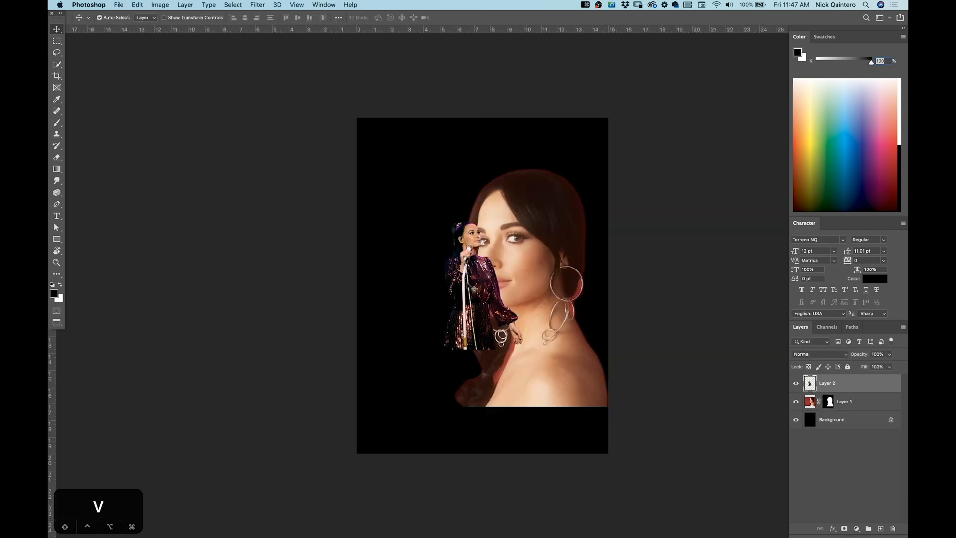
# Enlarge the pasted singer slightly and place her at the lower left of the canvas, overlapping the portrait's hair
pyautogui.moveTo(470, 248); pyautogui.dragTo(399, 305)
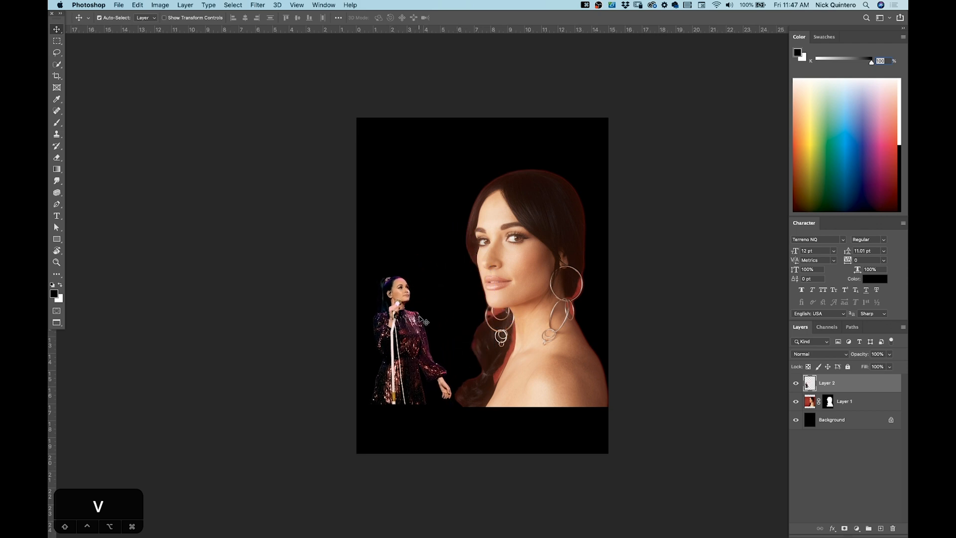
pyautogui.press('super+t')
pyautogui.moveTo(453, 273); pyautogui.dragTo(473, 244)
pyautogui.press('v')
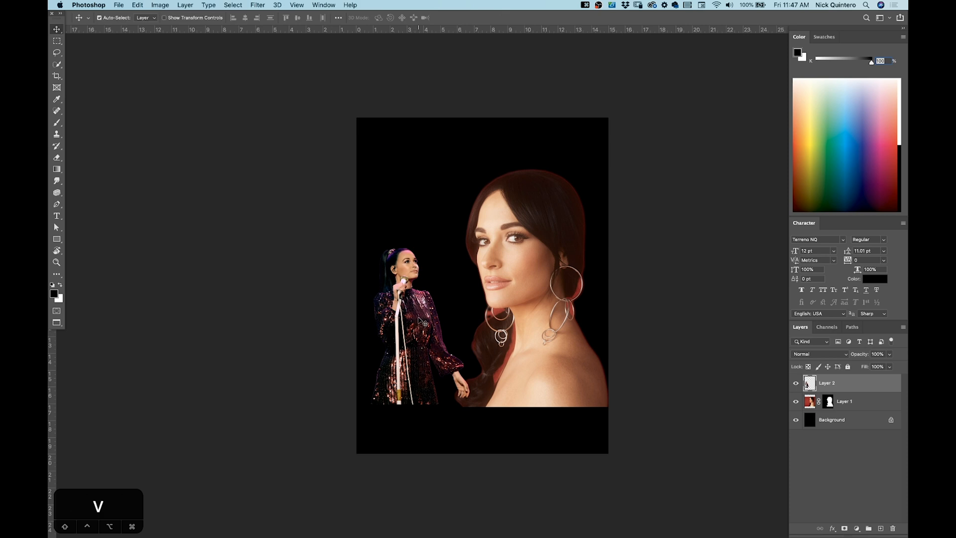
pyautogui.moveTo(417, 320); pyautogui.dragTo(428, 336)
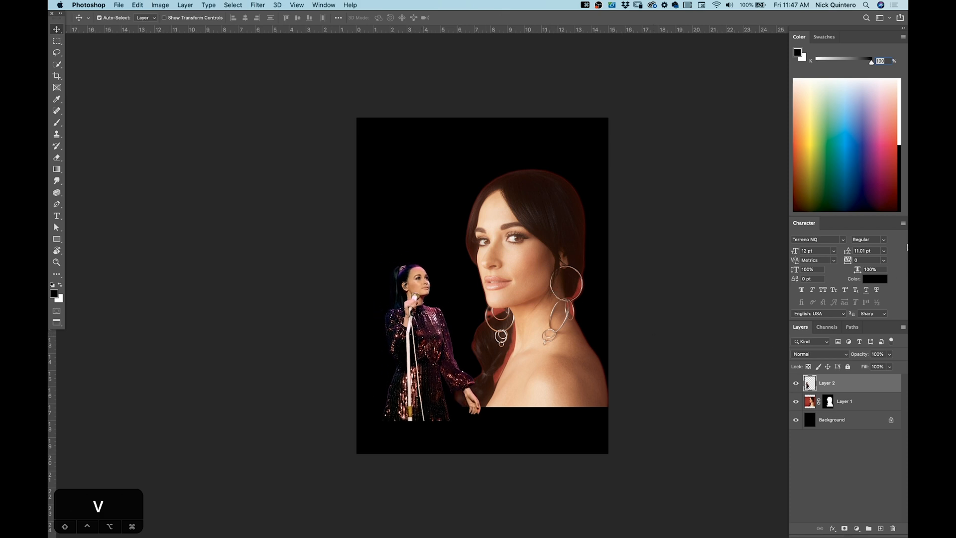
# Move the singer cutout slightly down and to the left on the canvas
pyautogui.press('v')
pyautogui.moveTo(421, 322); pyautogui.dragTo(420, 333)
# Switch to Finder and preview the pale-blue-background sweater photo in the Kacey Bootleg Tee folder
pyautogui.press('super+Tab')
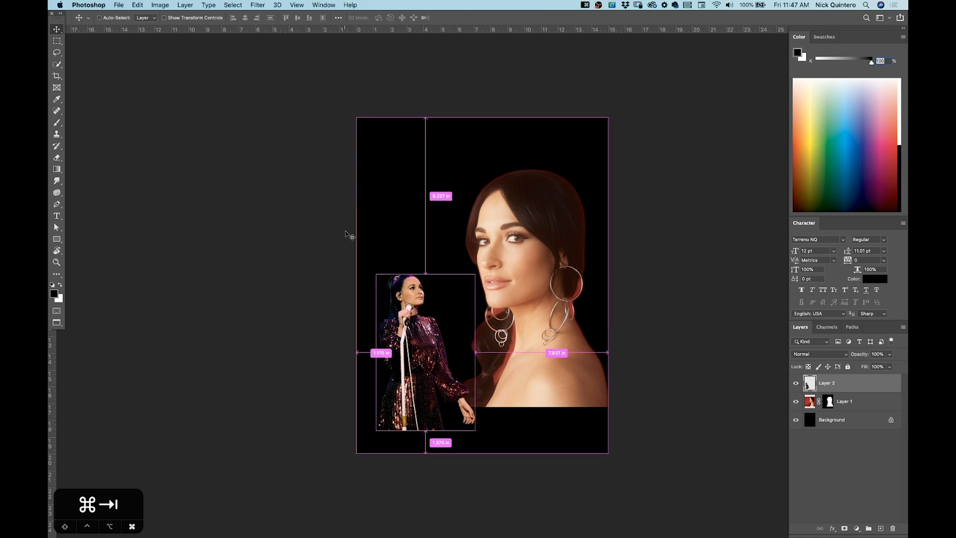
pyautogui.click(605, 130)
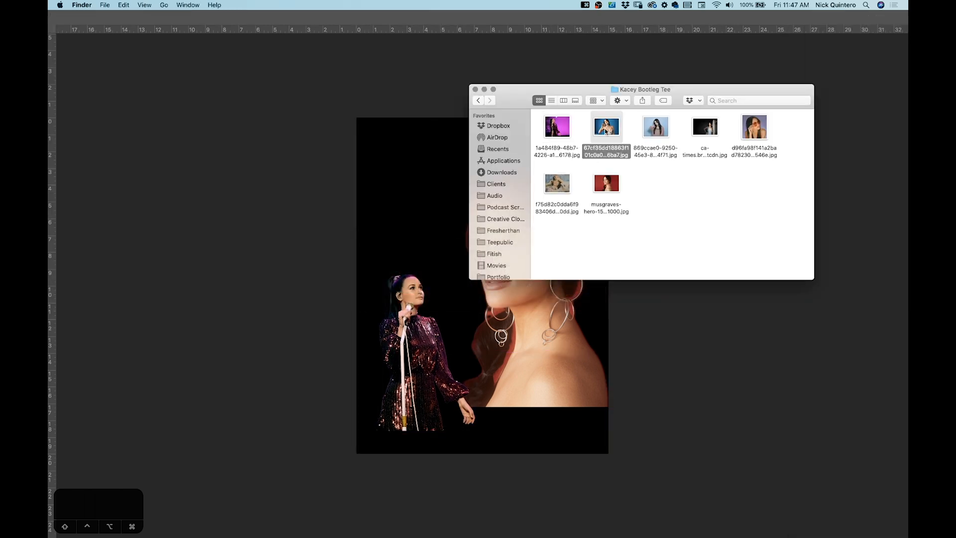
pyautogui.press('space')
pyautogui.press('Right')
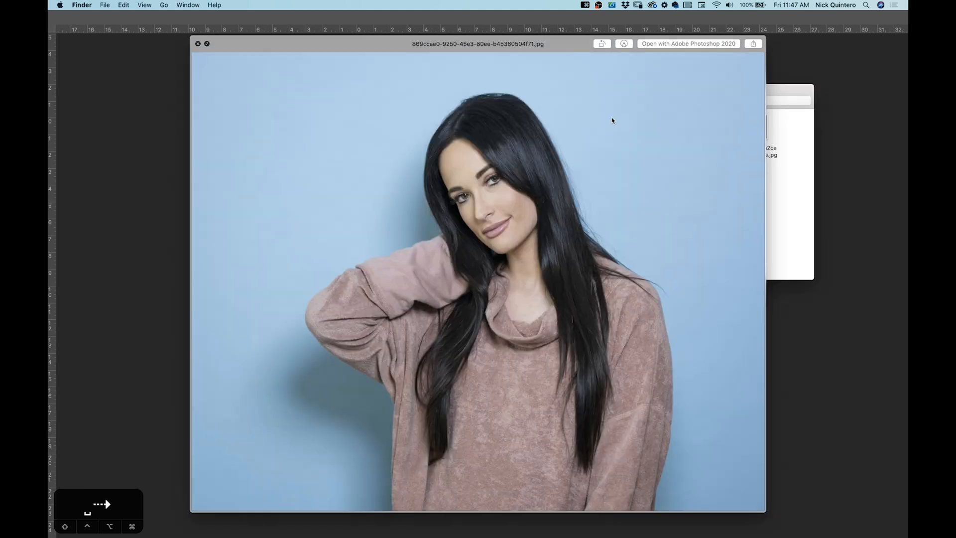
pyautogui.press('space')
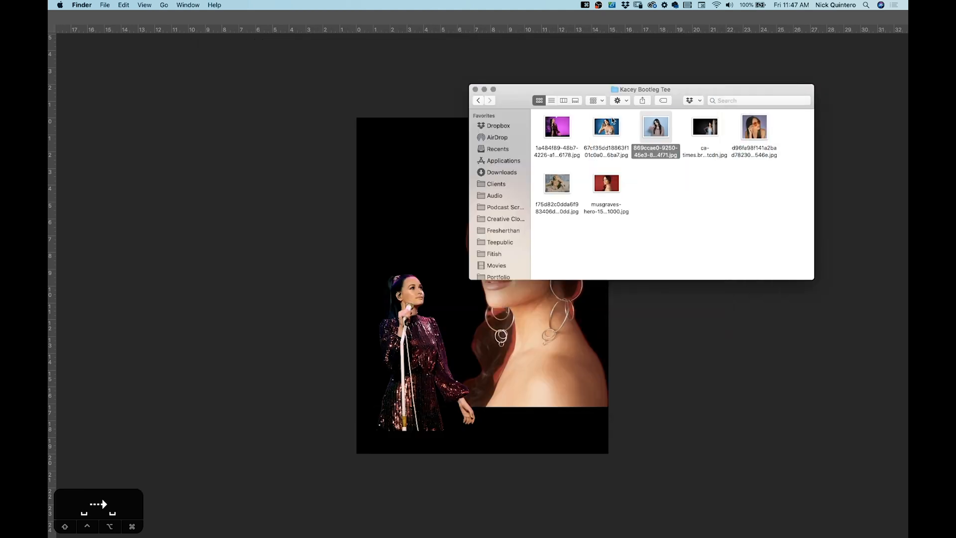
# Find and preview the blue-background sunglasses photo in the folder and open it in Photoshop
pyautogui.press('Down')
pyautogui.press('Left')
pyautogui.press('Left')
pyautogui.press('Left')
pyautogui.press('Down')
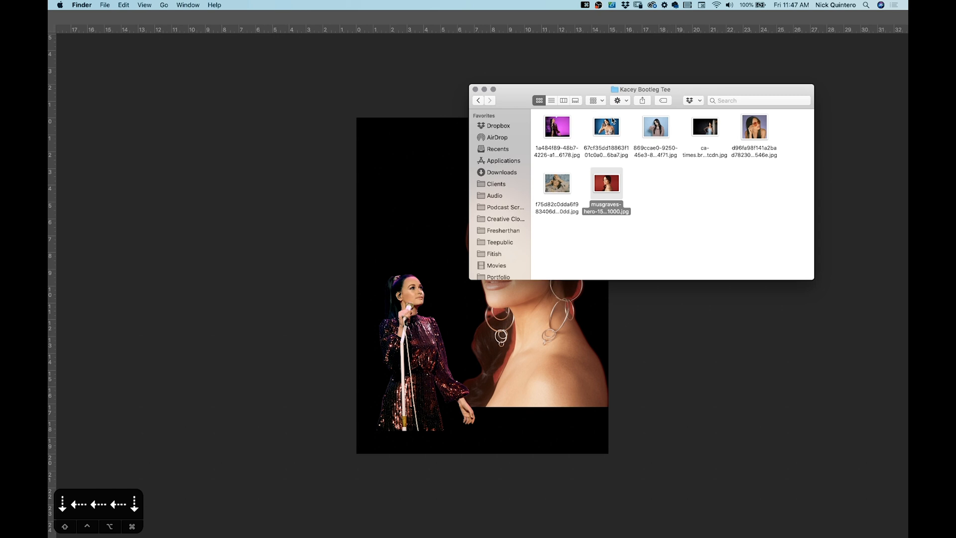
pyautogui.press('Up')
pyautogui.press('space')
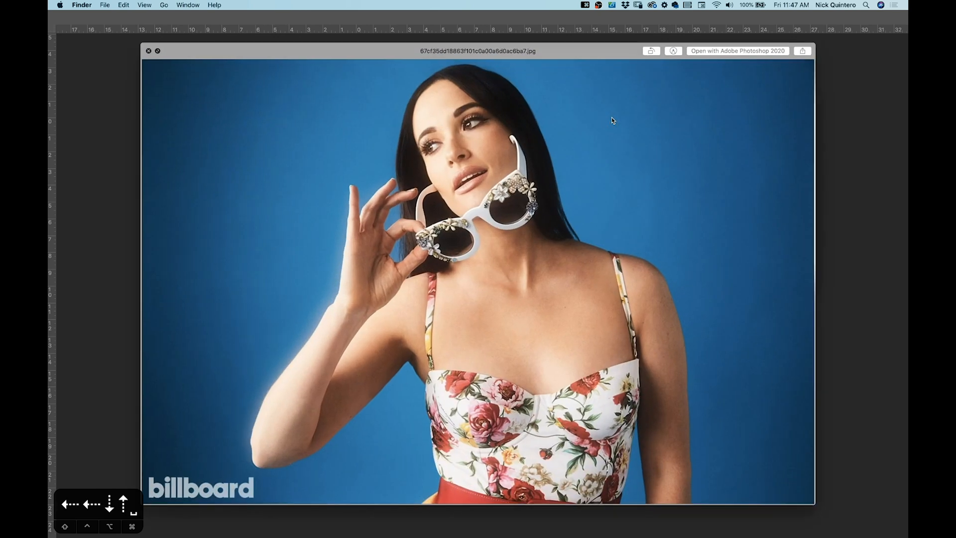
pyautogui.press('Left')
pyautogui.press('Right')
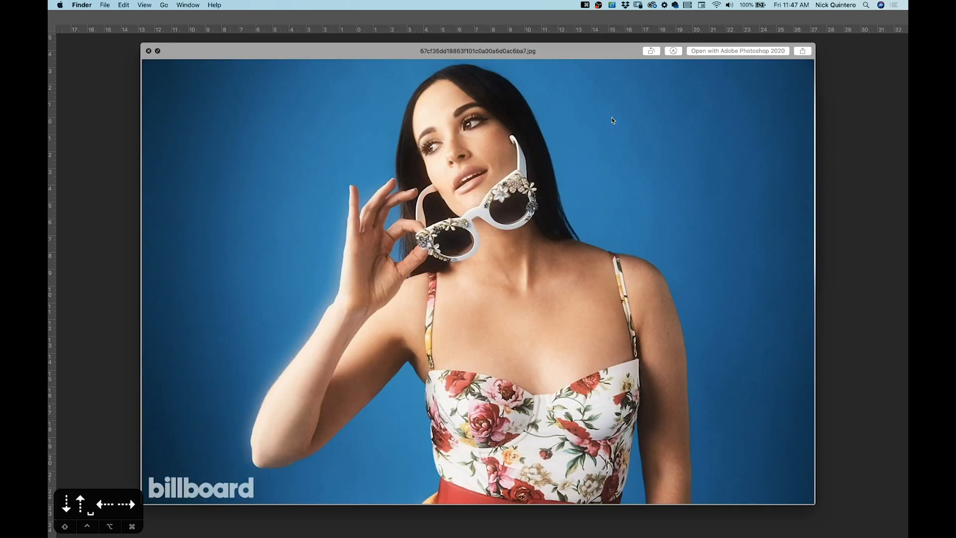
pyautogui.press('space')
pyautogui.press('super+o')
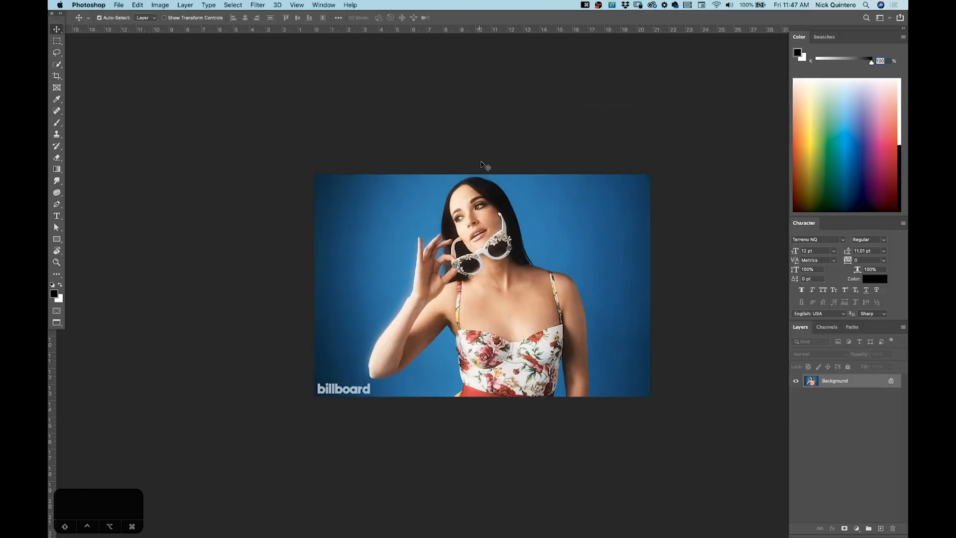
# Cut the entire sunglasses photo, close its document without saving, and paste it into the composition above the singer
pyautogui.press('super+a')
pyautogui.press('super+x')
pyautogui.press('super+w')
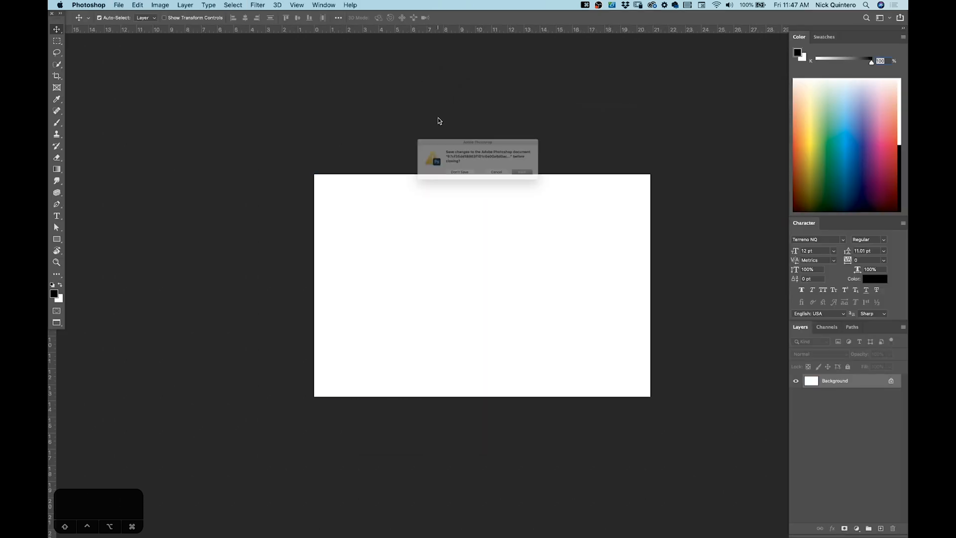
pyautogui.press('d')
pyautogui.press('super+v')
pyautogui.moveTo(461, 261); pyautogui.dragTo(416, 187)
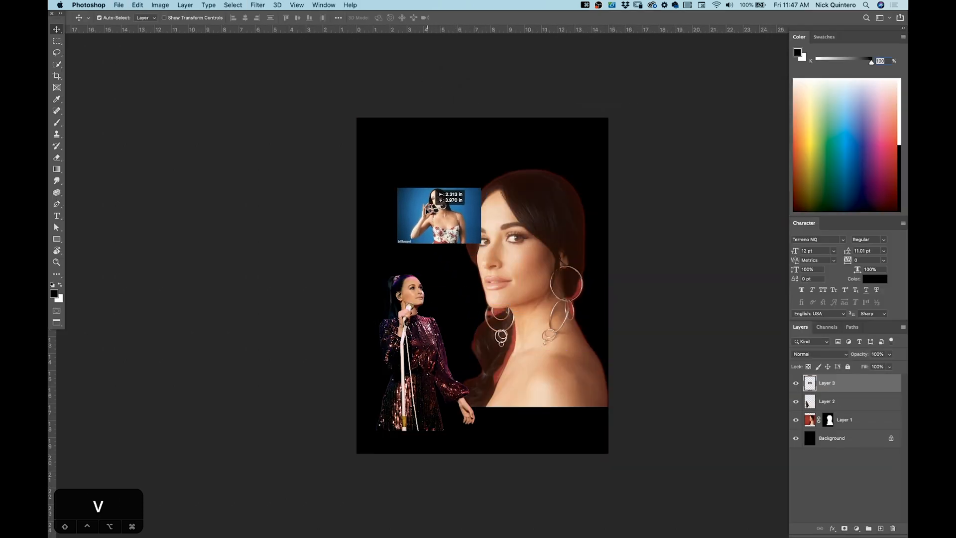
# Enlarge the pasted sunglasses photo to about three quarters of the canvas width and position it across the upper canvas
pyautogui.press('super+t')
pyautogui.moveTo(479, 185); pyautogui.dragTo(564, 128)
pyautogui.press('Return')
pyautogui.press('v')
pyautogui.moveTo(500, 182); pyautogui.dragTo(481, 199)
pyautogui.press('super+t')
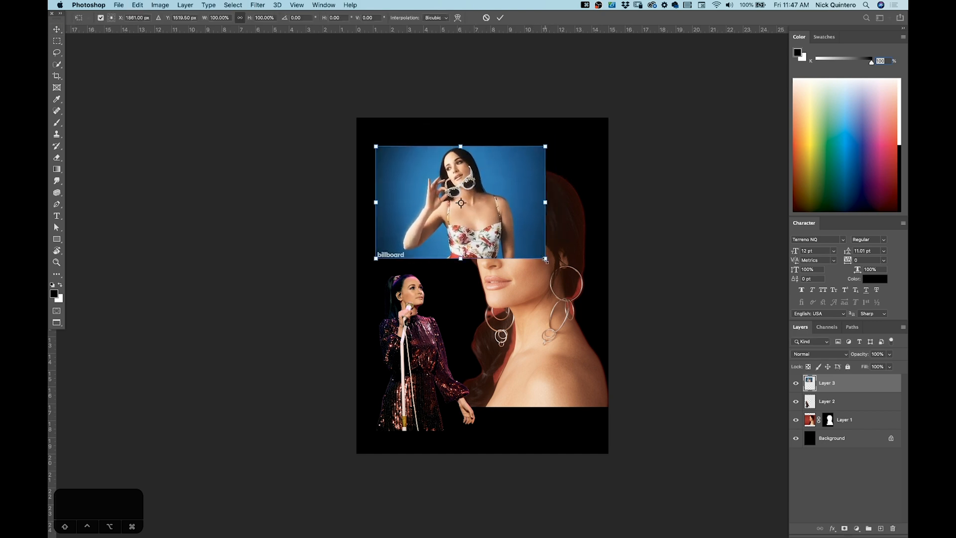
pyautogui.moveTo(546, 252); pyautogui.dragTo(561, 286)
pyautogui.press('Return')
# Extract the woman with the sunglasses onto a new layer using Select Subject, and delete the full photo layer
pyautogui.press('w')
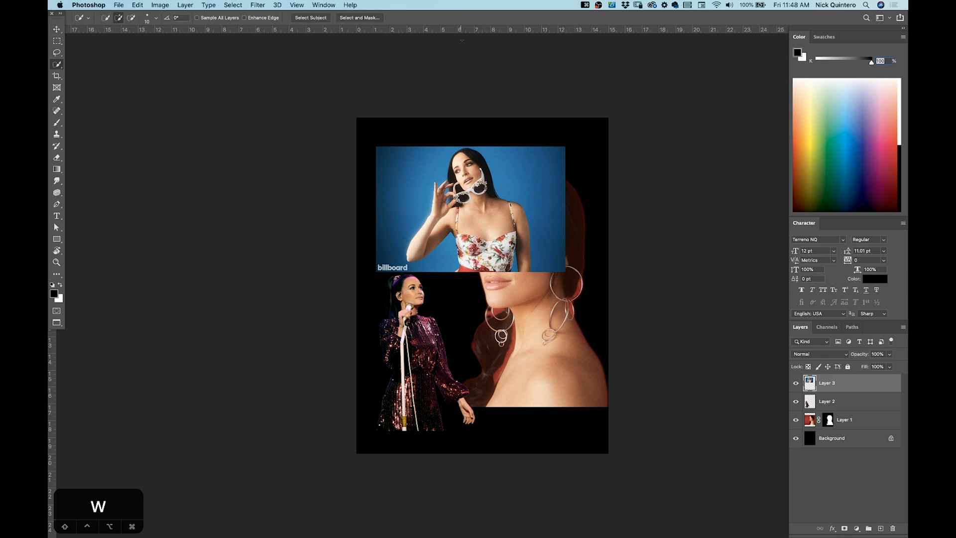
pyautogui.click(309, 19)
pyautogui.press('super+j')
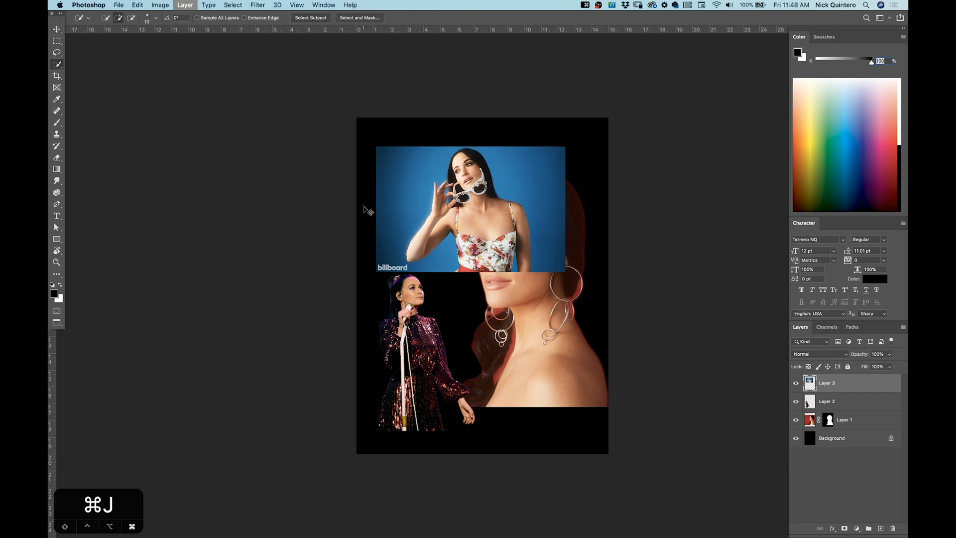
pyautogui.click(829, 408)
pyautogui.press('BackSpace')
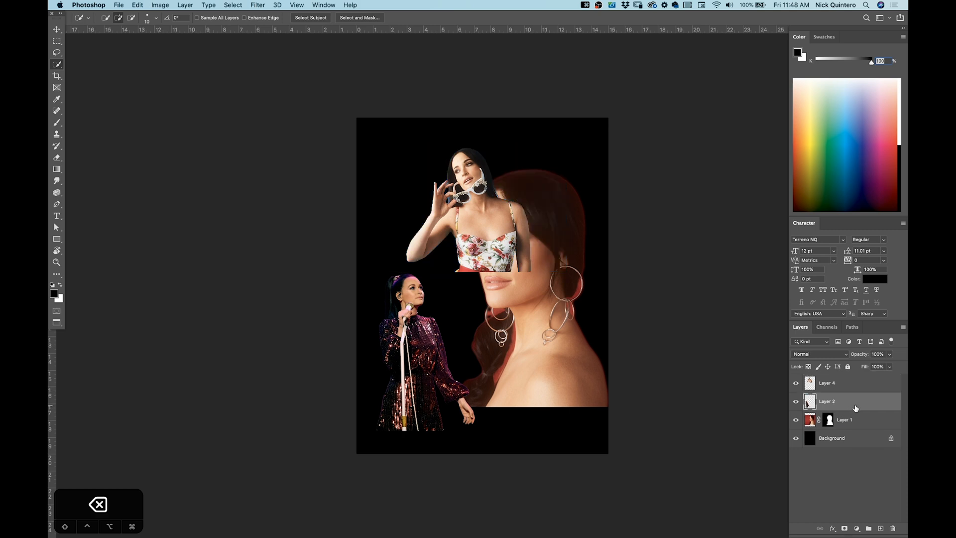
# Flip the sunglasses cutout horizontally and place it at the upper left of the canvas, beside the portrait
pyautogui.press('v')
pyautogui.moveTo(452, 238); pyautogui.dragTo(408, 239)
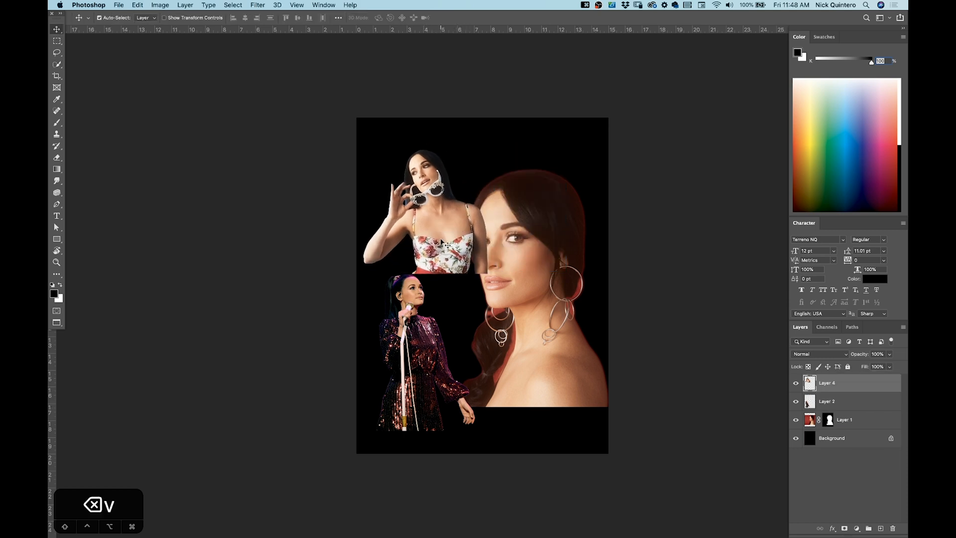
pyautogui.click(138, 5)
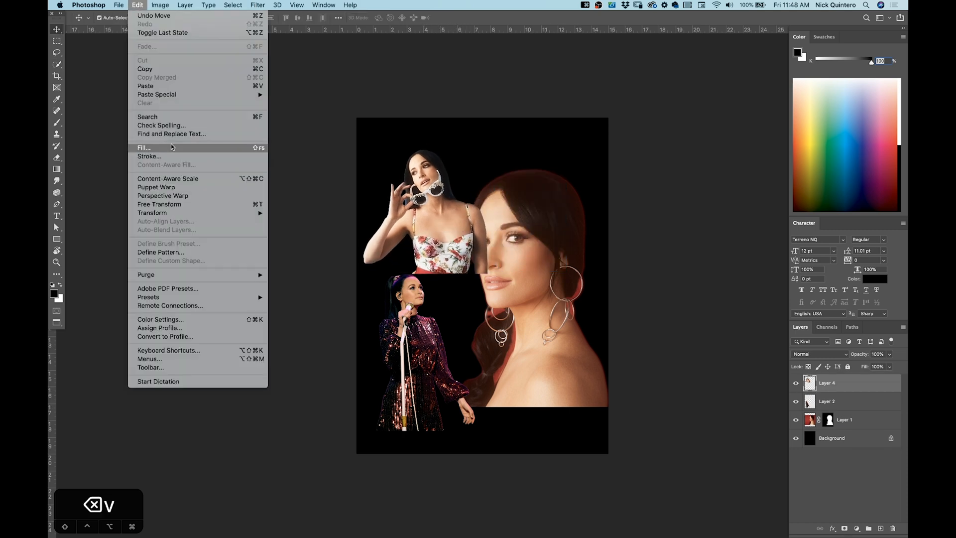
pyautogui.moveTo(204, 216)
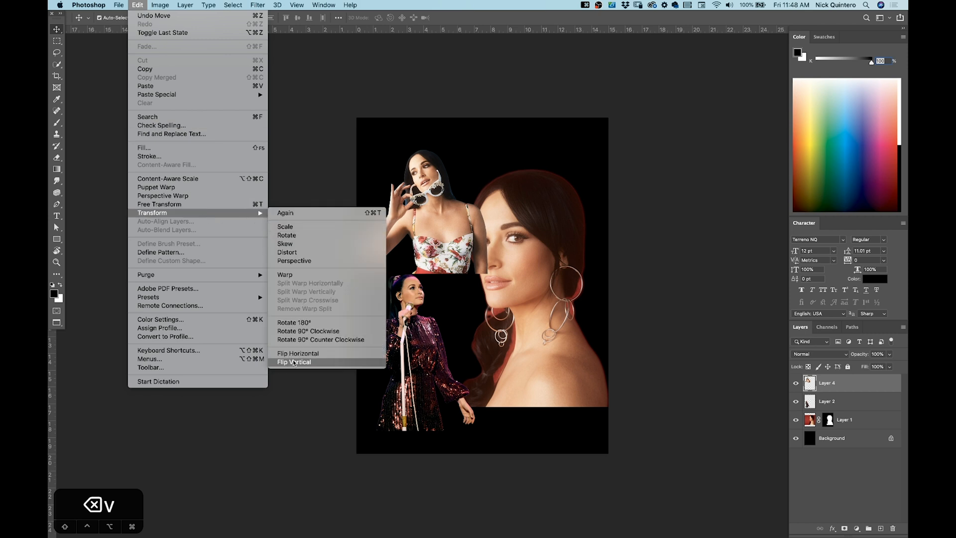
pyautogui.click(308, 354)
pyautogui.moveTo(428, 217); pyautogui.dragTo(436, 244)
# Send the sunglasses cutout behind the portrait and shift it slightly to the right
pyautogui.press('super+bracketleft')
pyautogui.press('super+bracketleft')
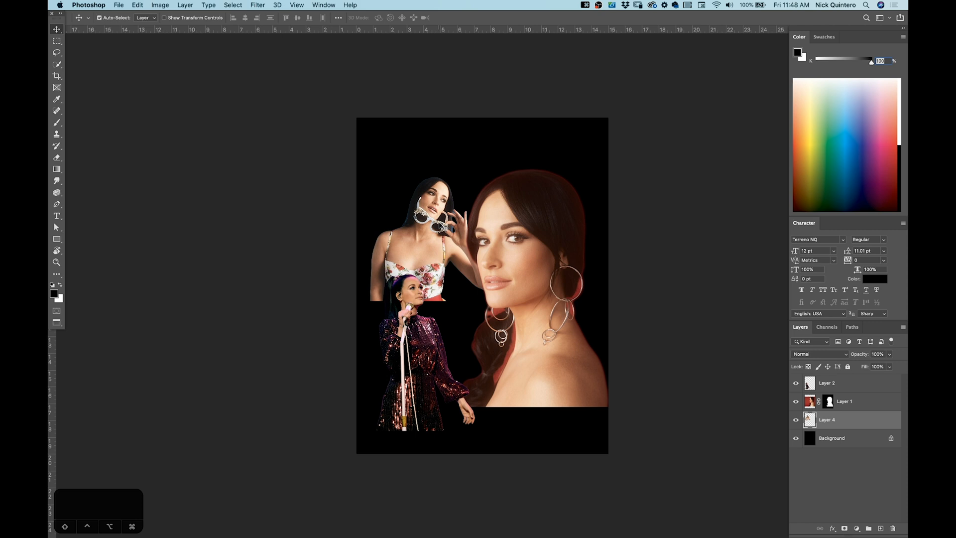
pyautogui.press('v')
pyautogui.moveTo(441, 220); pyautogui.dragTo(455, 217)
# Shift the portrait right and enlarge it slightly, and move the sunglasses cutout a little down and to the left
pyautogui.moveTo(547, 212); pyautogui.dragTo(562, 212)
pyautogui.press('super+t')
pyautogui.moveTo(354, 411); pyautogui.dragTo(344, 417)
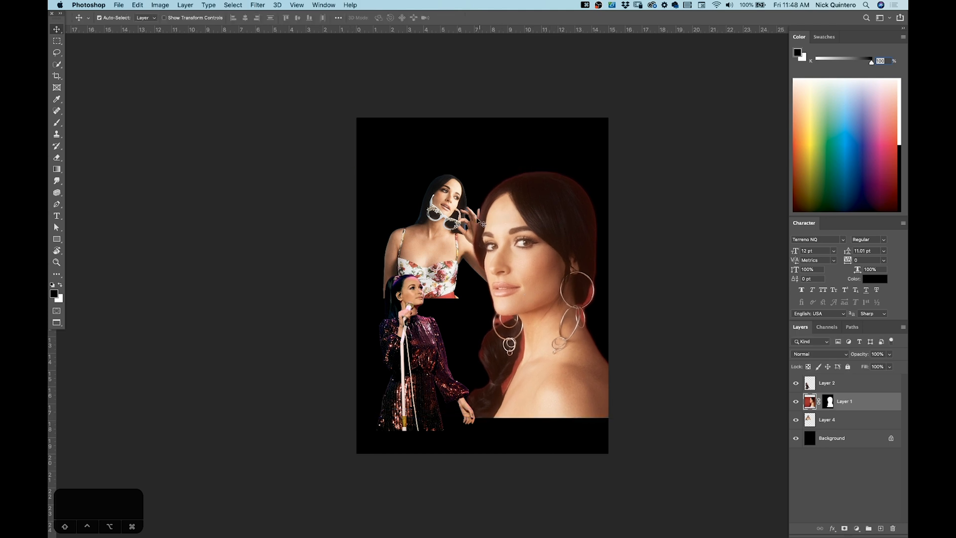
pyautogui.press('v')
pyautogui.moveTo(437, 228); pyautogui.dragTo(423, 237)
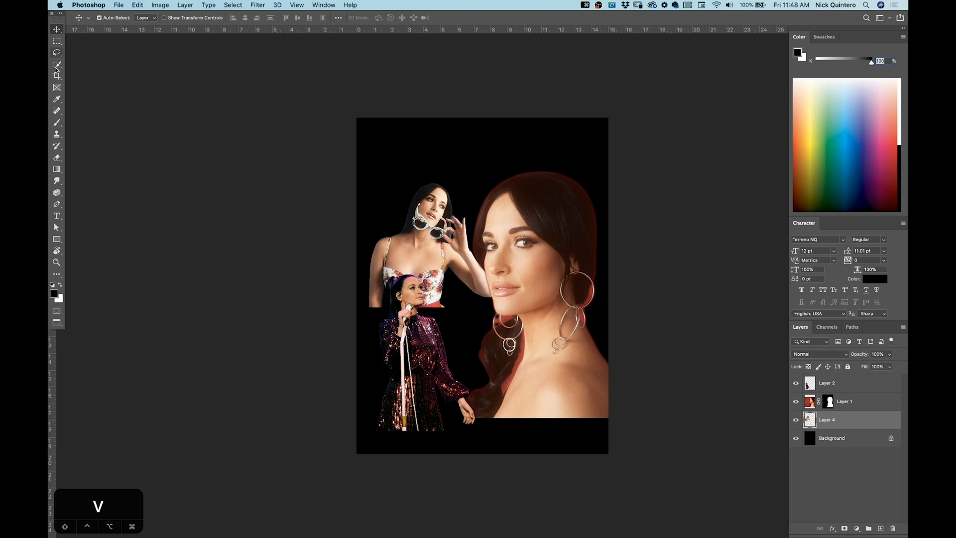
# Draw a black circle about 1640 px in diameter over the sunglasses cutout with the Ellipse tool
pyautogui.click(57, 89)
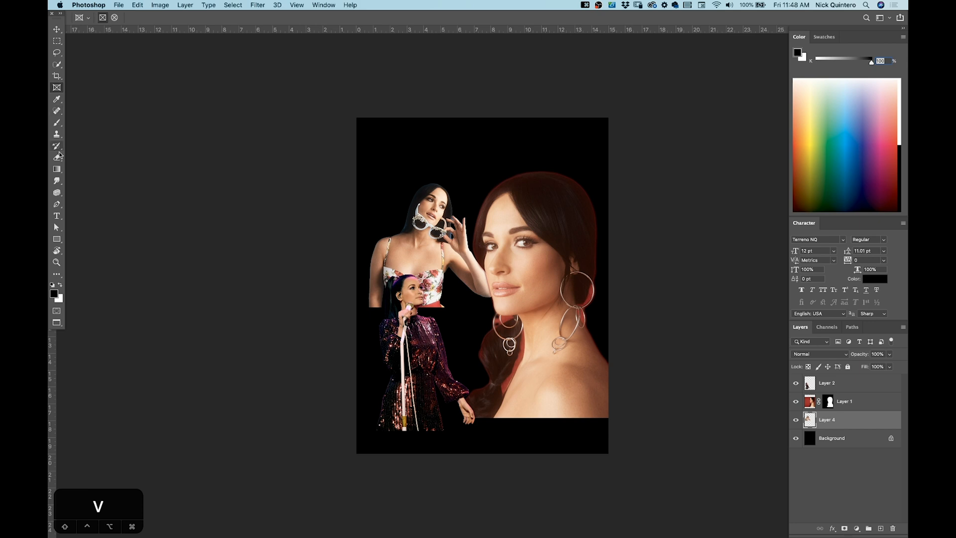
pyautogui.click(57, 240)
pyautogui.moveTo(57, 240); pyautogui.dragTo(90, 256)
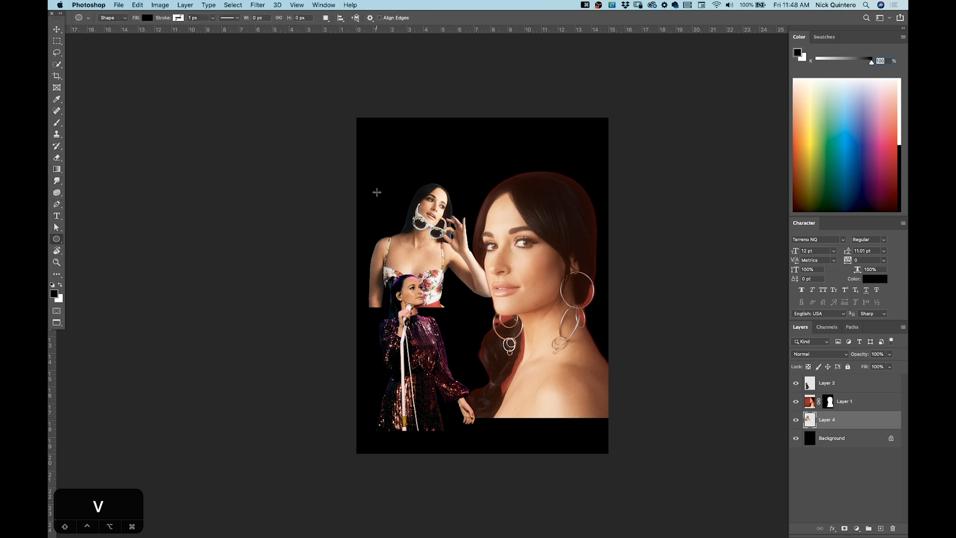
pyautogui.moveTo(377, 192); pyautogui.dragTo(477, 289)
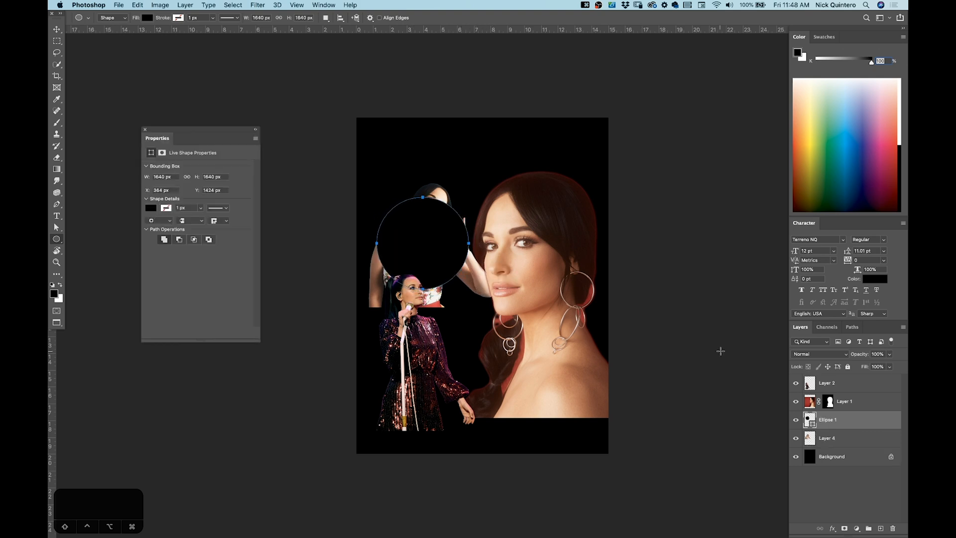
pyautogui.click(144, 131)
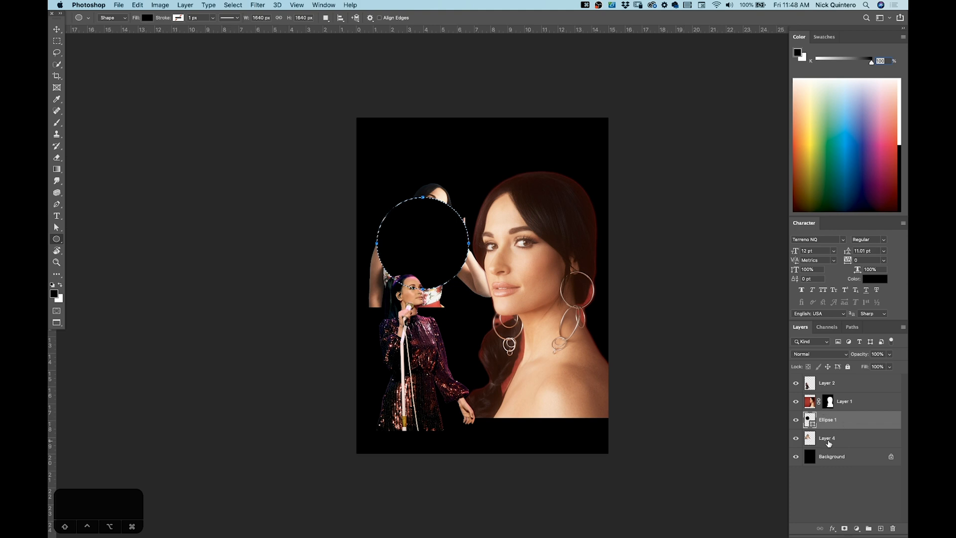
# Mask the sunglasses cutout to the circle's outline and move the circle layer beneath the cutout
pyautogui.click(813, 436)
pyautogui.click(844, 524)
pyautogui.press('super+i')
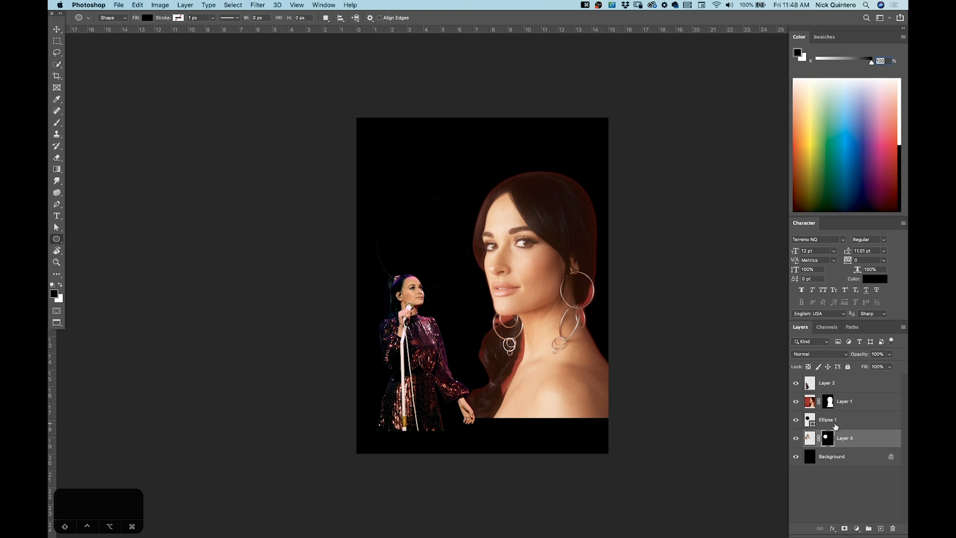
pyautogui.moveTo(835, 423); pyautogui.dragTo(852, 444)
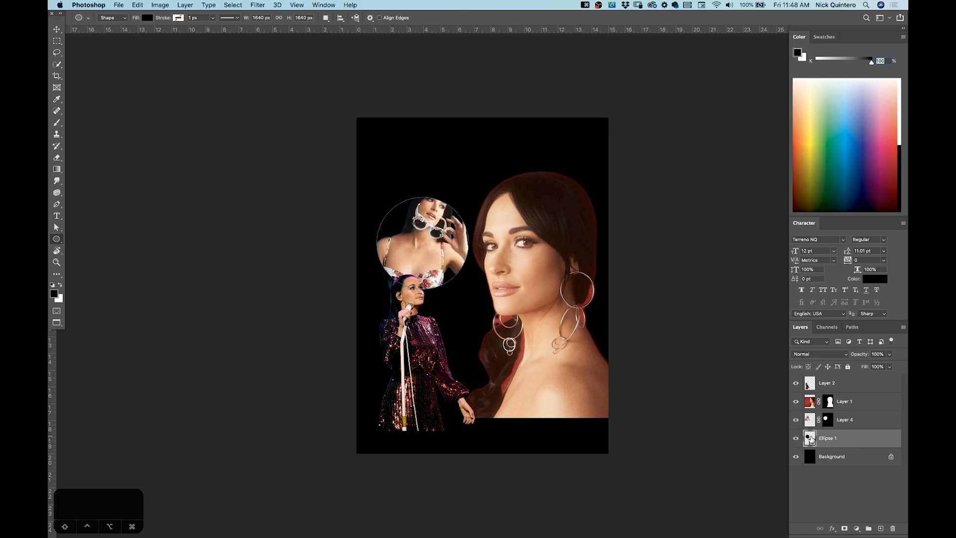
# Paint white on the sunglasses cutout's mask around the head to reveal the hair above the circle
pyautogui.click(827, 419)
pyautogui.press('b')
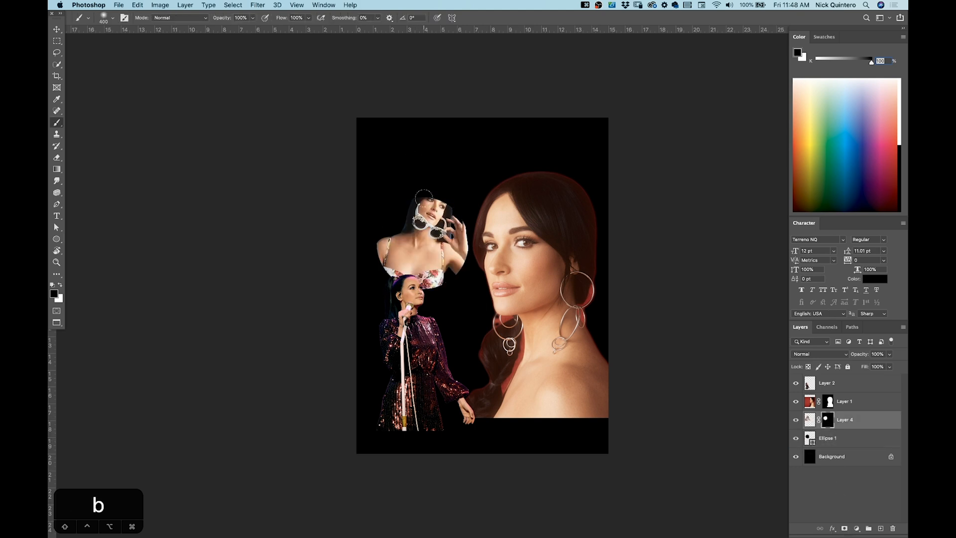
pyautogui.press('x')
pyautogui.moveTo(419, 193); pyautogui.dragTo(446, 197)
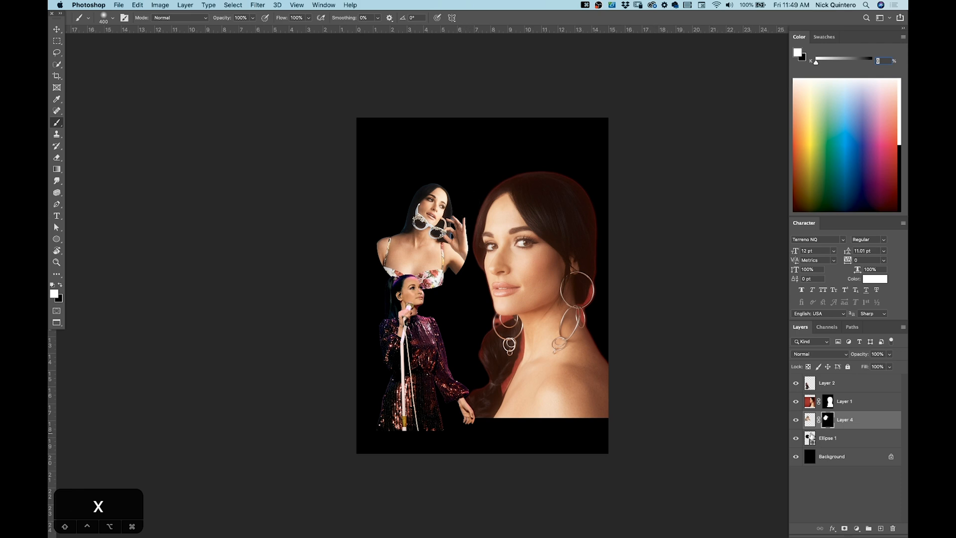
# Change the circle's fill colour to a muted mauve, about #9b8199
pyautogui.doubleClick(811, 437)
pyautogui.click(718, 293)
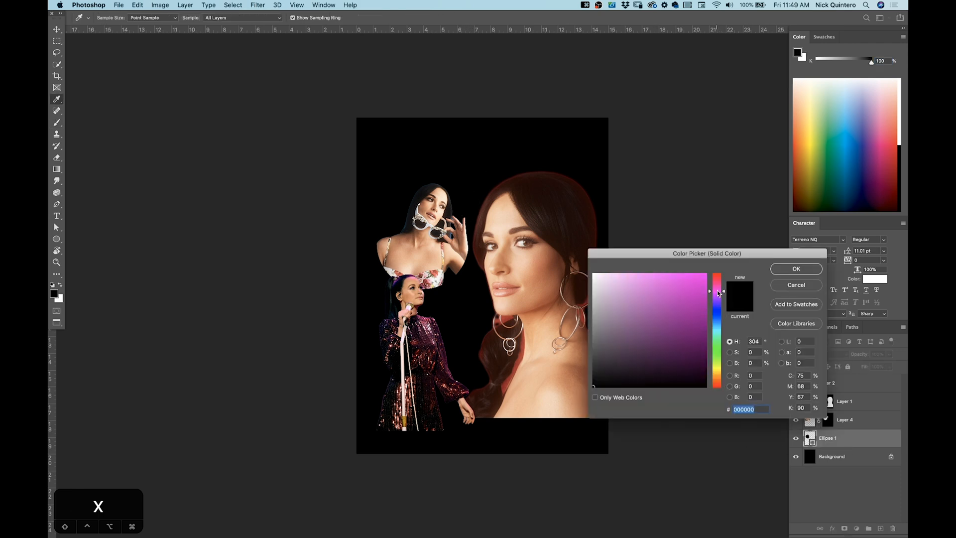
pyautogui.moveTo(641, 309); pyautogui.dragTo(614, 314)
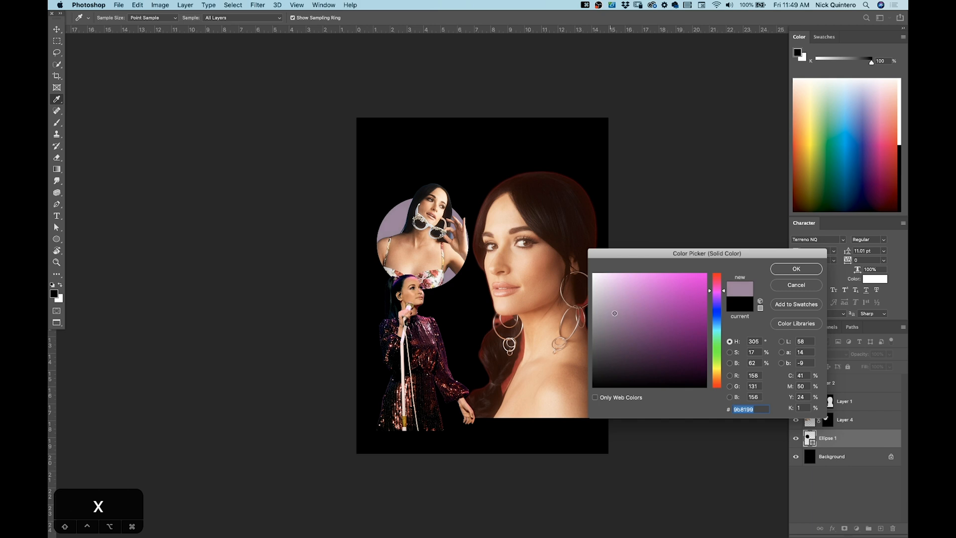
pyautogui.press('Return')
# Link the sunglasses cutout with its circle and move them together slightly up and to the left
pyautogui.keyDown('shift'); pyautogui.click(866, 423); pyautogui.keyUp('shift')
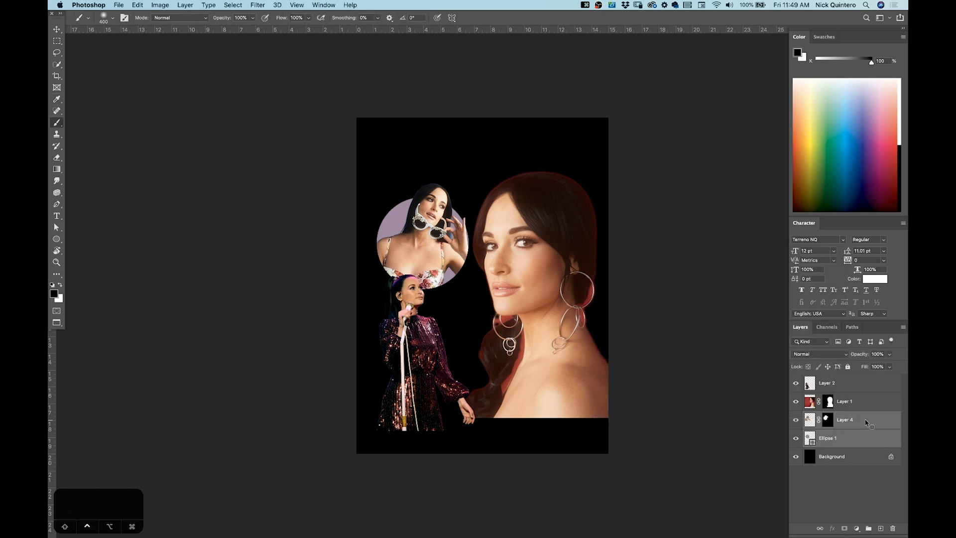
pyautogui.rightClick(865, 423)
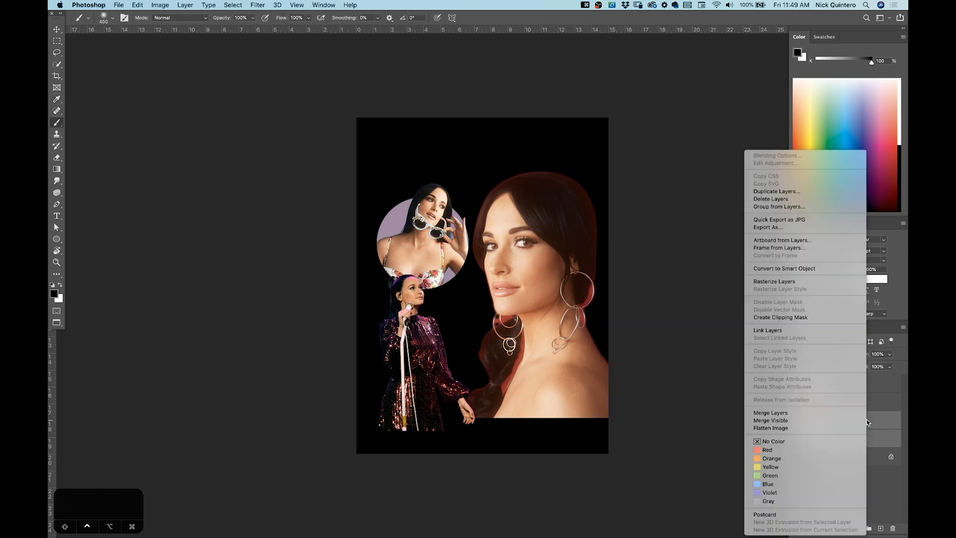
pyautogui.click(789, 332)
pyautogui.click(847, 489)
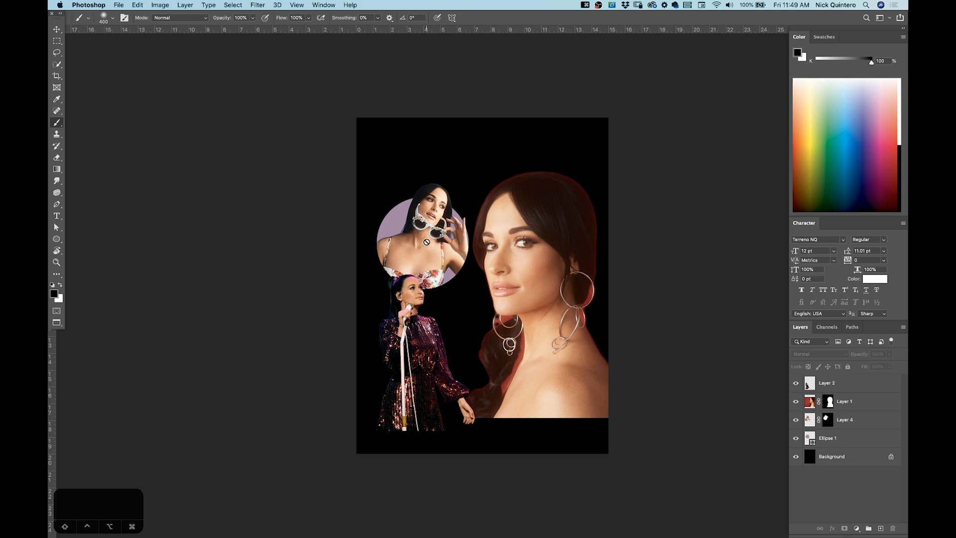
pyautogui.press('v')
pyautogui.moveTo(426, 242)
pyautogui.mouseDown()
pyautogui.moveTo(419, 244)
pyautogui.moveTo(429, 233)
pyautogui.mouseUp()
# Move the cutout with the microphone up and right, and scale it to about 107% so its head overlaps the circle
pyautogui.moveTo(405, 317); pyautogui.dragTo(413, 312)
pyautogui.press('super+t')
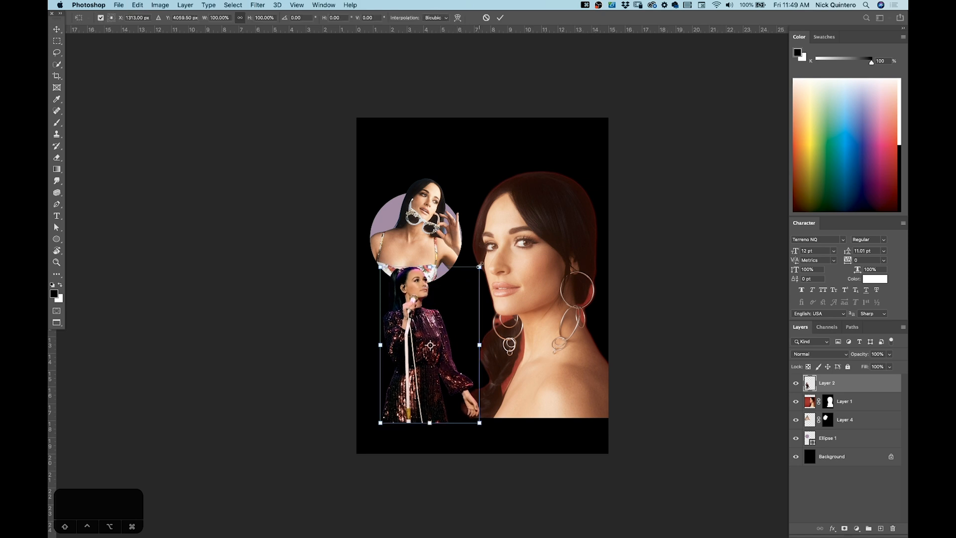
pyautogui.moveTo(480, 266); pyautogui.dragTo(486, 256)
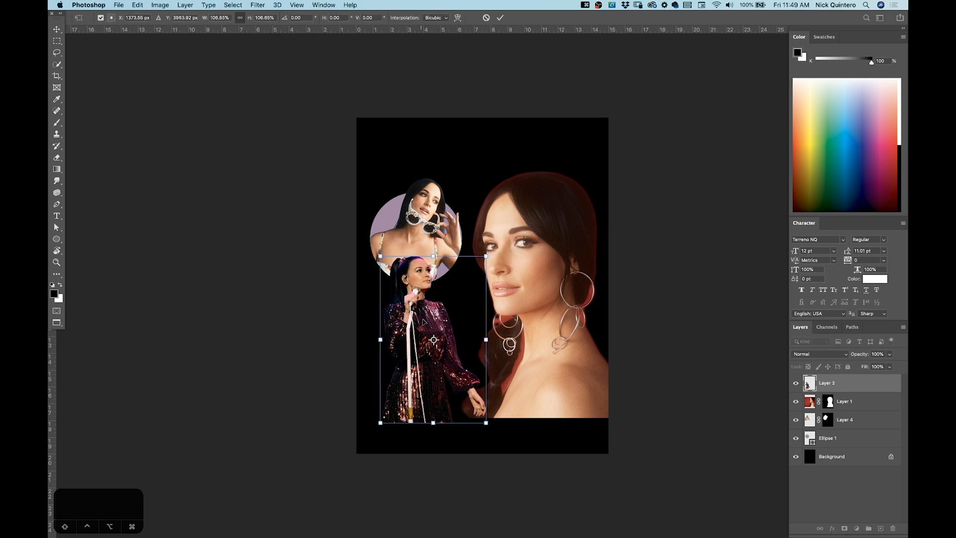
pyautogui.press('v')
pyautogui.moveTo(424, 321)
pyautogui.mouseDown()
pyautogui.moveTo(440, 320)
pyautogui.moveTo(430, 320)
pyautogui.mouseUp()
# Mask the microphone cutout, fade its lower edge with a soft 700 px black brush, and nudge it slightly
pyautogui.click(845, 528)
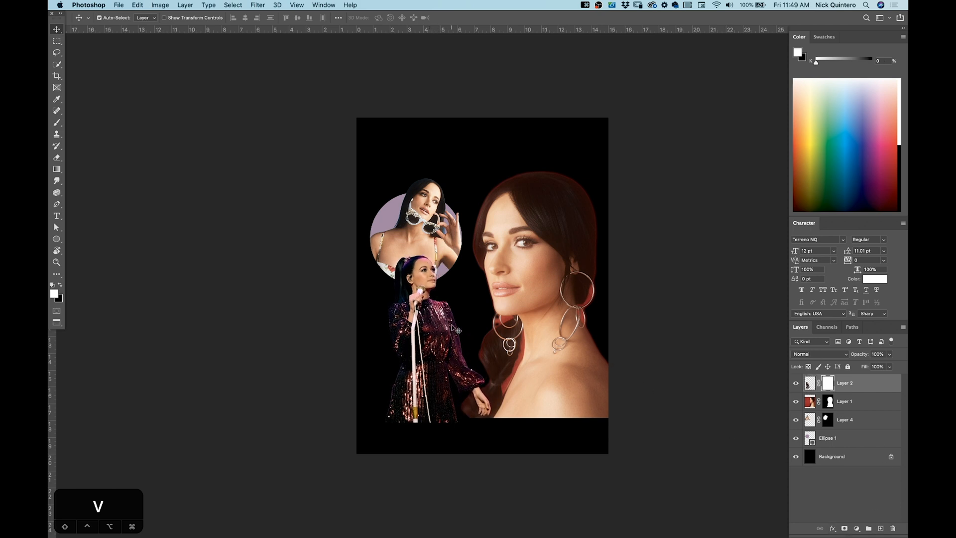
pyautogui.press('b')
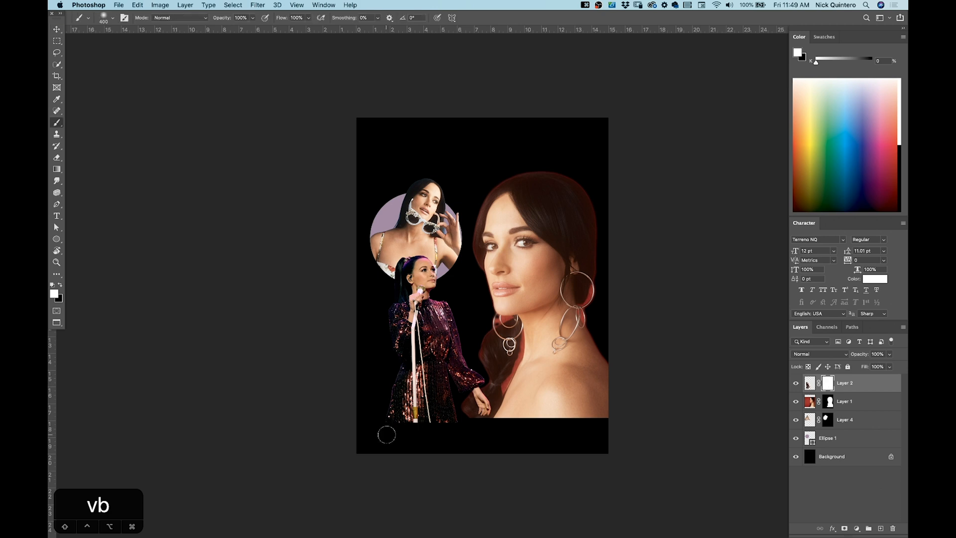
pyautogui.press(']')
pyautogui.press(']')
pyautogui.press(']')
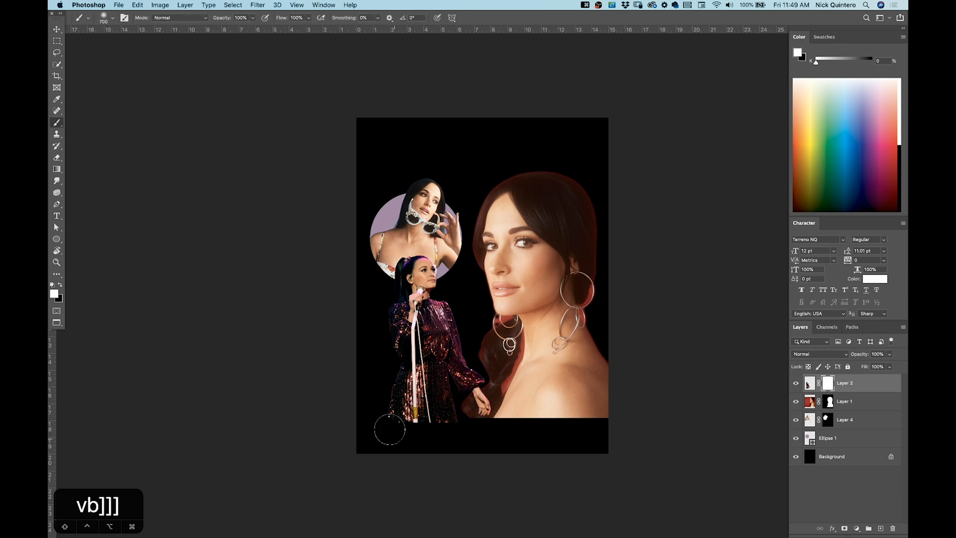
pyautogui.press('x')
pyautogui.moveTo(401, 432)
pyautogui.mouseDown()
pyautogui.moveTo(425, 444)
pyautogui.moveTo(439, 431)
pyautogui.moveTo(446, 440)
pyautogui.moveTo(446, 428)
pyautogui.moveTo(417, 437)
pyautogui.moveTo(376, 408)
pyautogui.mouseUp()
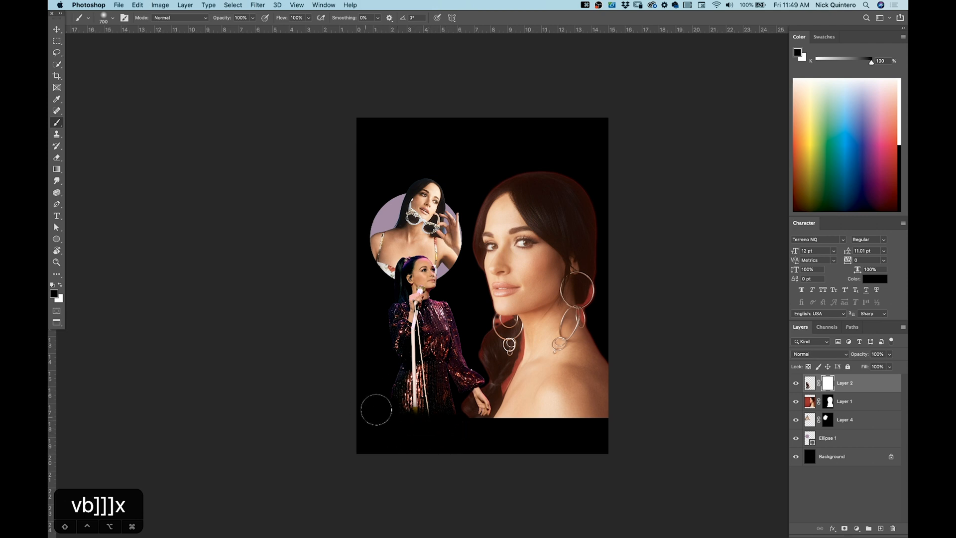
pyautogui.press('v')
pyautogui.moveTo(445, 343)
pyautogui.mouseDown()
pyautogui.moveTo(438, 333)
pyautogui.moveTo(444, 340)
pyautogui.mouseUp()
# Enlarge the large portrait slightly from its upper-left corner and shift it a little to the right
pyautogui.press('v')
pyautogui.click(556, 254)
pyautogui.press('super+t')
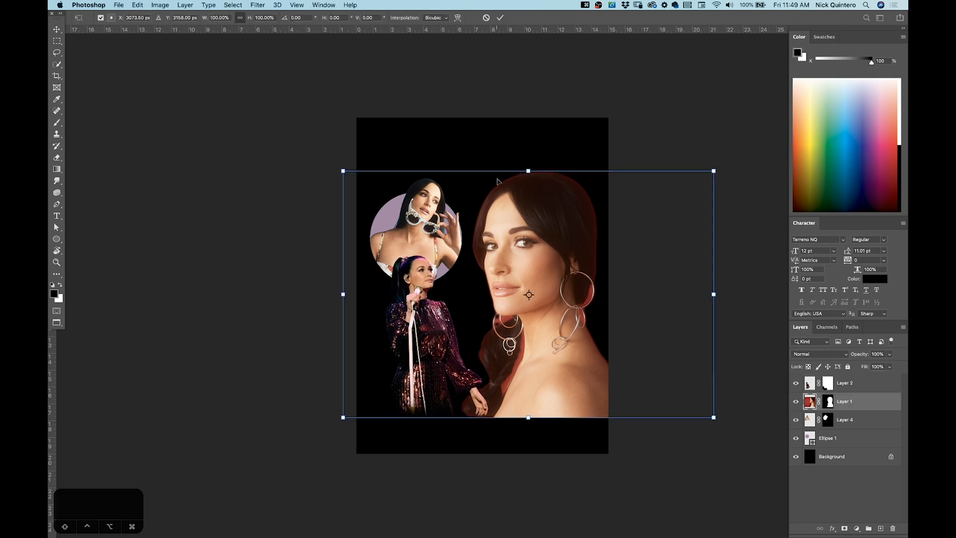
pyautogui.moveTo(343, 171); pyautogui.dragTo(327, 159)
pyautogui.press('v')
pyautogui.moveTo(557, 210); pyautogui.dragTo(564, 209)
# Paint soft black along the large portrait's lower and right edges to fade them into the background
pyautogui.press('b')
pyautogui.moveTo(625, 348)
pyautogui.mouseDown()
pyautogui.moveTo(614, 423)
pyautogui.moveTo(580, 436)
pyautogui.moveTo(476, 430)
pyautogui.moveTo(452, 418)
pyautogui.moveTo(489, 435)
pyautogui.moveTo(597, 429)
pyautogui.moveTo(618, 403)
pyautogui.moveTo(614, 325)
pyautogui.moveTo(621, 400)
pyautogui.mouseUp()
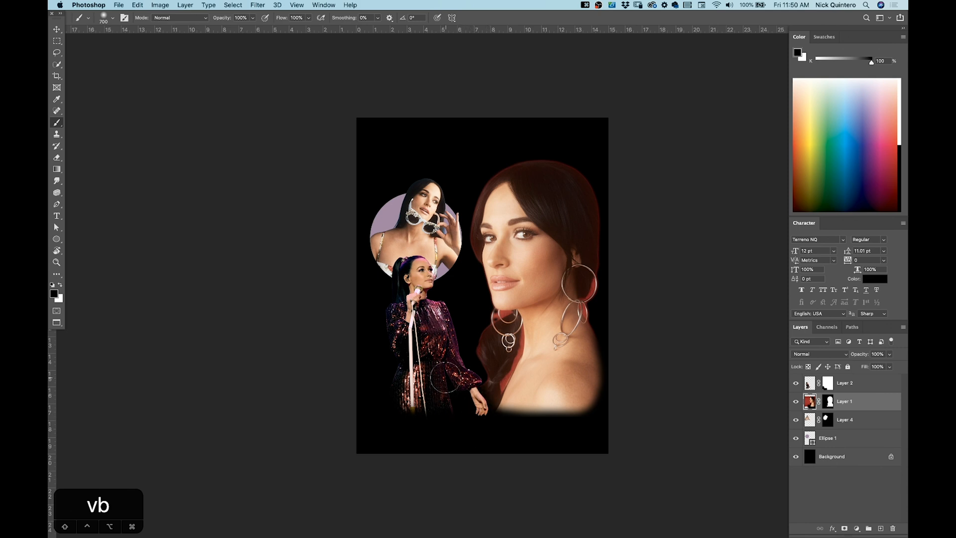
pyautogui.press('v')
# Sample the dark red beside the portrait's neck, duplicate the portrait layer and hide the original
pyautogui.press('i')
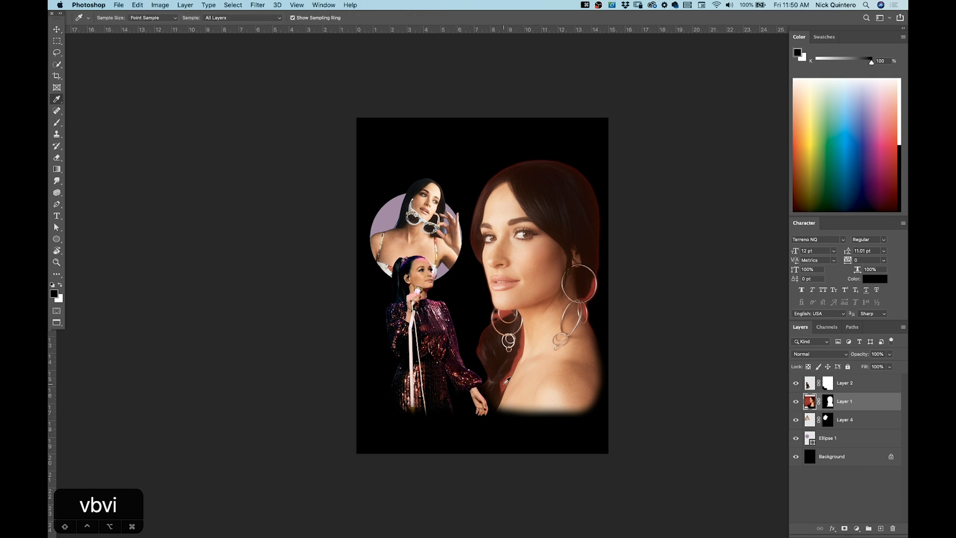
pyautogui.click(508, 377)
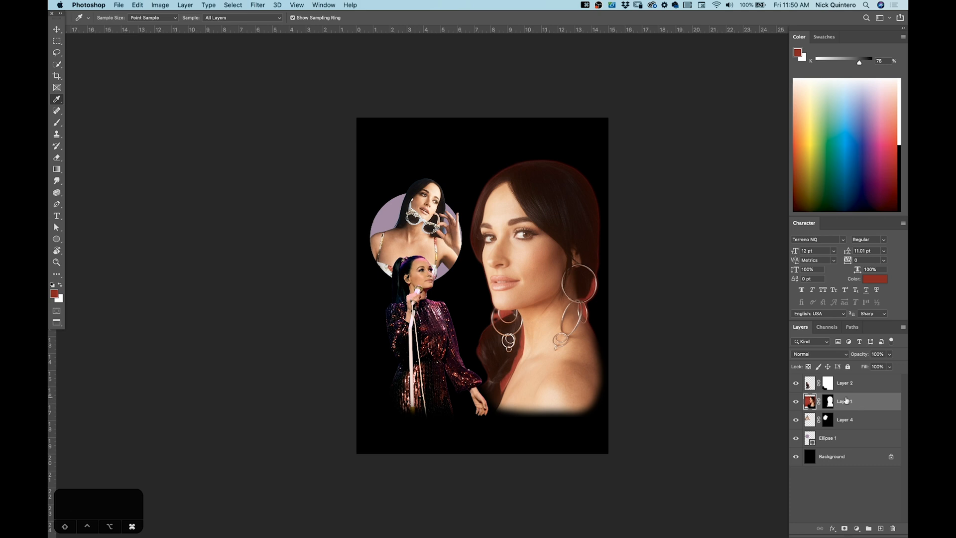
pyautogui.press('super+j')
pyautogui.click(796, 420)
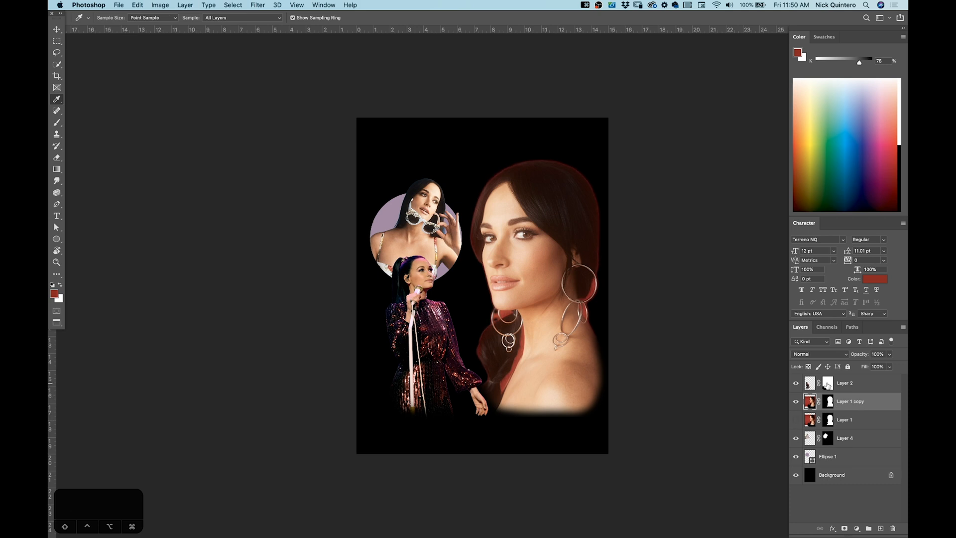
pyautogui.click(159, 7)
pyautogui.moveTo(163, 17)
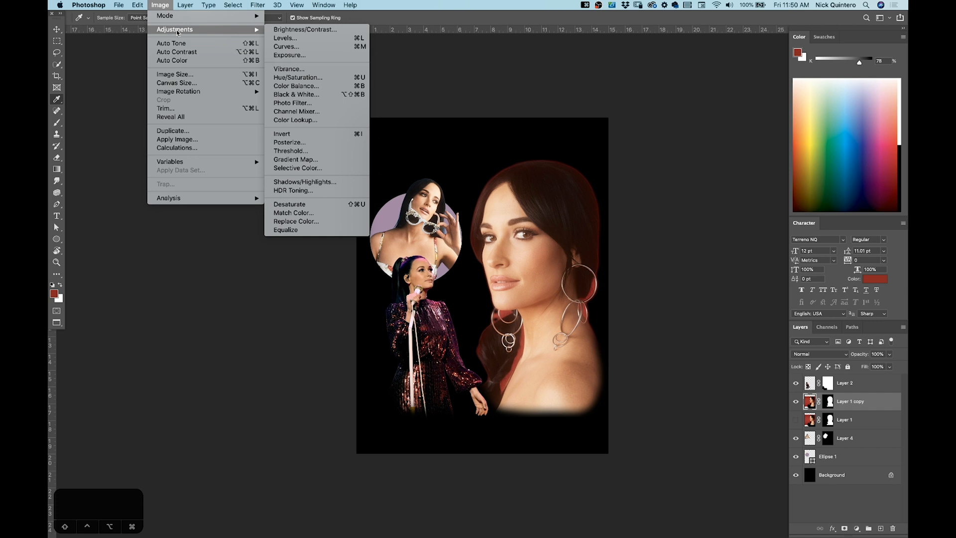
pyautogui.click(87, 173)
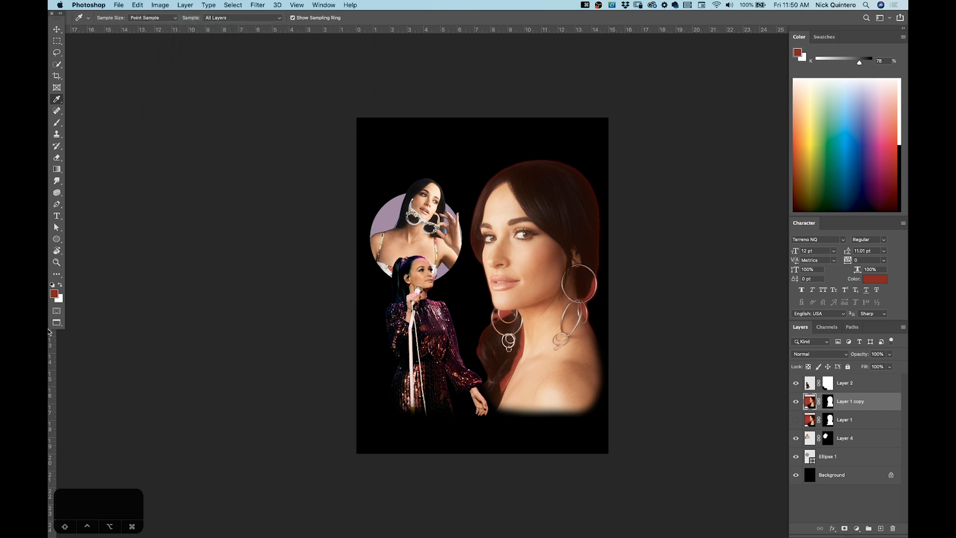
# Keep the dark red as the background colour and set the foreground to a light salmon pink
pyautogui.press('x')
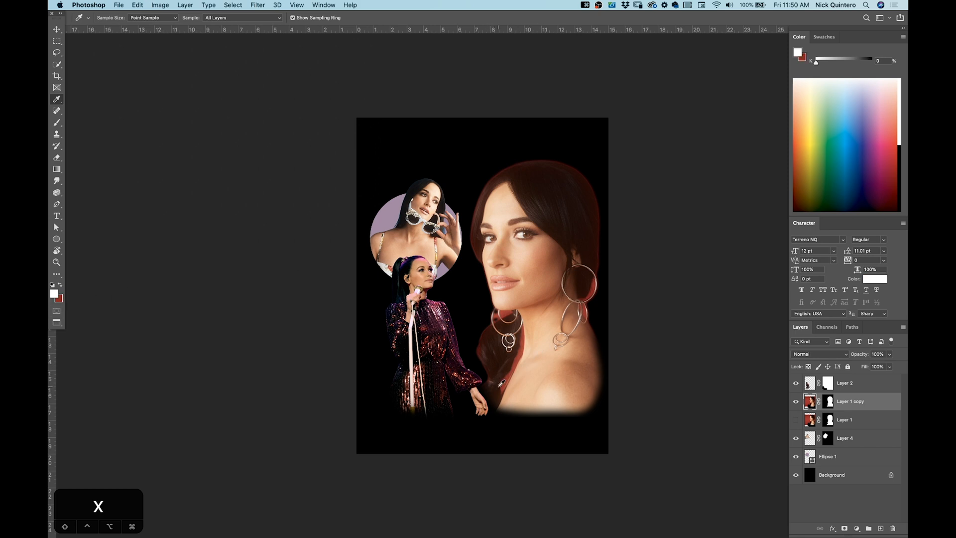
pyautogui.click(507, 382)
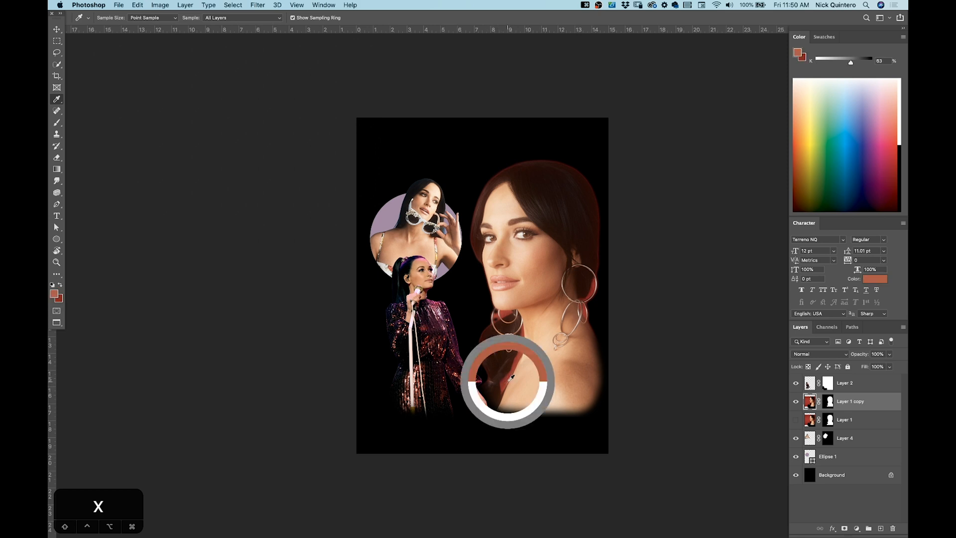
pyautogui.click(797, 53)
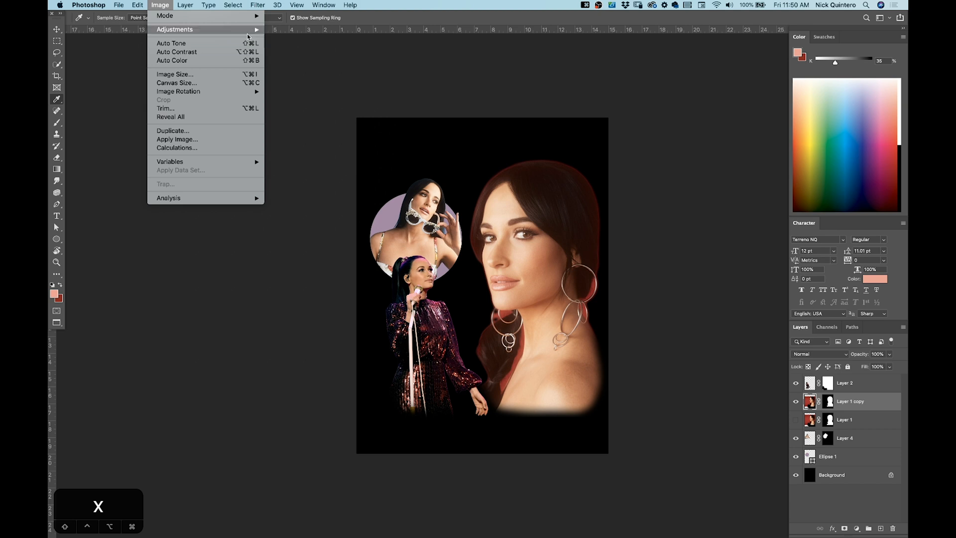
# Desaturate the duplicated portrait layer
pyautogui.moveTo(244, 35)
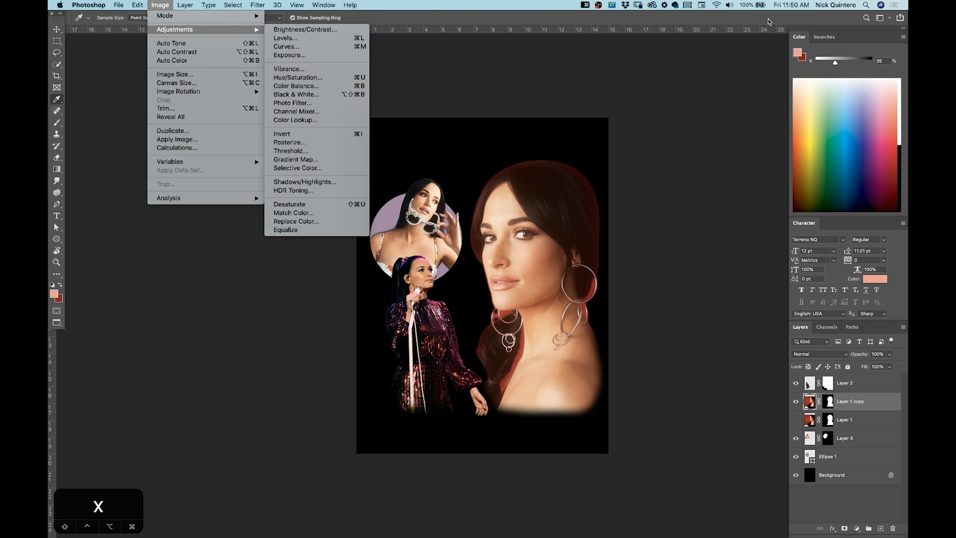
pyautogui.press('shift+super+u')
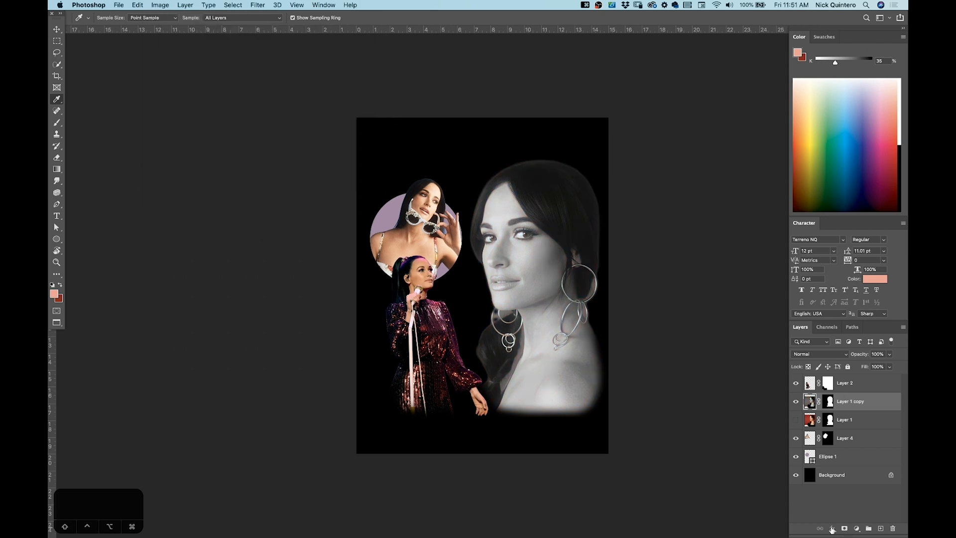
# Add a reversed Gradient Map running from dark red to salmon and clip it to the desaturated portrait copy
pyautogui.click(856, 528)
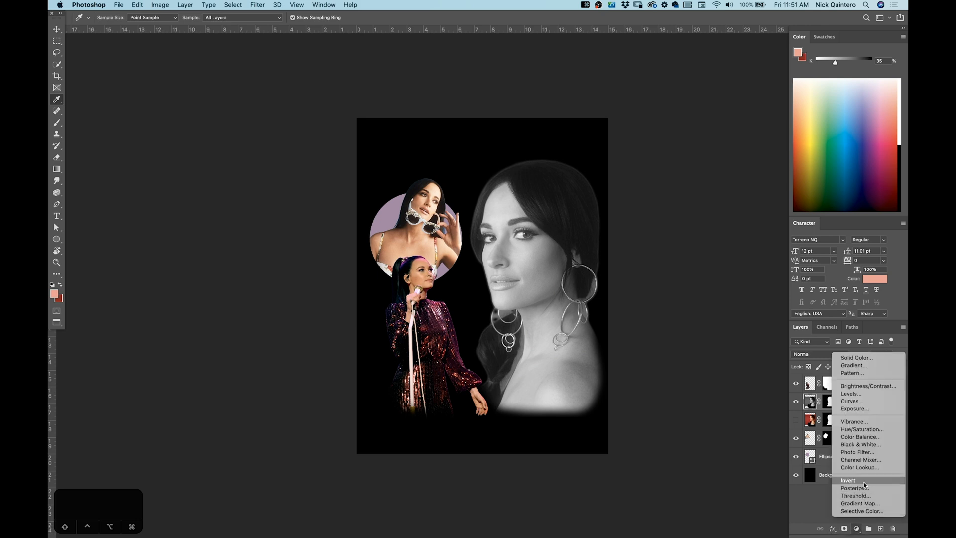
pyautogui.click(859, 503)
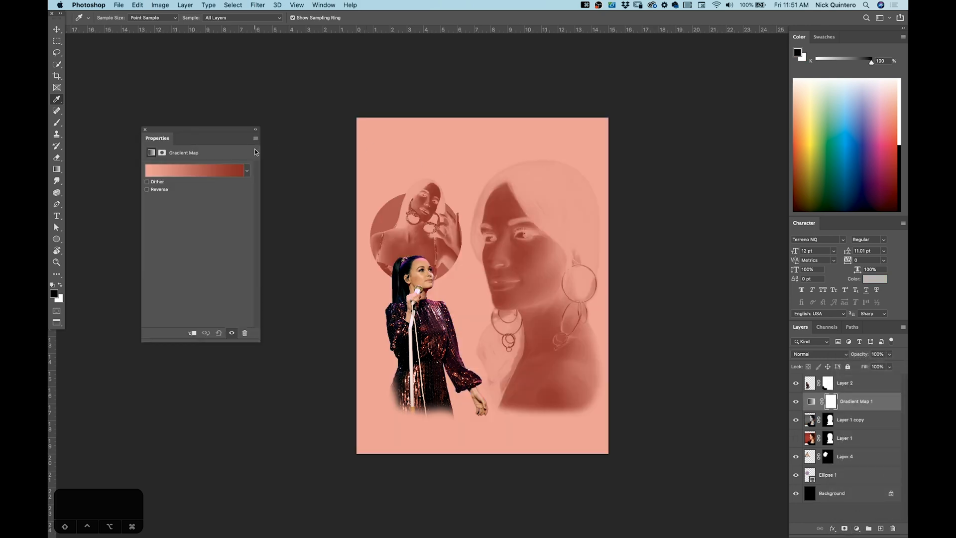
pyautogui.click(147, 189)
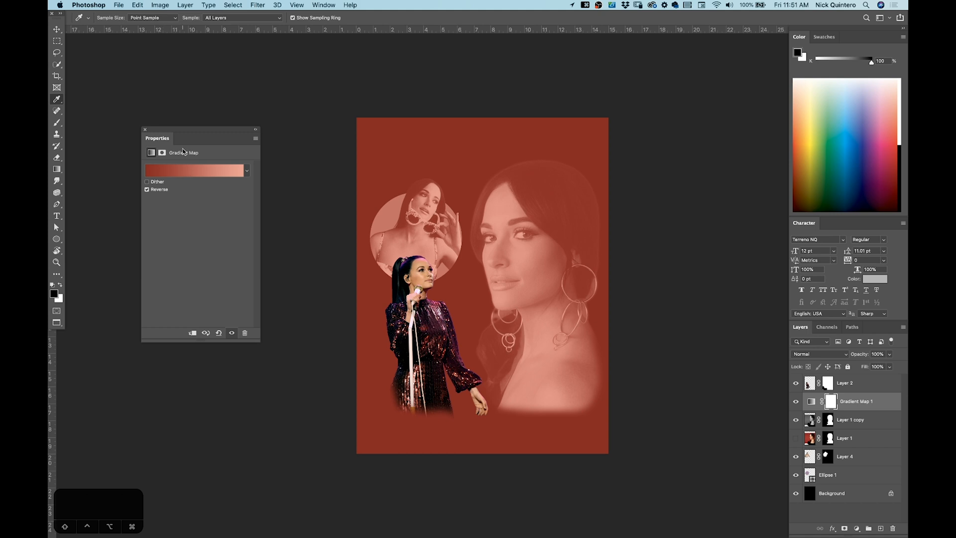
pyautogui.click(144, 131)
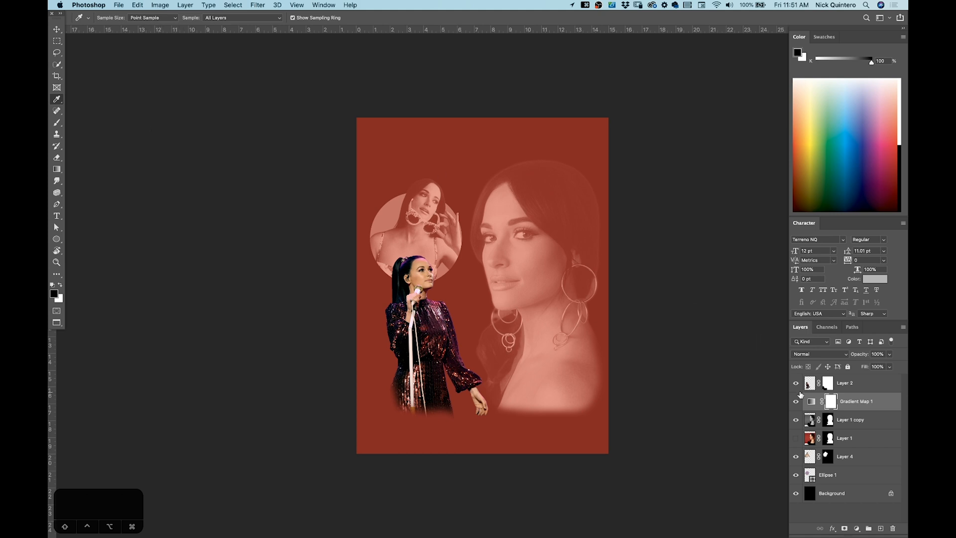
pyautogui.keyDown('alt'); pyautogui.click(861, 411); pyautogui.keyUp('alt')
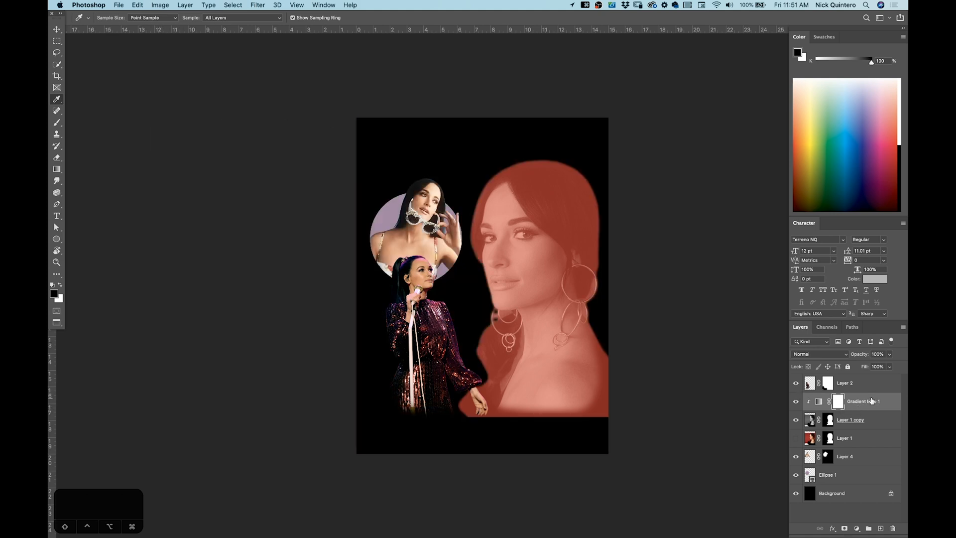
# Add a clipped Curves adjustment with a gentle S-curve to the portrait copy and move it above the gradient map
pyautogui.click(875, 419)
pyautogui.click(857, 528)
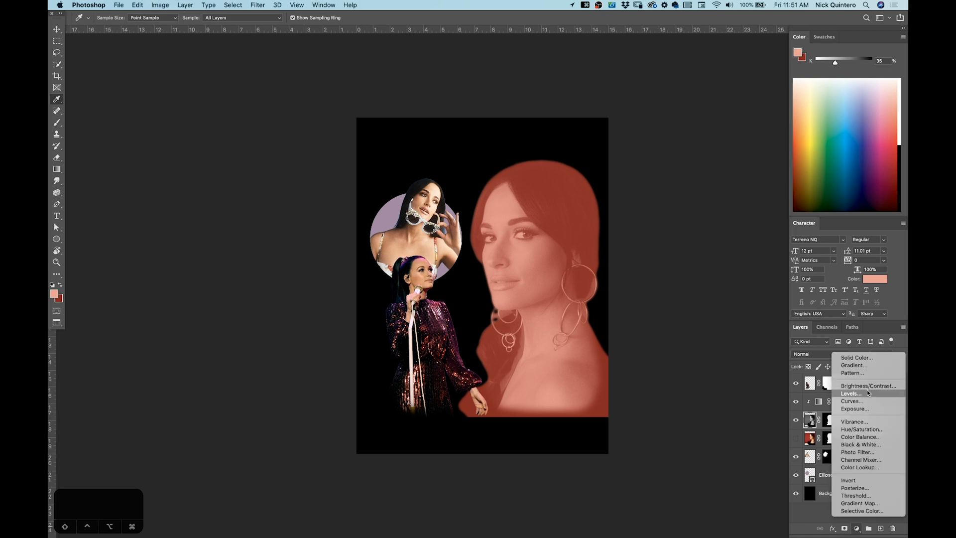
pyautogui.click(852, 401)
pyautogui.click(206, 228)
pyautogui.moveTo(179, 256); pyautogui.dragTo(178, 261)
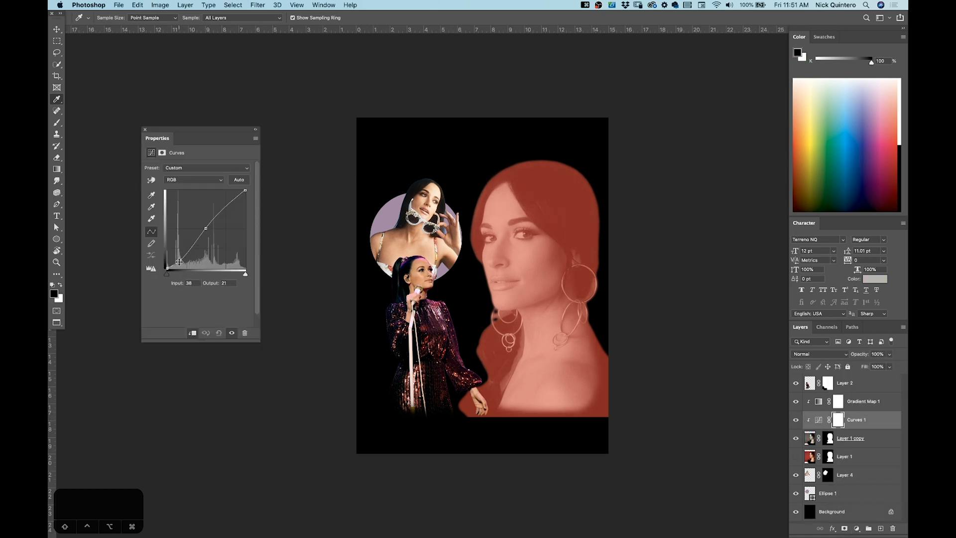
pyautogui.moveTo(233, 199); pyautogui.dragTo(235, 196)
pyautogui.moveTo(879, 420); pyautogui.dragTo(862, 402)
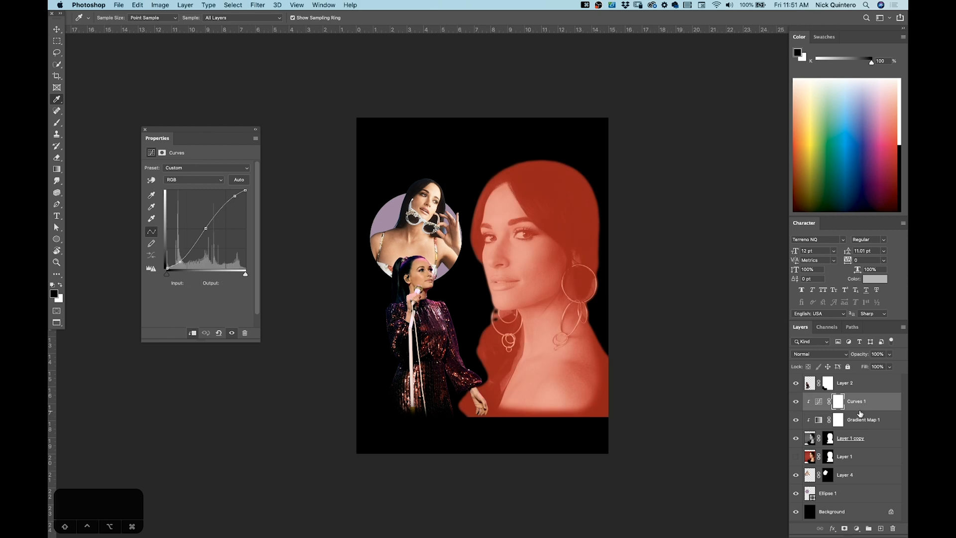
# Reshape the Curves adjustment by lowering its midtones and highlights to darken the red-toned portrait
pyautogui.click(178, 262)
pyautogui.moveTo(173, 267); pyautogui.dragTo(173, 267)
pyautogui.moveTo(234, 198); pyautogui.dragTo(243, 193)
pyautogui.moveTo(206, 228)
pyautogui.mouseDown()
pyautogui.moveTo(201, 215)
pyautogui.moveTo(214, 233)
pyautogui.mouseUp()
pyautogui.moveTo(240, 192); pyautogui.dragTo(234, 203)
# Group the curves, gradient map and portrait copy, and transfer the portrait copy's mask to the group
pyautogui.click(854, 440)
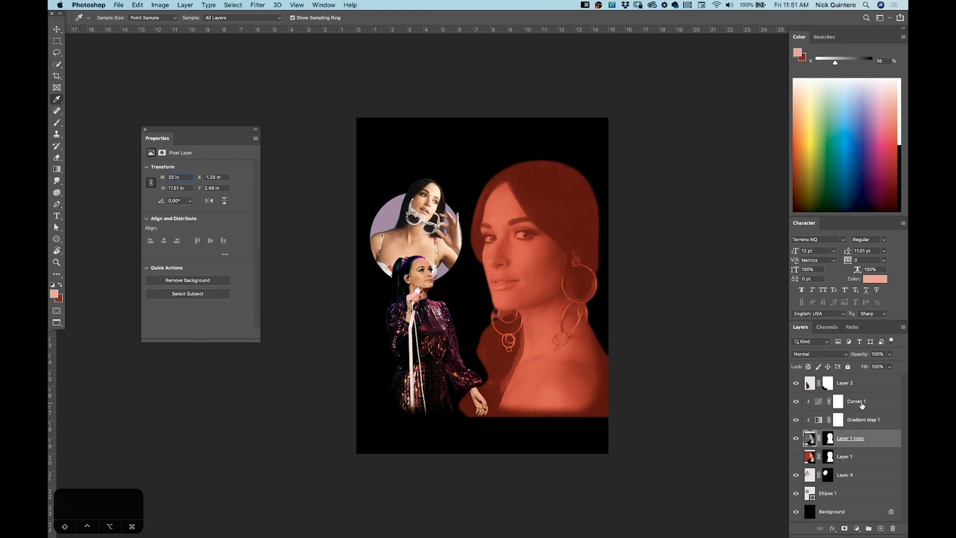
pyautogui.click(862, 404)
pyautogui.keyDown('shift'); pyautogui.click(859, 440); pyautogui.keyUp('shift')
pyautogui.press('super+g')
pyautogui.click(805, 399)
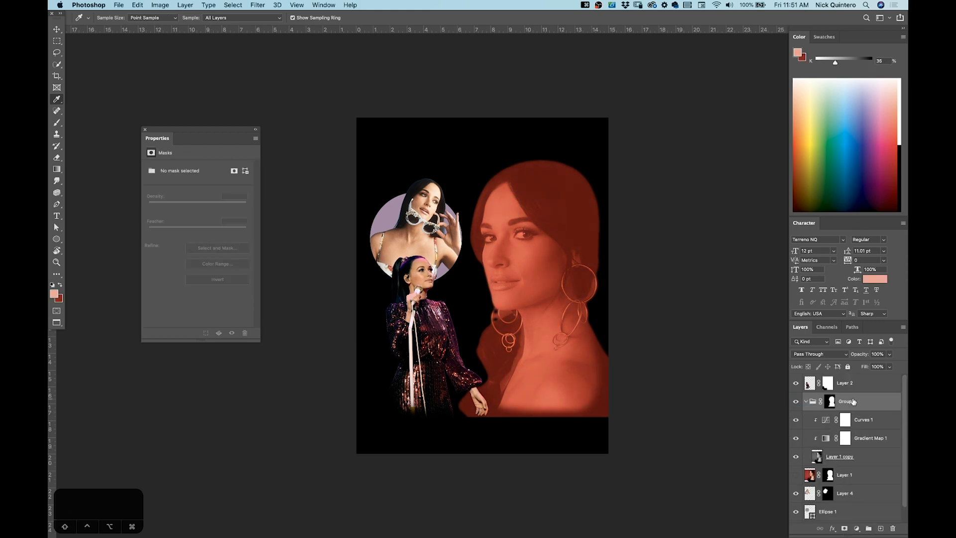
pyautogui.keyDown('super'); pyautogui.click(831, 404); pyautogui.keyUp('super')
pyautogui.press('super+d')
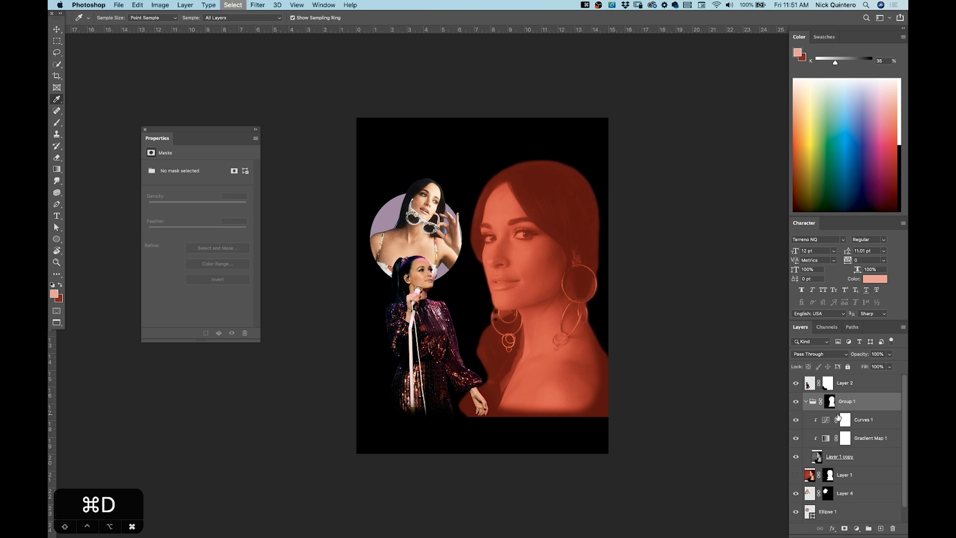
# Paint black on the group's mask to fade the red portrait's lower and right edges, enlarging the brush to 1000 px
pyautogui.click(830, 401)
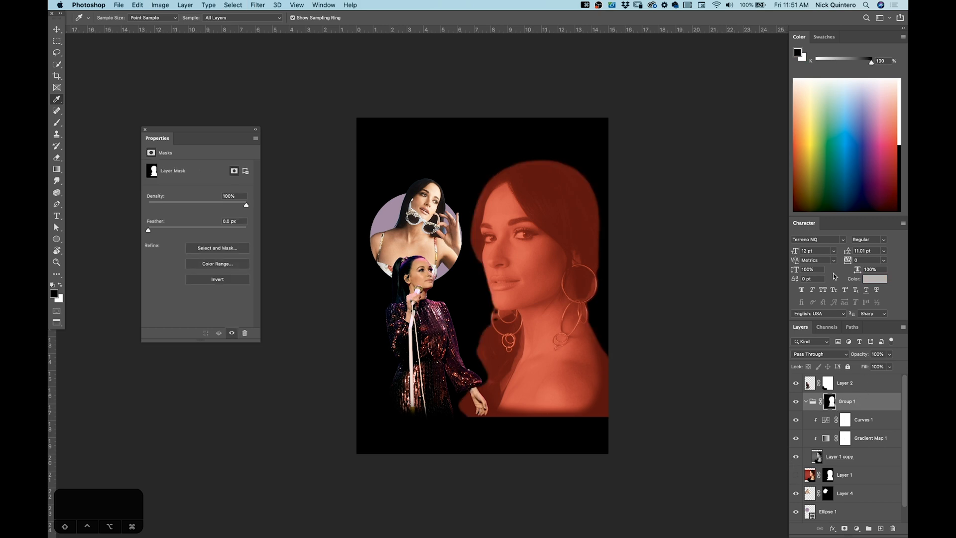
pyautogui.press('b')
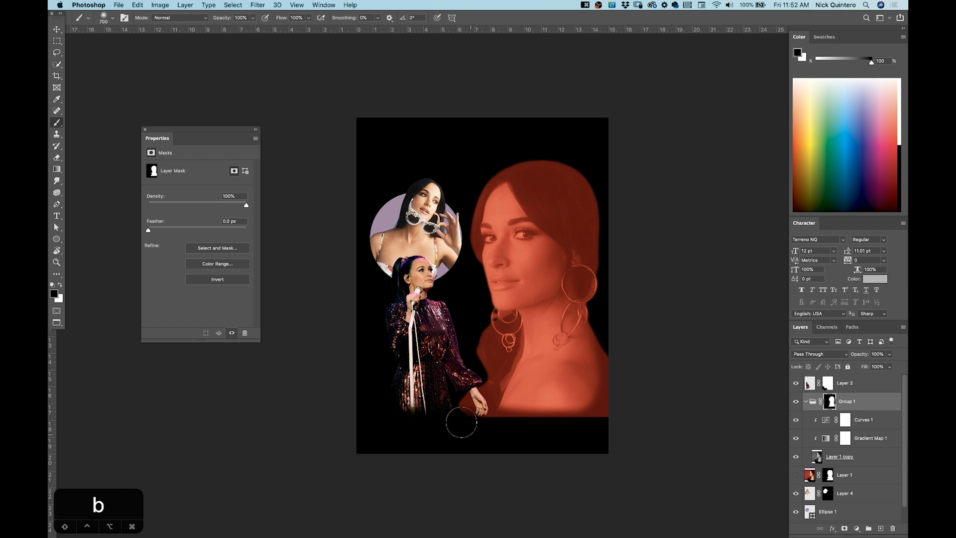
pyautogui.moveTo(461, 422)
pyautogui.mouseDown()
pyautogui.moveTo(481, 434)
pyautogui.moveTo(473, 421)
pyautogui.moveTo(493, 436)
pyautogui.moveTo(607, 423)
pyautogui.moveTo(598, 409)
pyautogui.moveTo(588, 425)
pyautogui.moveTo(598, 435)
pyautogui.moveTo(576, 438)
pyautogui.moveTo(457, 421)
pyautogui.moveTo(566, 438)
pyautogui.moveTo(620, 424)
pyautogui.moveTo(632, 334)
pyautogui.mouseUp()
pyautogui.press(']')
pyautogui.press(']')
pyautogui.press(']')
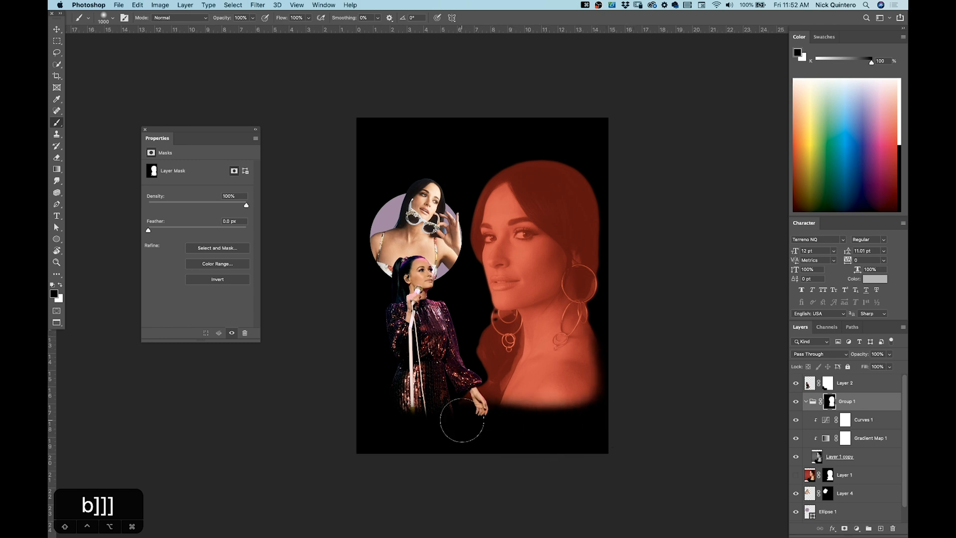
# Edit the portrait's gradient map by moving its dark red stop to 66% and adding a copy of it at 100%
pyautogui.press('v')
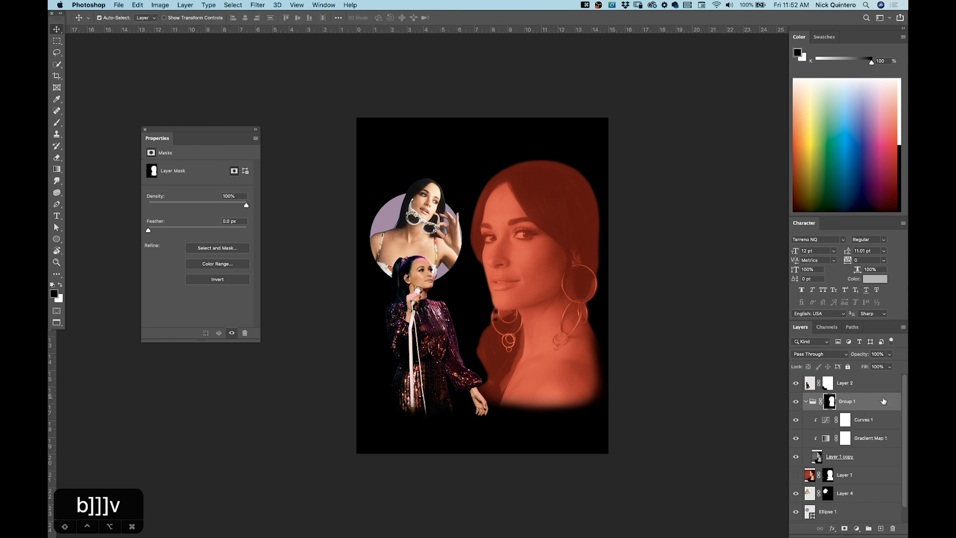
pyautogui.click(866, 424)
pyautogui.click(860, 441)
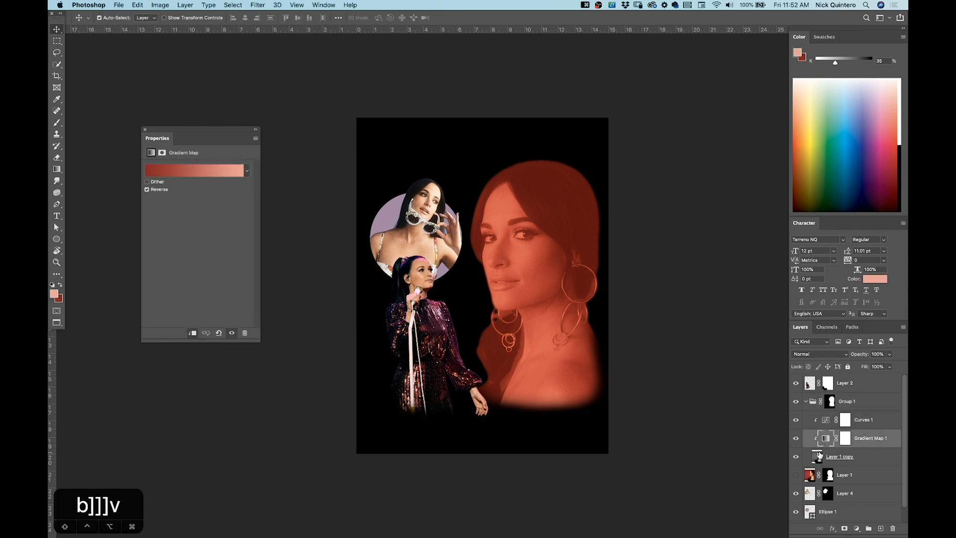
pyautogui.click(190, 171)
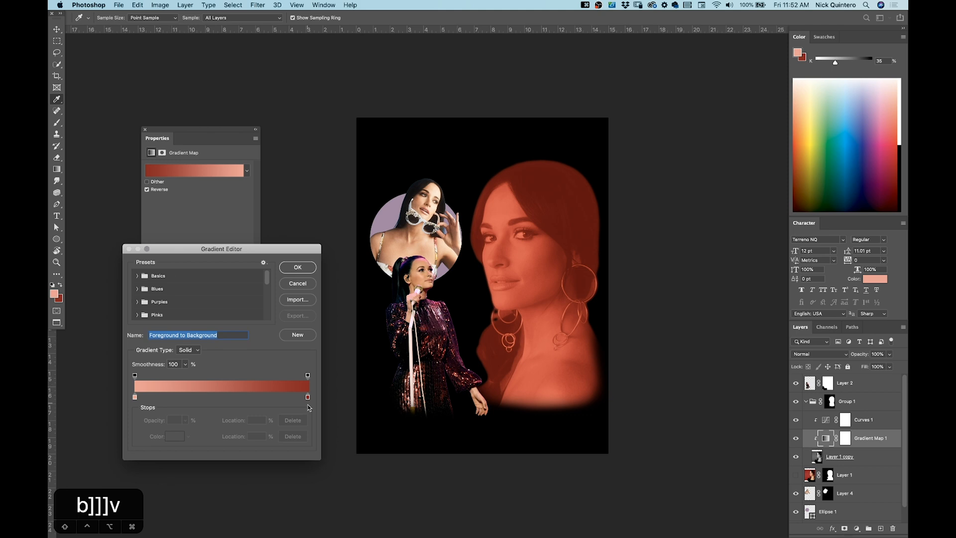
pyautogui.moveTo(308, 398); pyautogui.dragTo(250, 399)
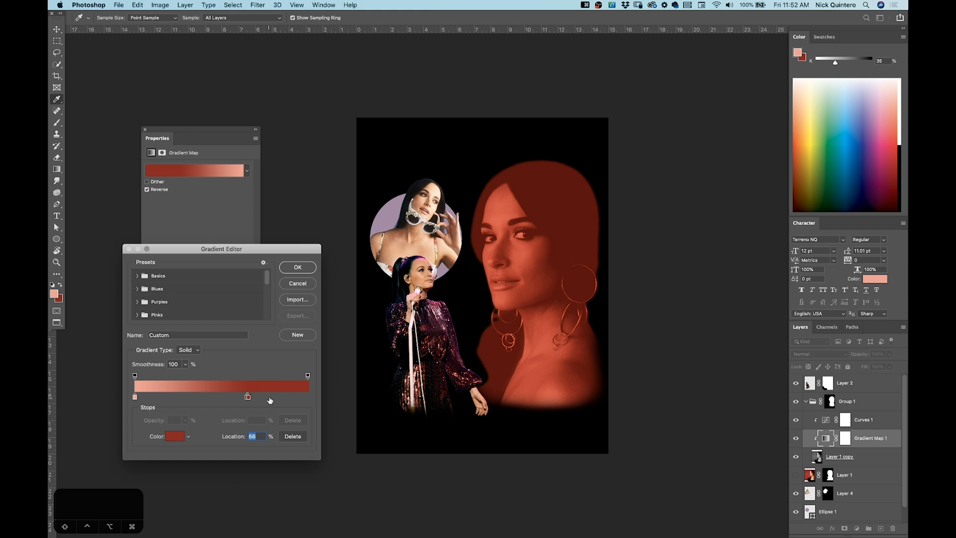
pyautogui.moveTo(248, 399); pyautogui.dragTo(310, 399)
# Change the gradient's 100% end stop from dark red to black
pyautogui.doubleClick(307, 398)
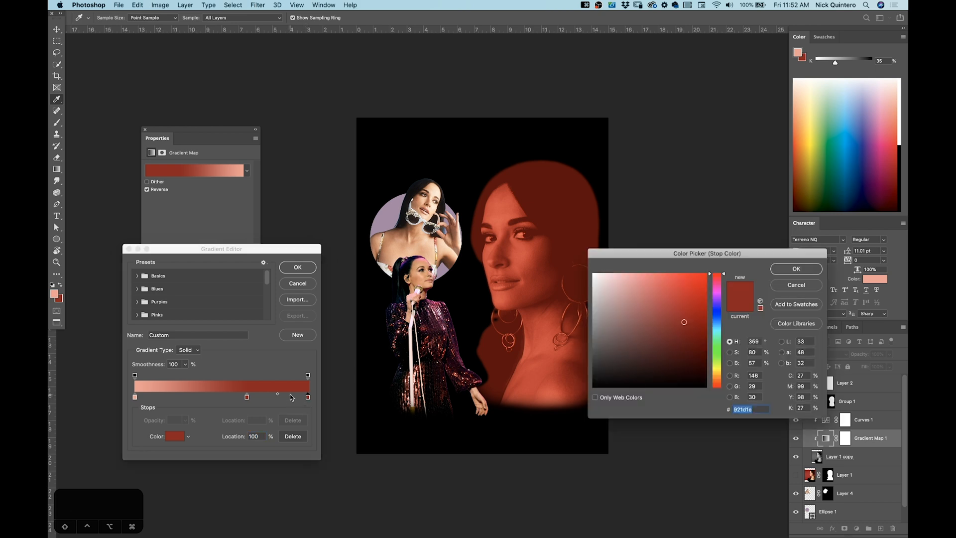
pyautogui.moveTo(689, 329); pyautogui.dragTo(687, 337)
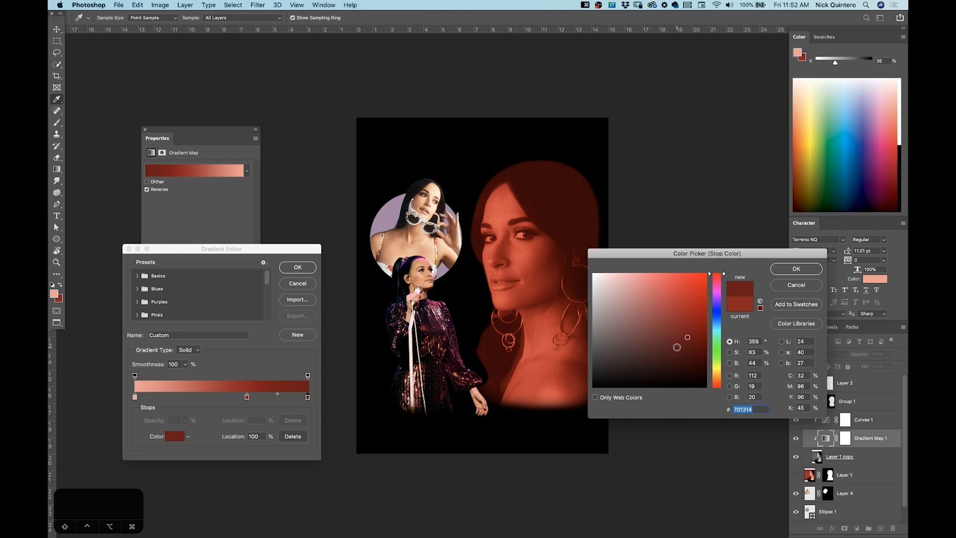
pyautogui.moveTo(678, 347); pyautogui.dragTo(700, 383)
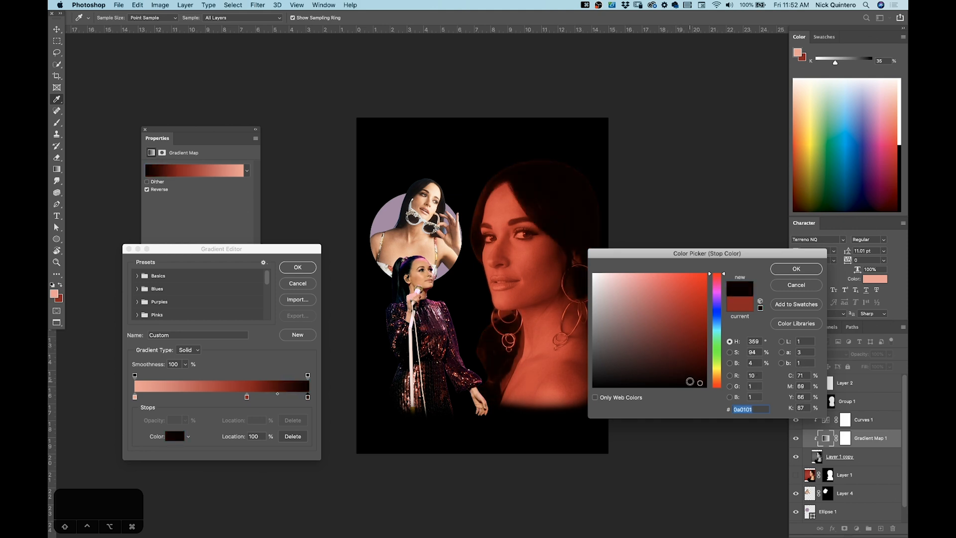
pyautogui.click(796, 268)
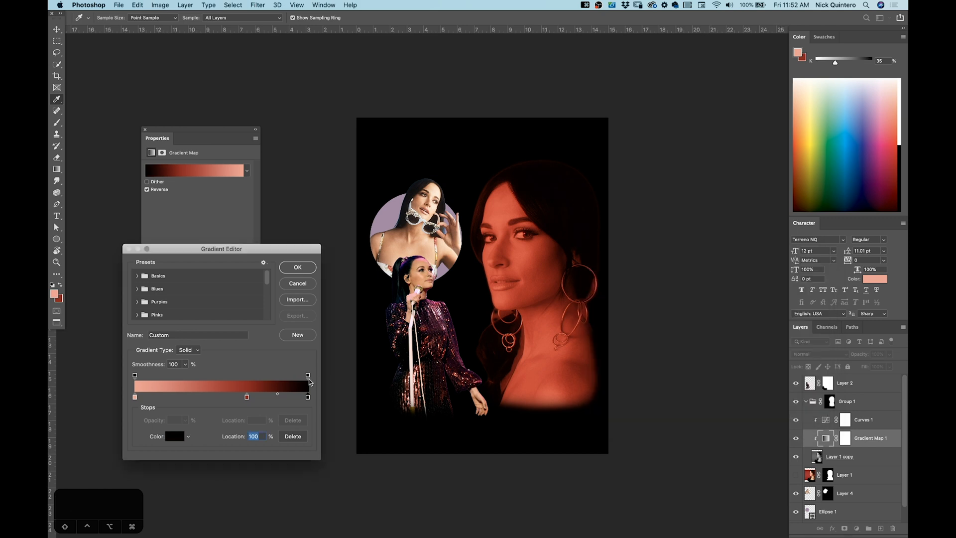
# Move the gradient's middle stop to 49% and recolour it purple, #a35892
pyautogui.moveTo(244, 399); pyautogui.dragTo(285, 459)
pyautogui.moveTo(247, 398); pyautogui.dragTo(223, 423)
pyautogui.doubleClick(219, 397)
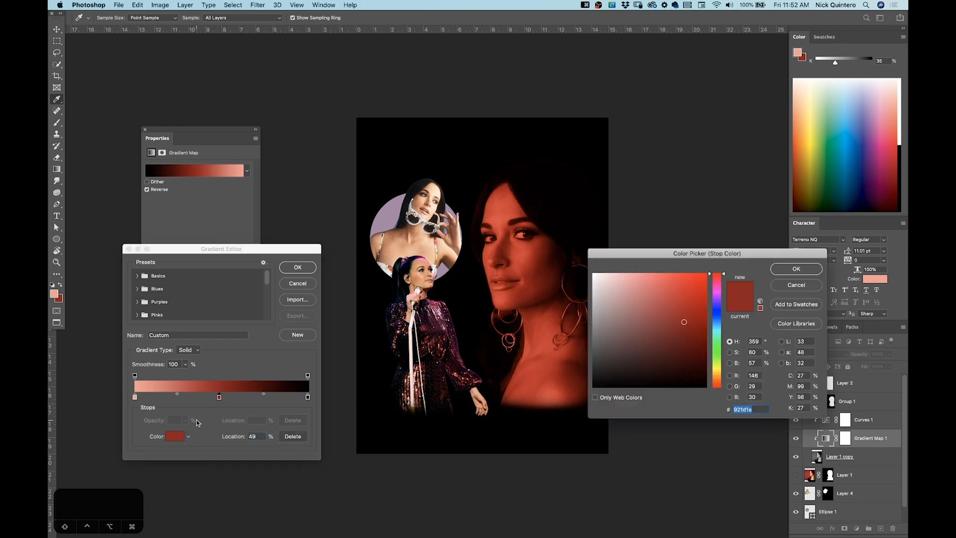
pyautogui.moveTo(673, 329); pyautogui.dragTo(654, 317)
pyautogui.click(789, 271)
pyautogui.click(175, 436)
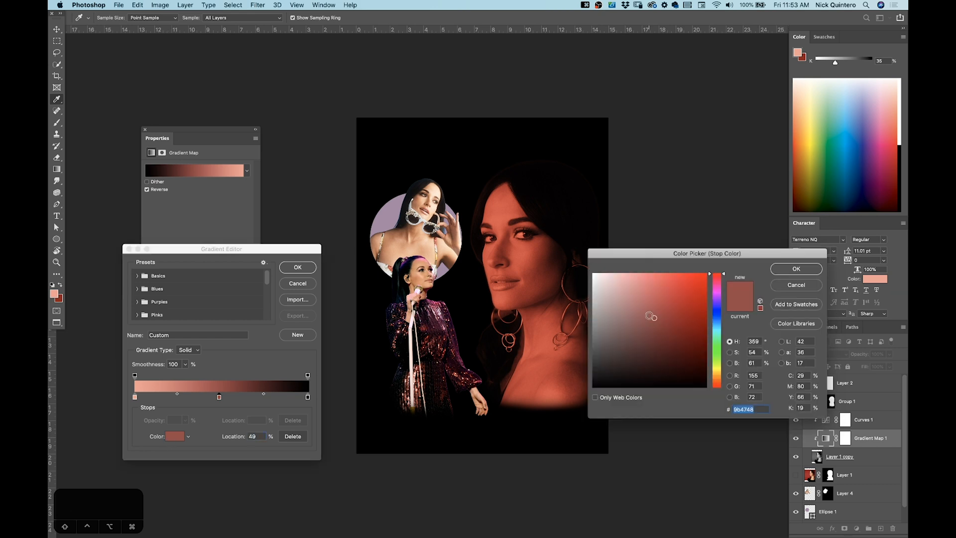
pyautogui.click(646, 314)
pyautogui.click(721, 284)
pyautogui.moveTo(720, 283); pyautogui.dragTo(723, 292)
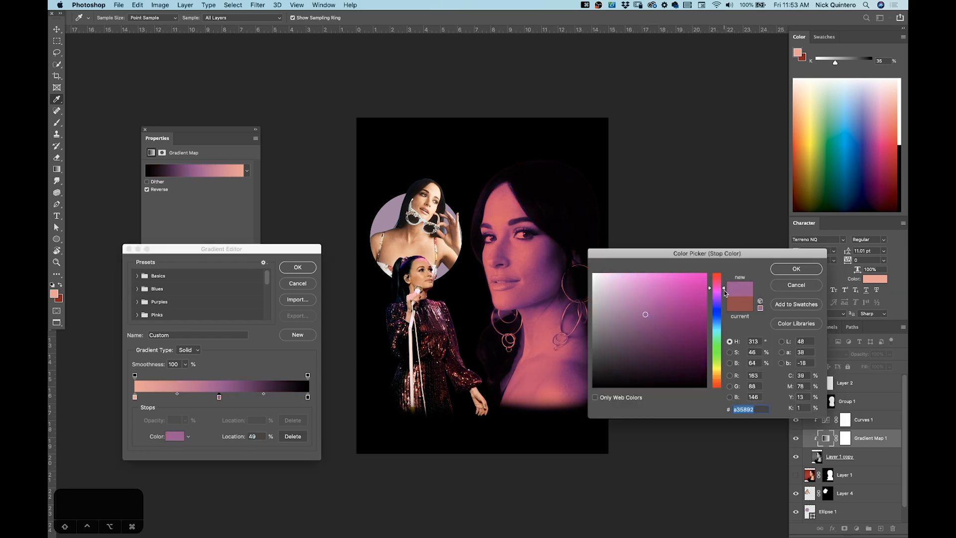
pyautogui.click(805, 266)
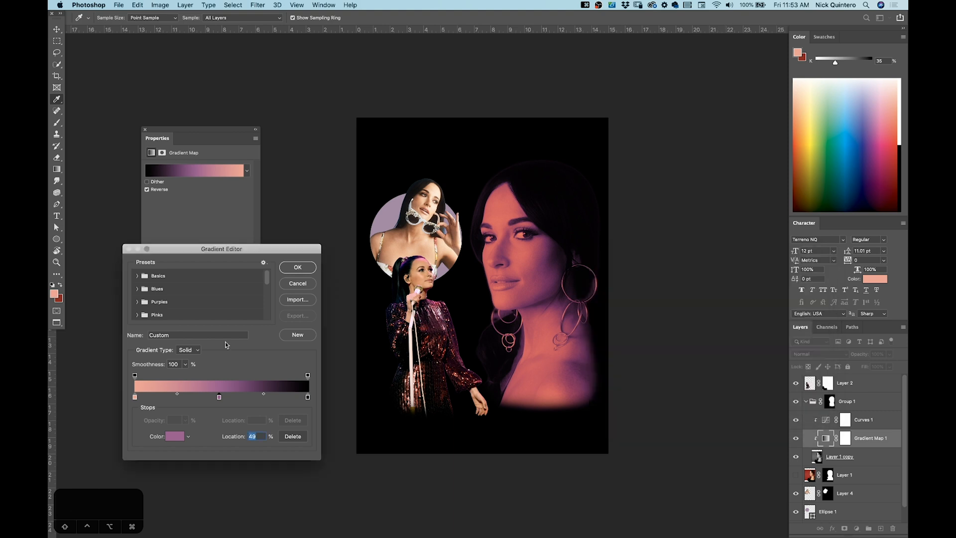
# Fine-tune the gradient's 0% stop to a pale salmon pink, about #f09f94
pyautogui.click(135, 398)
pyautogui.click(171, 437)
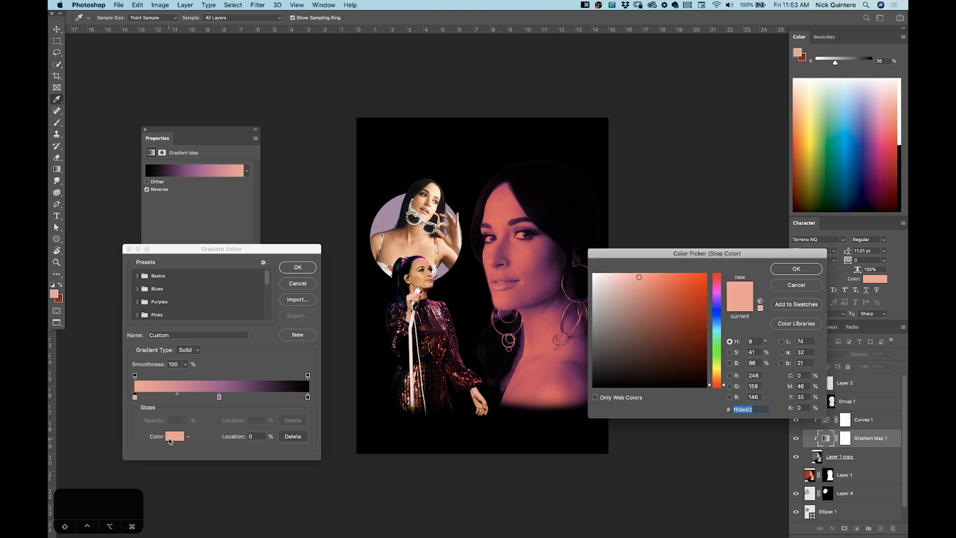
pyautogui.click(647, 277)
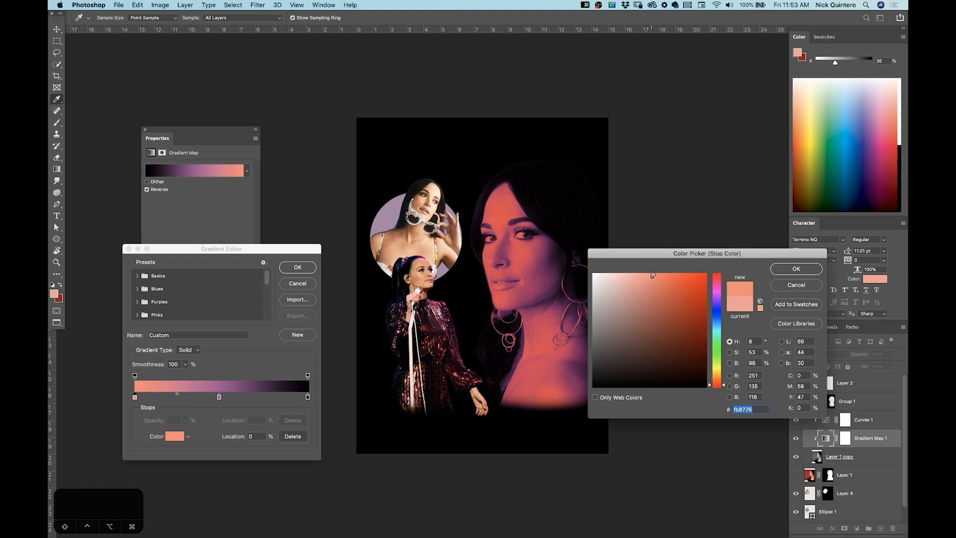
pyautogui.moveTo(652, 275); pyautogui.dragTo(640, 280)
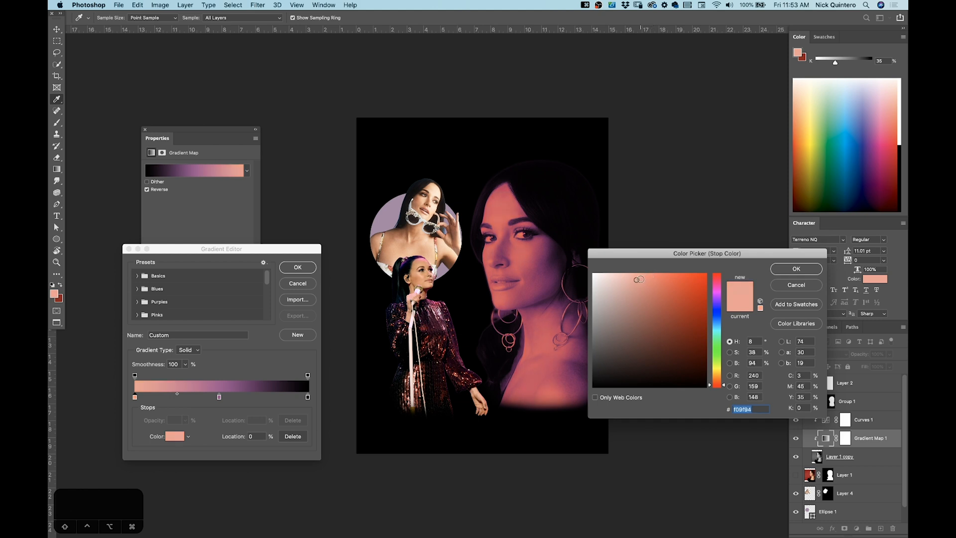
pyautogui.click(779, 268)
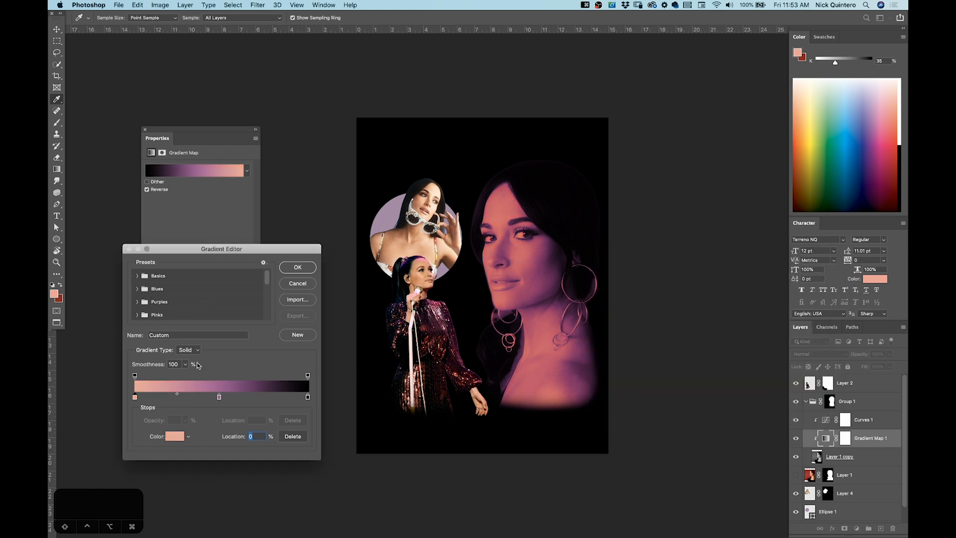
# Recolour the gradient's 100% end stop dark maroon, #3e0c1e, and apply the edited gradient map
pyautogui.click(307, 397)
pyautogui.click(176, 437)
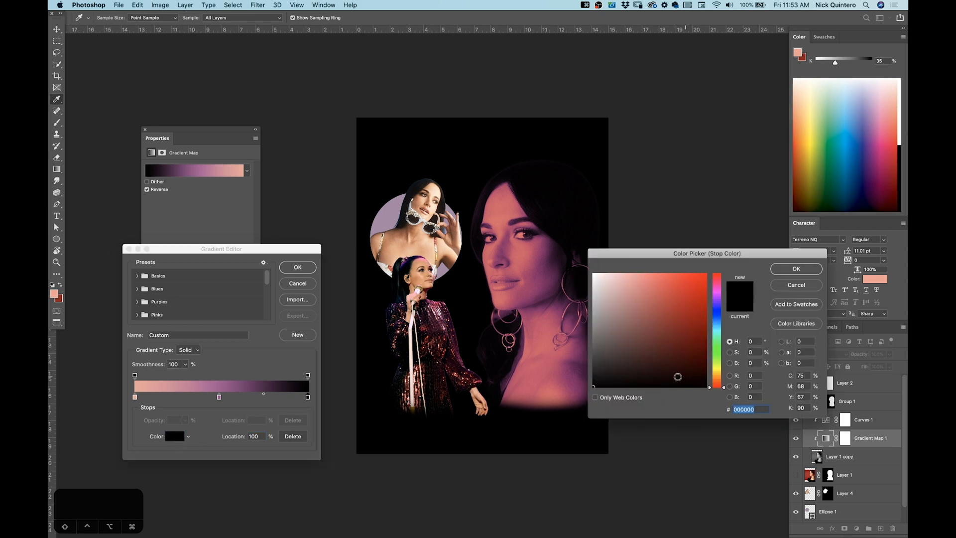
pyautogui.click(719, 284)
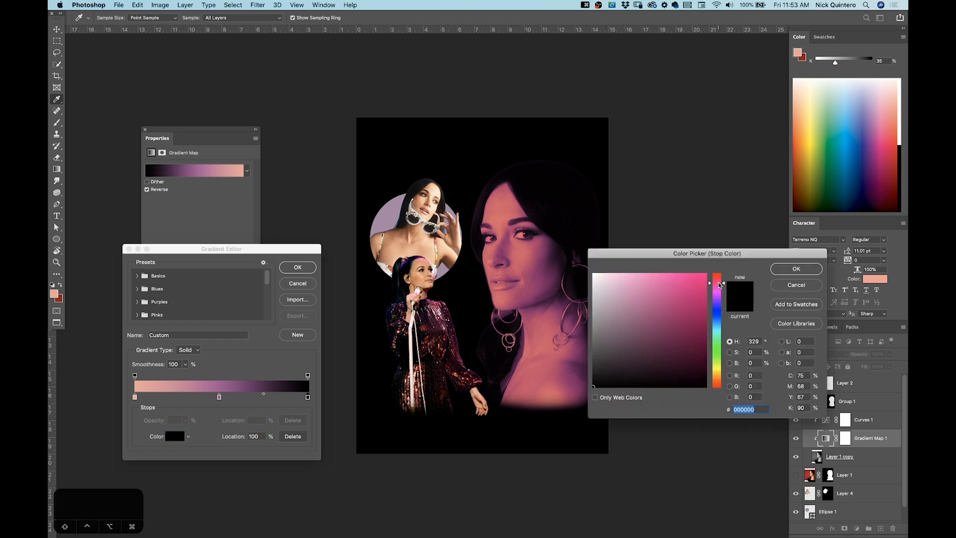
pyautogui.moveTo(591, 381); pyautogui.dragTo(688, 368)
pyautogui.moveTo(678, 370); pyautogui.dragTo(684, 363)
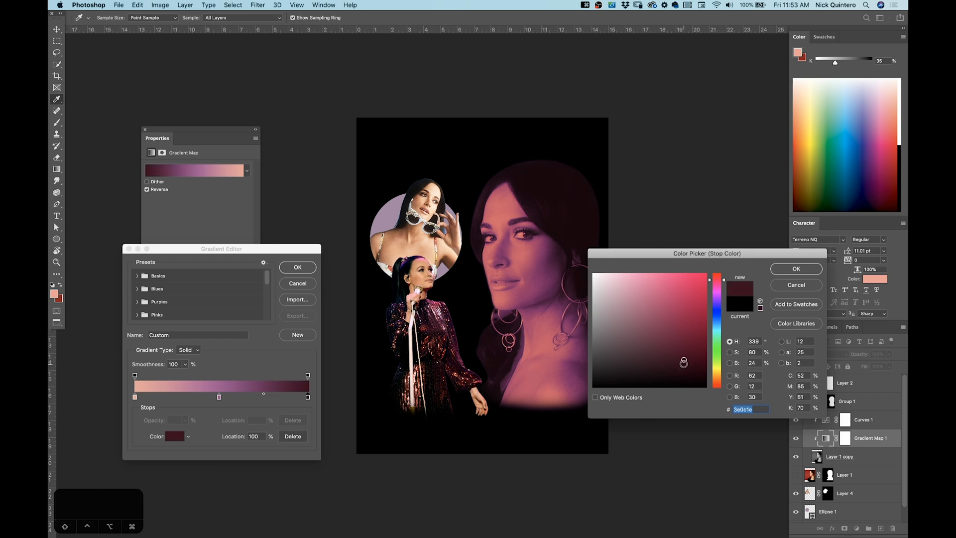
pyautogui.click(796, 269)
pyautogui.click(307, 268)
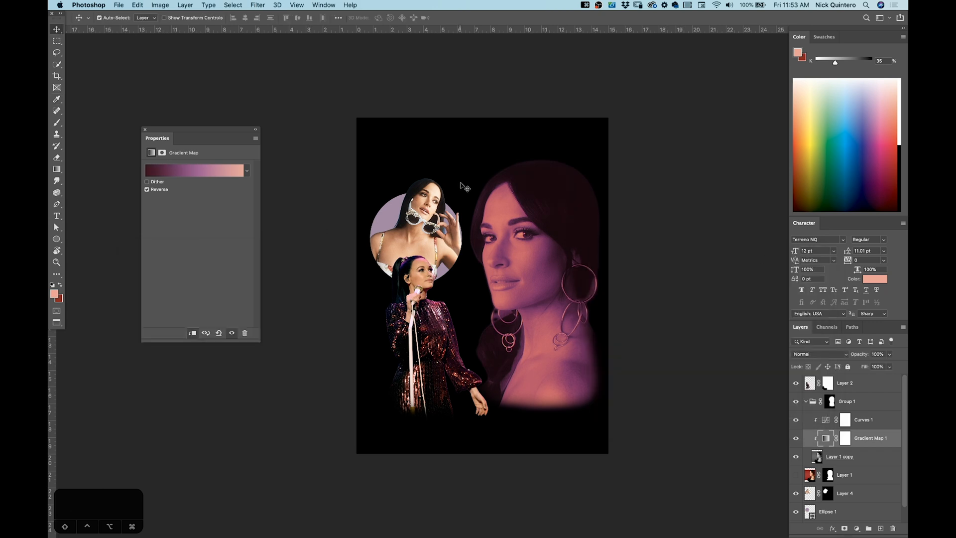
# Sample a purple from the large portrait and add a new layer clipped to the circle shape
pyautogui.click(860, 455)
pyautogui.press('i')
pyautogui.click(546, 251)
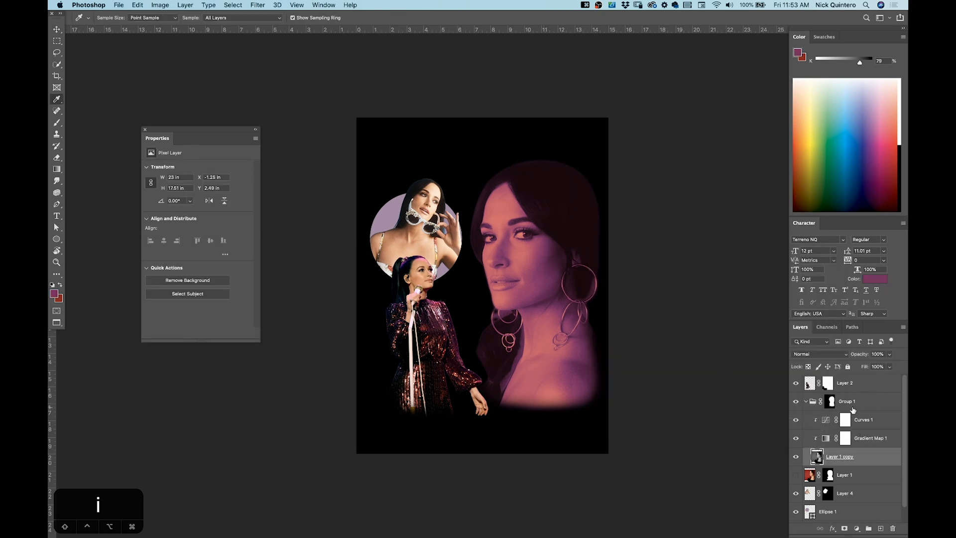
pyautogui.click(853, 492)
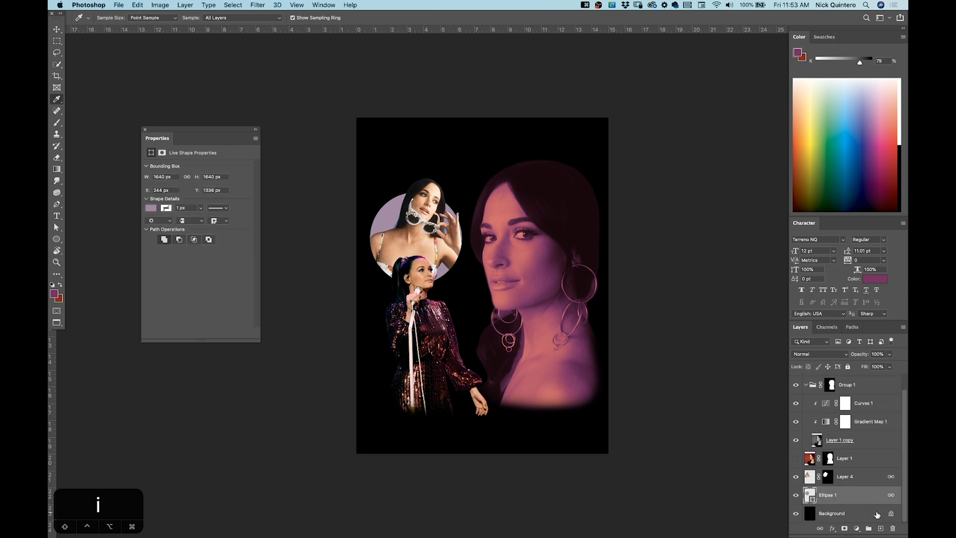
pyautogui.keyDown('super'); pyautogui.click(880, 528); pyautogui.keyUp('super')
pyautogui.keyDown('alt'); pyautogui.click(839, 501); pyautogui.keyUp('alt')
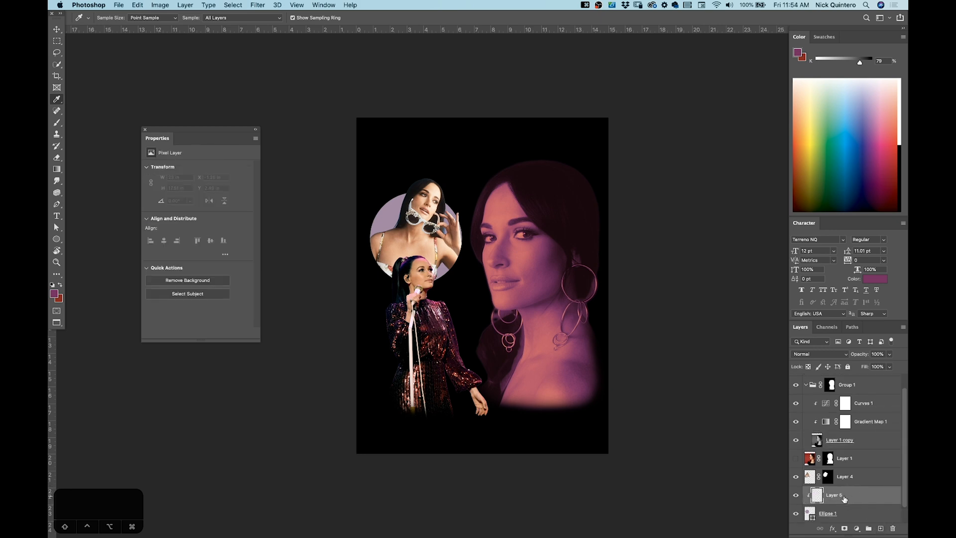
# Brush soft purple shading onto the circle's clipped layer and adjust it to saturation -26 and lightness +9
pyautogui.press('b')
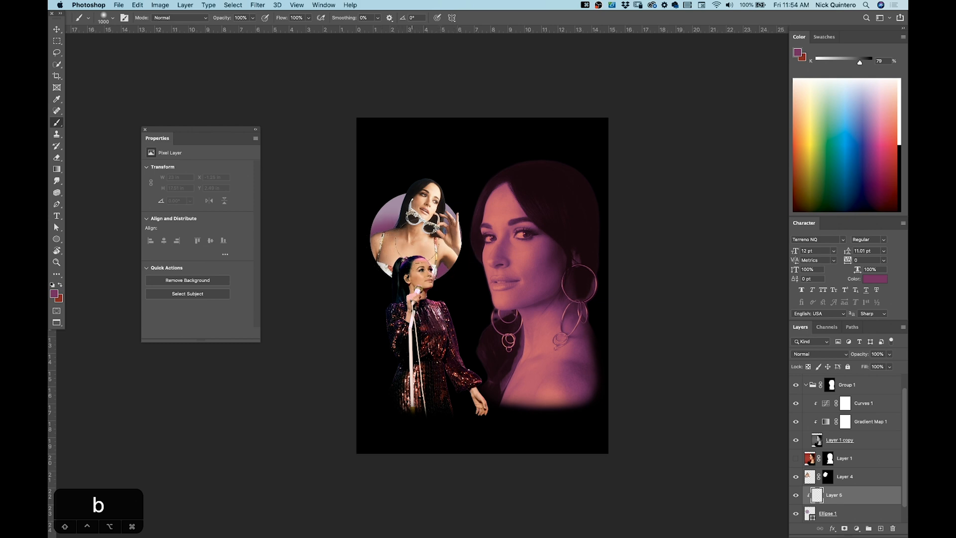
pyautogui.press('super+z')
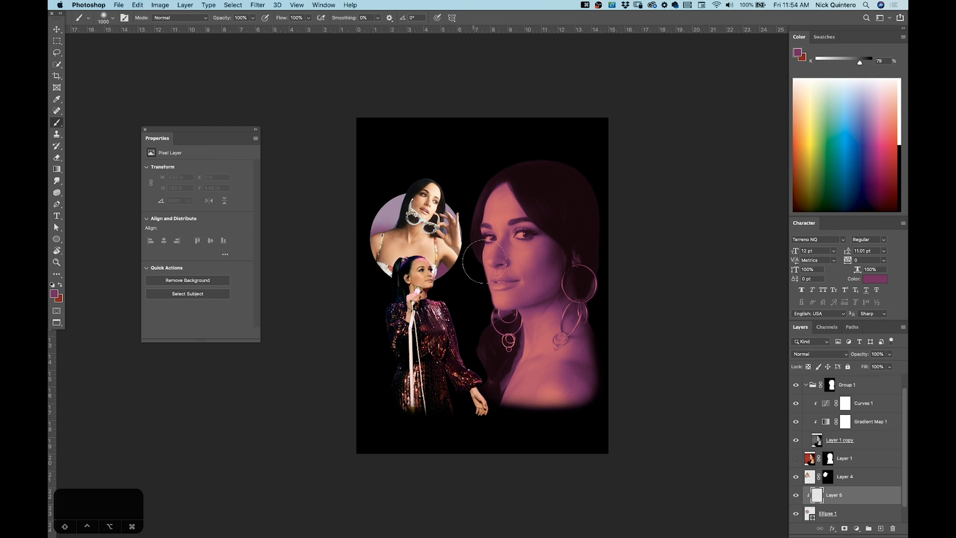
pyautogui.press('super+u')
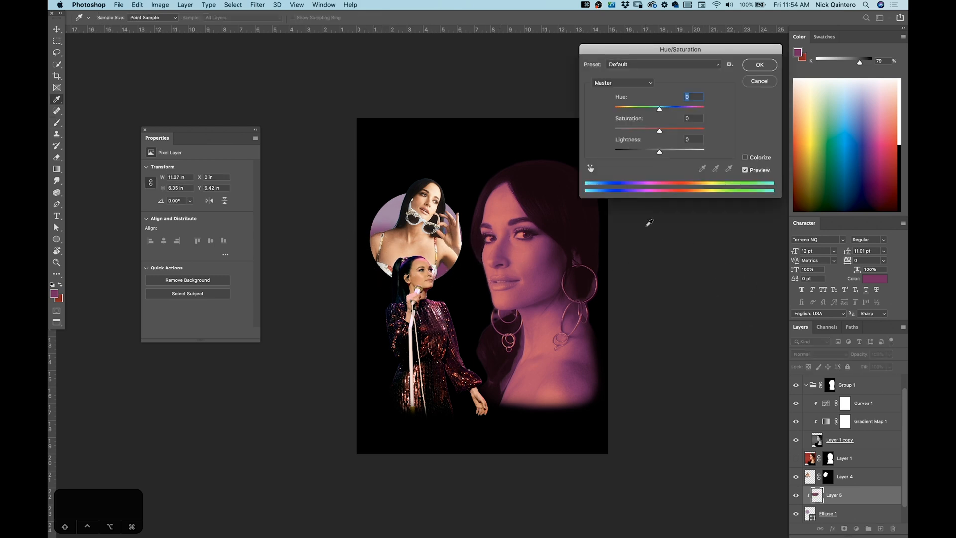
pyautogui.moveTo(659, 131); pyautogui.dragTo(664, 154)
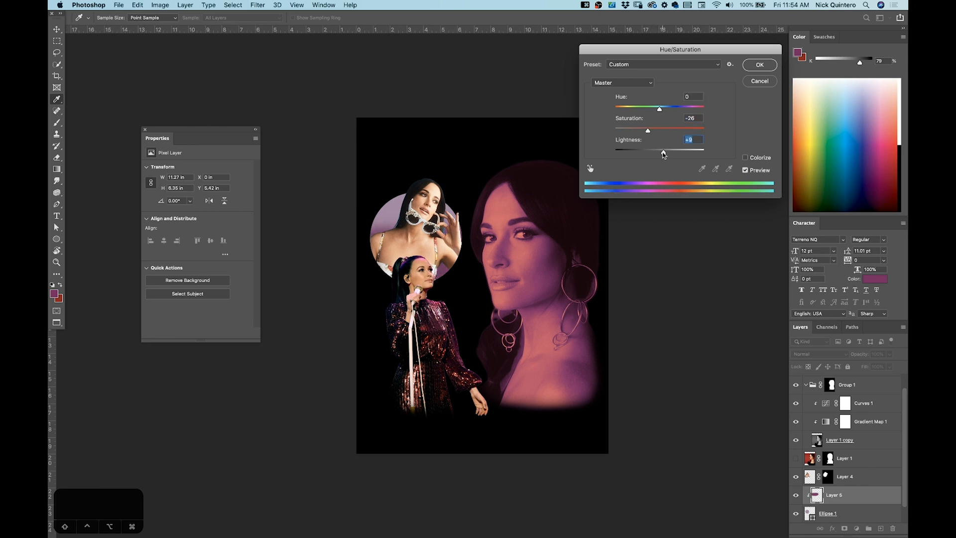
pyautogui.click(759, 64)
# Add a Curves adjustment directly above the cutout photo in the circle
pyautogui.press('v')
pyautogui.press('v')
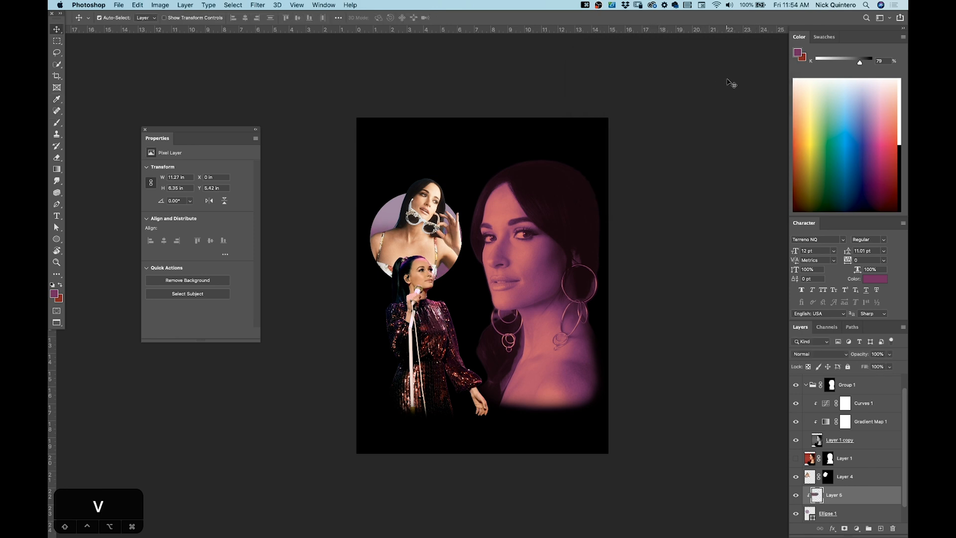
pyautogui.click(427, 203)
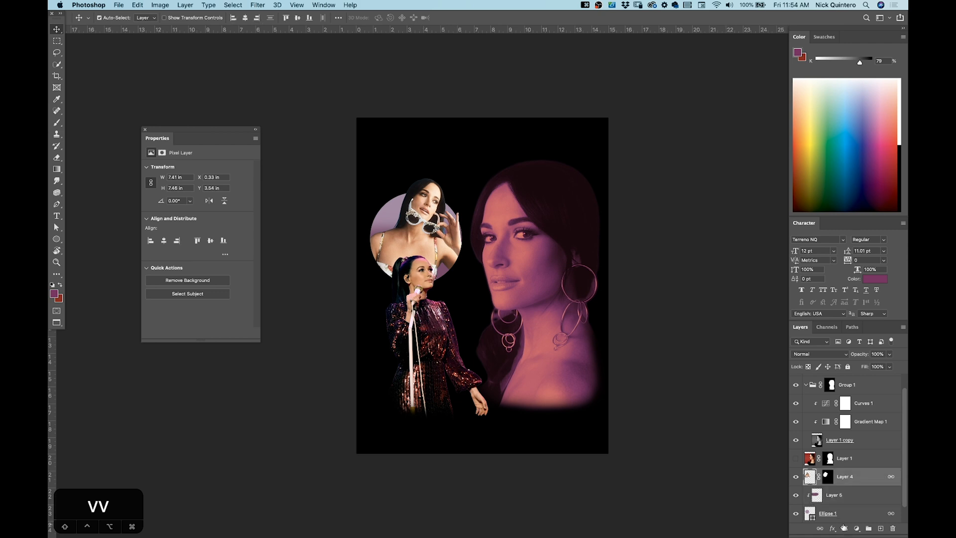
pyautogui.click(856, 528)
pyautogui.click(878, 417)
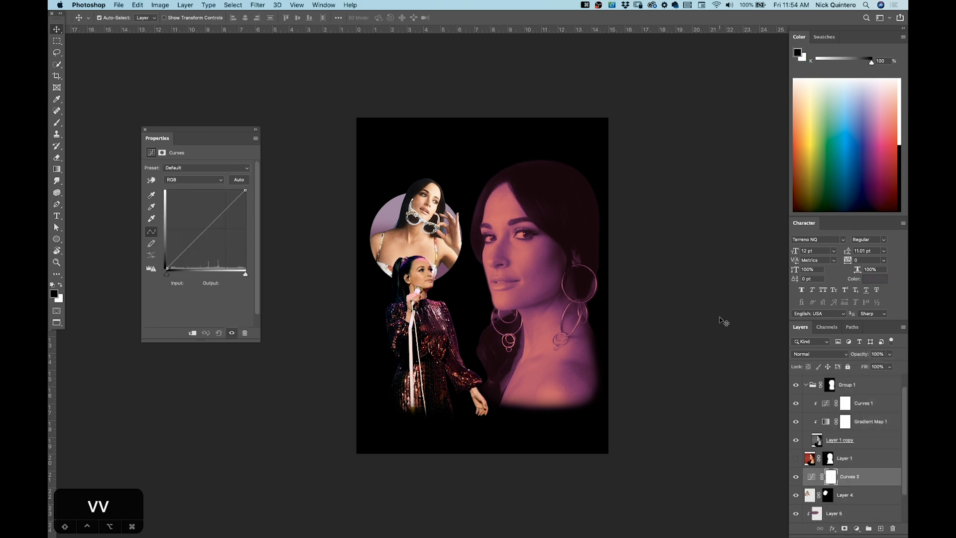
# Shape the new curve by slightly lowering the shadows and highlights, with the highlight point at input 241, output 234
pyautogui.moveTo(206, 229); pyautogui.dragTo(210, 234)
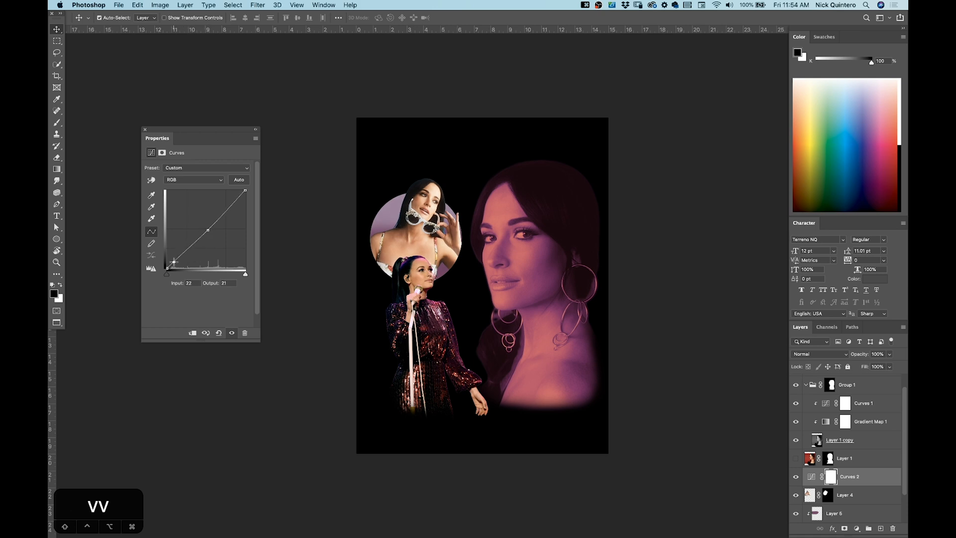
pyautogui.moveTo(174, 262); pyautogui.dragTo(175, 263)
pyautogui.moveTo(208, 230); pyautogui.dragTo(207, 230)
pyautogui.moveTo(239, 197); pyautogui.dragTo(240, 196)
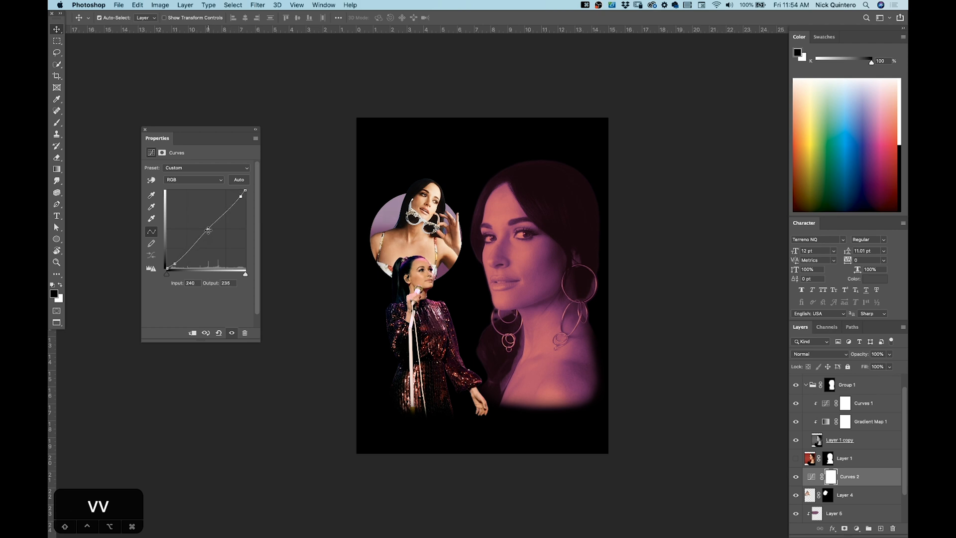
pyautogui.moveTo(208, 231); pyautogui.dragTo(209, 230)
pyautogui.moveTo(239, 201); pyautogui.dragTo(241, 198)
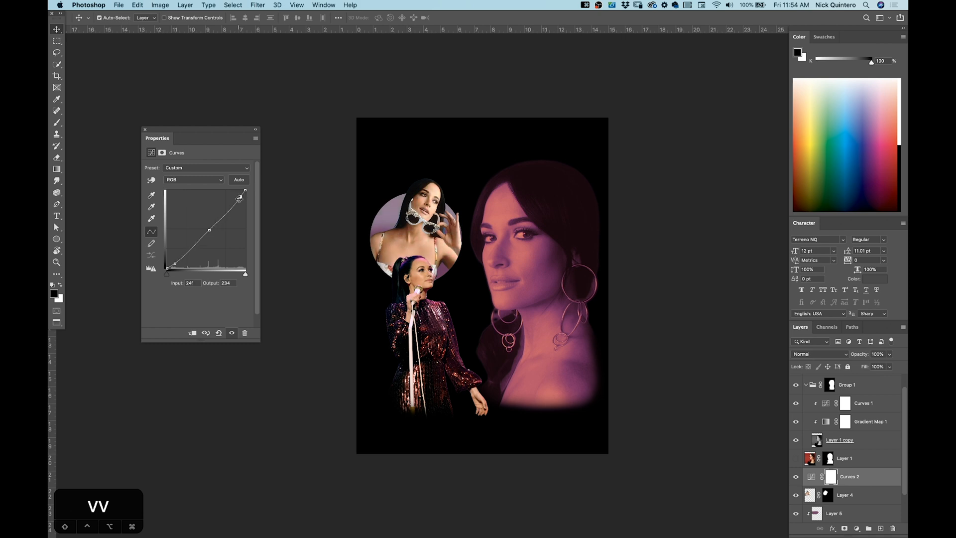
# Sample a pink from the large portrait's face and brush it onto the circle's clipped shading layer
pyautogui.press('v')
pyautogui.click(427, 329)
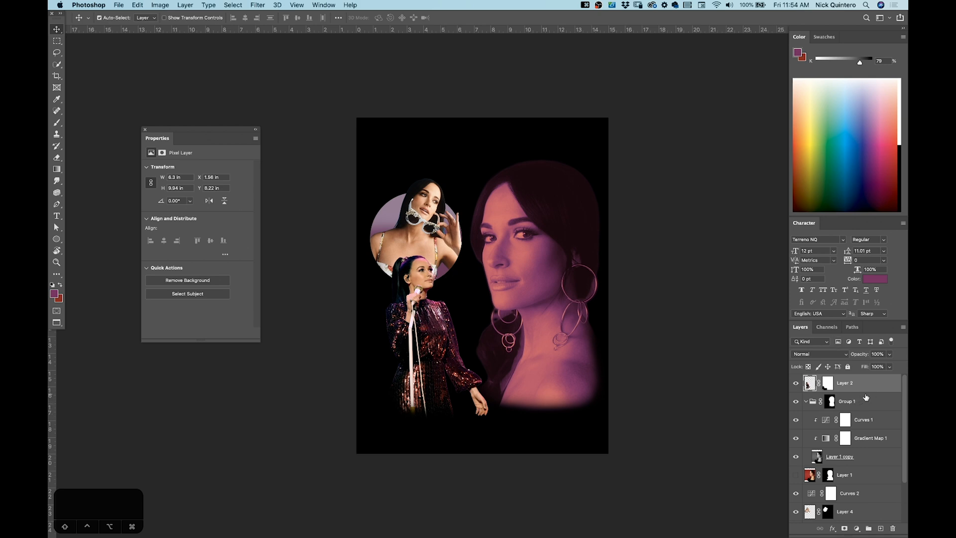
pyautogui.press('i')
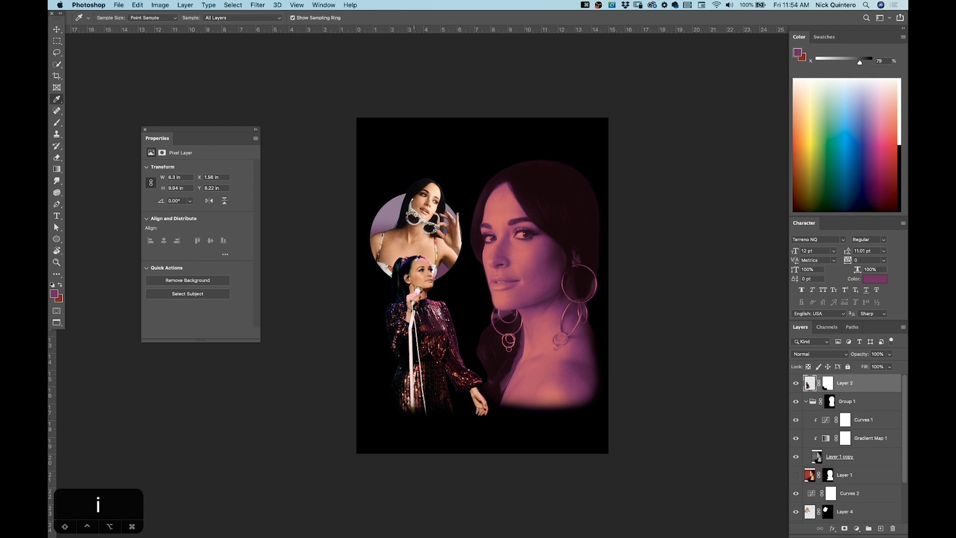
pyautogui.click(526, 247)
pyautogui.scroll(-2, 869, 492)
pyautogui.click(852, 493)
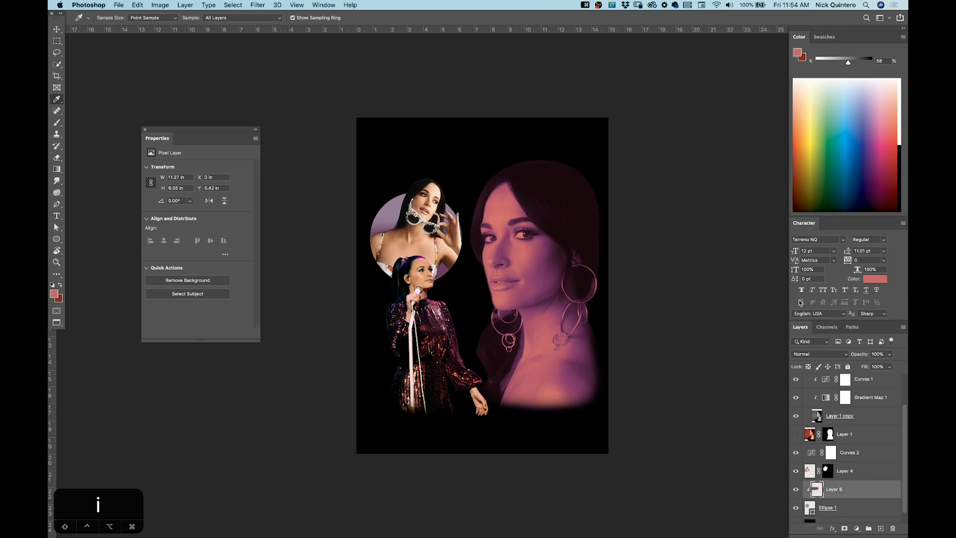
pyautogui.press('b')
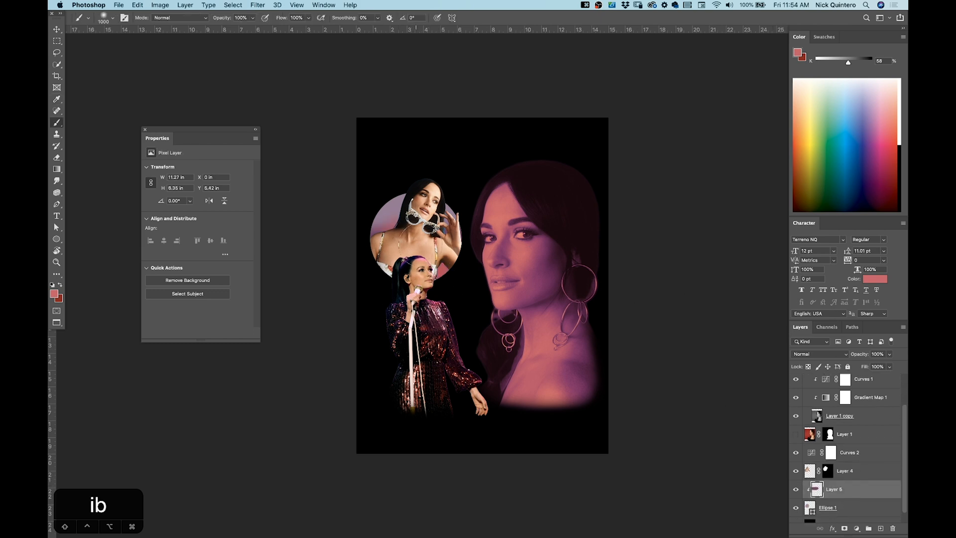
pyautogui.press('v')
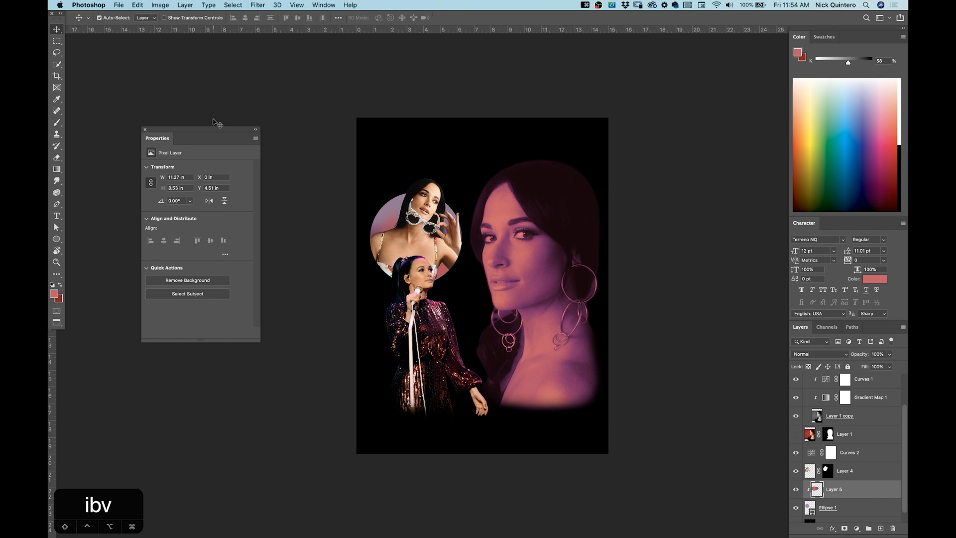
# Add the text KACEY above the photos, scale it to about 6.7 in wide and open its font choices
pyautogui.press('v')
pyautogui.press('t')
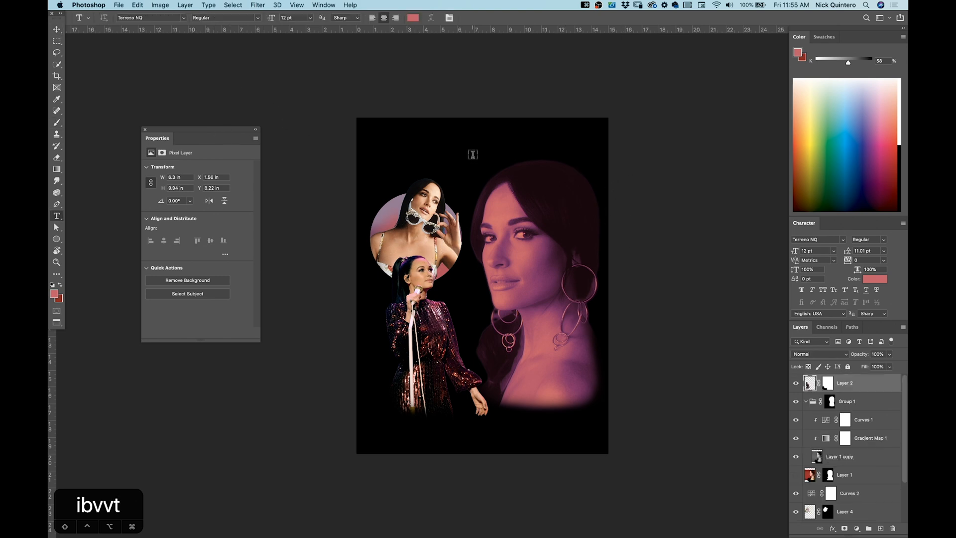
pyautogui.click(473, 154)
pyautogui.write('KACE')
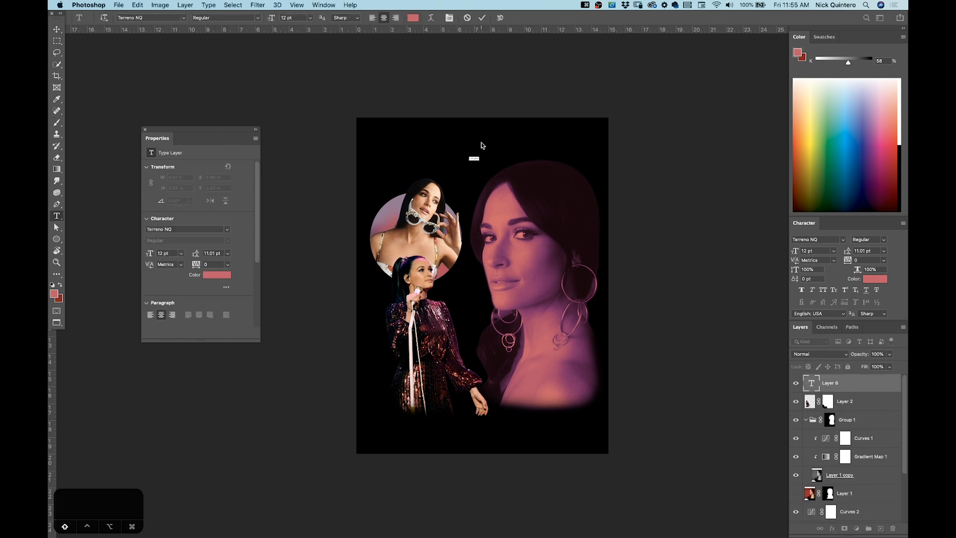
pyautogui.write('Y')
pyautogui.press('super+Return')
pyautogui.press('super+t')
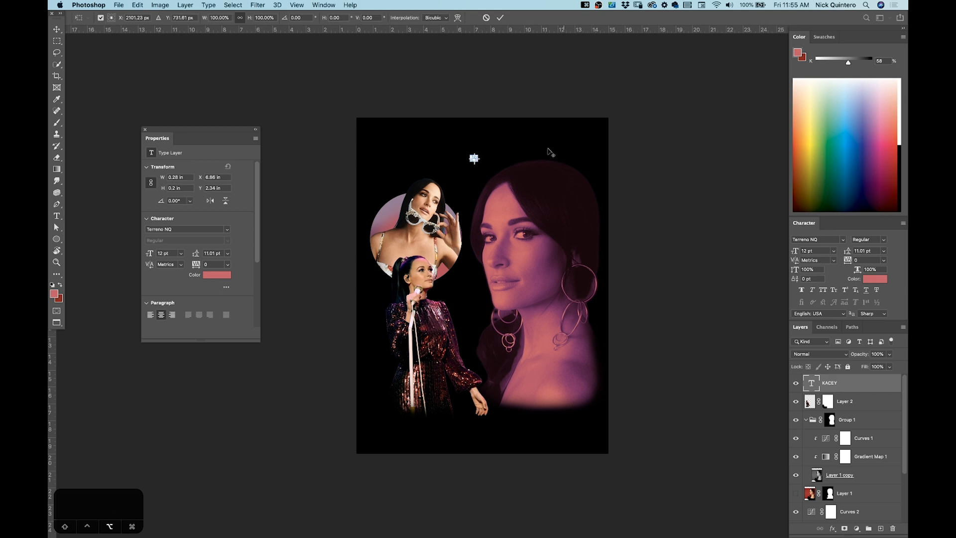
pyautogui.moveTo(480, 152); pyautogui.dragTo(548, 106)
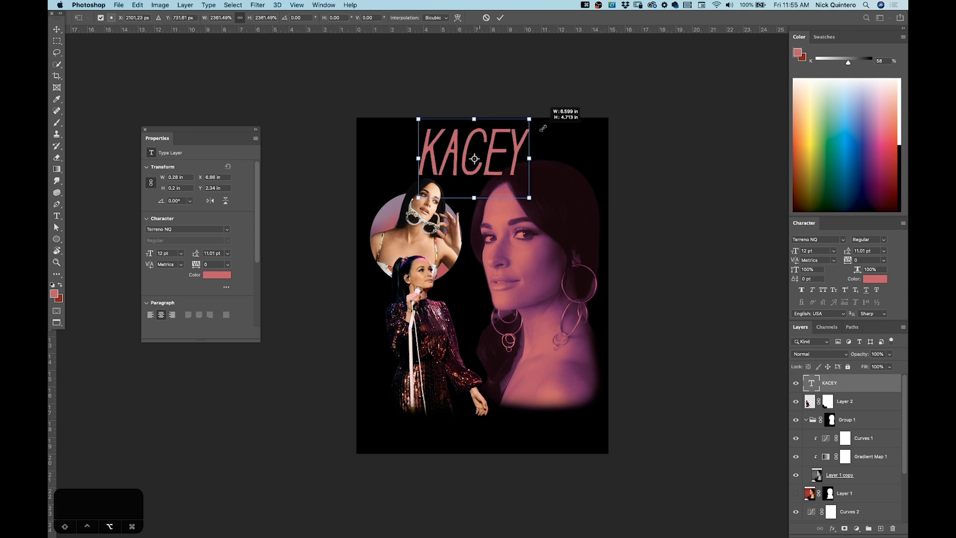
pyautogui.press('Return')
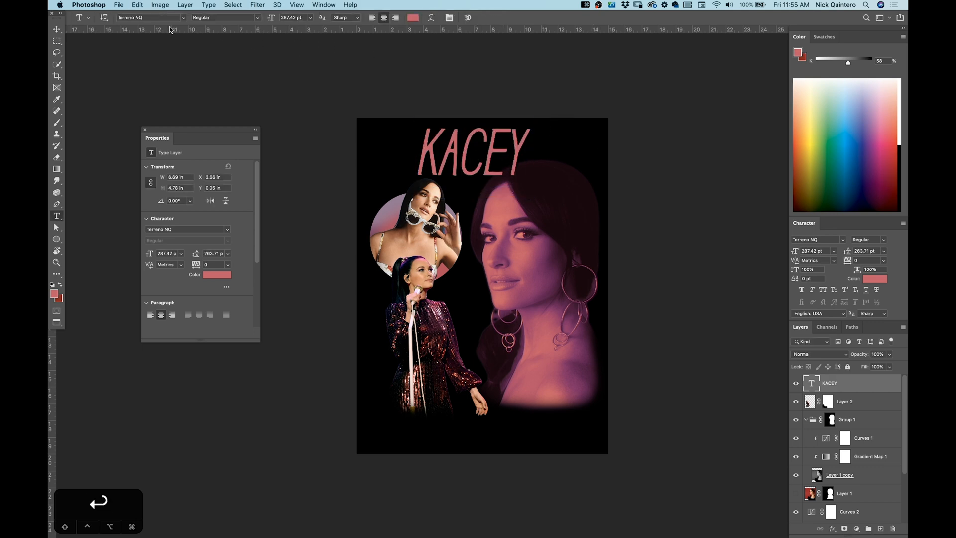
pyautogui.click(183, 20)
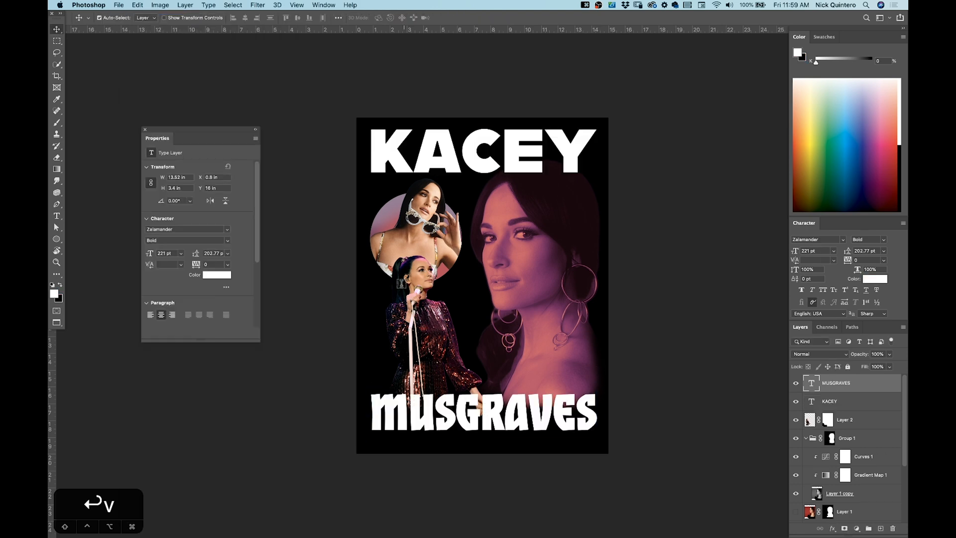
# Nudge the MUSGRAVES text slightly lower and set the KACEY title's font to Anisette Std ExBold
pyautogui.moveTo(493, 414); pyautogui.dragTo(498, 393)
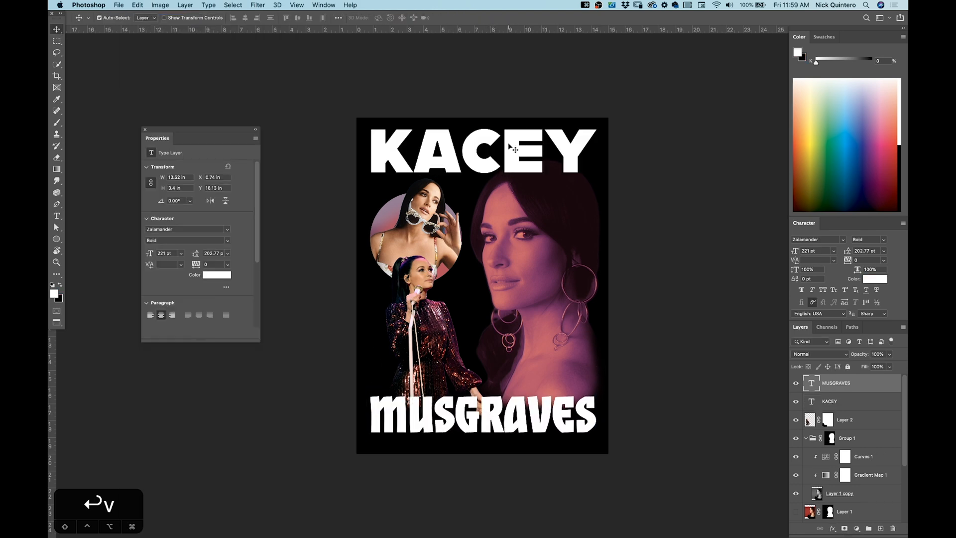
pyautogui.click(547, 140)
pyautogui.press('t')
pyautogui.click(183, 17)
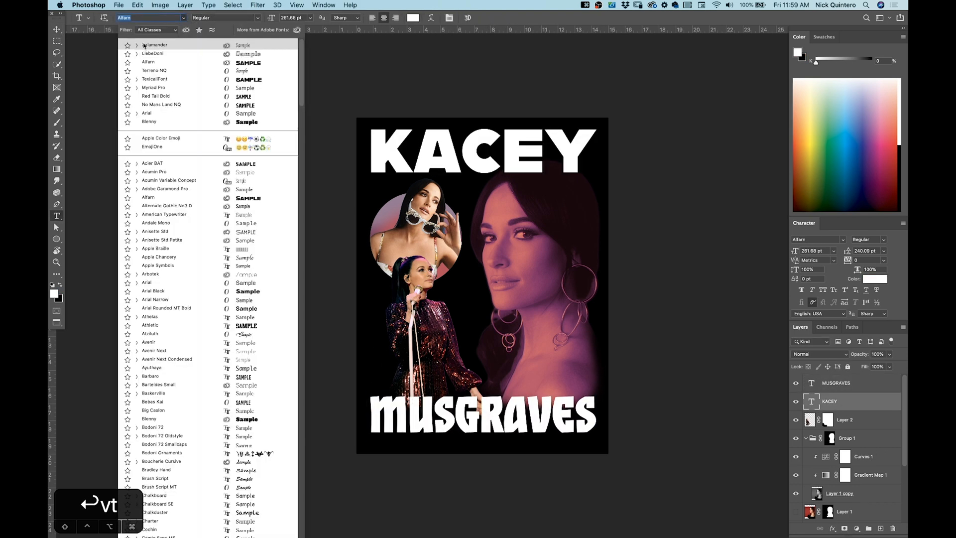
pyautogui.click(186, 30)
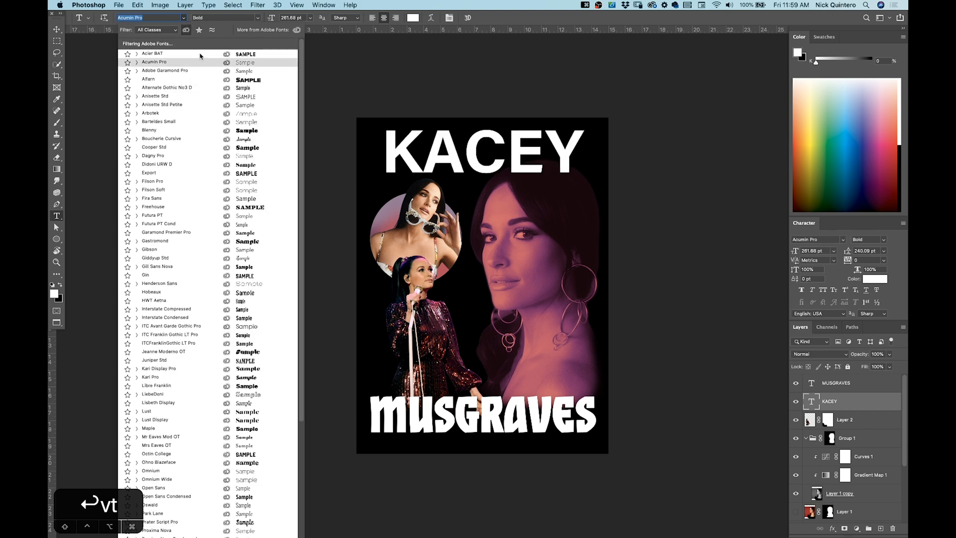
pyautogui.click(137, 96)
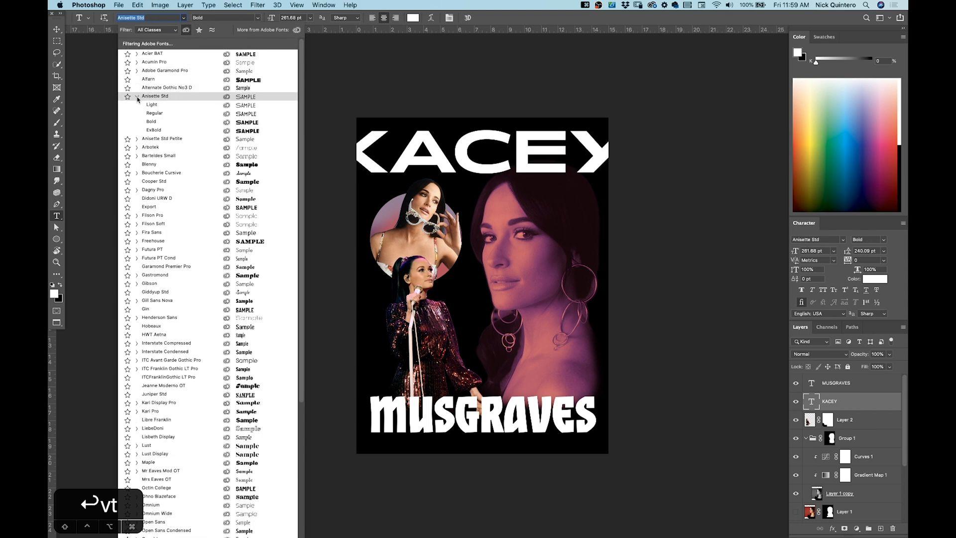
pyautogui.click(154, 130)
# Scale the KACEY title to about 13.7 in wide and position it across the top of the poster
pyautogui.press('super+t')
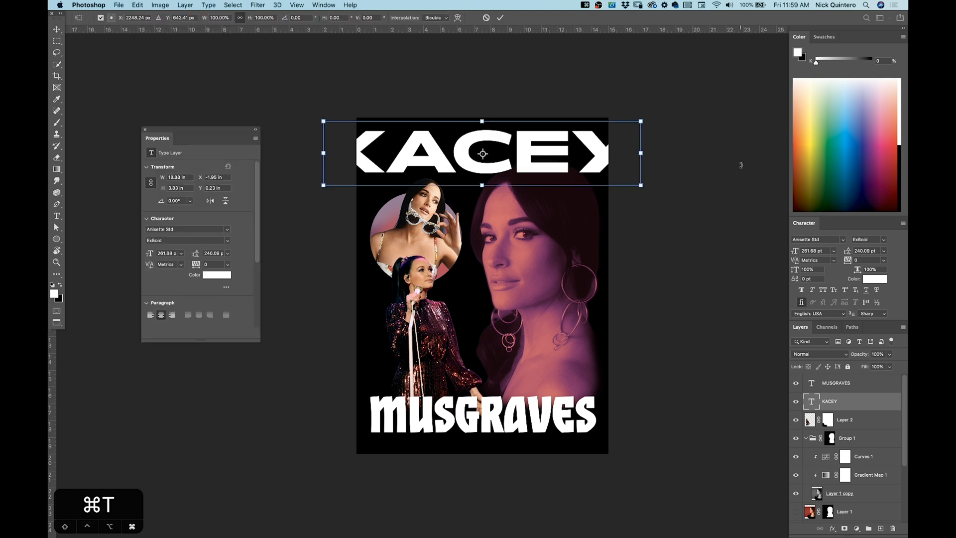
pyautogui.moveTo(631, 122); pyautogui.dragTo(579, 148)
pyautogui.press('Return')
pyautogui.press('super+t')
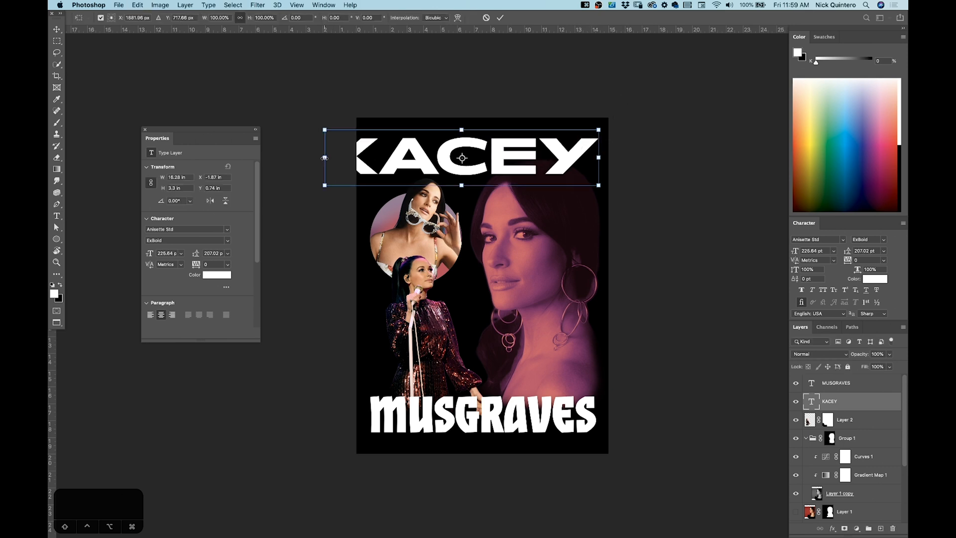
pyautogui.moveTo(333, 159); pyautogui.dragTo(368, 160)
pyautogui.press('Return')
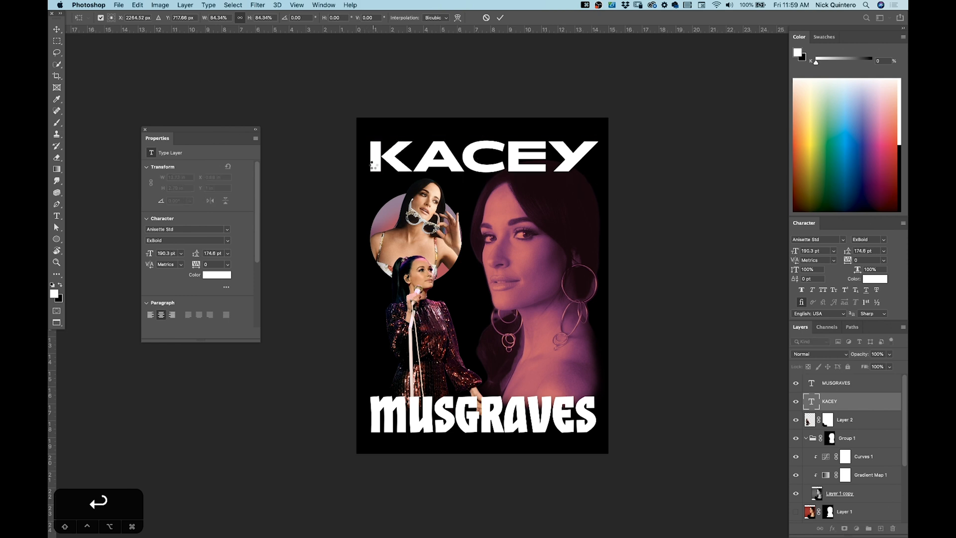
pyautogui.press('v')
pyautogui.moveTo(578, 157); pyautogui.dragTo(582, 157)
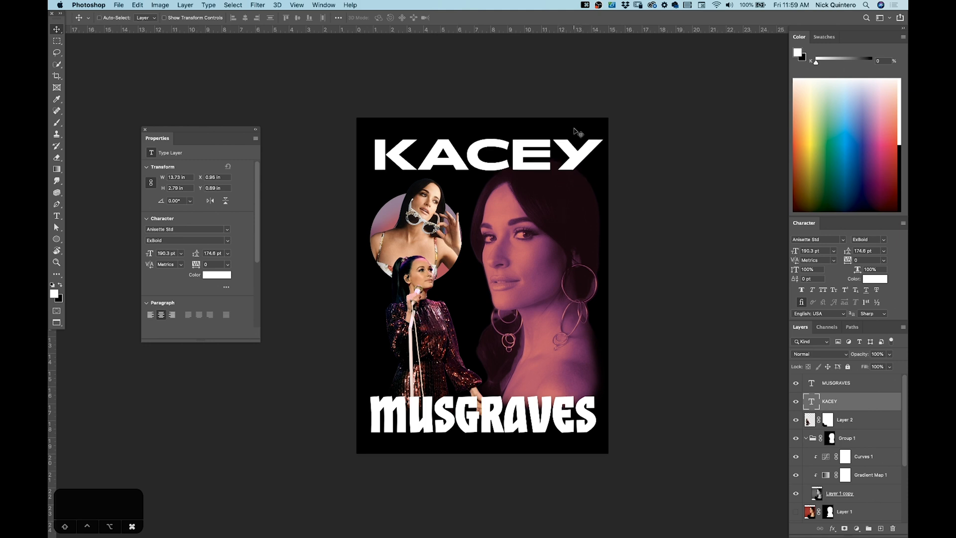
# Move the KACEY text layer below the portrait group so the title sits behind the portrait
pyautogui.press('super+bracketleft')
pyautogui.press('super+bracketleft')
pyautogui.press('super+bracketleft')
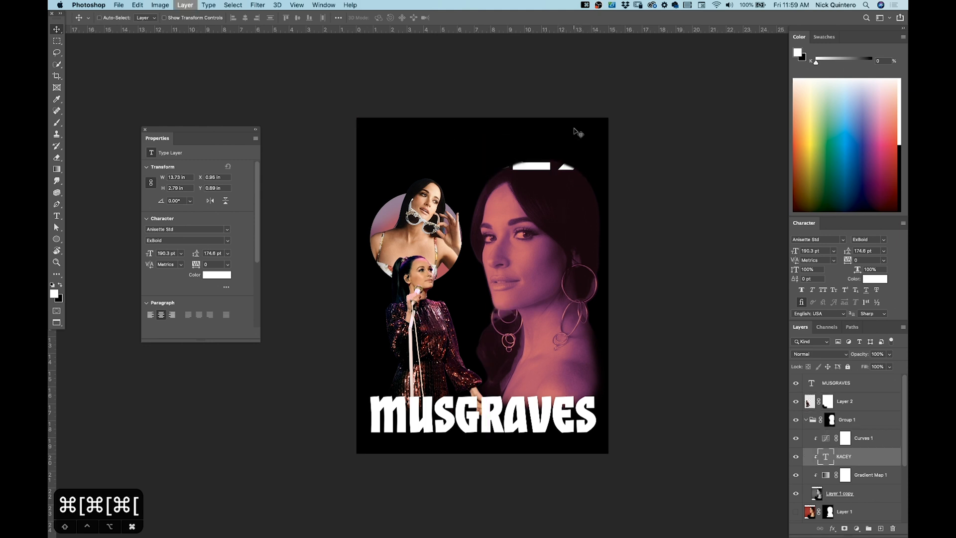
pyautogui.press('shift+super+bracketleft')
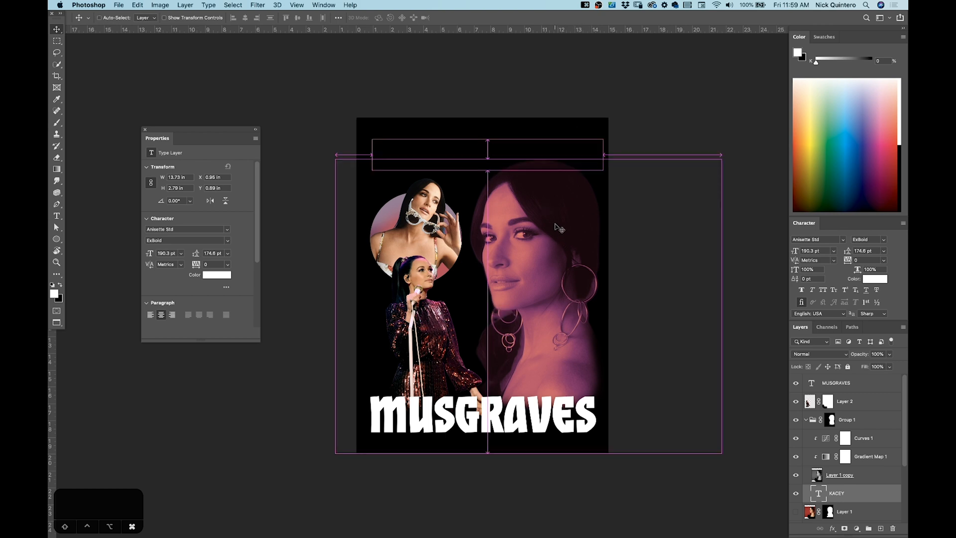
pyautogui.press('super+bracketleft')
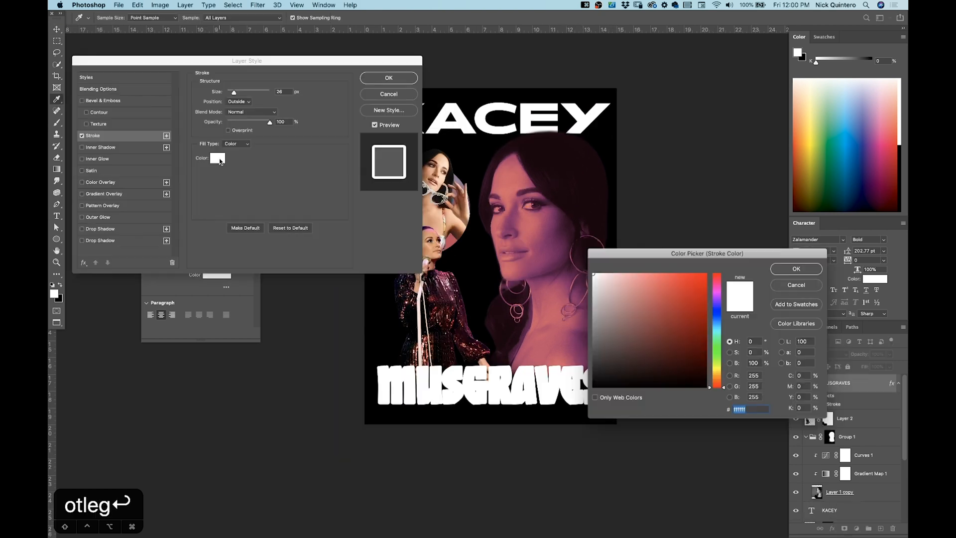
# Set the MUSGRAVES text's outside stroke to black with a size of 30 px
pyautogui.click(665, 384)
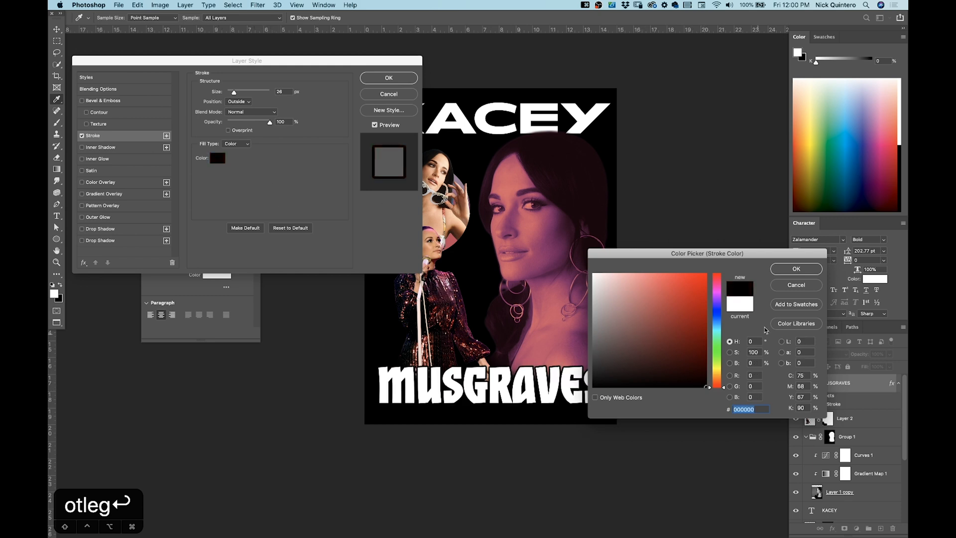
pyautogui.click(795, 268)
pyautogui.press('Up')
pyautogui.press('Up')
pyautogui.press('Up')
pyautogui.press('Up')
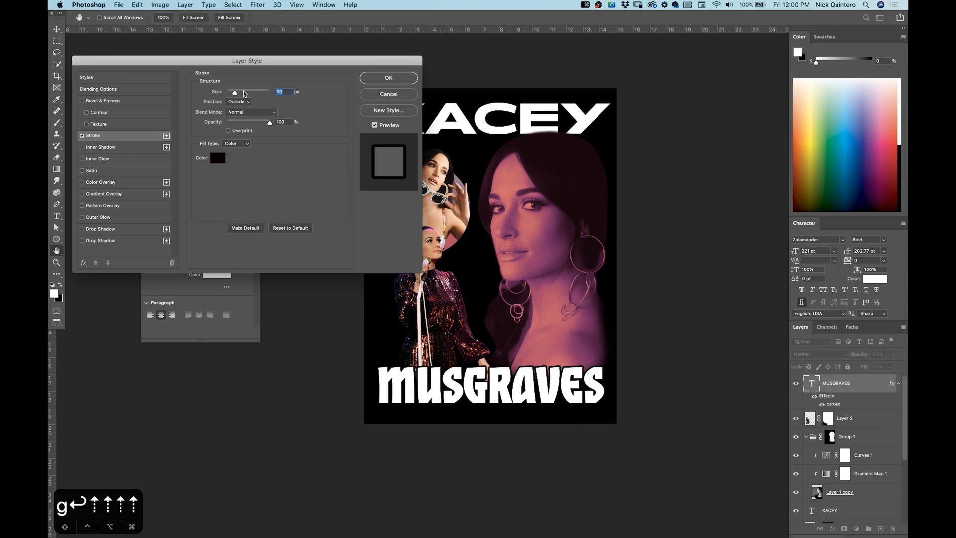
# Add a second stroke to the MUSGRAVES text in pale blue #9dc3d9 and set its size to 66 px
pyautogui.click(166, 136)
pyautogui.click(137, 147)
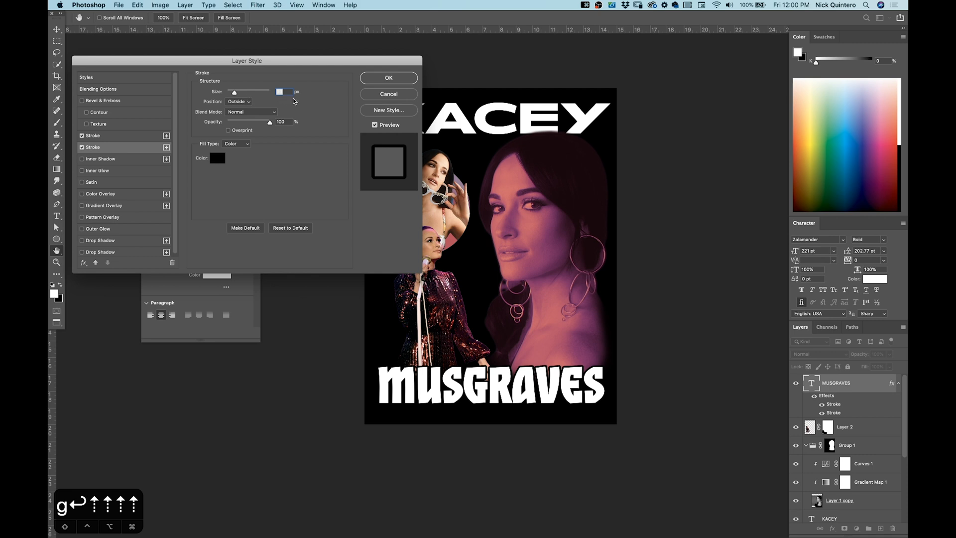
pyautogui.click(217, 158)
pyautogui.click(716, 291)
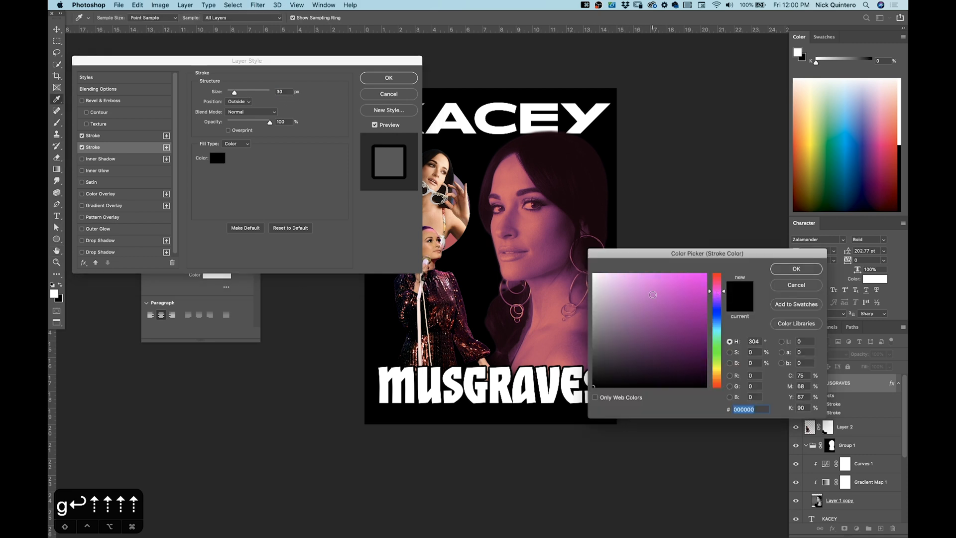
pyautogui.click(625, 289)
pyautogui.click(716, 323)
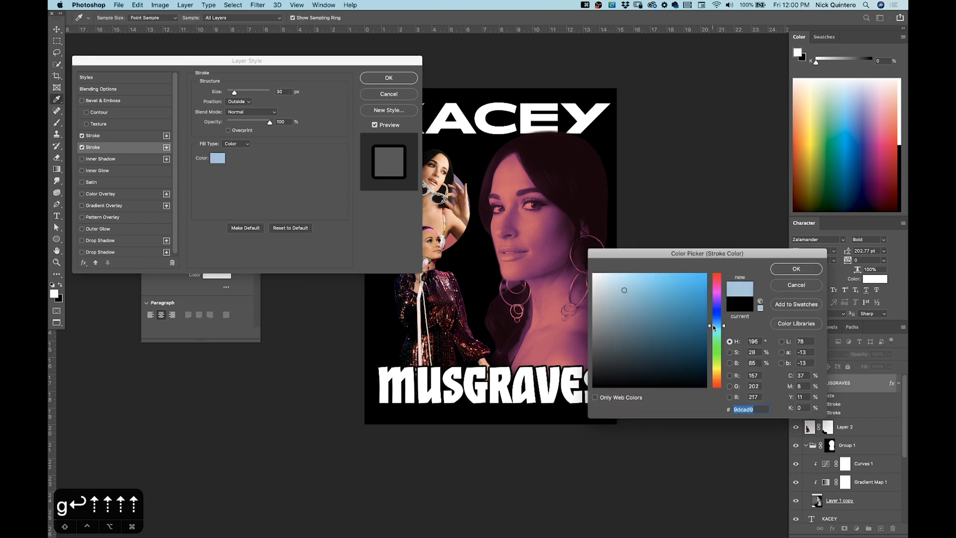
pyautogui.click(796, 269)
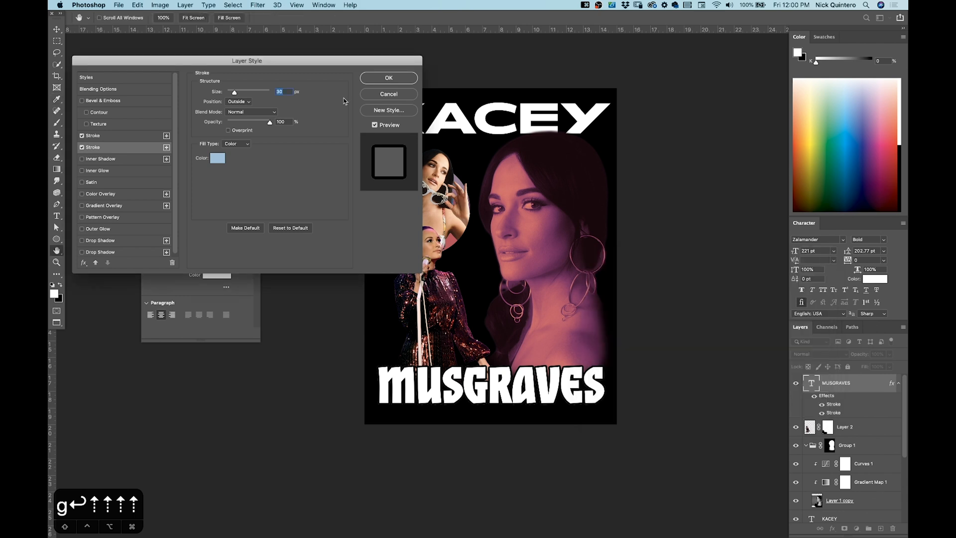
pyautogui.hotkey('shift', 'Up')
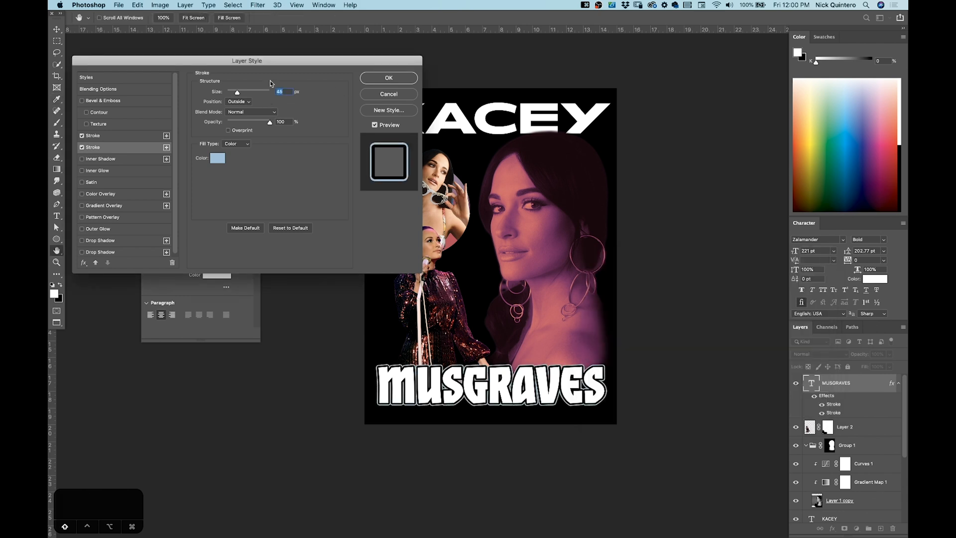
pyautogui.write('66')
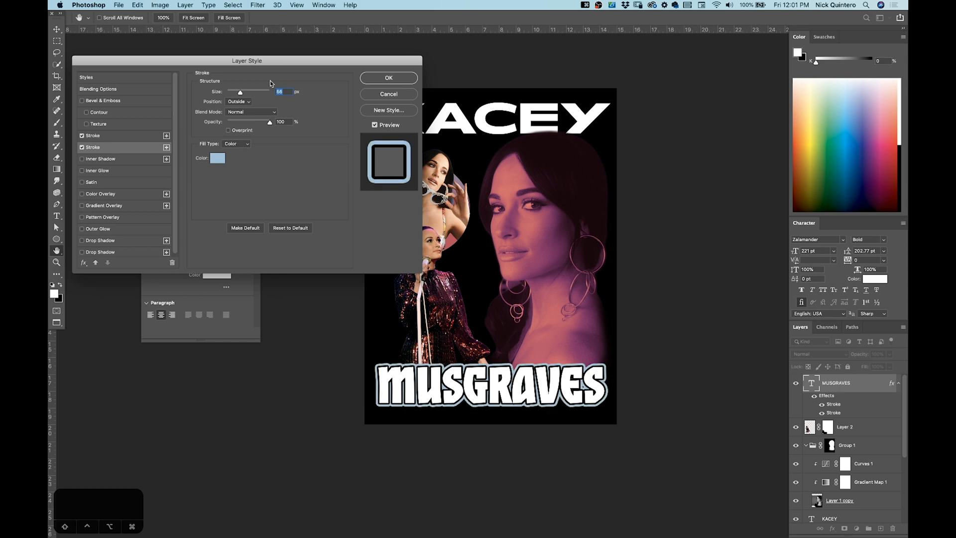
# Recolor the second MUSGRAVES stroke bright sky blue with hue 193, saturation 63% and brightness 100%
pyautogui.click(216, 158)
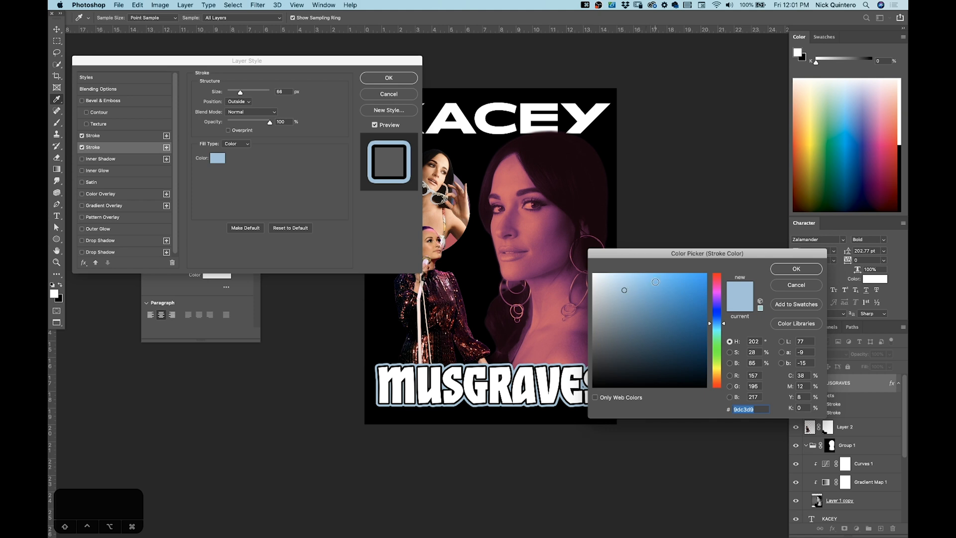
pyautogui.moveTo(656, 282)
pyautogui.mouseDown()
pyautogui.moveTo(684, 277)
pyautogui.moveTo(663, 273)
pyautogui.mouseUp()
pyautogui.moveTo(725, 328); pyautogui.dragTo(725, 330)
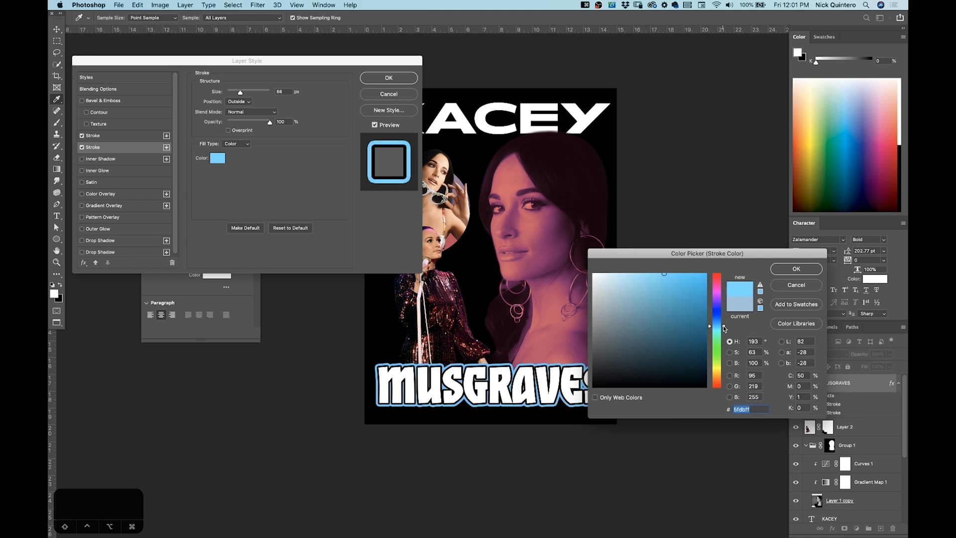
pyautogui.click(783, 272)
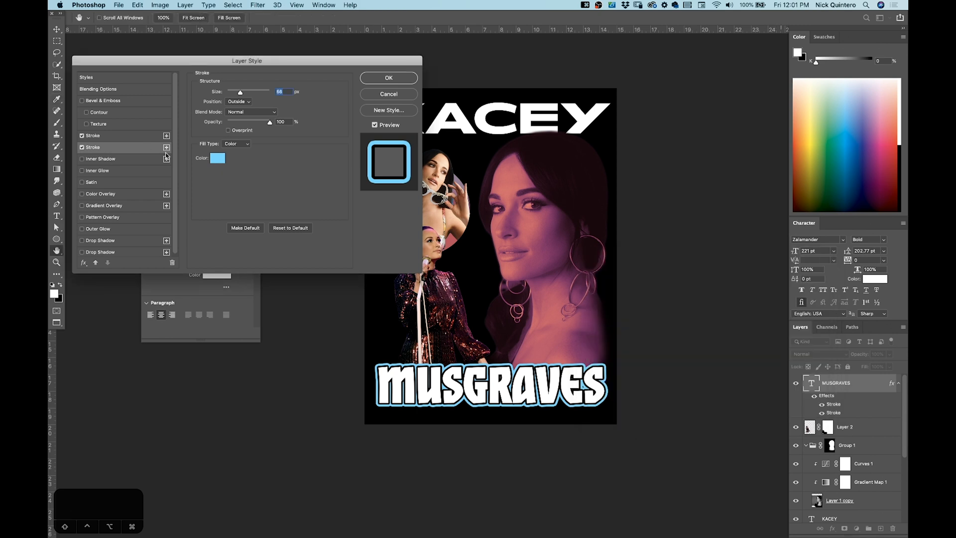
# Add a third stroke to the MUSGRAVES text in black and set its size to 96 px
pyautogui.click(167, 148)
pyautogui.click(218, 158)
pyautogui.click(706, 387)
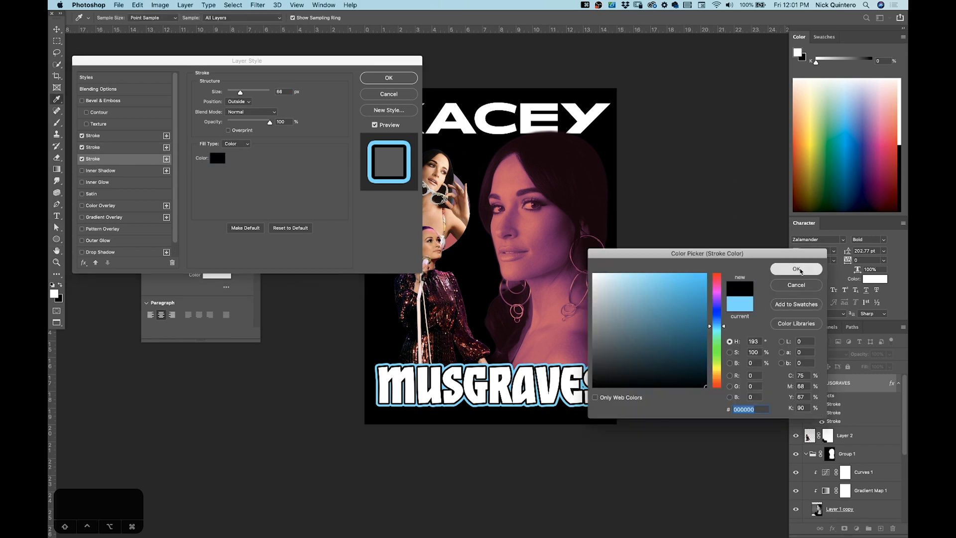
pyautogui.click(796, 269)
pyautogui.hotkey('shift', 'Up')
pyautogui.hotkey('shift', 'Up')
pyautogui.hotkey('shift', 'Up')
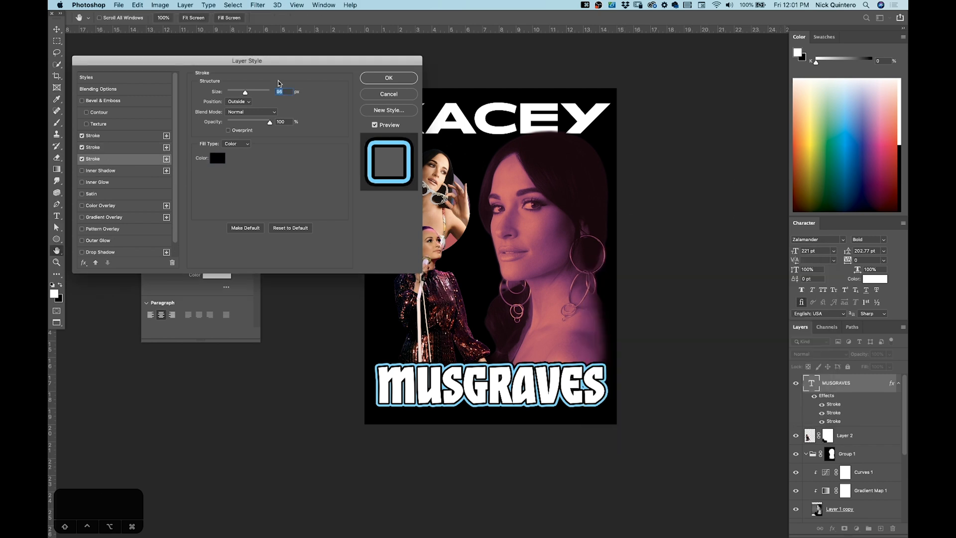
# Switch the second MUSGRAVES stroke to a gradient fill and set the gradient's starting stop to cyan #28dee5
pyautogui.click(119, 148)
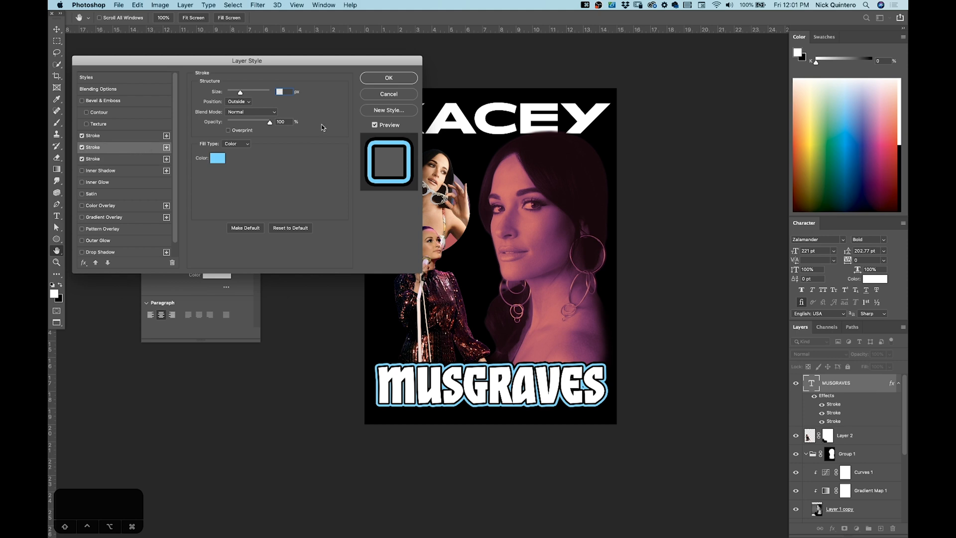
pyautogui.click(237, 145)
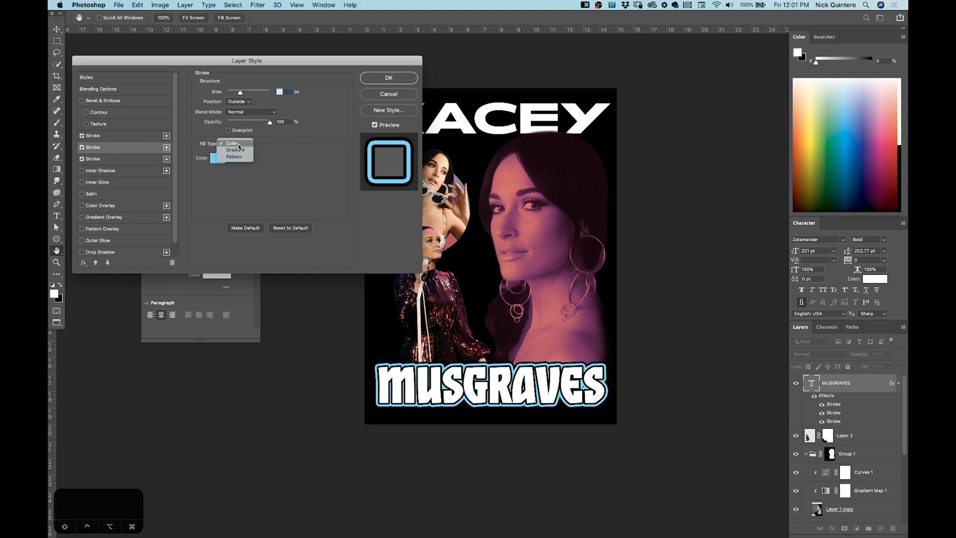
pyautogui.click(246, 151)
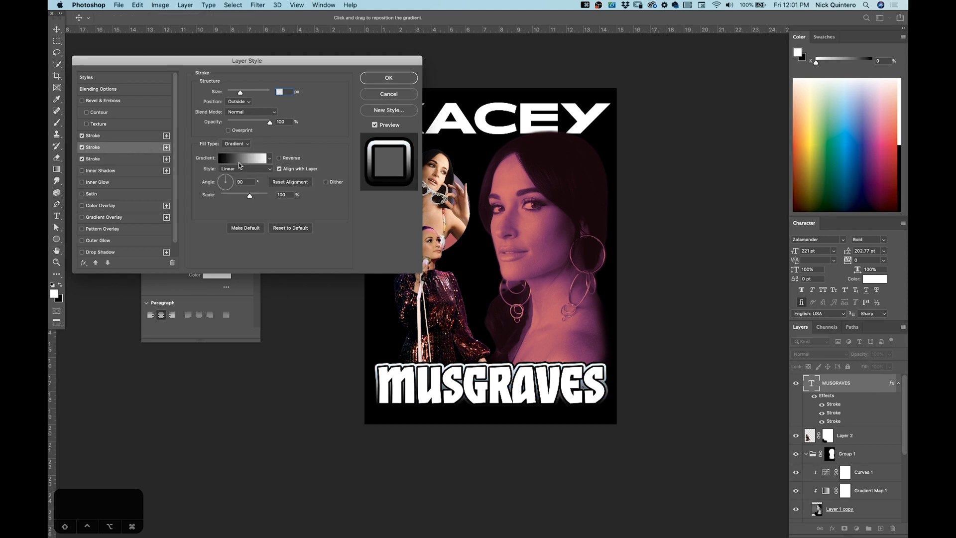
pyautogui.click(258, 162)
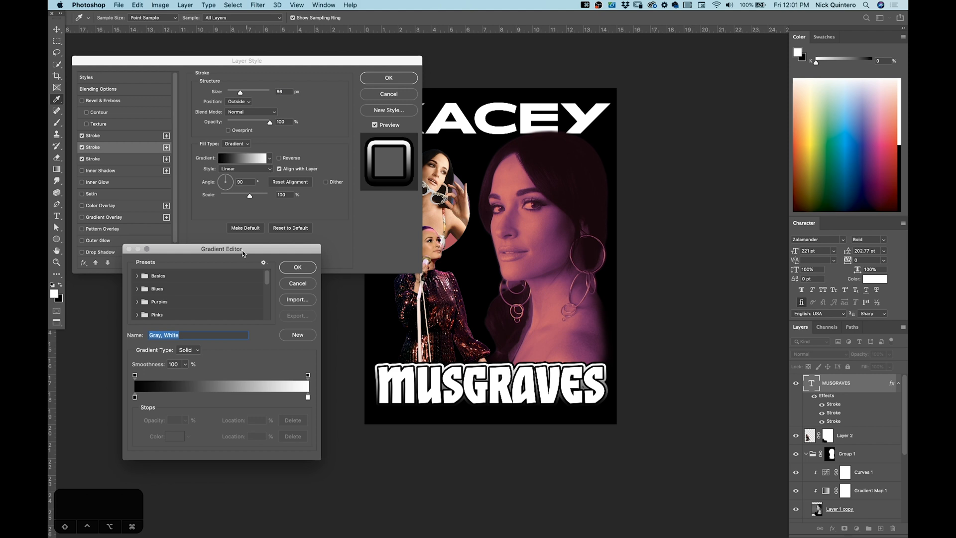
pyautogui.doubleClick(135, 397)
pyautogui.click(722, 326)
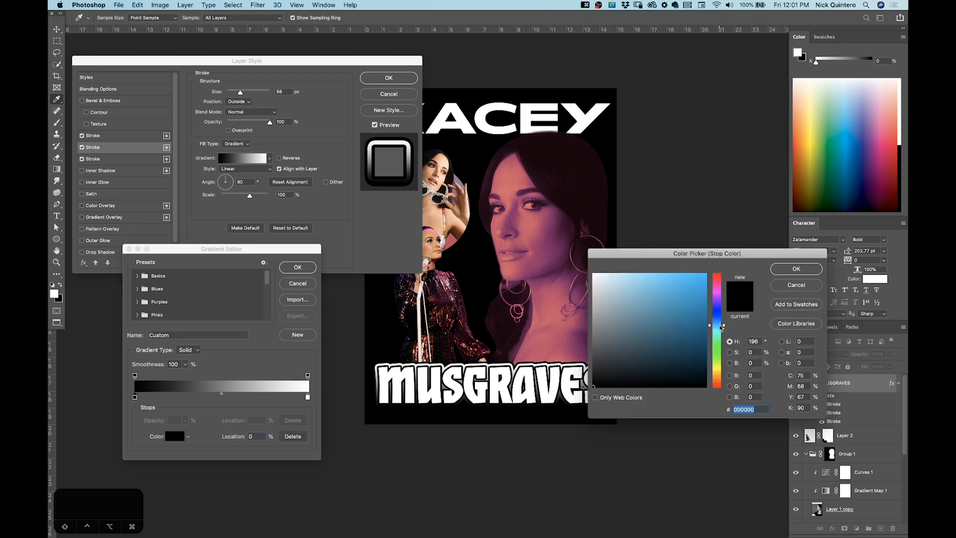
pyautogui.moveTo(721, 328); pyautogui.dragTo(720, 331)
pyautogui.click(687, 284)
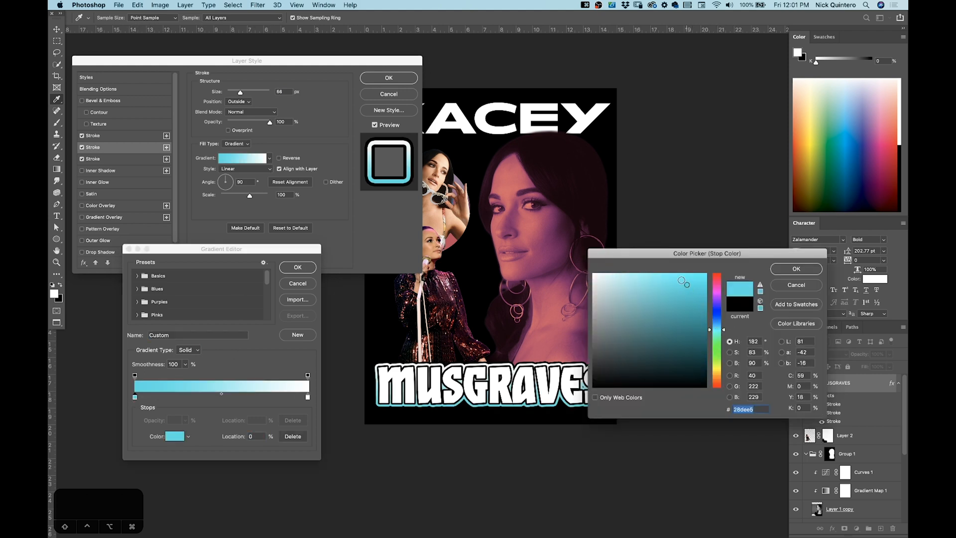
pyautogui.click(777, 269)
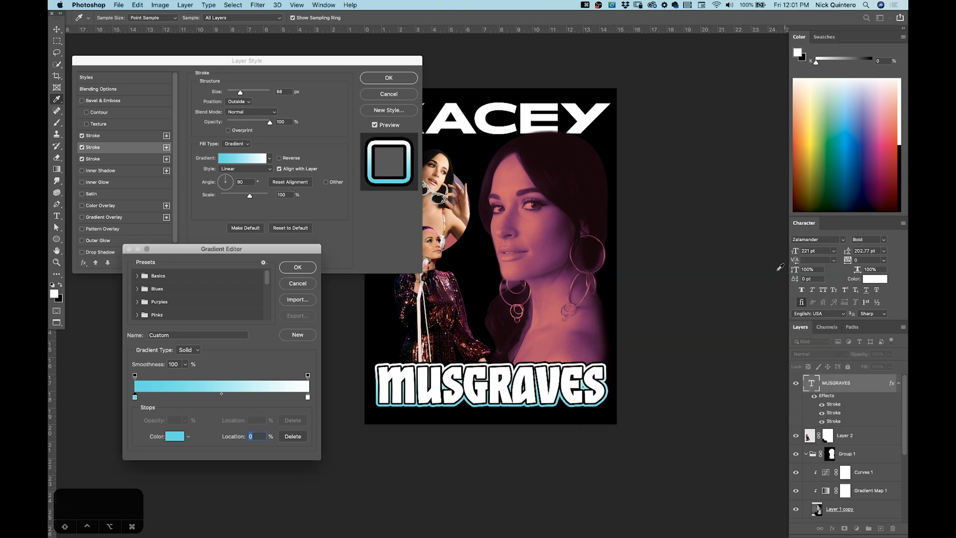
# Set the ending stop of the stroke's gradient to a soft purple-pink with hue 298
pyautogui.doubleClick(308, 397)
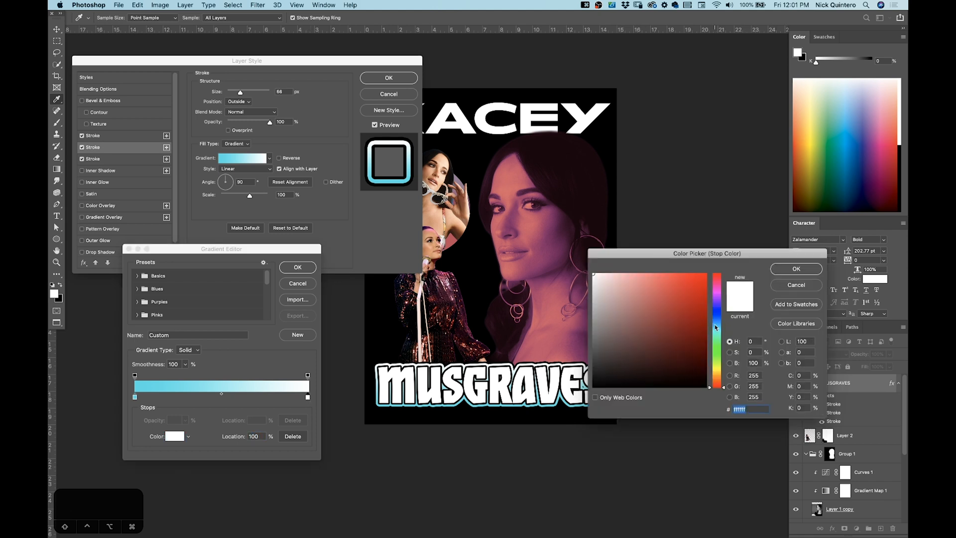
pyautogui.moveTo(716, 327)
pyautogui.mouseDown()
pyautogui.moveTo(722, 317)
pyautogui.moveTo(689, 294)
pyautogui.moveTo(670, 296)
pyautogui.moveTo(715, 302)
pyautogui.moveTo(717, 292)
pyautogui.moveTo(626, 287)
pyautogui.moveTo(646, 284)
pyautogui.mouseUp()
pyautogui.click(720, 297)
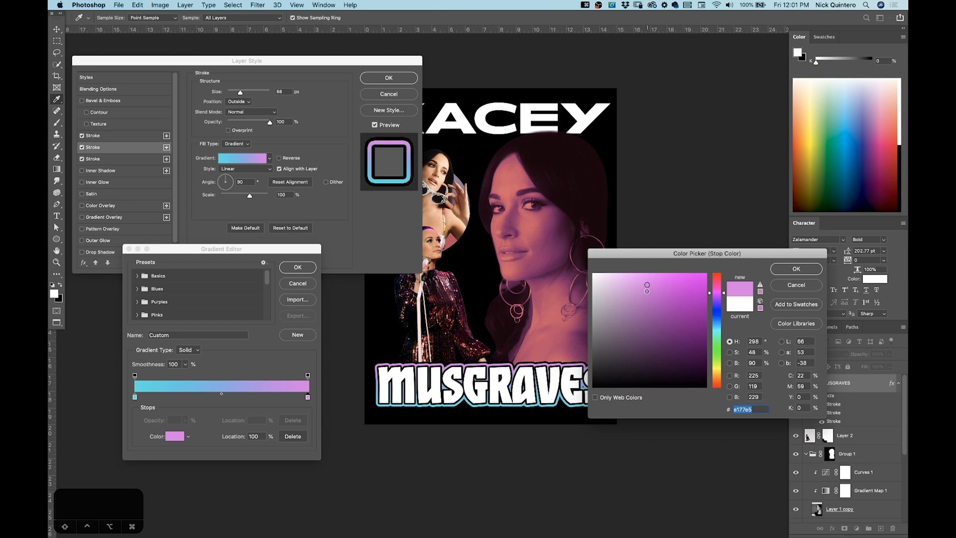
pyautogui.moveTo(647, 291); pyautogui.dragTo(634, 298)
pyautogui.click(634, 291)
pyautogui.click(796, 269)
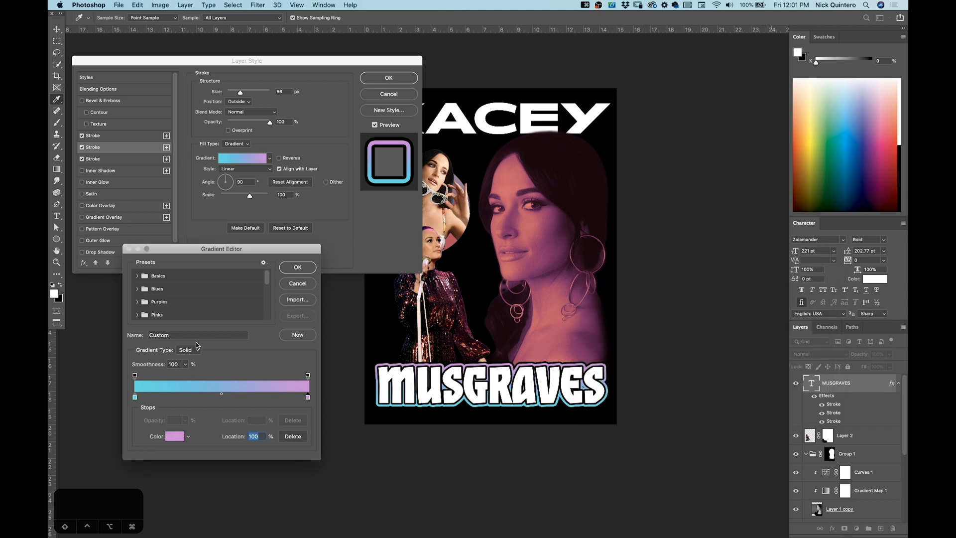
# Lighten the gradient's starting stop to a paler cyan, keeping hue 182
pyautogui.click(135, 397)
pyautogui.click(174, 436)
pyautogui.click(653, 286)
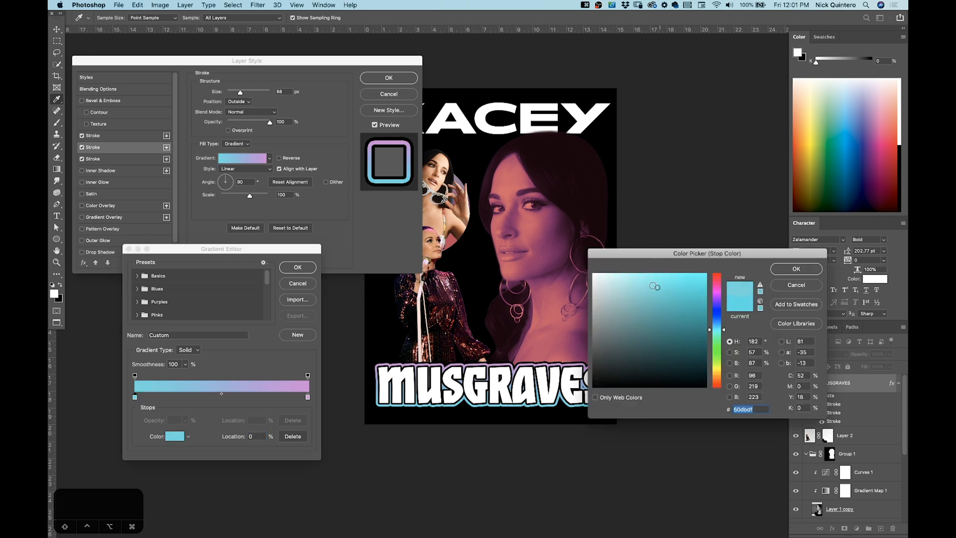
pyautogui.click(644, 281)
pyautogui.click(781, 270)
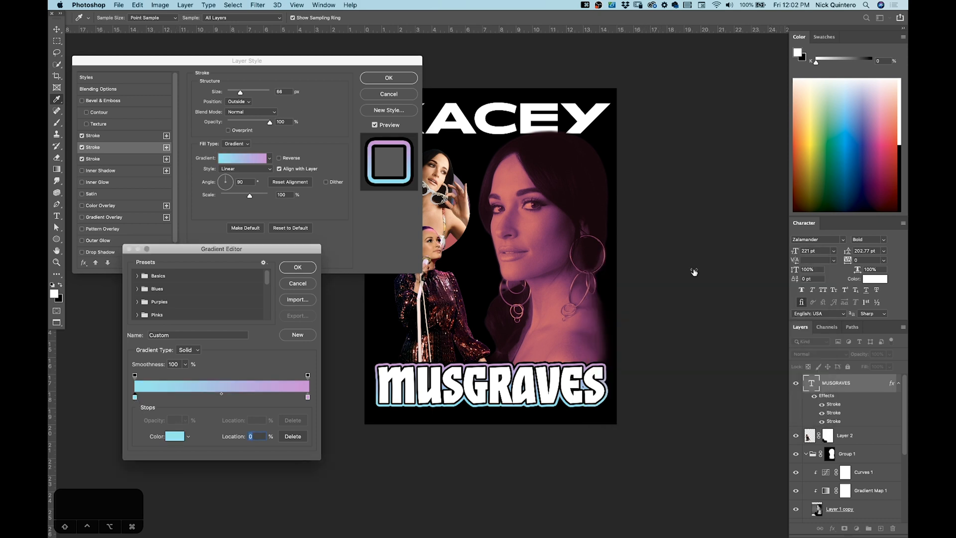
# Try the Noise gradient type and switch back to Solid
pyautogui.click(189, 350)
pyautogui.click(190, 360)
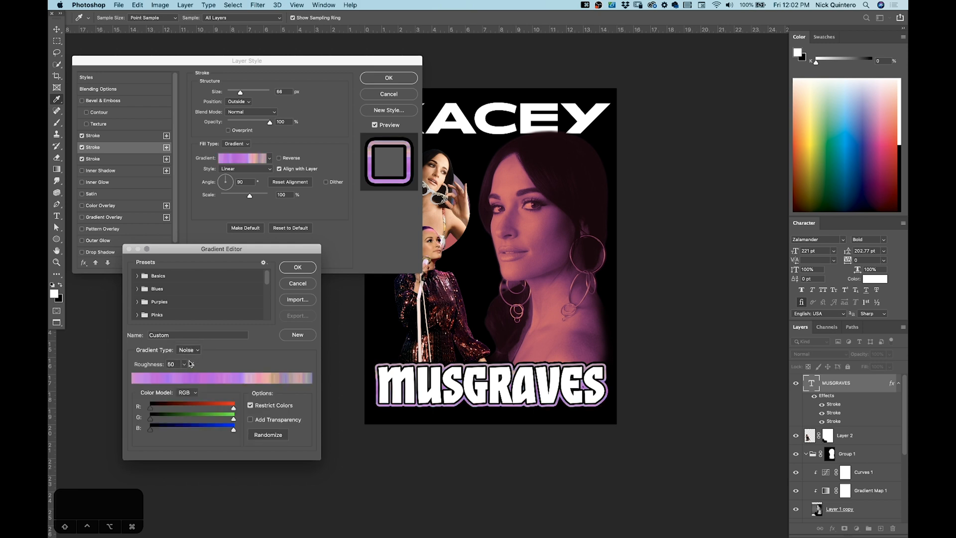
pyautogui.click(189, 350)
pyautogui.click(186, 341)
# Accept the gradient and set its linear angle to -161° and its scale to 82%
pyautogui.click(297, 267)
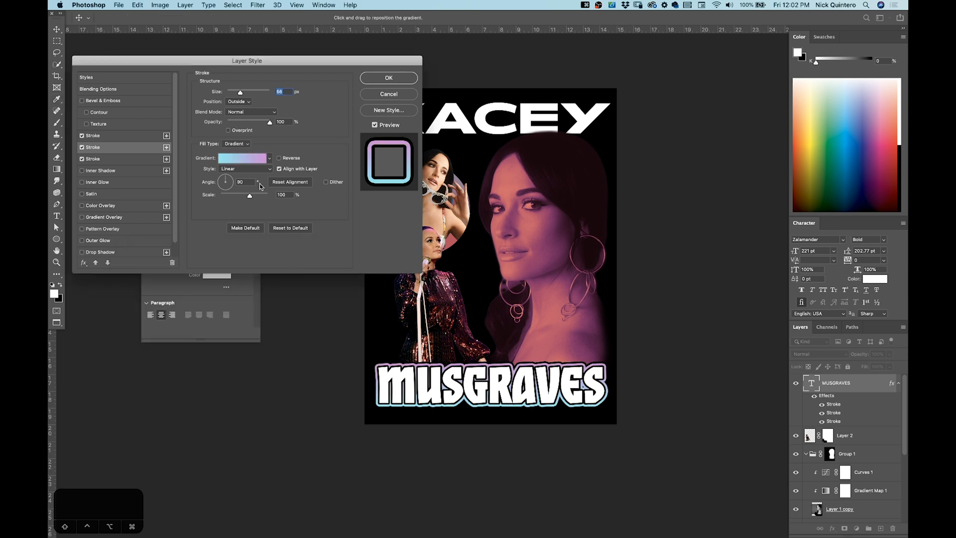
pyautogui.click(247, 169)
pyautogui.click(229, 168)
pyautogui.click(232, 180)
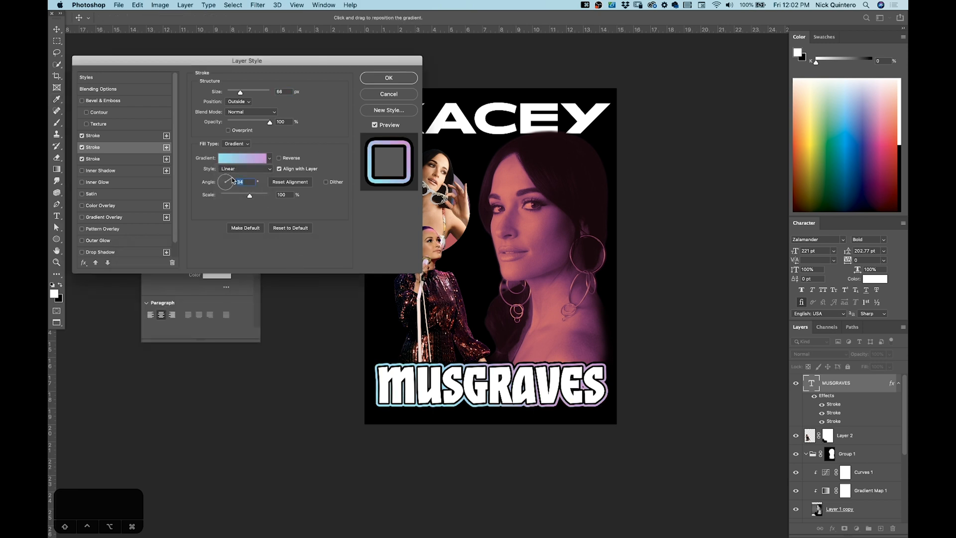
pyautogui.moveTo(230, 182)
pyautogui.mouseDown()
pyautogui.moveTo(215, 188)
pyautogui.moveTo(253, 195)
pyautogui.moveTo(243, 197)
pyautogui.mouseUp()
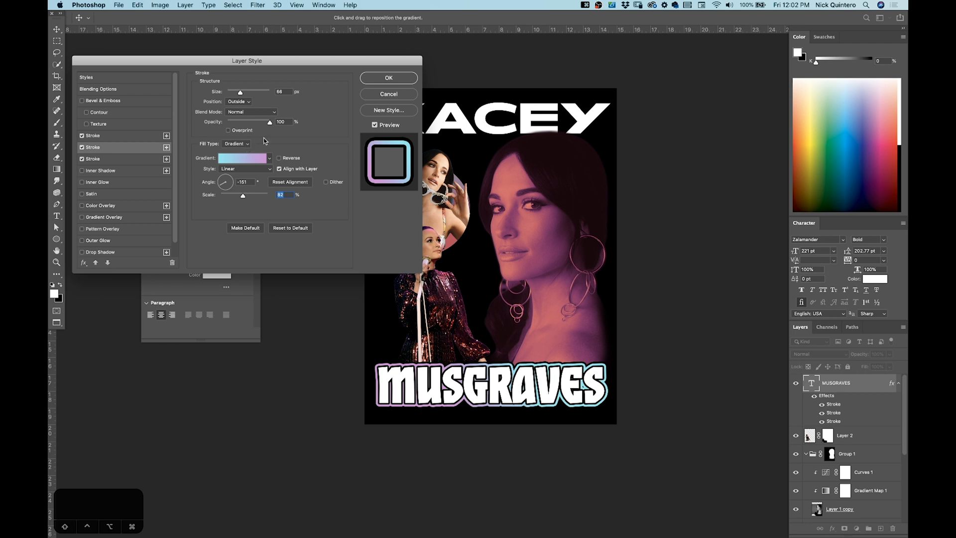
# Try the Overlay, Soft Light and Color Dodge blend modes on the second stroke
pyautogui.click(250, 103)
pyautogui.click(317, 98)
pyautogui.click(267, 114)
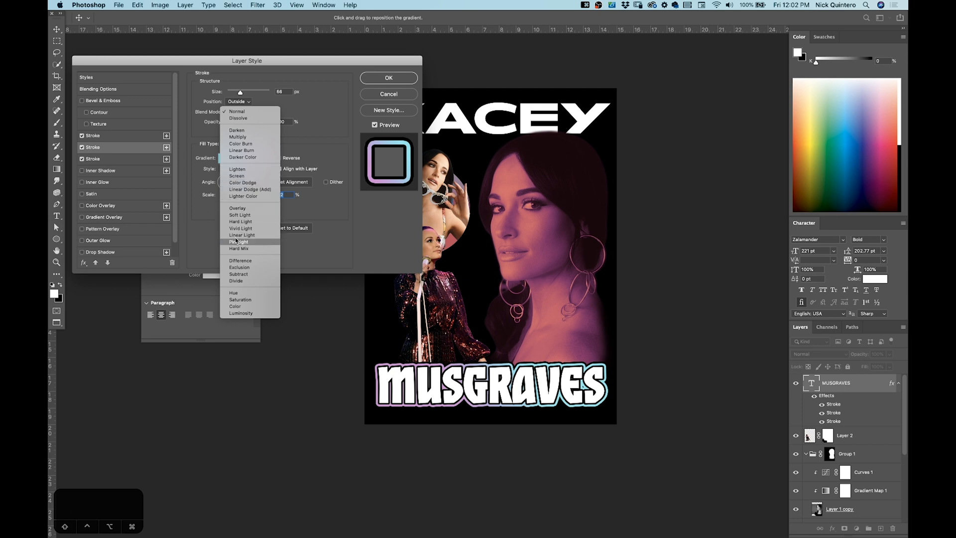
pyautogui.click(244, 211)
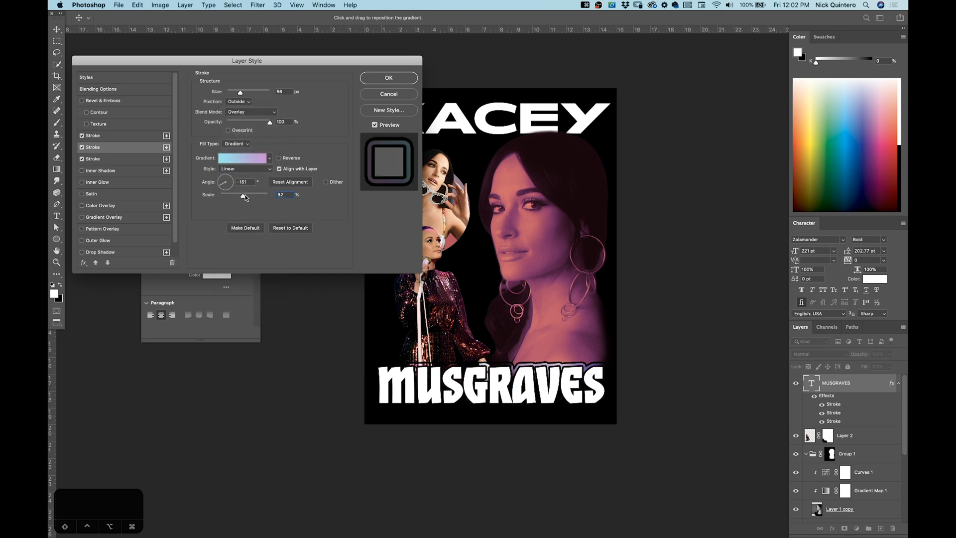
pyautogui.click(244, 112)
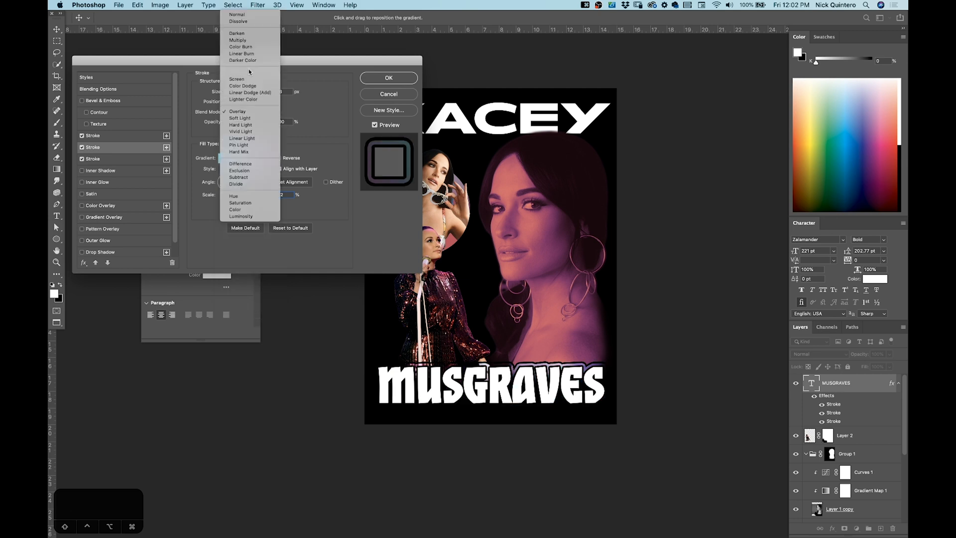
pyautogui.click(252, 120)
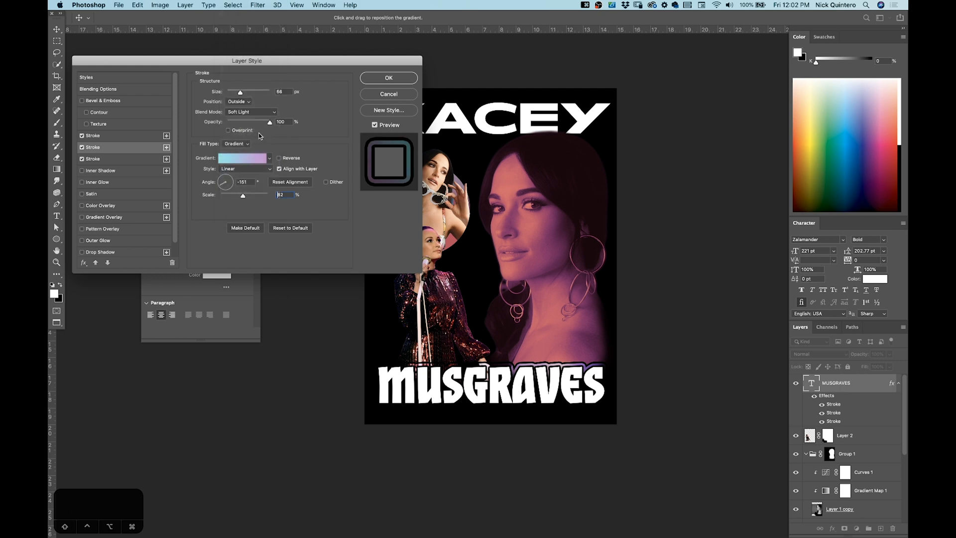
pyautogui.click(256, 115)
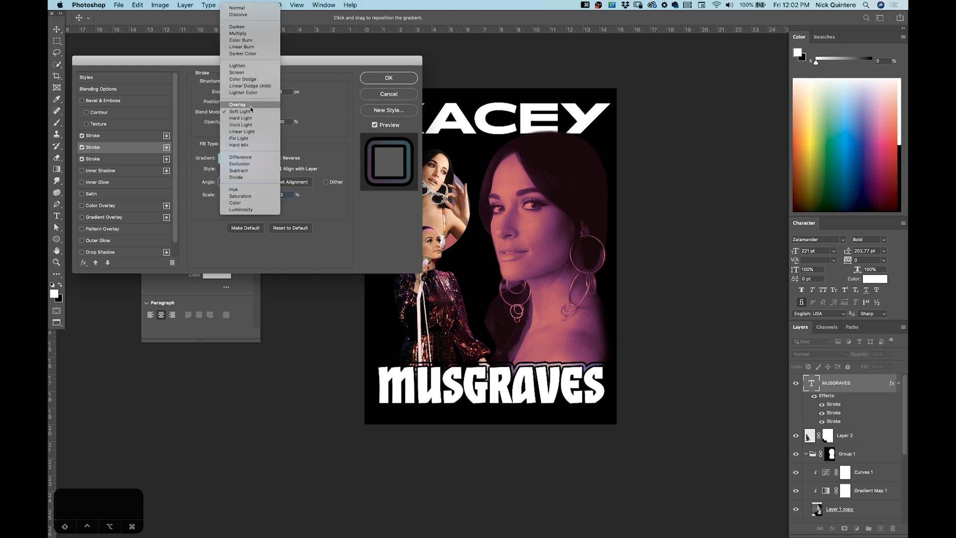
pyautogui.click(258, 81)
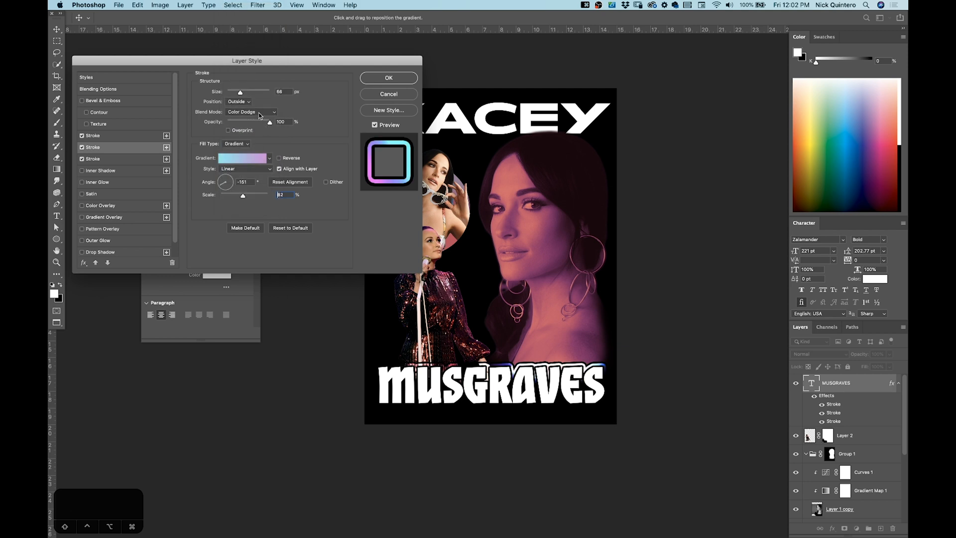
# Set the second stroke's blend mode to Lighter Color and its opacity to 61%, and apply the layer style
pyautogui.click(255, 112)
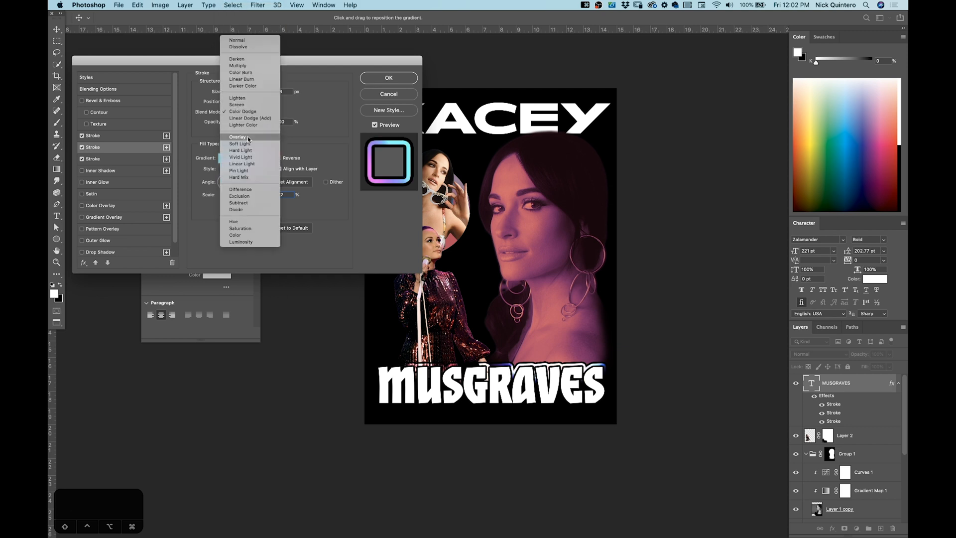
pyautogui.click(255, 126)
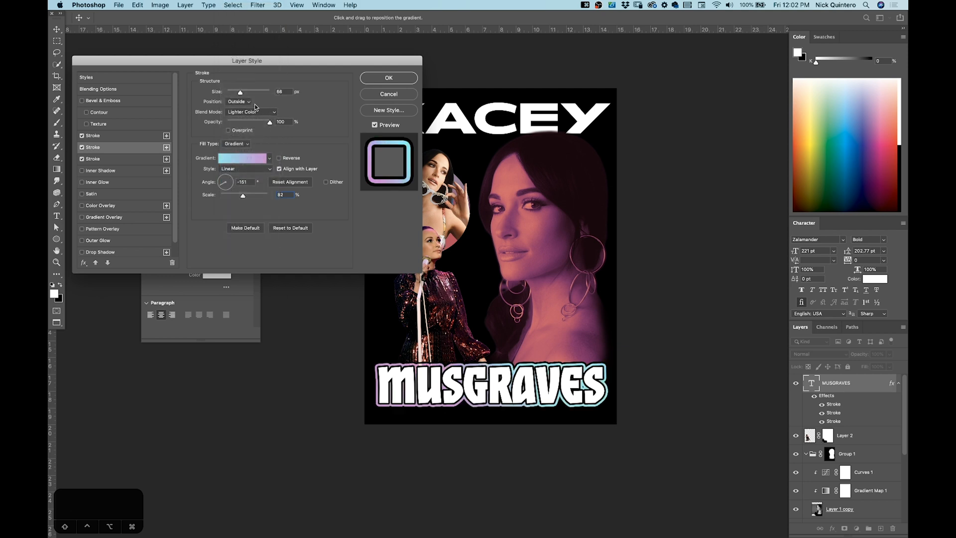
pyautogui.click(255, 107)
pyautogui.click(304, 109)
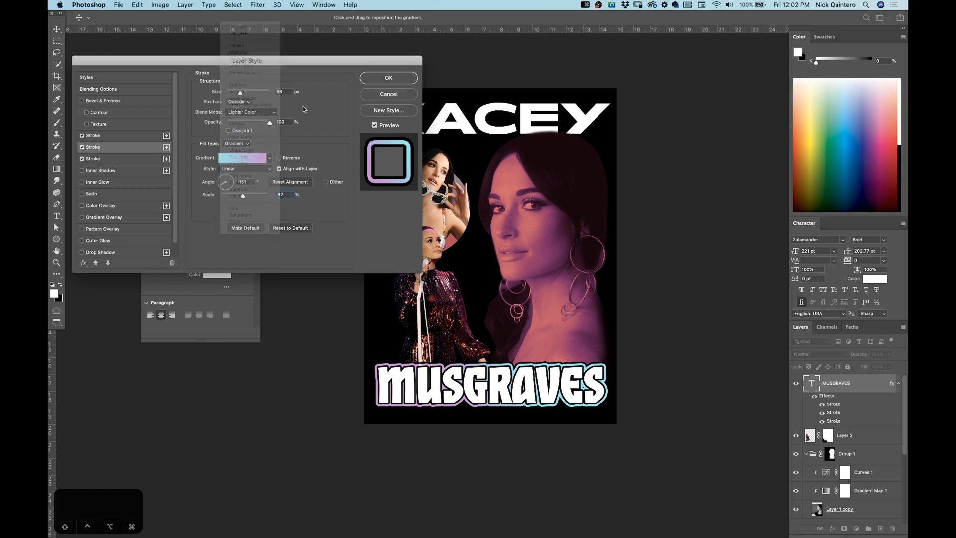
pyautogui.moveTo(270, 122); pyautogui.dragTo(258, 123)
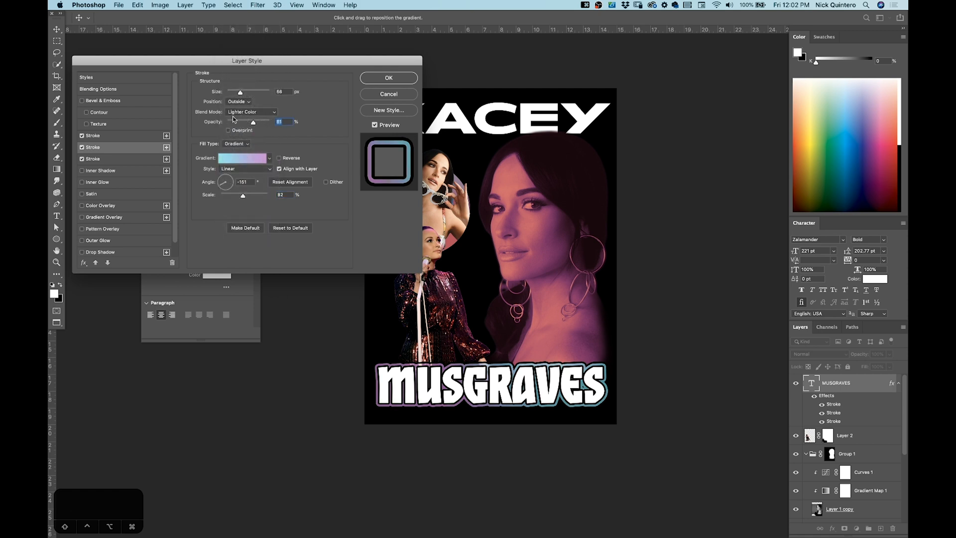
pyautogui.press('Return')
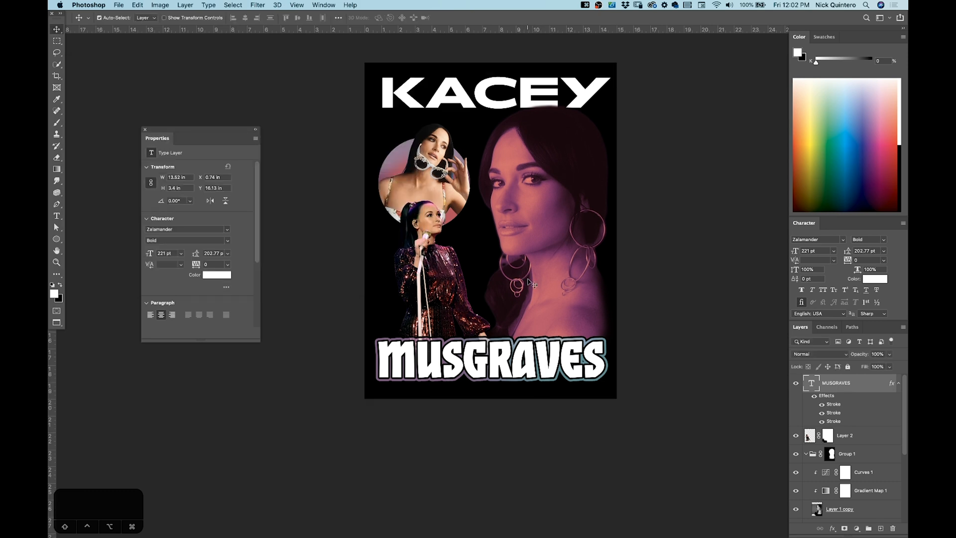
# Load the MUSGRAVES text's outline as a selection and contract it by 15 px
pyautogui.moveTo(542, 255)
pyautogui.mouseDown()
pyautogui.moveTo(557, 258)
pyautogui.moveTo(545, 267)
pyautogui.mouseUp()
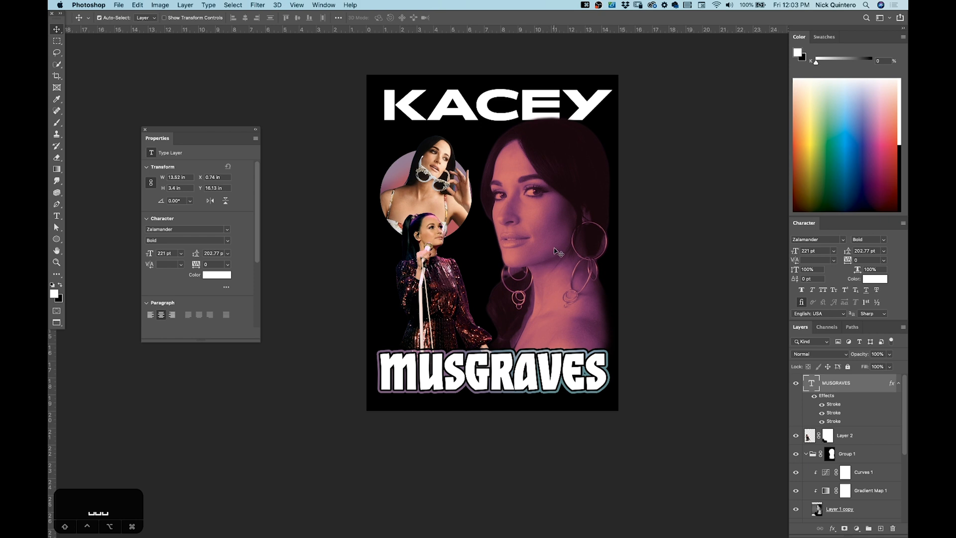
pyautogui.keyDown('super'); pyautogui.click(811, 385); pyautogui.keyUp('super')
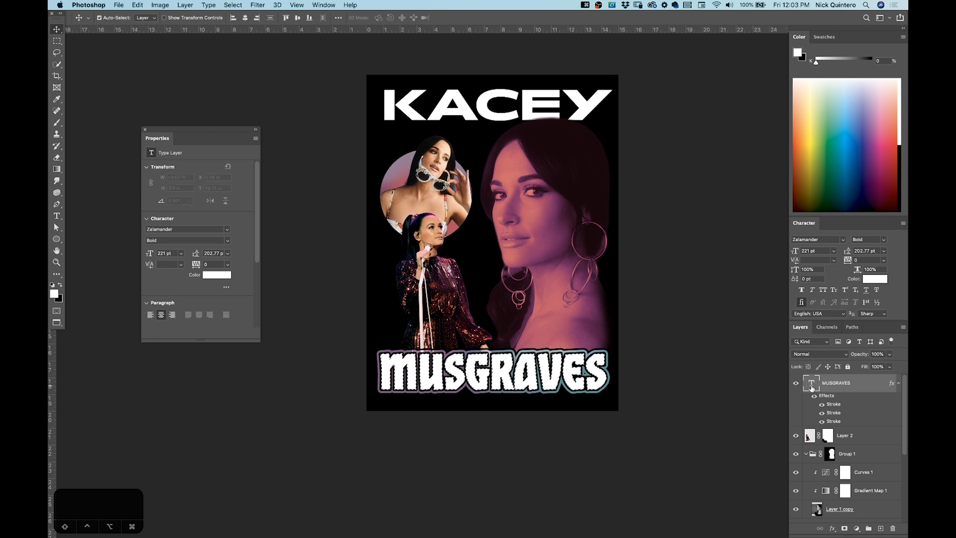
pyautogui.click(228, 6)
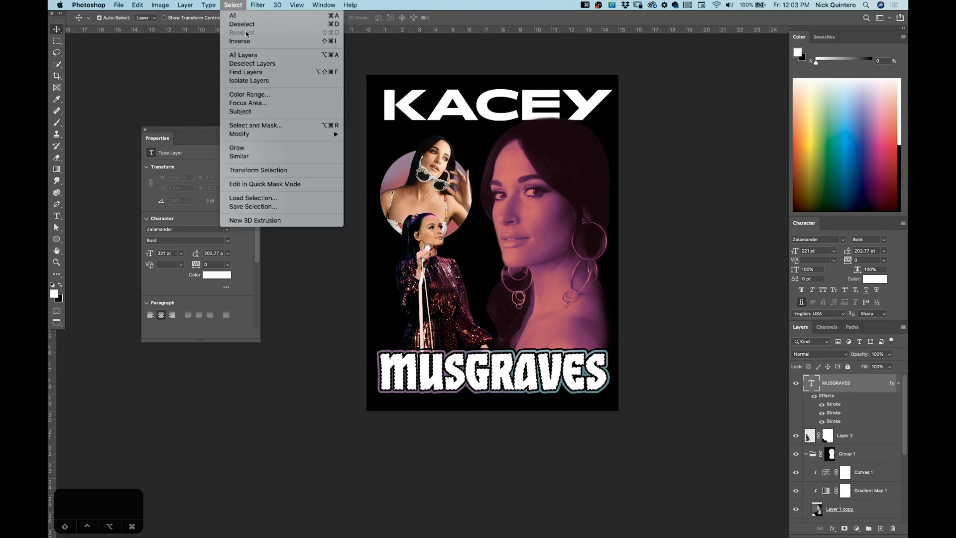
pyautogui.moveTo(320, 134)
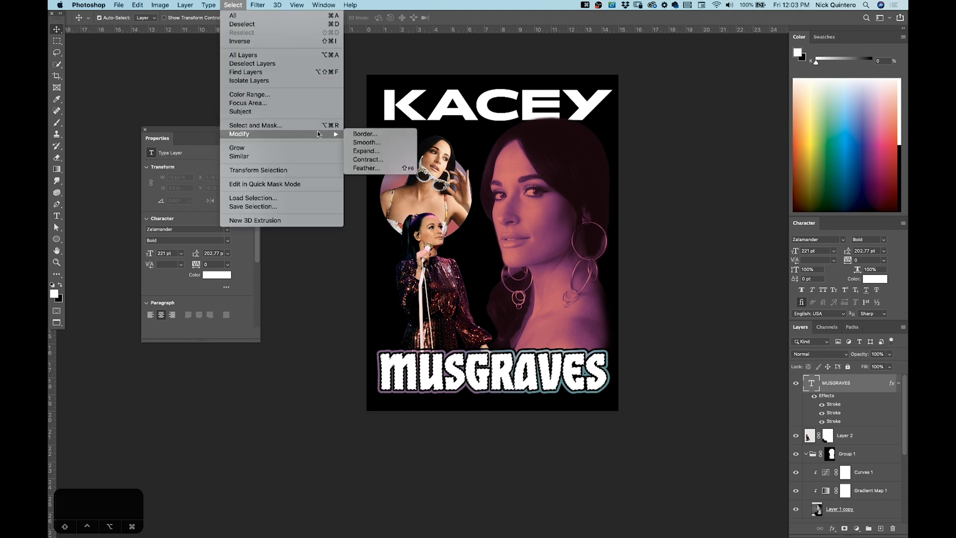
pyautogui.click(368, 159)
pyautogui.write('15px')
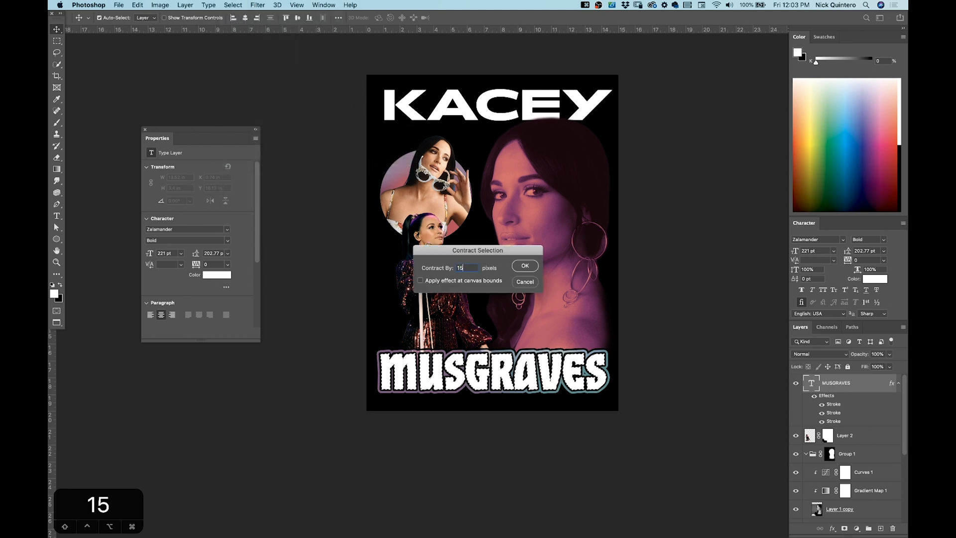
pyautogui.press('Return')
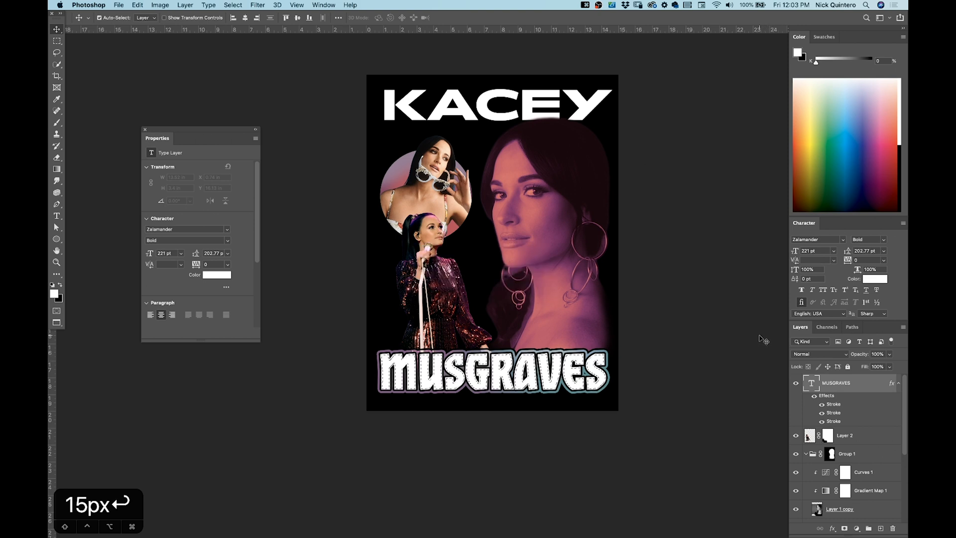
# Create a new layer above the MUSGRAVES text and sample a purple-pink from the large portrait's shoulder as the foreground color
pyautogui.press('super+shift+n')
pyautogui.press('Return')
pyautogui.press('i')
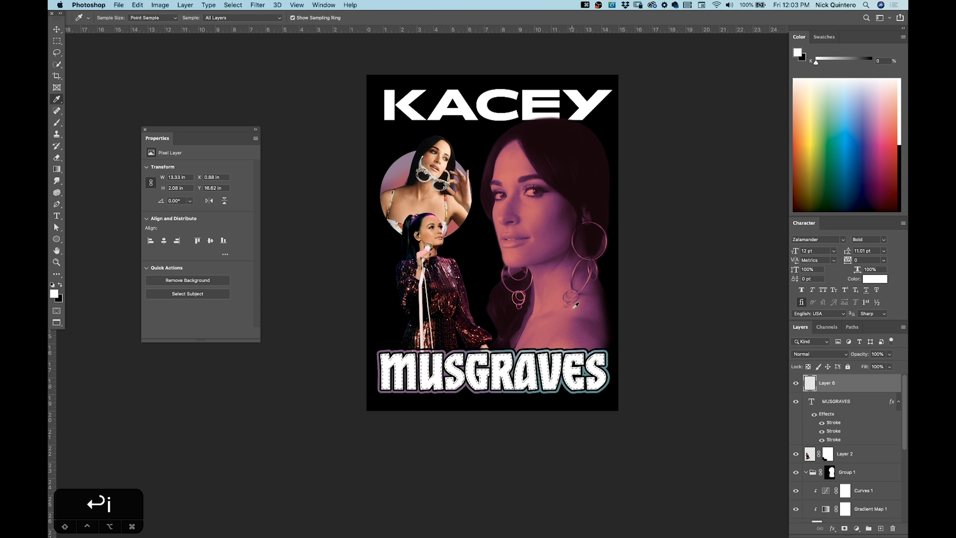
pyautogui.click(585, 316)
pyautogui.press('z')
pyautogui.moveTo(619, 337); pyautogui.dragTo(412, 385)
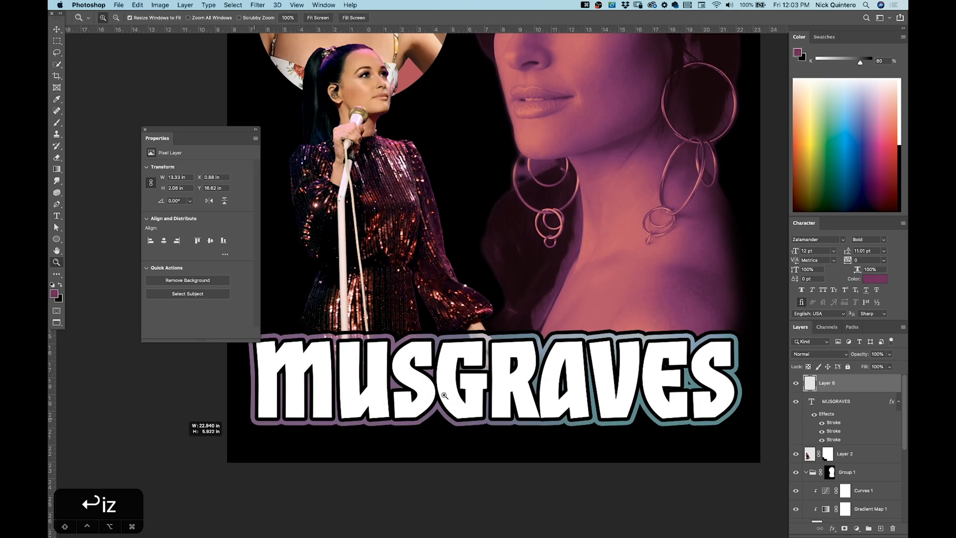
# Close the Properties panel and set up the Brush tool in Dissolve mode with a size of 300 px
pyautogui.click(145, 129)
pyautogui.press('b')
pyautogui.click(182, 18)
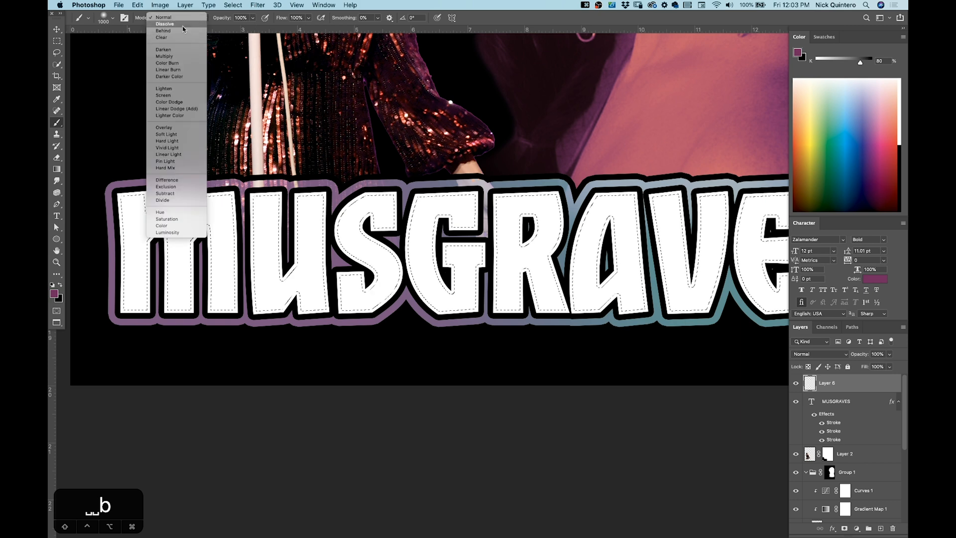
pyautogui.click(184, 24)
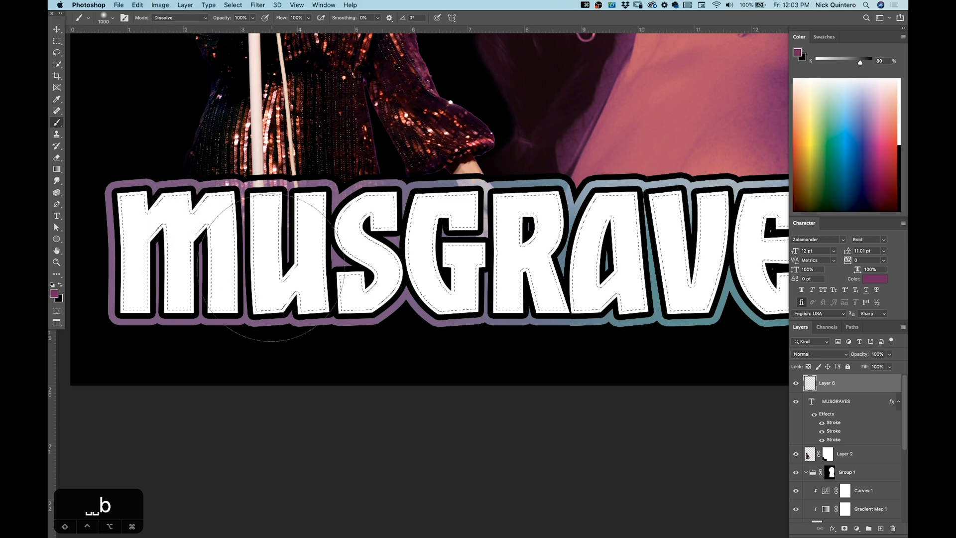
pyautogui.press('[')
pyautogui.press('[')
pyautogui.press('[')
pyautogui.press('[')
pyautogui.press('[')
pyautogui.press('[')
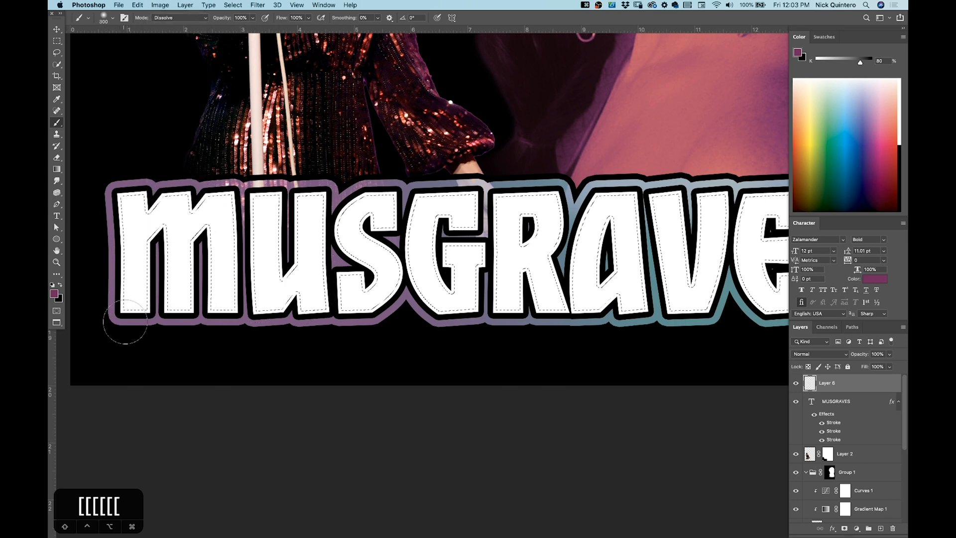
# Paint a speckled purple fade over the lower parts of the MUSGRAVES letters, inside the contracted selection on the new layer
pyautogui.click(134, 299)
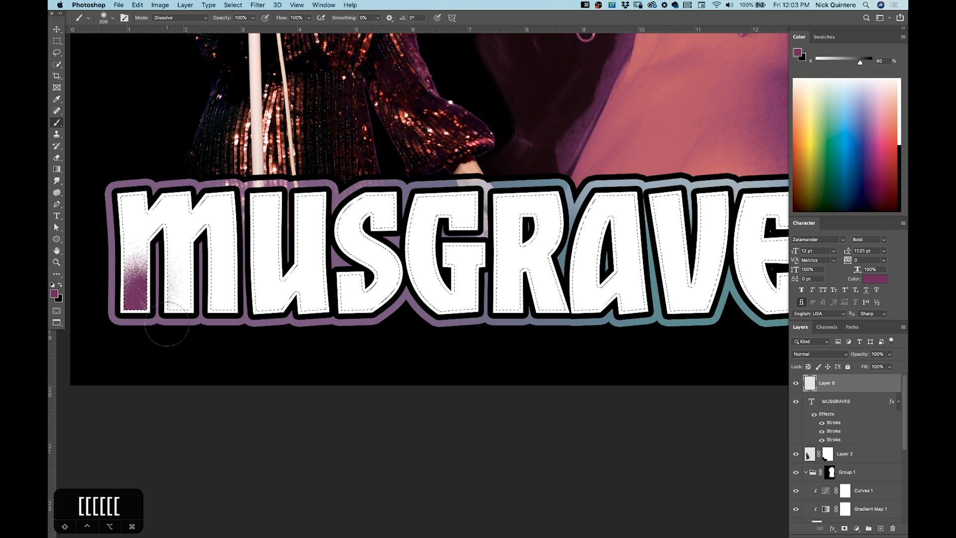
pyautogui.click(179, 317)
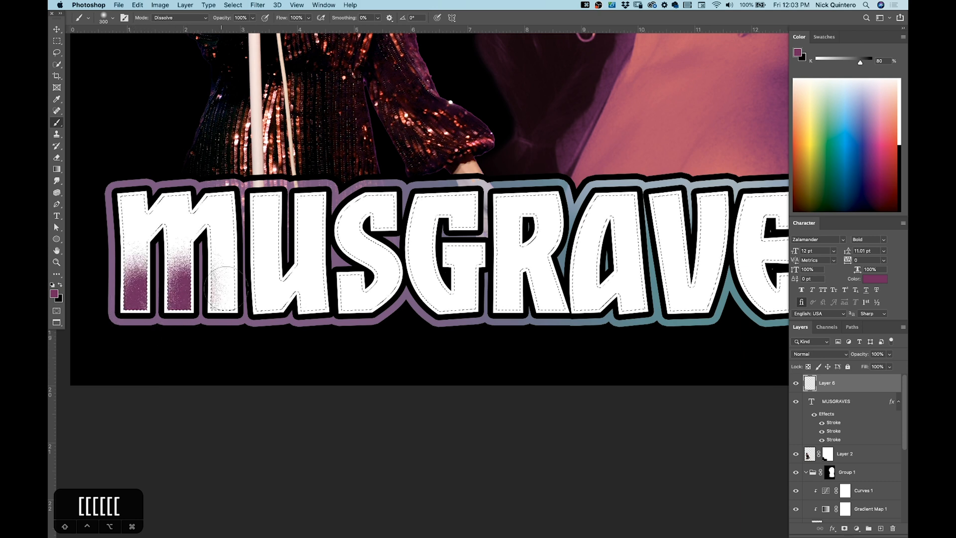
pyautogui.click(218, 317)
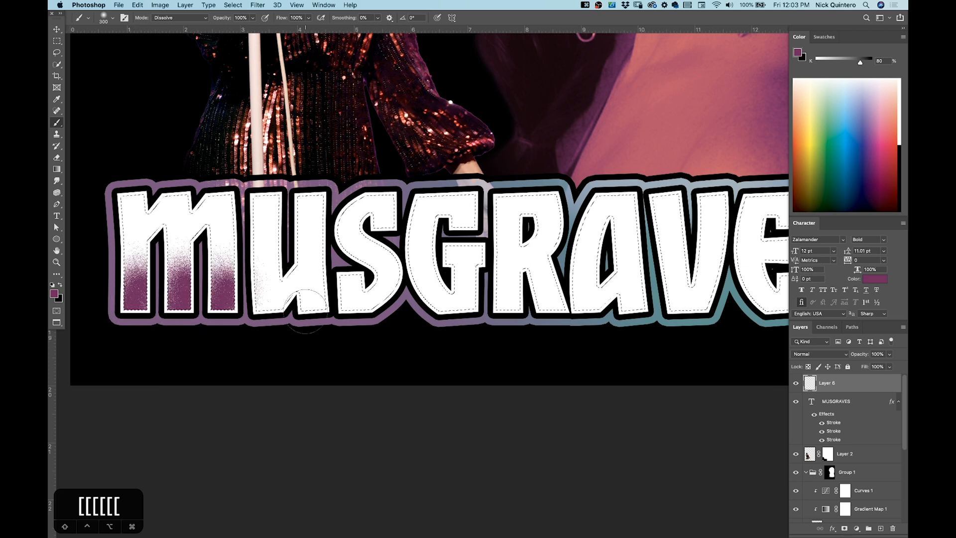
pyautogui.click(268, 321)
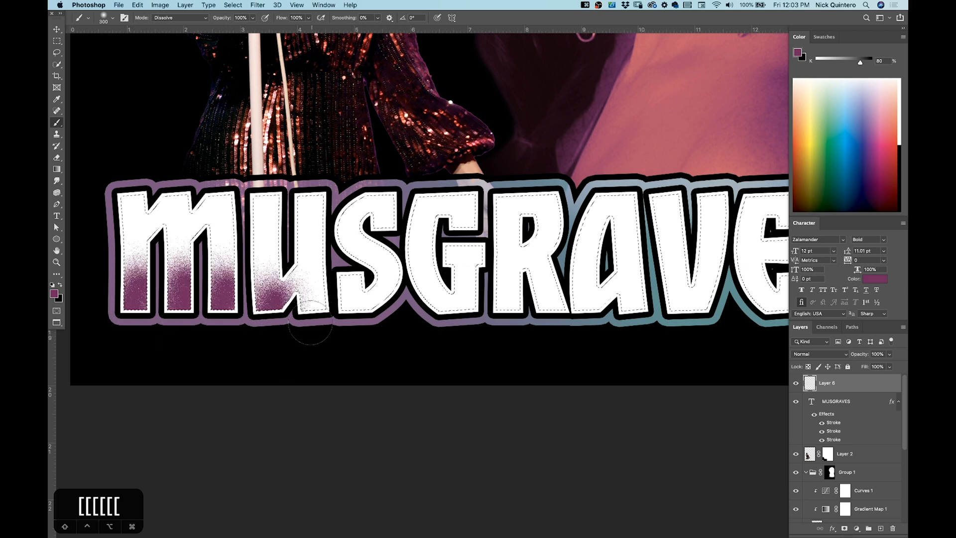
pyautogui.click(315, 276)
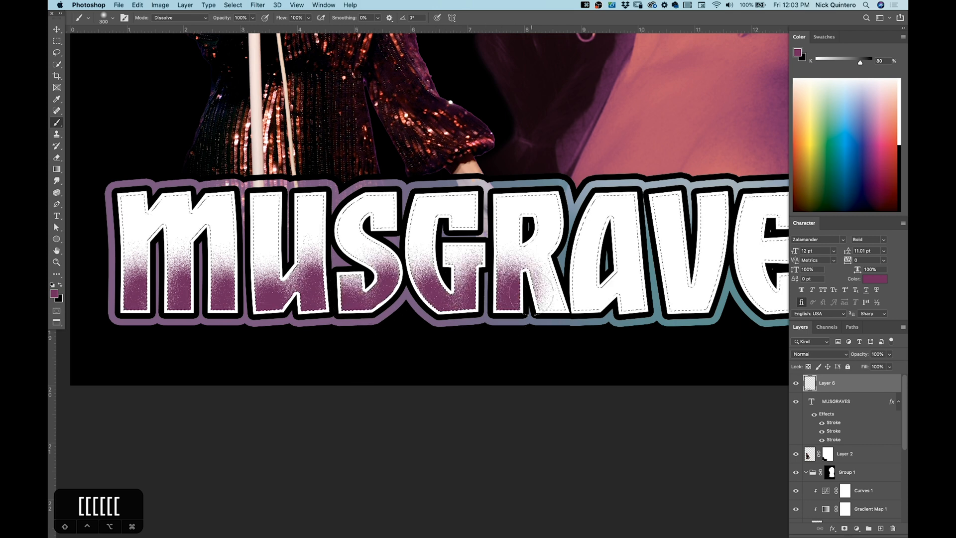
pyautogui.click(549, 282)
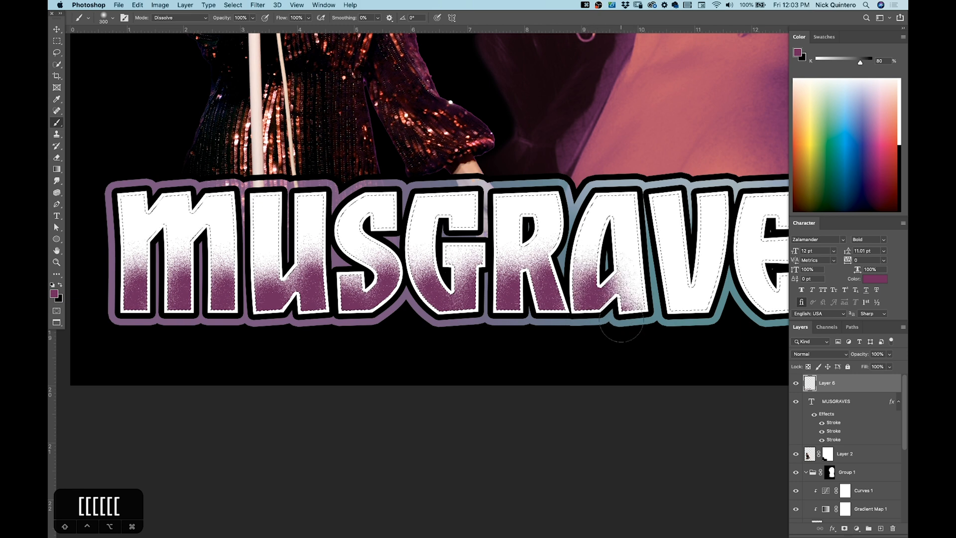
pyautogui.moveTo(572, 331); pyautogui.dragTo(376, 332)
pyautogui.click(487, 284)
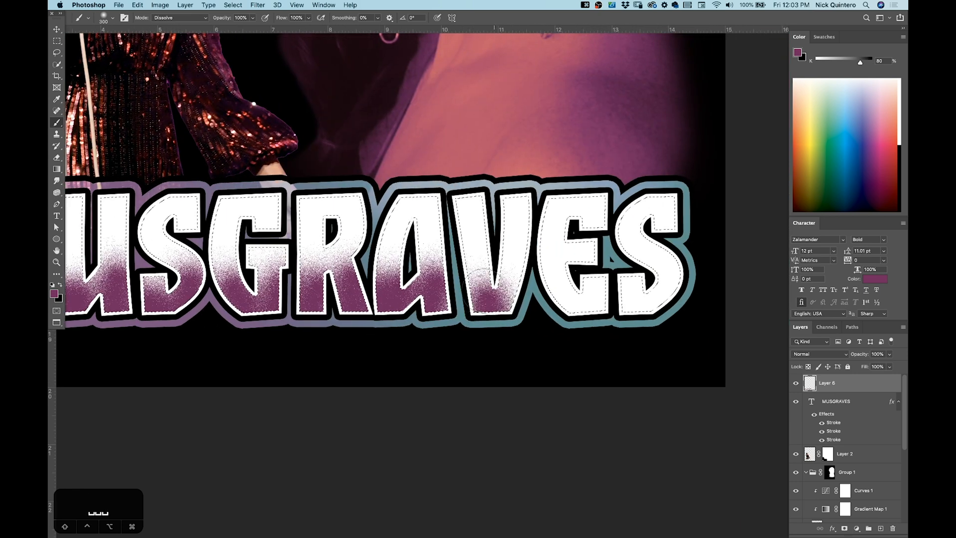
pyautogui.moveTo(485, 284)
pyautogui.mouseDown()
pyautogui.moveTo(510, 324)
pyautogui.moveTo(532, 284)
pyautogui.moveTo(527, 262)
pyautogui.moveTo(580, 328)
pyautogui.moveTo(570, 300)
pyautogui.moveTo(609, 301)
pyautogui.moveTo(595, 310)
pyautogui.moveTo(597, 281)
pyautogui.moveTo(621, 315)
pyautogui.moveTo(632, 274)
pyautogui.moveTo(647, 320)
pyautogui.moveTo(661, 272)
pyautogui.moveTo(674, 297)
pyautogui.moveTo(672, 274)
pyautogui.moveTo(620, 316)
pyautogui.mouseUp()
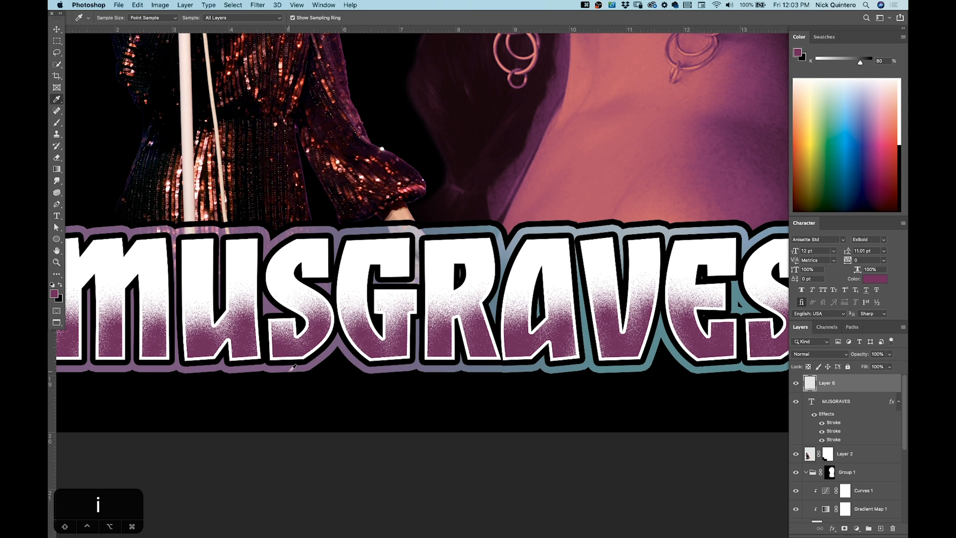
# Lighten the painted fade to pink with a Hue/Saturation adjustment of +59 saturation and about +53 lightness
pyautogui.press('super+u')
pyautogui.moveTo(660, 130); pyautogui.dragTo(686, 133)
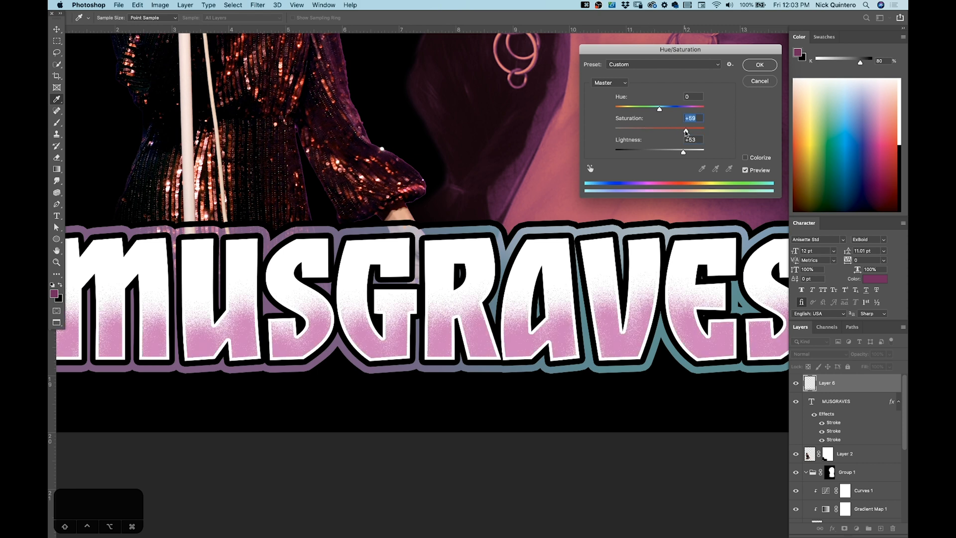
pyautogui.click(685, 152)
pyautogui.click(758, 66)
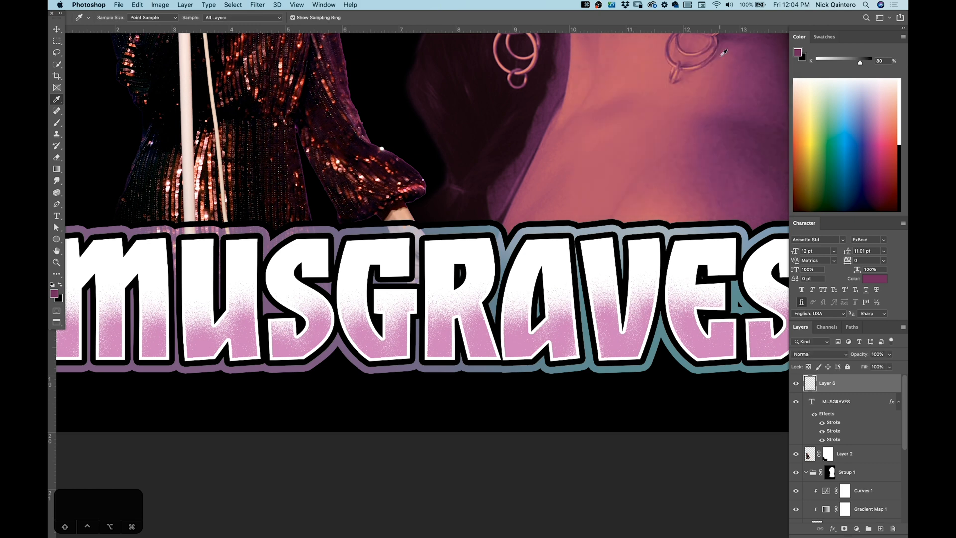
# Add a 15 px black outside stroke to the KACEY text
pyautogui.press('super+0')
pyautogui.press('v')
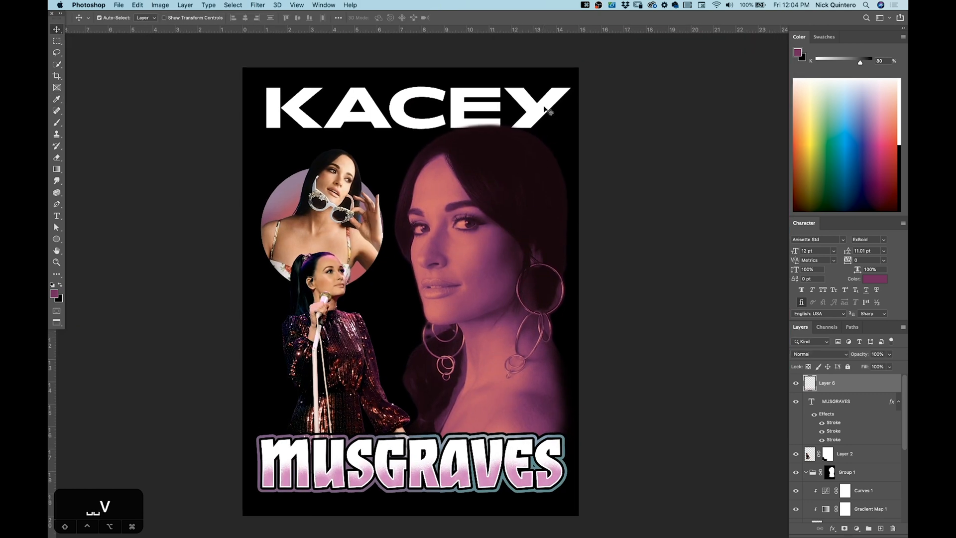
pyautogui.click(547, 109)
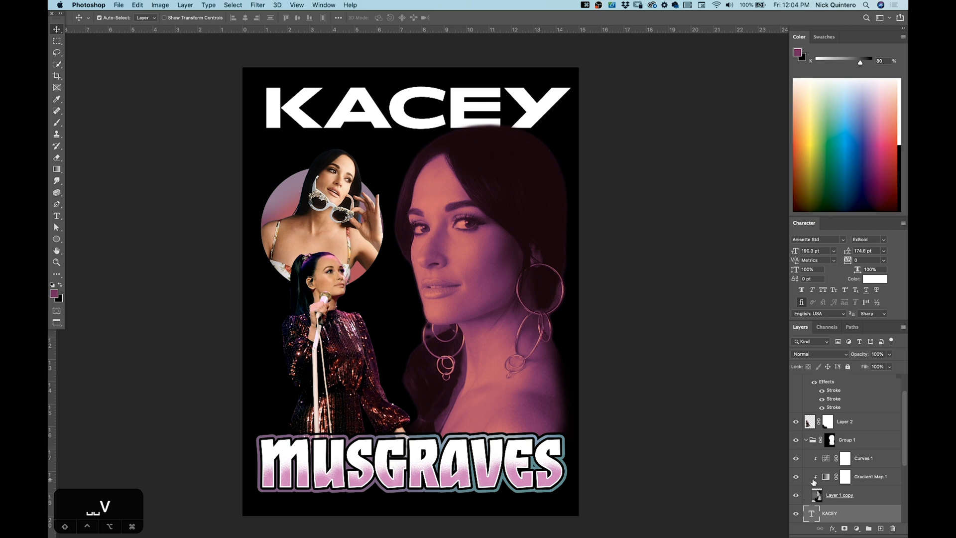
pyautogui.click(832, 528)
pyautogui.click(864, 449)
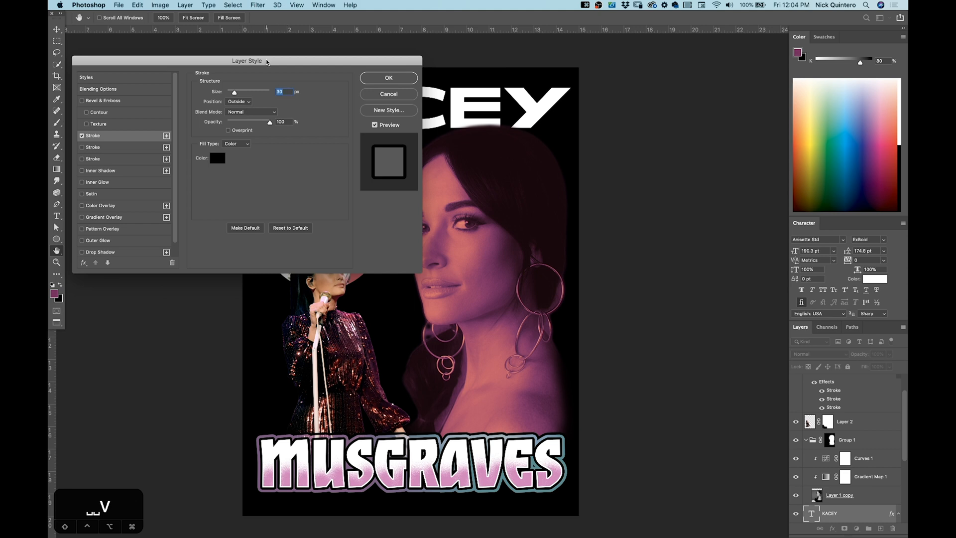
pyautogui.write('15')
pyautogui.press('Return')
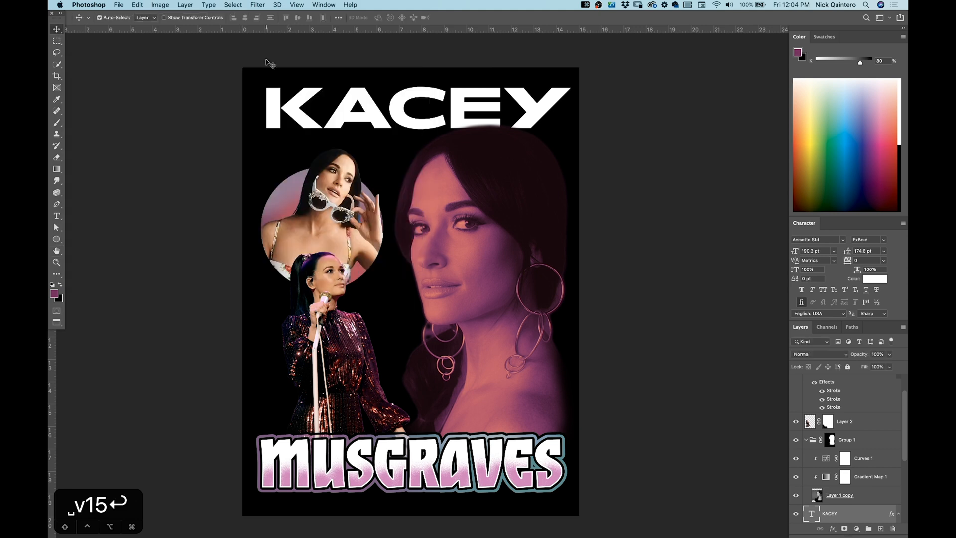
# Try the gradient stroke on the KACEY text, and duplicate the 15 px black stroke in its place
pyautogui.scroll(-2, 847, 498)
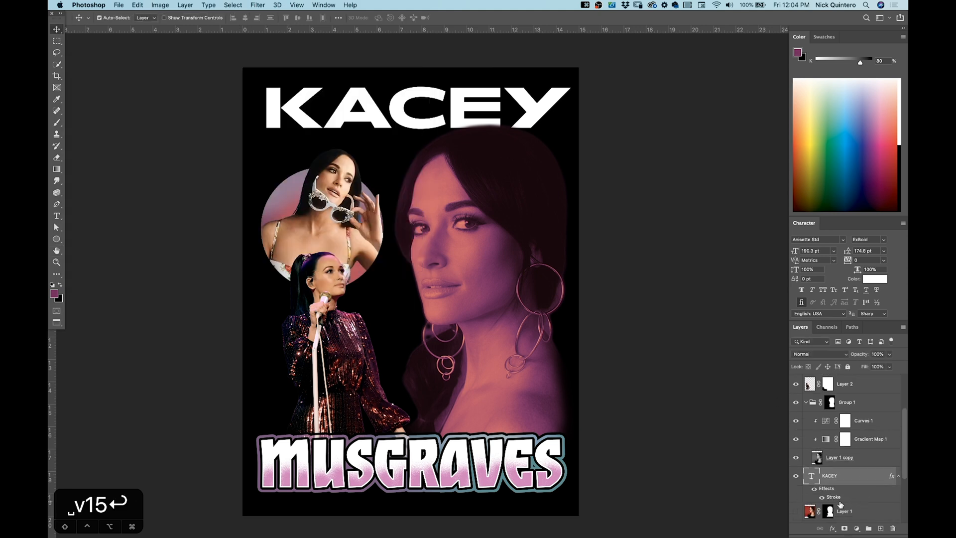
pyautogui.doubleClick(842, 497)
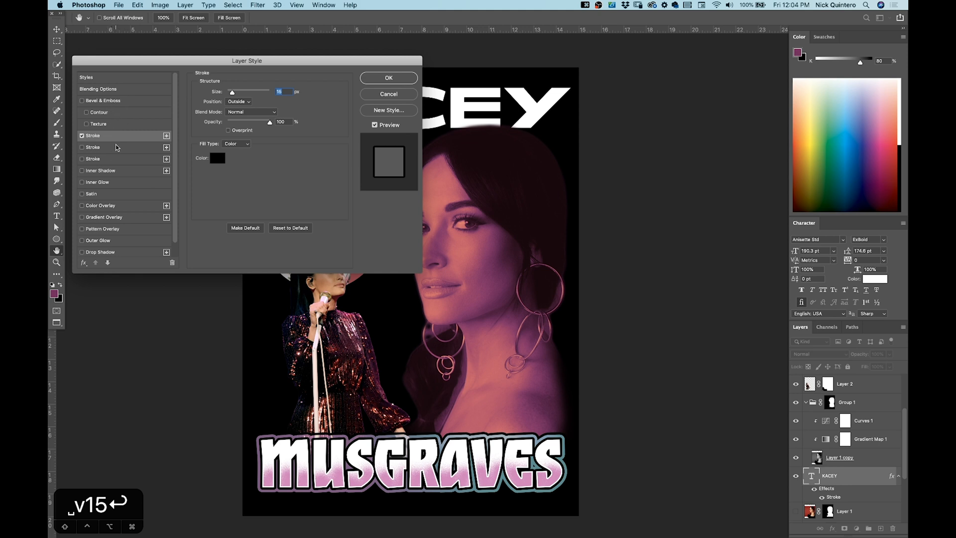
pyautogui.click(133, 149)
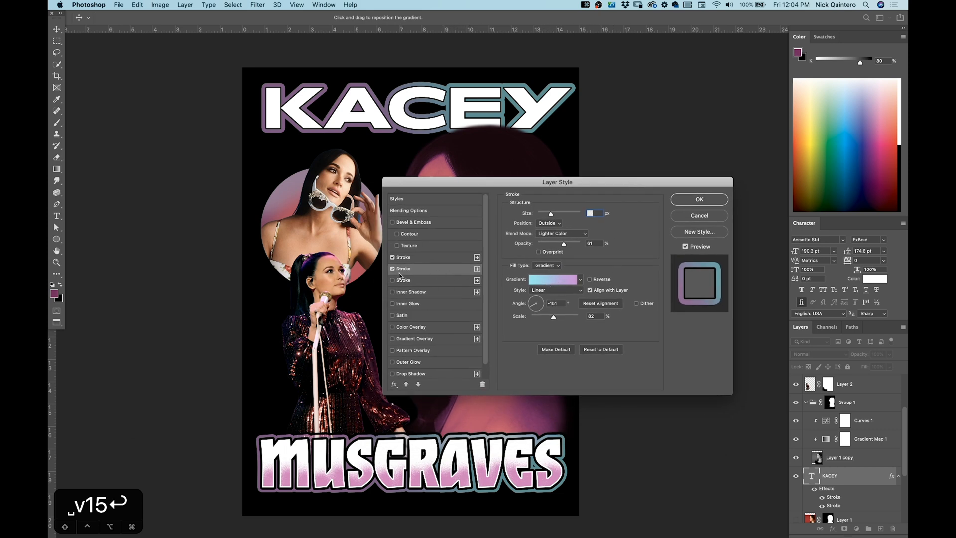
pyautogui.click(392, 269)
pyautogui.click(447, 259)
pyautogui.click(477, 257)
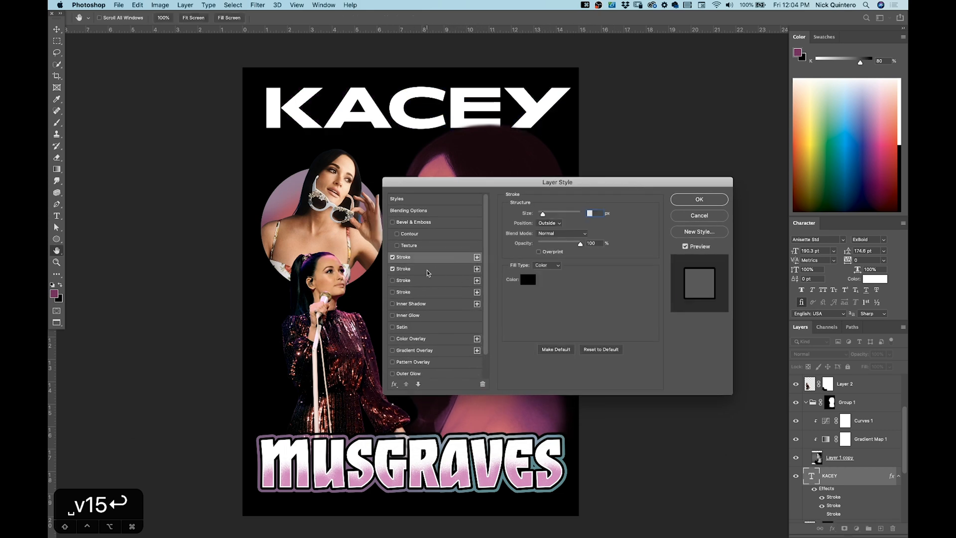
# Set the color of the KACEY text's second stroke to a bright pink
pyautogui.click(427, 269)
pyautogui.click(528, 279)
pyautogui.moveTo(690, 288)
pyautogui.mouseDown()
pyautogui.moveTo(698, 288)
pyautogui.moveTo(686, 300)
pyautogui.mouseUp()
pyautogui.moveTo(718, 291); pyautogui.dragTo(719, 282)
pyautogui.click(681, 287)
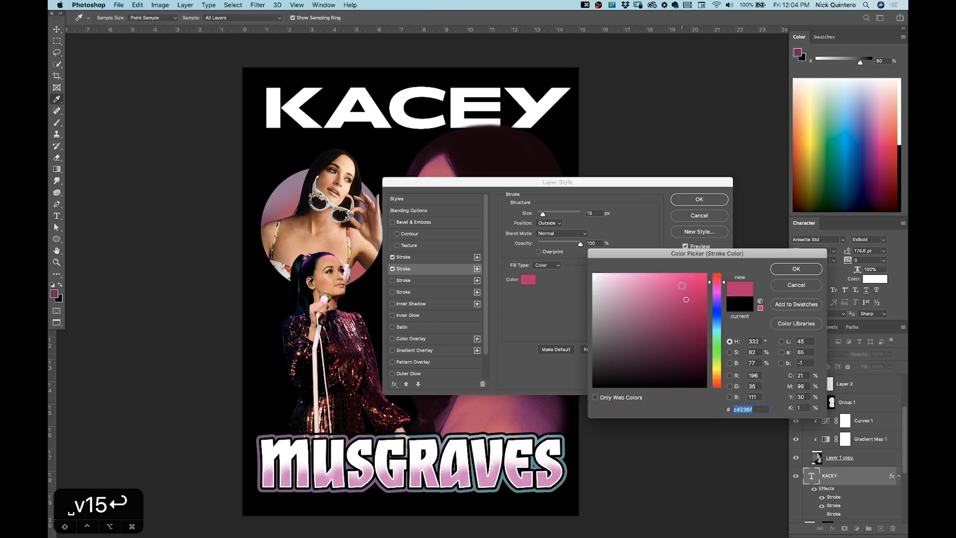
pyautogui.click(780, 269)
# Set the pink stroke's size to about 34 px and apply the layer style
pyautogui.moveTo(544, 215); pyautogui.dragTo(544, 217)
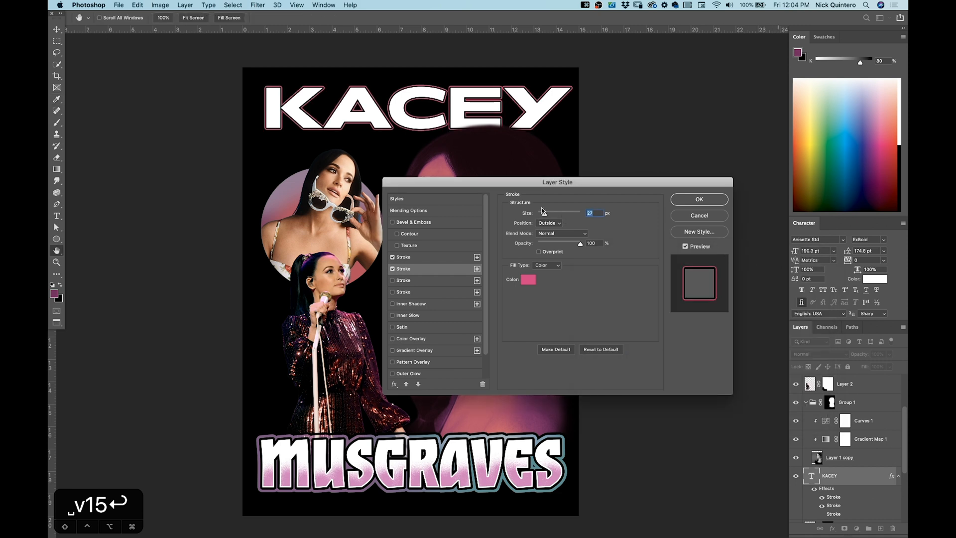
pyautogui.press('Up')
pyautogui.press('Up')
pyautogui.press('Up')
pyautogui.press('Up')
pyautogui.press('Up')
pyautogui.press('Up')
pyautogui.press('Up')
pyautogui.press('Up')
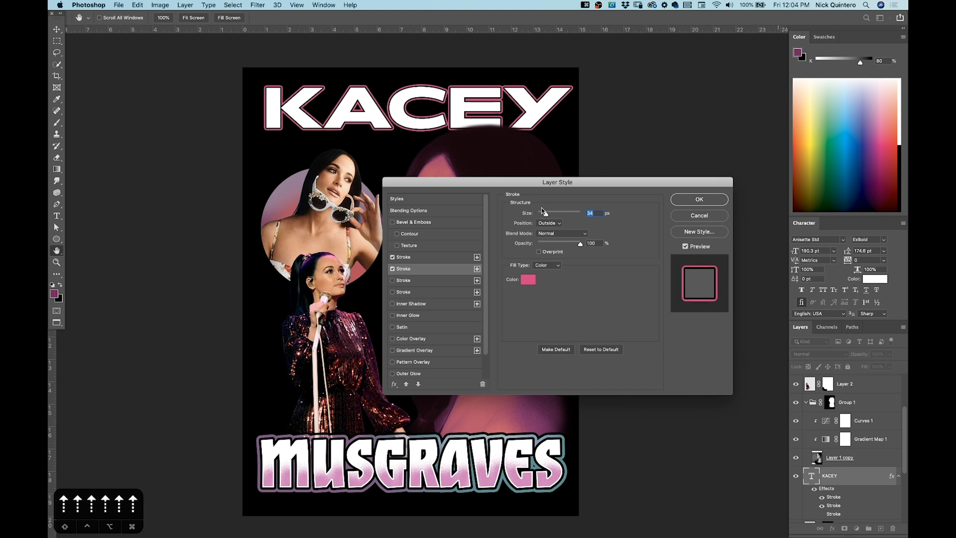
pyautogui.press('Return')
pyautogui.press('v')
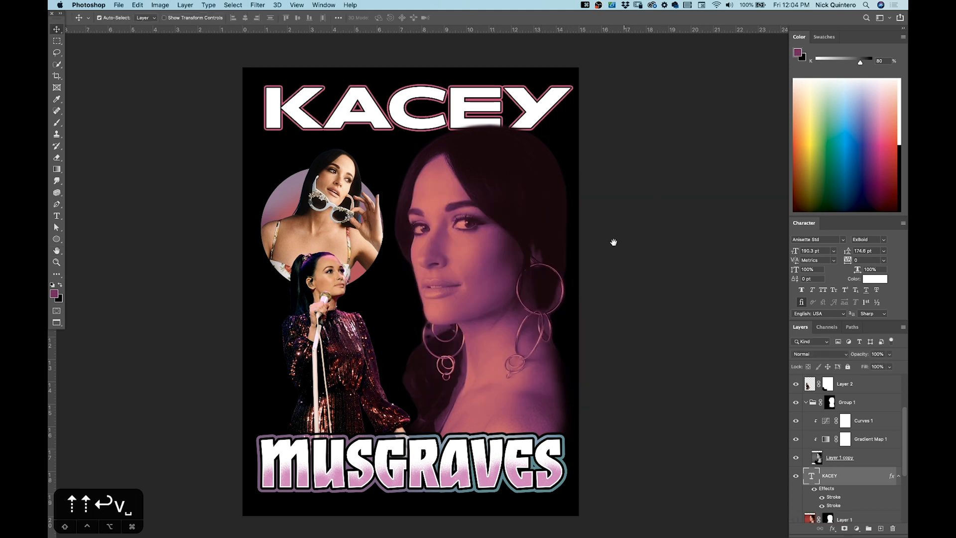
# Add an inner shadow to the KACEY text with 54% opacity, 23 px distance and 43 px size
pyautogui.press('space')
pyautogui.moveTo(622, 254); pyautogui.dragTo(636, 245)
pyautogui.press('v')
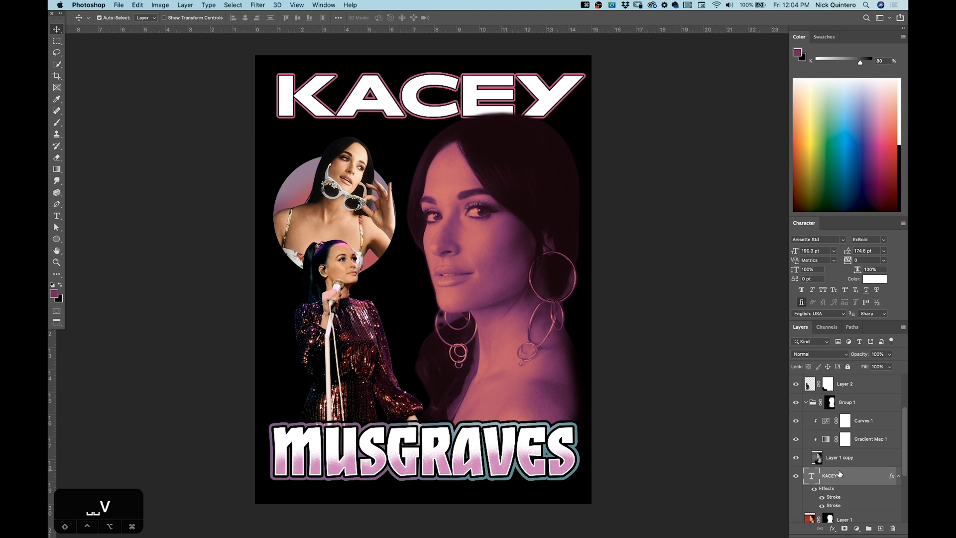
pyautogui.doubleClick(830, 492)
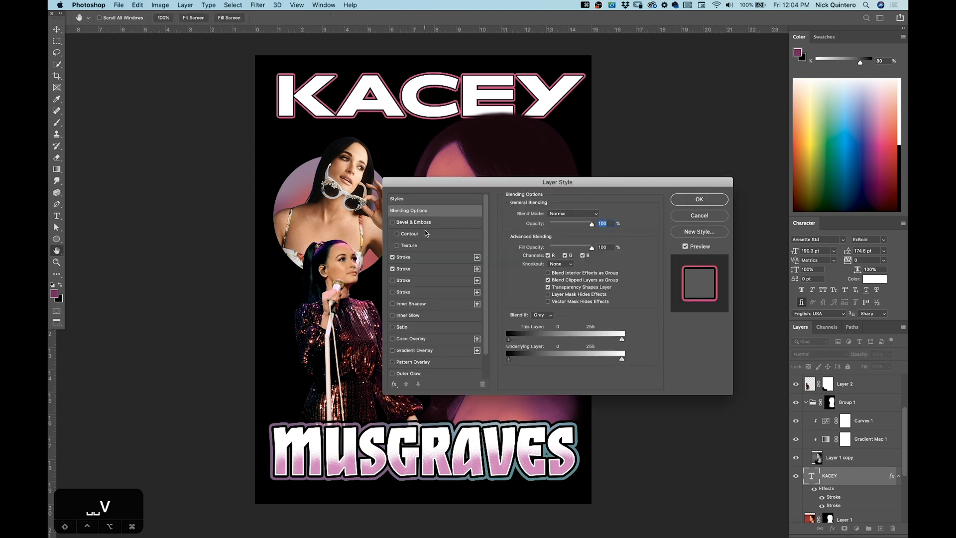
pyautogui.click(426, 304)
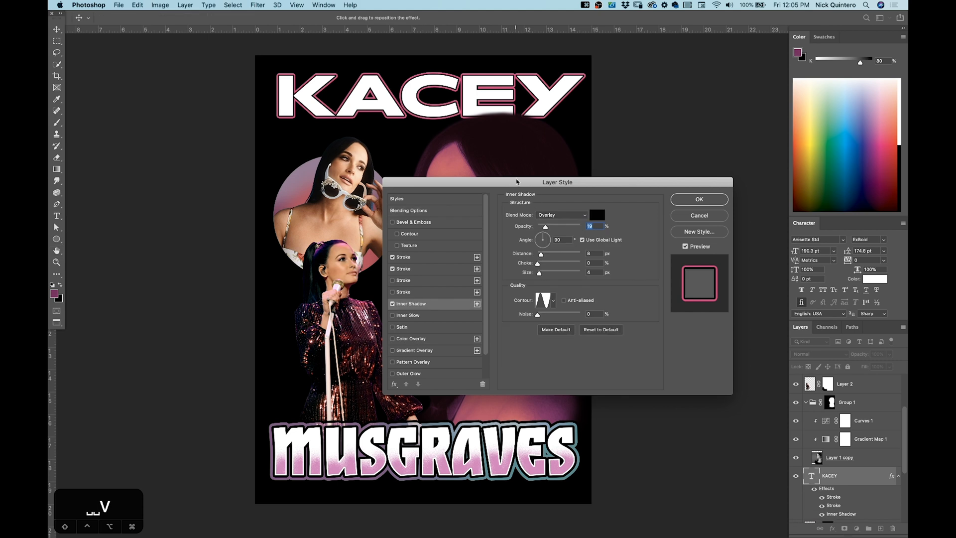
pyautogui.moveTo(520, 182); pyautogui.dragTo(538, 179)
pyautogui.moveTo(562, 222); pyautogui.dragTo(578, 224)
pyautogui.moveTo(558, 254)
pyautogui.mouseDown()
pyautogui.moveTo(570, 253)
pyautogui.moveTo(562, 272)
pyautogui.mouseUp()
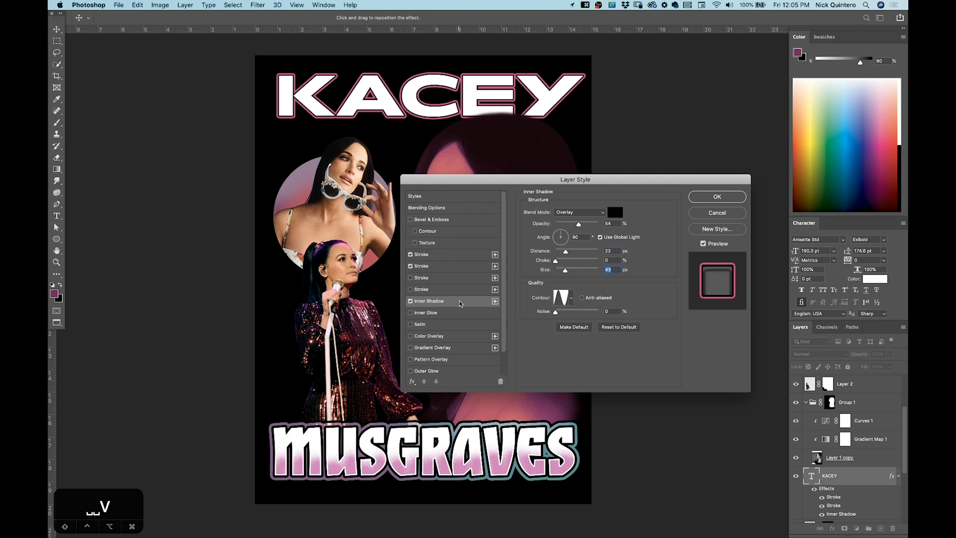
# Set the inner shadow's blend mode to Multiply, its distance to 28 px and its size to 18 px
pyautogui.click(580, 212)
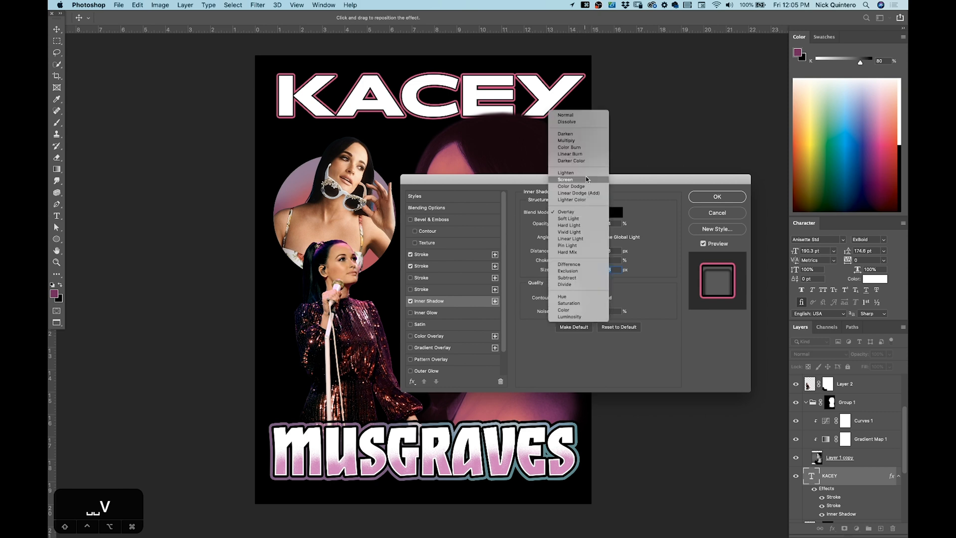
pyautogui.click(583, 140)
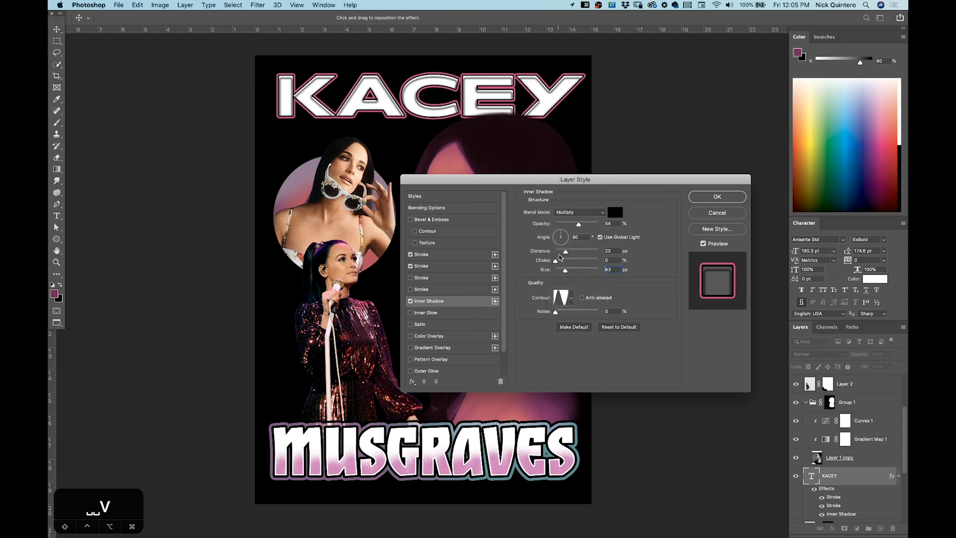
pyautogui.moveTo(565, 251); pyautogui.dragTo(561, 272)
# Give the inner shadow a straight linear contour, a size of 38 px and a distance of 46 px
pyautogui.click(570, 299)
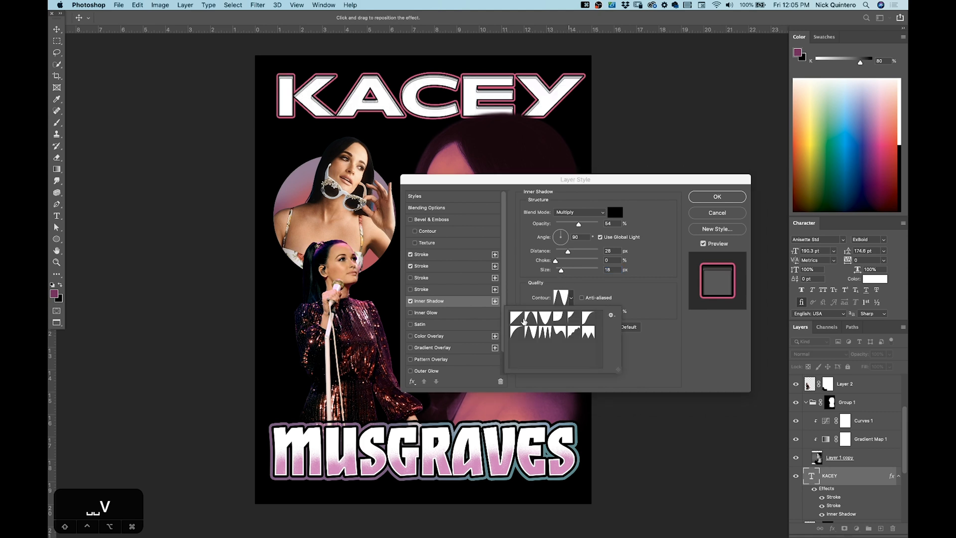
pyautogui.click(523, 321)
pyautogui.click(560, 273)
pyautogui.moveTo(560, 273); pyautogui.dragTo(576, 252)
# Try the Dissolve blend mode on the inner shadow, and set it to Normal instead
pyautogui.click(580, 212)
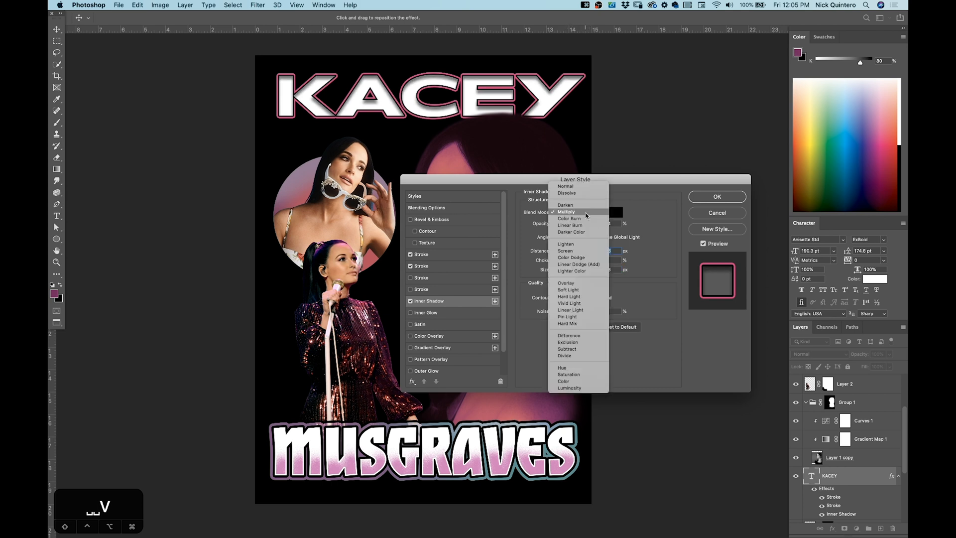
pyautogui.click(574, 201)
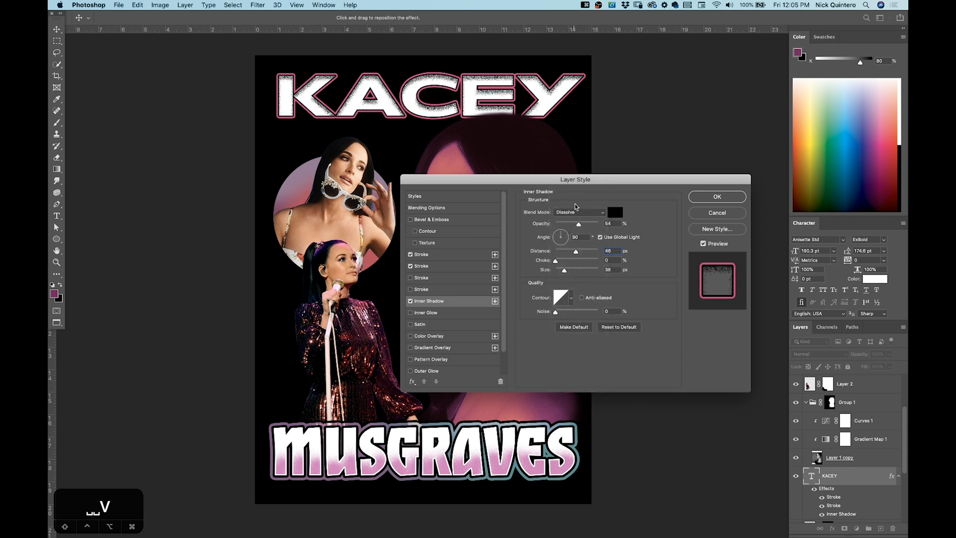
pyautogui.click(577, 212)
pyautogui.click(578, 204)
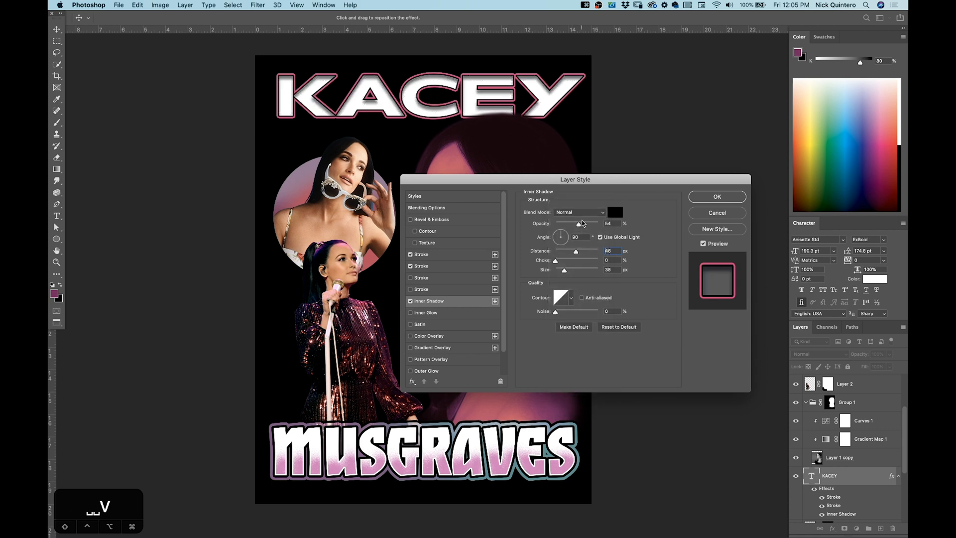
# Set the KACEY inner shadow to 49% opacity, 37 px distance and 54 px size, and apply the layer style
pyautogui.moveTo(582, 223); pyautogui.dragTo(568, 272)
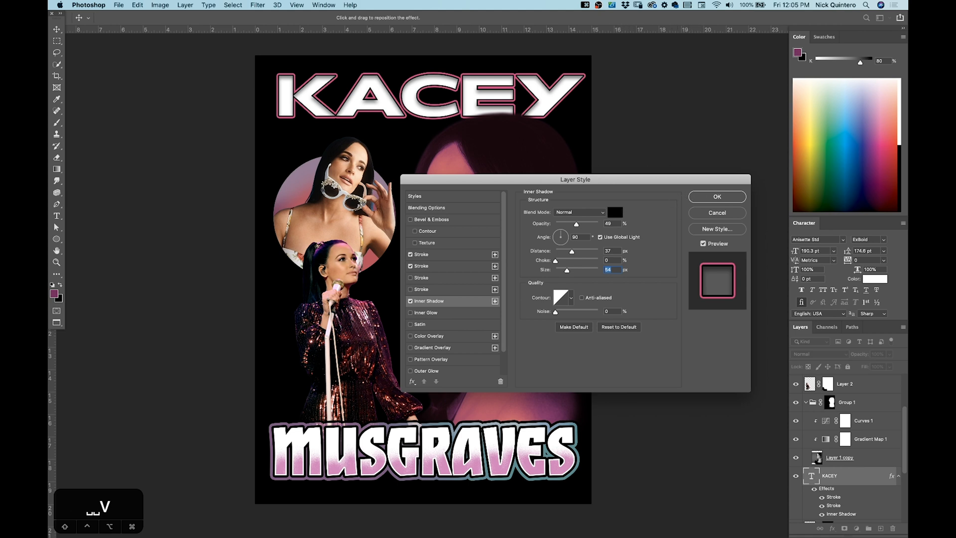
pyautogui.click(615, 212)
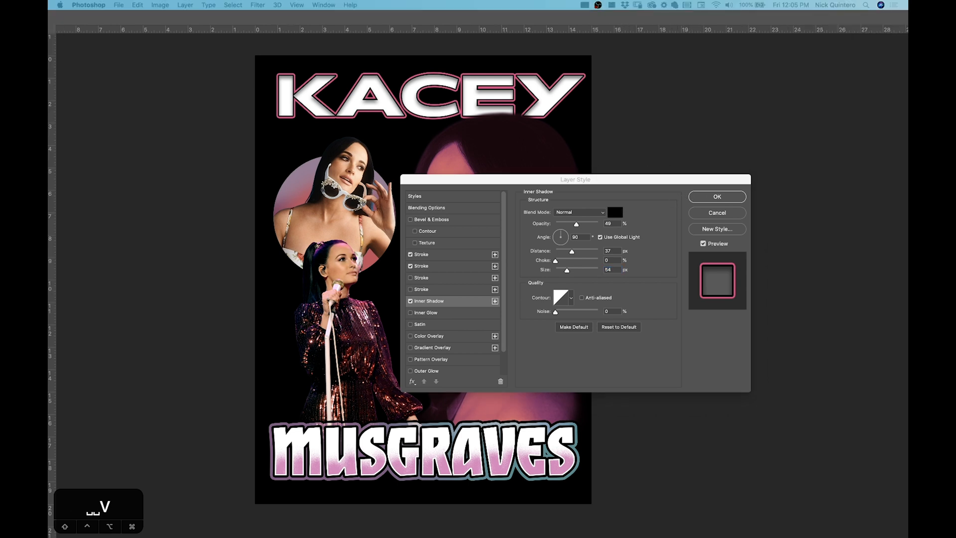
pyautogui.press('Return')
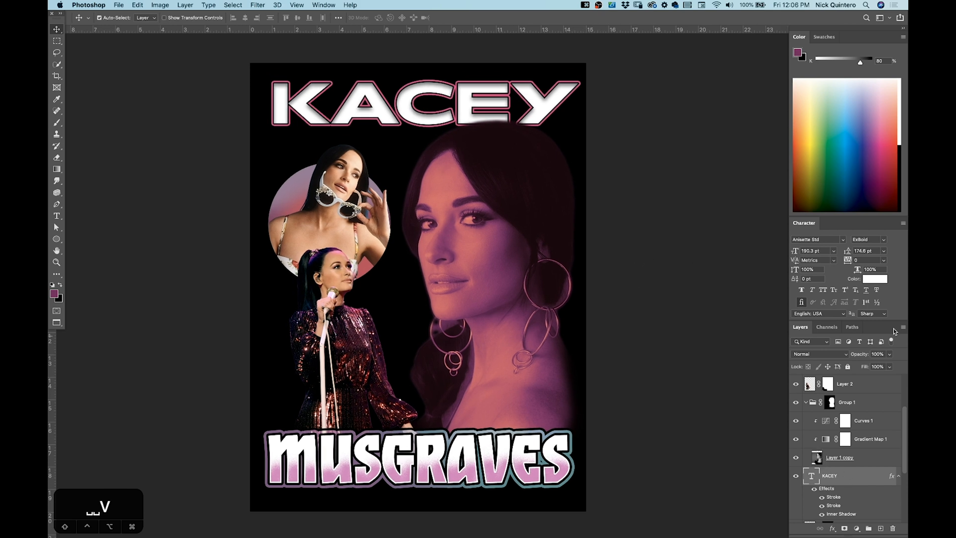
# Change the KACEY text color to a light blue, about #ace1f9
pyautogui.click(875, 278)
pyautogui.click(666, 302)
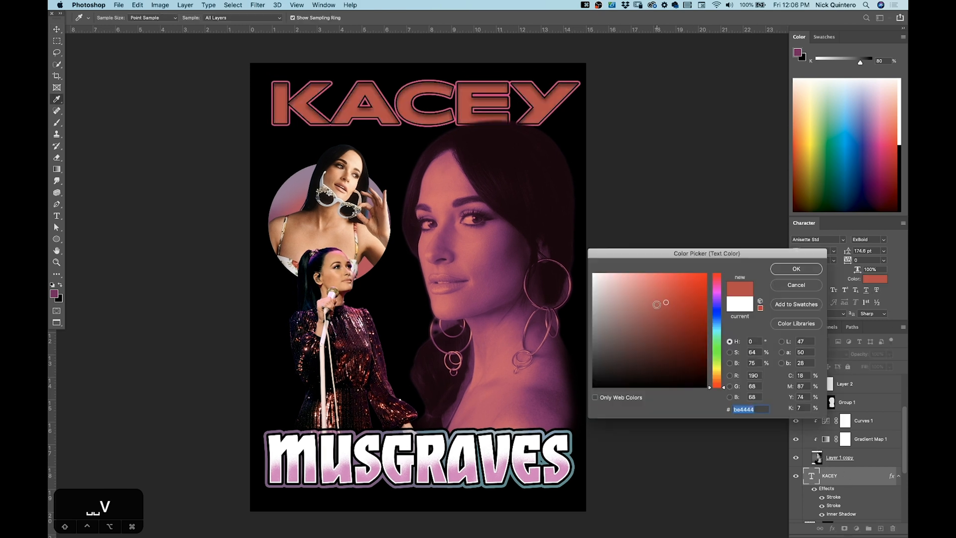
pyautogui.click(631, 293)
pyautogui.moveTo(619, 283); pyautogui.dragTo(629, 276)
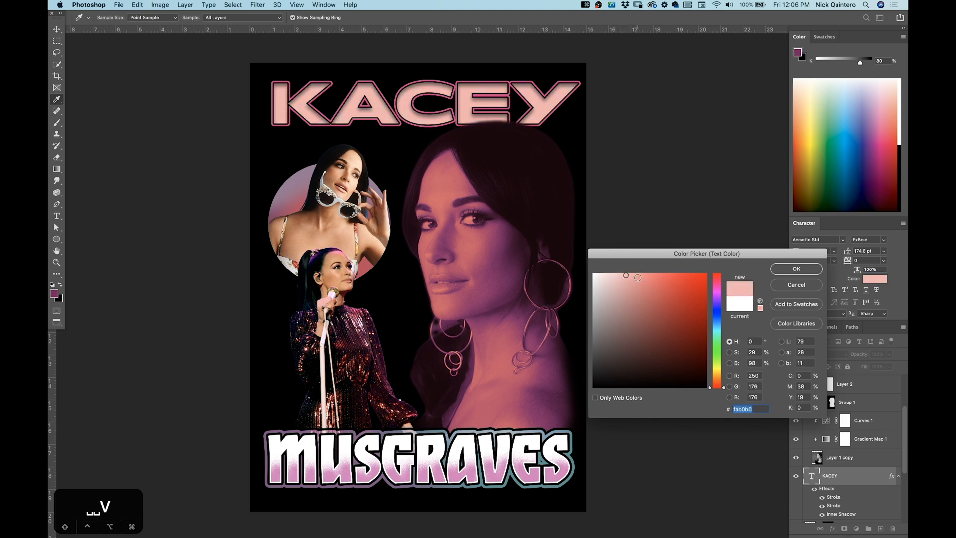
pyautogui.click(633, 276)
pyautogui.click(606, 275)
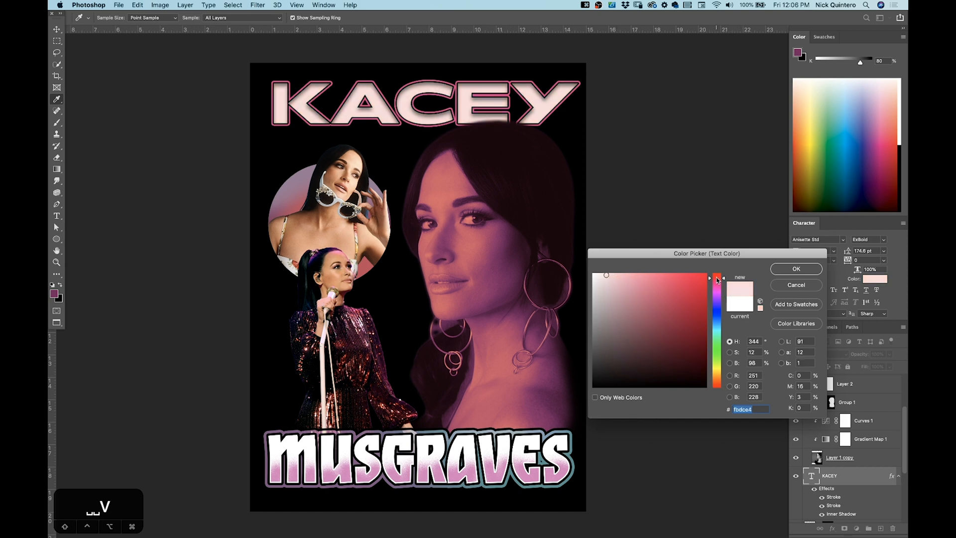
pyautogui.click(713, 293)
pyautogui.moveTo(713, 292); pyautogui.dragTo(717, 325)
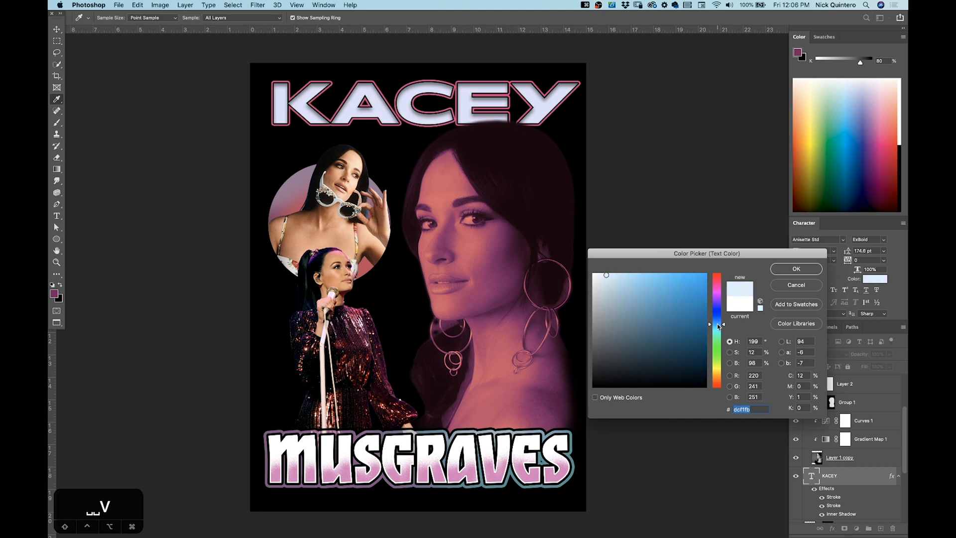
pyautogui.moveTo(613, 275); pyautogui.dragTo(620, 278)
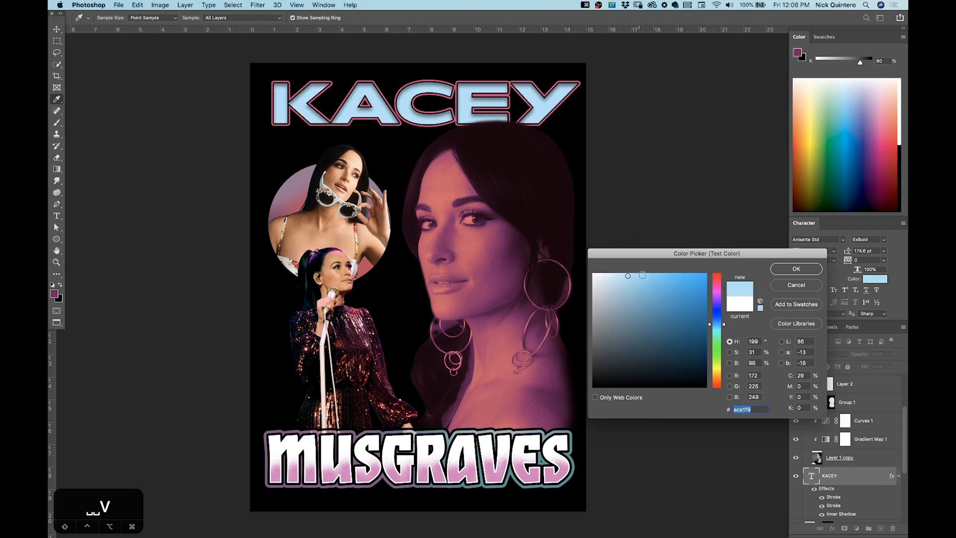
pyautogui.click(781, 269)
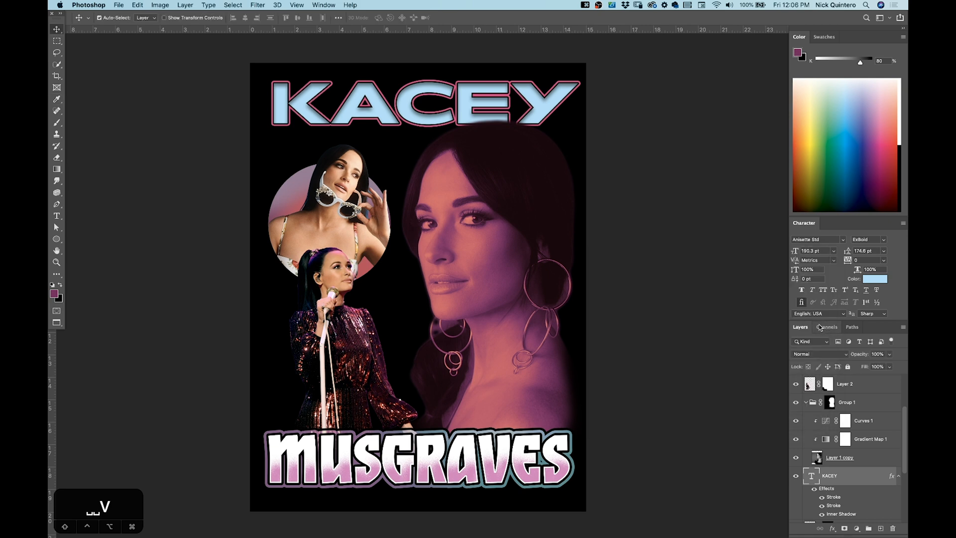
# Give the circle behind the sunglasses photo a 15 px black outside stroke and a second, wider white stroke around it
pyautogui.click(285, 184)
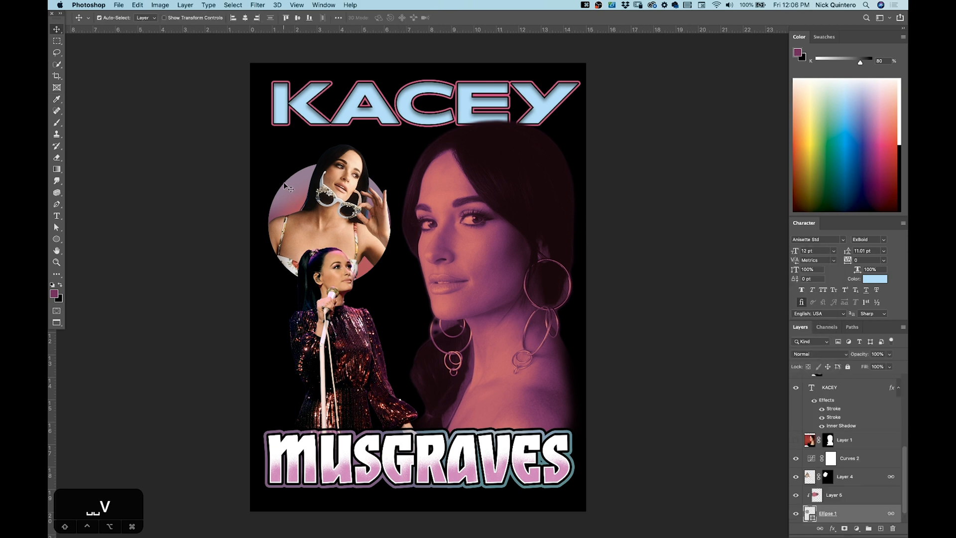
pyautogui.click(830, 527)
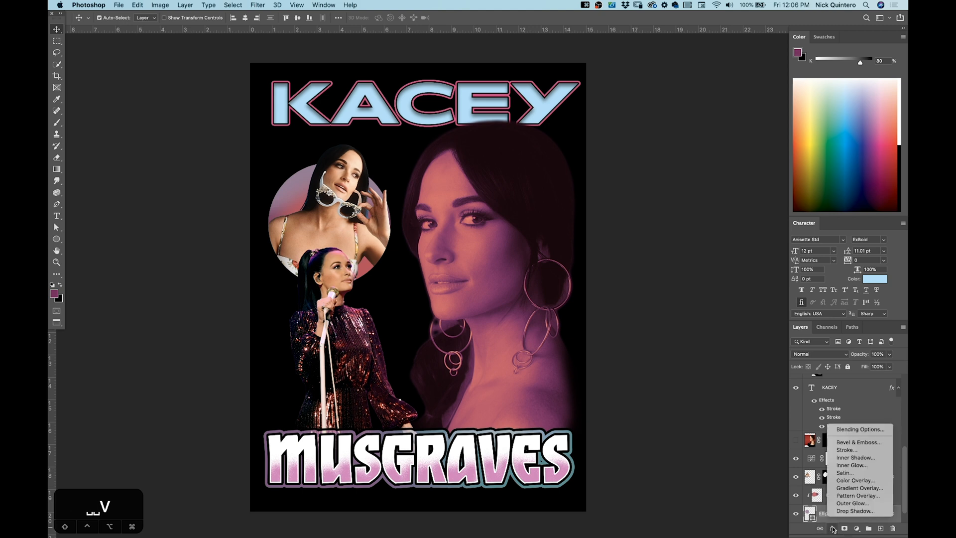
pyautogui.click(869, 451)
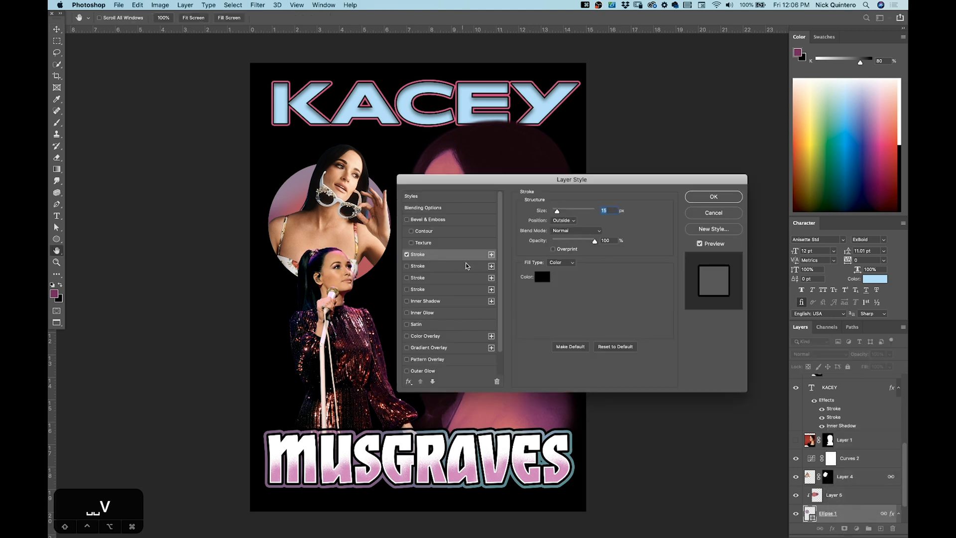
pyautogui.click(407, 267)
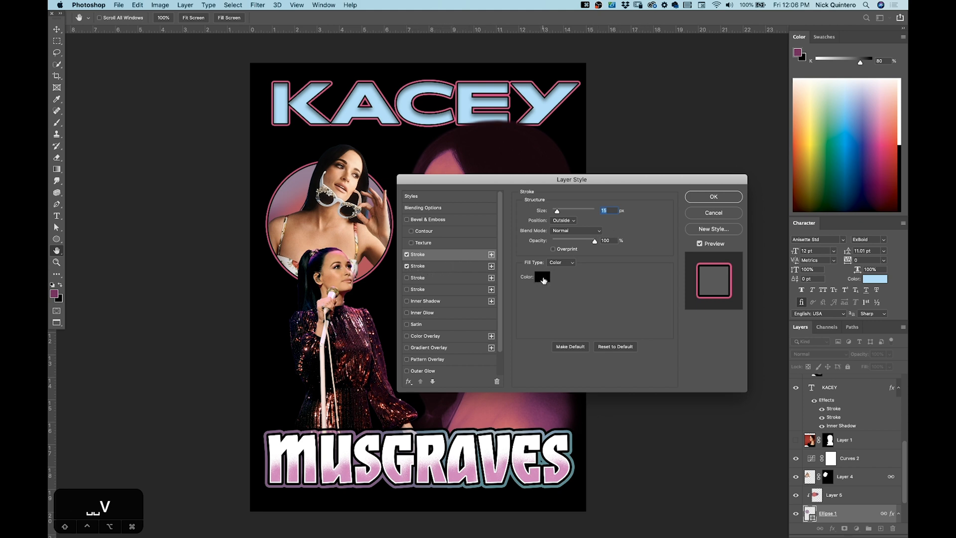
pyautogui.click(465, 265)
pyautogui.click(540, 276)
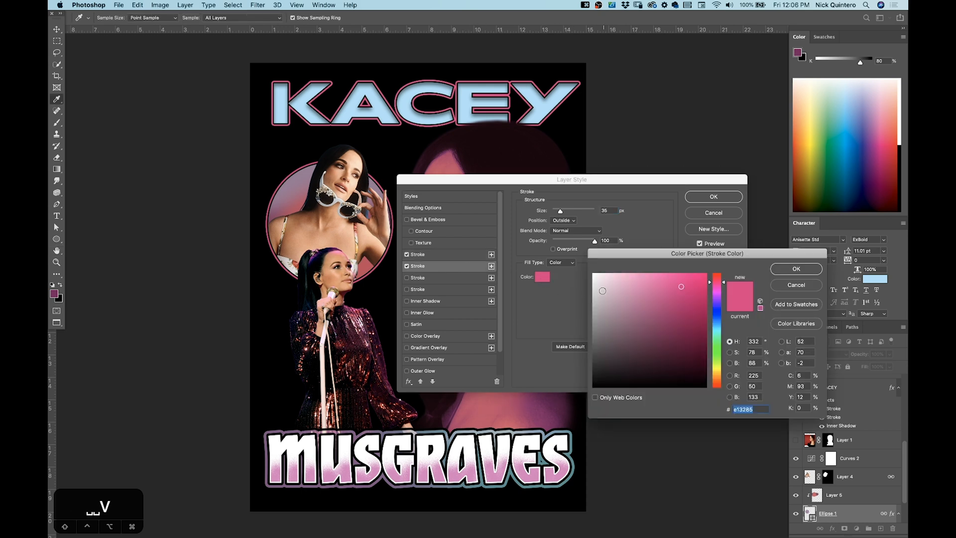
pyautogui.click(593, 273)
pyautogui.click(791, 268)
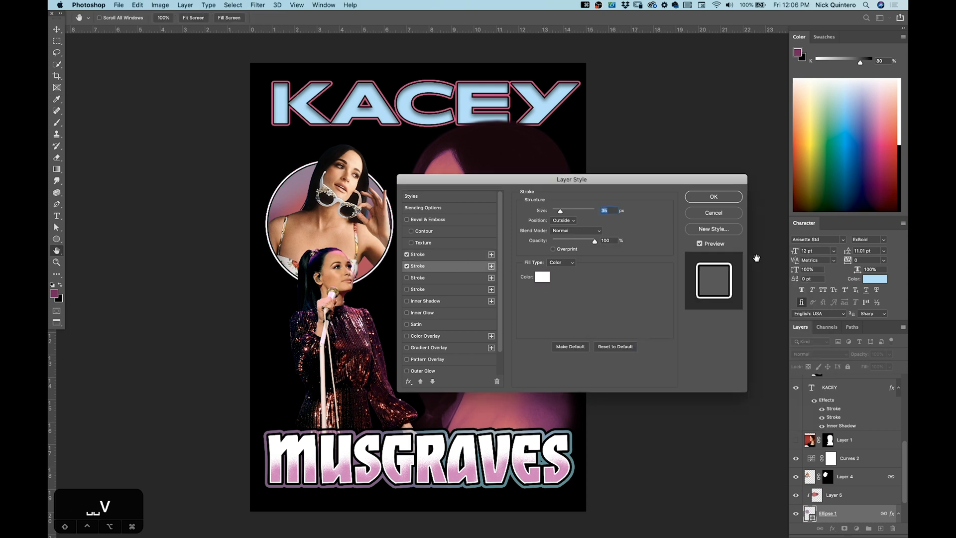
pyautogui.click(714, 198)
pyautogui.moveTo(586, 252); pyautogui.dragTo(628, 244)
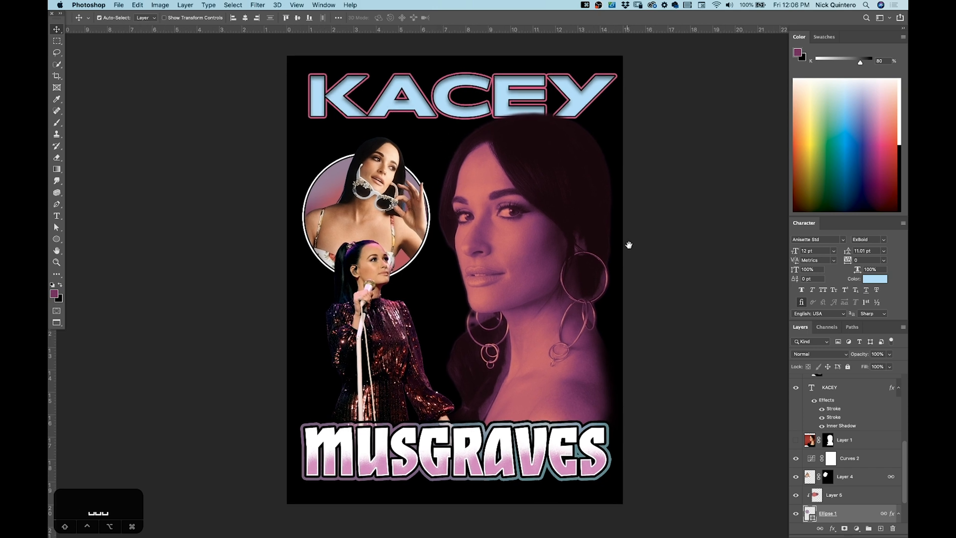
pyautogui.click(542, 202)
pyautogui.moveTo(521, 288); pyautogui.dragTo(540, 258)
pyautogui.press('super+t')
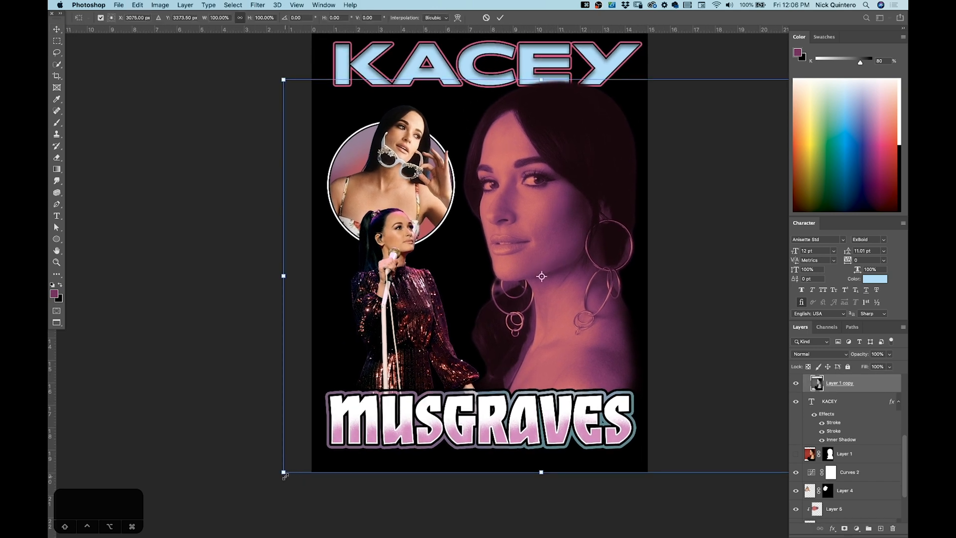
pyautogui.moveTo(285, 476); pyautogui.dragTo(272, 480)
pyautogui.press('Escape')
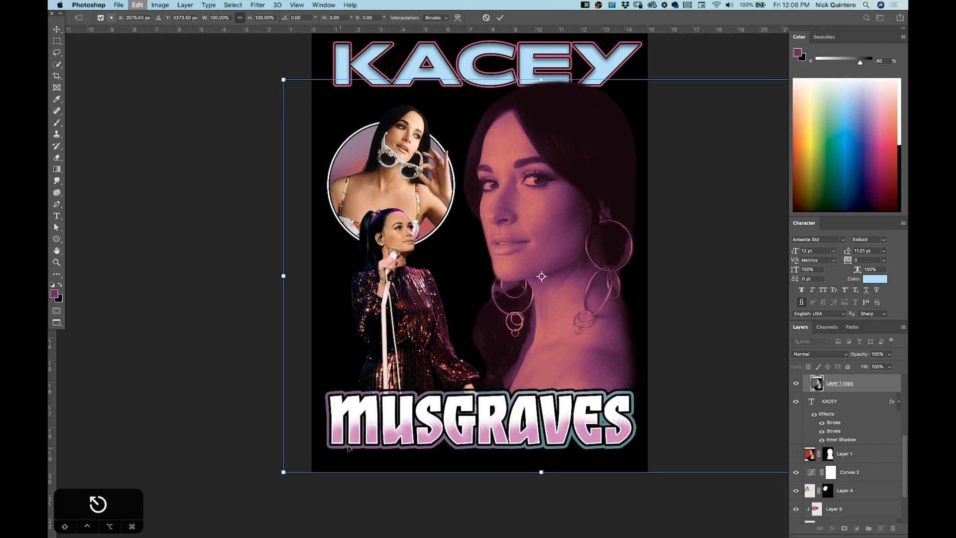
# Scale up the large purple-pink portrait together with its mask by transforming Group 1
pyautogui.scroll(3, 867, 420)
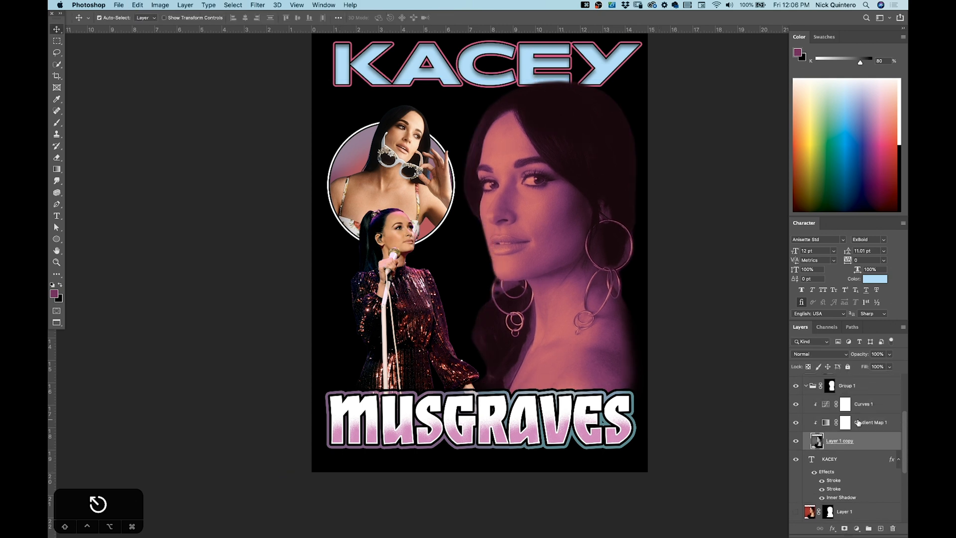
pyautogui.click(844, 407)
pyautogui.hotkey('ctrl', 't')
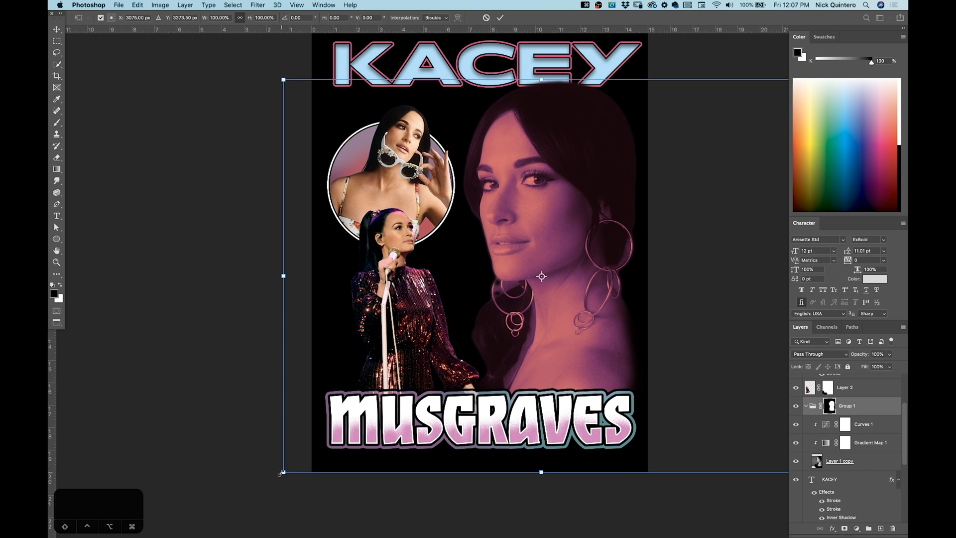
pyautogui.moveTo(280, 473); pyautogui.dragTo(238, 490)
pyautogui.moveTo(571, 175)
pyautogui.mouseDown()
pyautogui.moveTo(583, 178)
pyautogui.moveTo(579, 162)
pyautogui.mouseUp()
pyautogui.press('Return')
# Switch the Move tool's auto-select to Group and shift the large portrait group slightly left
pyautogui.click(145, 17)
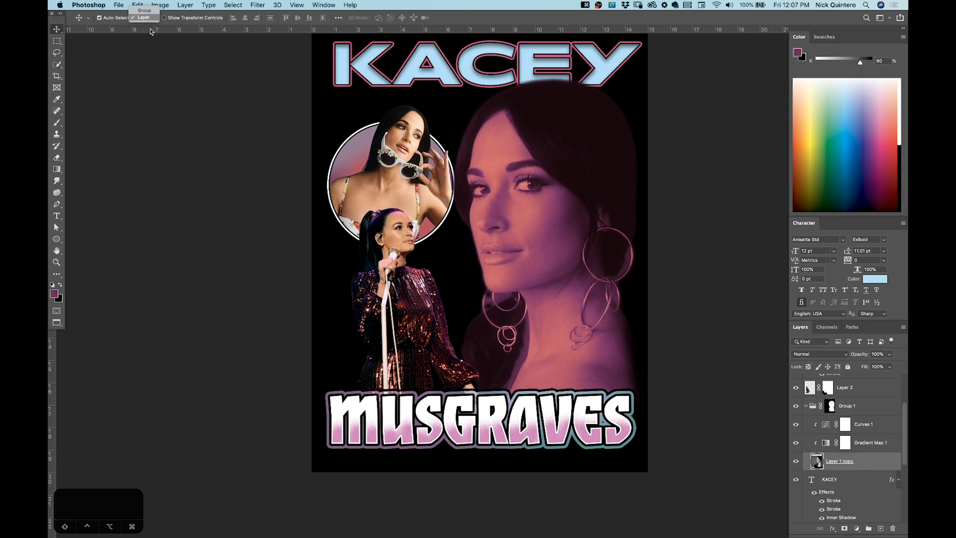
pyautogui.click(144, 11)
pyautogui.click(585, 161)
pyautogui.moveTo(582, 157); pyautogui.dragTo(580, 156)
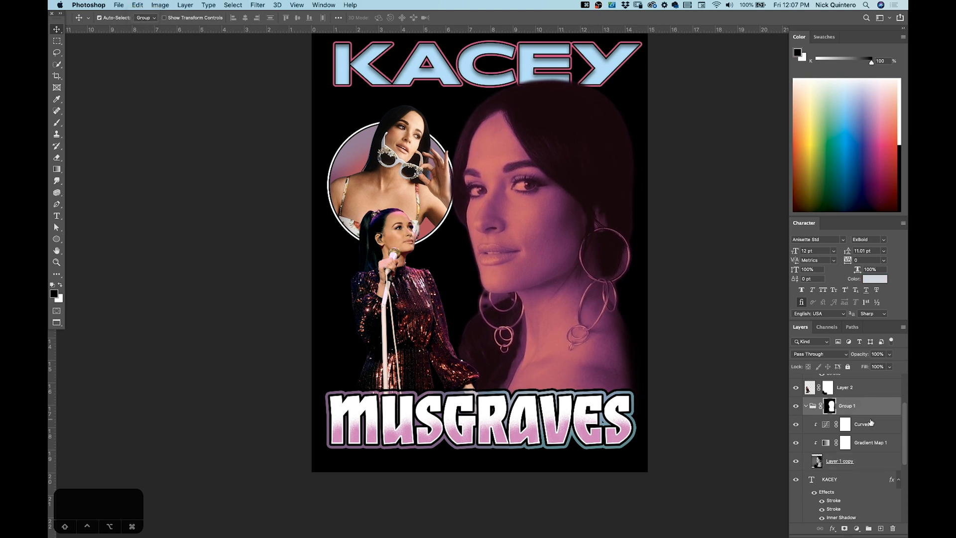
# Darken the portrait's midtones in Curves 1 by moving the middle point to input 161, output 109
pyautogui.scroll(-2, 835, 453)
pyautogui.click(827, 404)
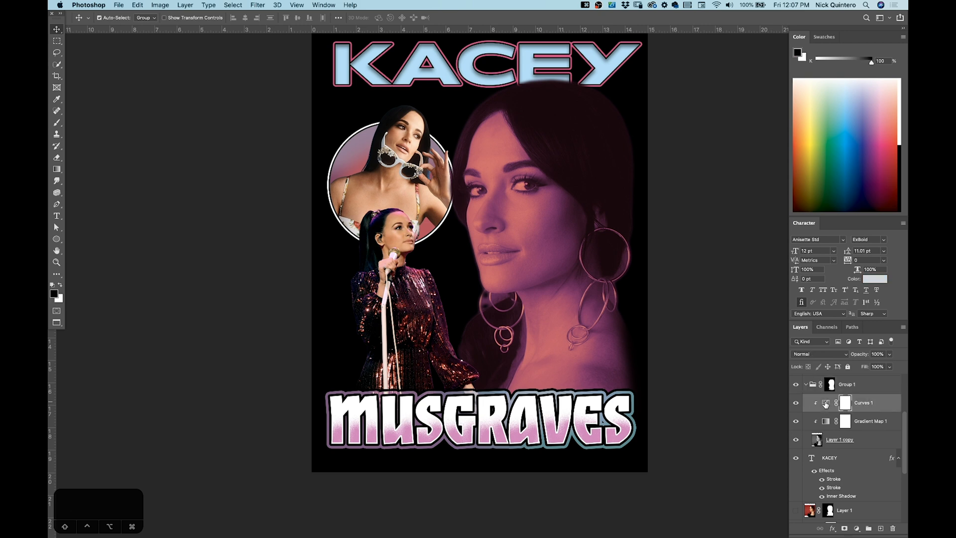
pyautogui.doubleClick(828, 404)
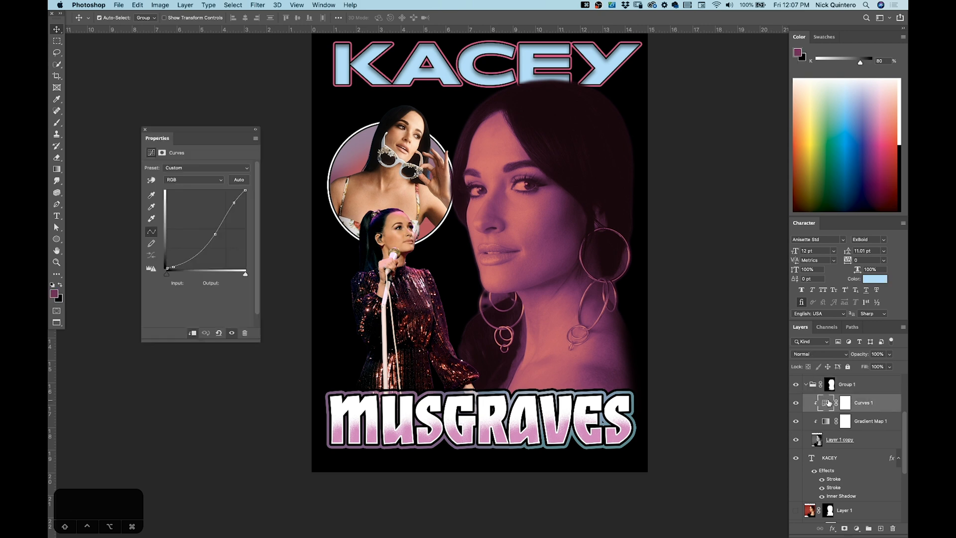
pyautogui.click(216, 235)
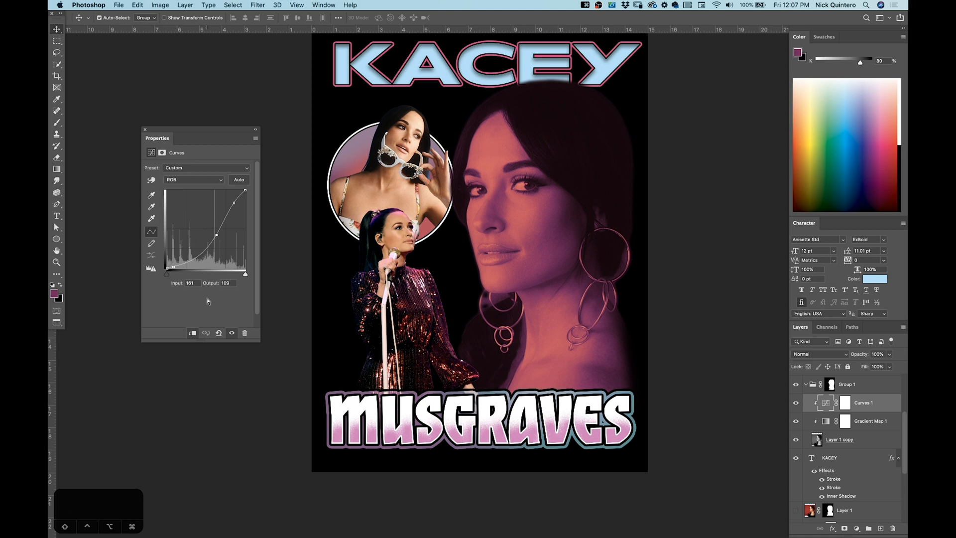
pyautogui.click(145, 129)
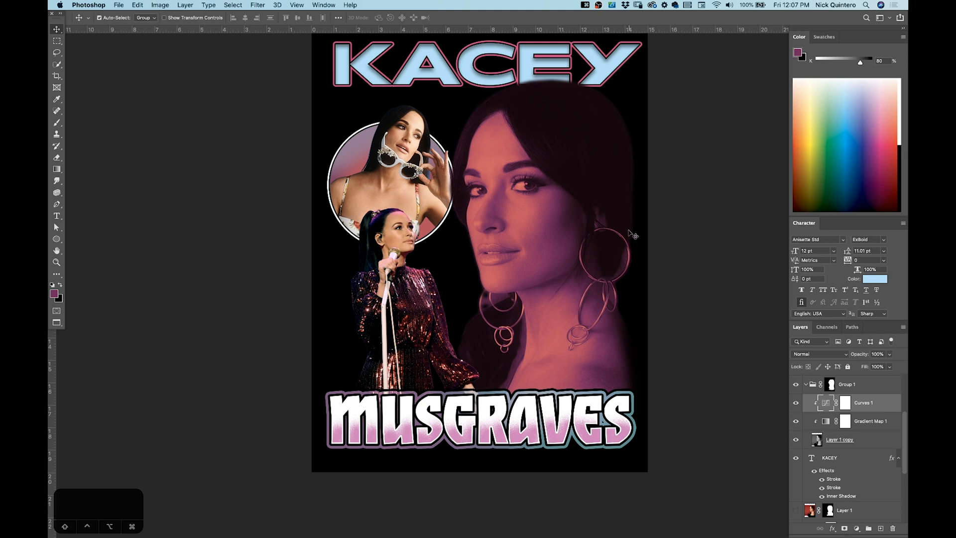
# Move the portrait gradient map's dark maroon stop slightly inward and make the stop at the dark end black
pyautogui.doubleClick(827, 422)
pyautogui.click(188, 171)
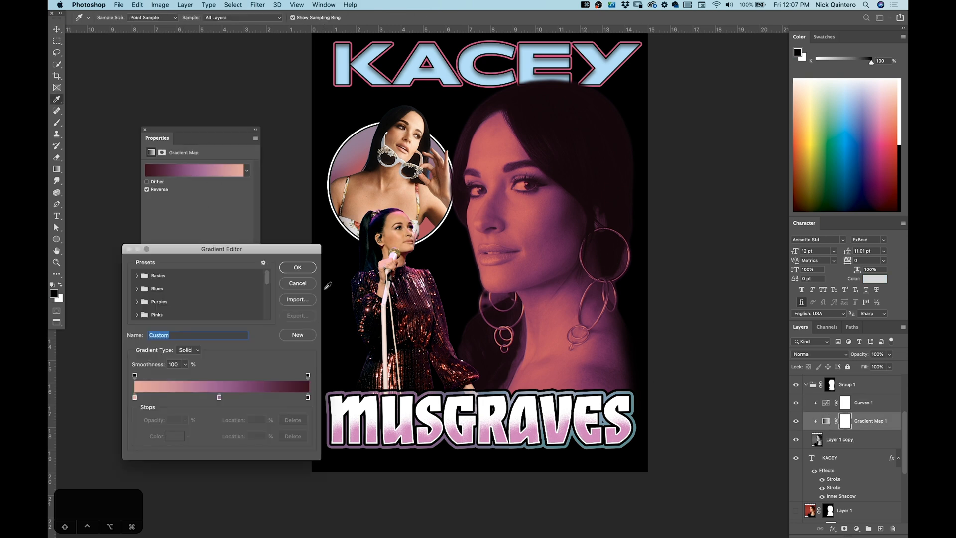
pyautogui.moveTo(307, 398); pyautogui.dragTo(301, 401)
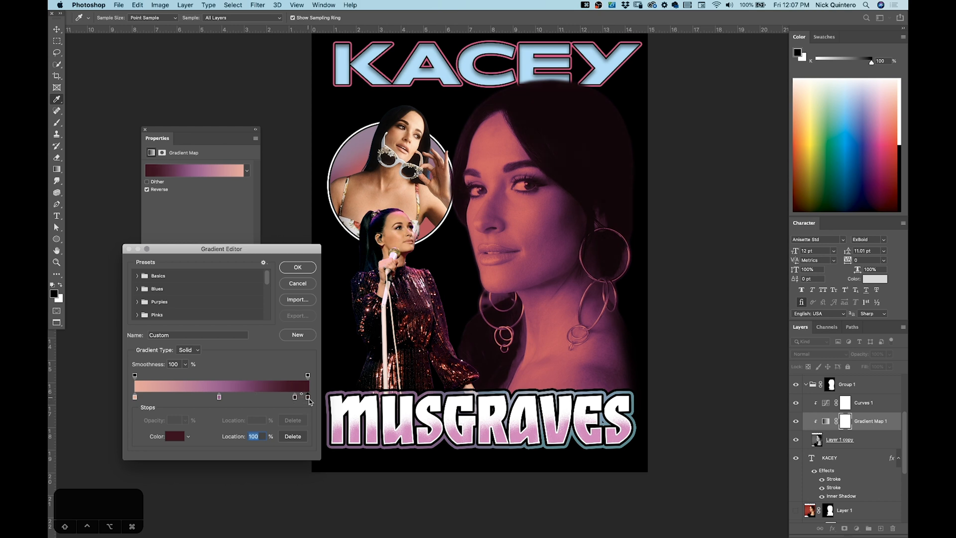
pyautogui.doubleClick(307, 397)
pyautogui.moveTo(684, 365); pyautogui.dragTo(717, 389)
pyautogui.click(798, 271)
pyautogui.click(297, 267)
pyautogui.press('v')
pyautogui.press('v')
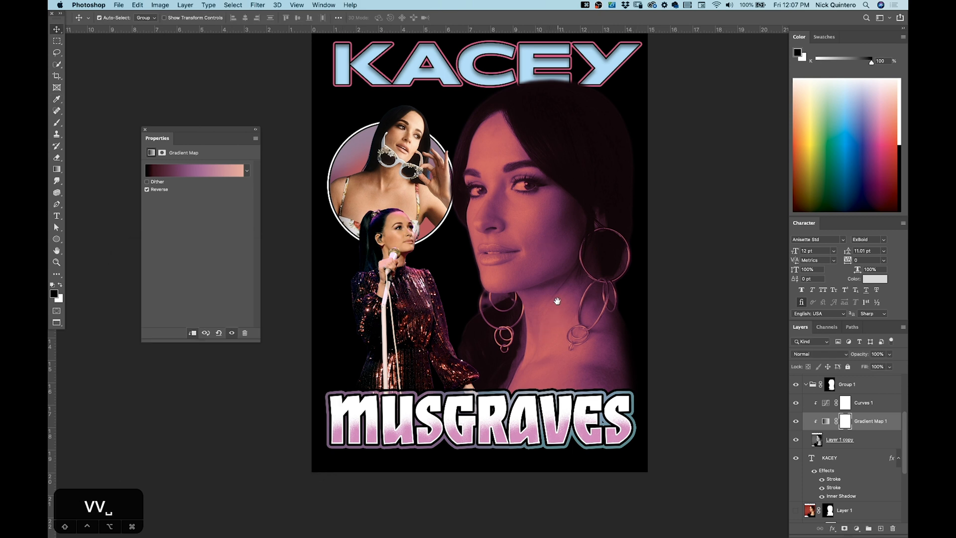
# Add a Curves adjustment above Layer 2 with a contrast curve, mapping input 235 to 242 and input 23 to 11
pyautogui.moveTo(552, 270); pyautogui.dragTo(613, 299)
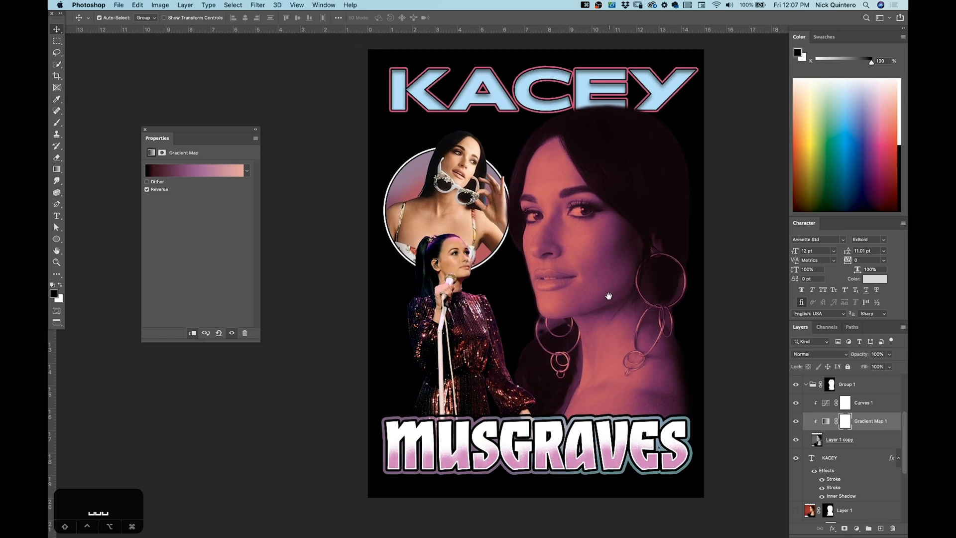
pyautogui.press('v')
pyautogui.press('v')
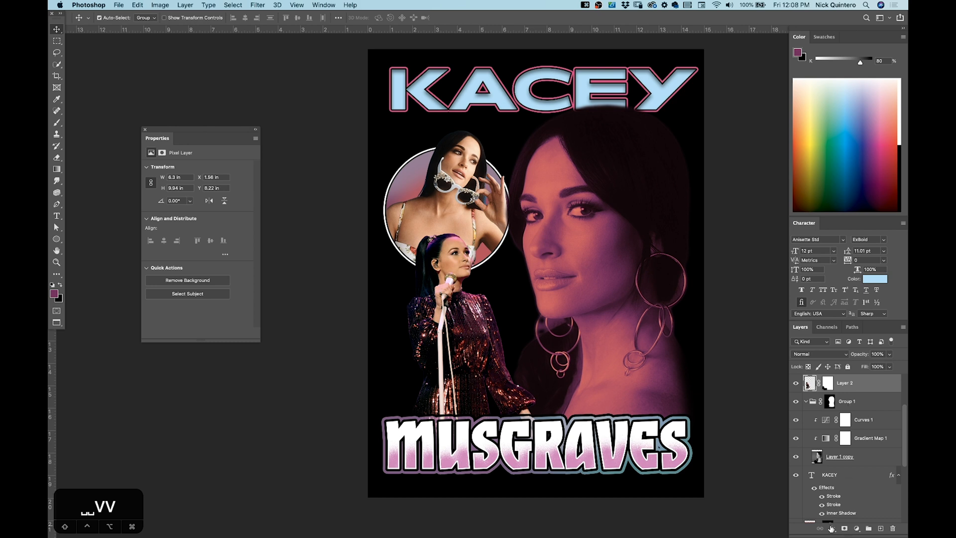
pyautogui.click(831, 528)
pyautogui.click(857, 528)
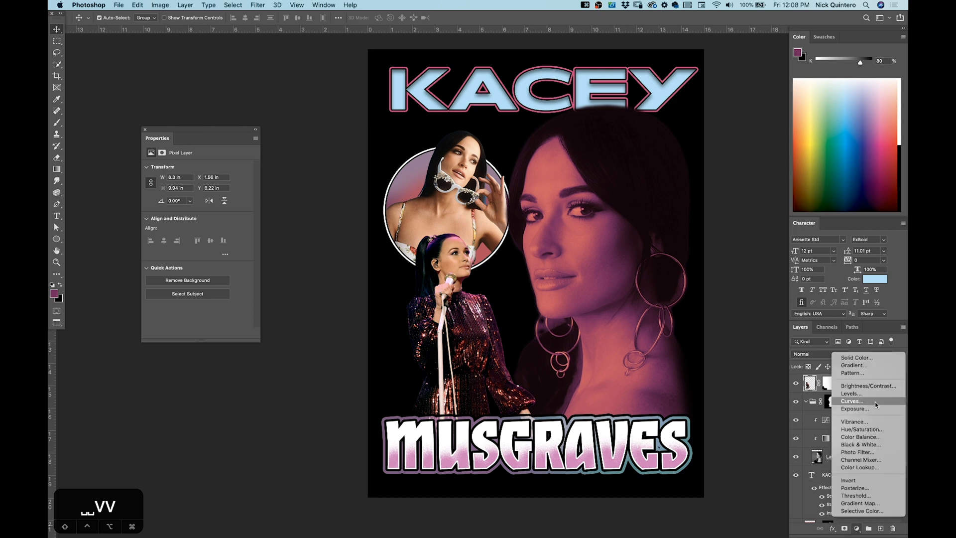
pyautogui.click(852, 401)
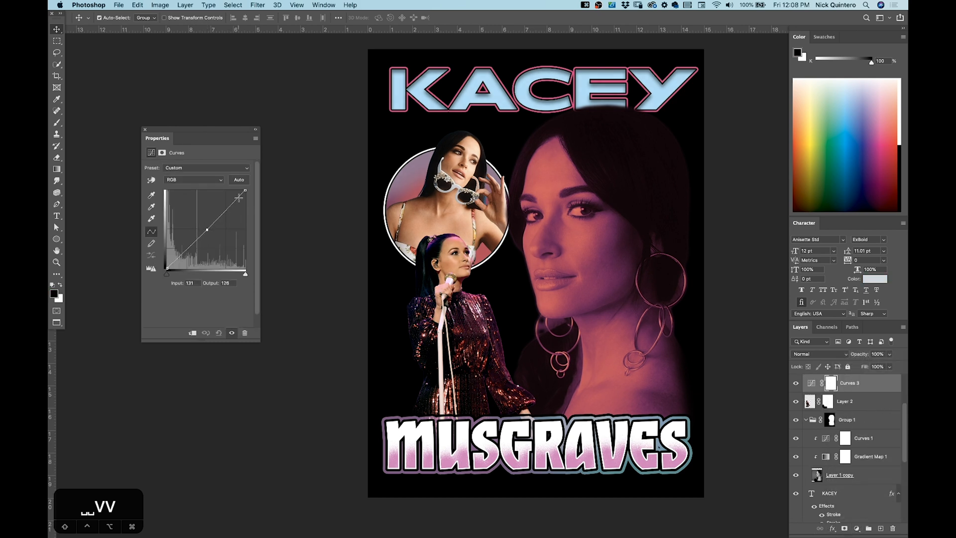
pyautogui.moveTo(239, 198); pyautogui.dragTo(239, 194)
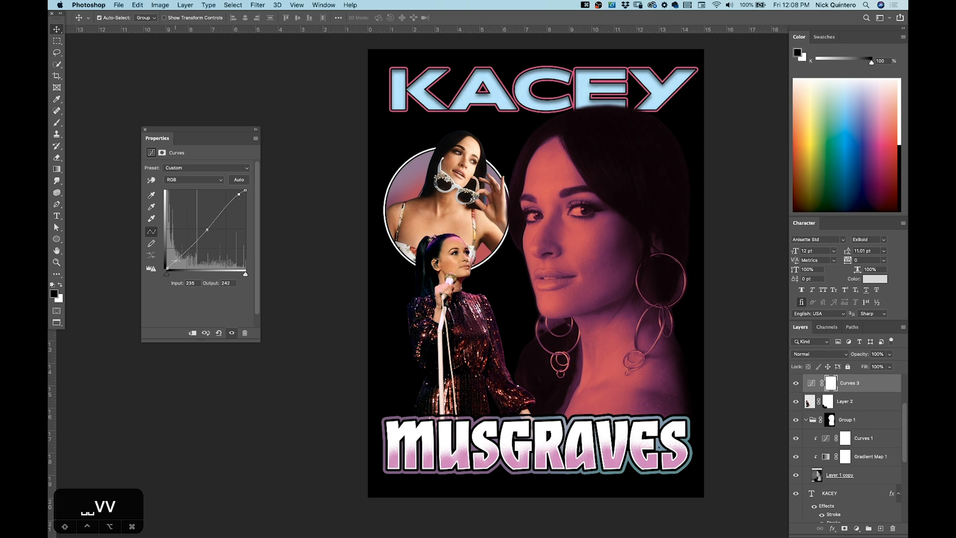
pyautogui.moveTo(174, 261); pyautogui.dragTo(174, 265)
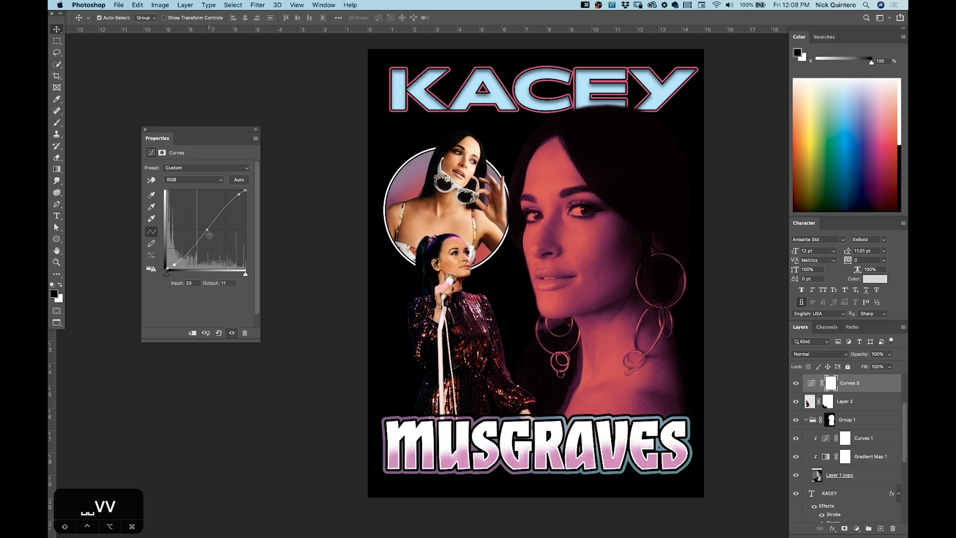
# Fine-tune the Curves 3 midpoint, and clip Curves 3 to Layer 2 and Curves 2 to Layer 4
pyautogui.moveTo(208, 230); pyautogui.dragTo(206, 229)
pyautogui.keyDown('alt'); pyautogui.click(870, 391); pyautogui.keyUp('alt')
pyautogui.scroll(3, 861, 427)
pyautogui.scroll(-5, 861, 429)
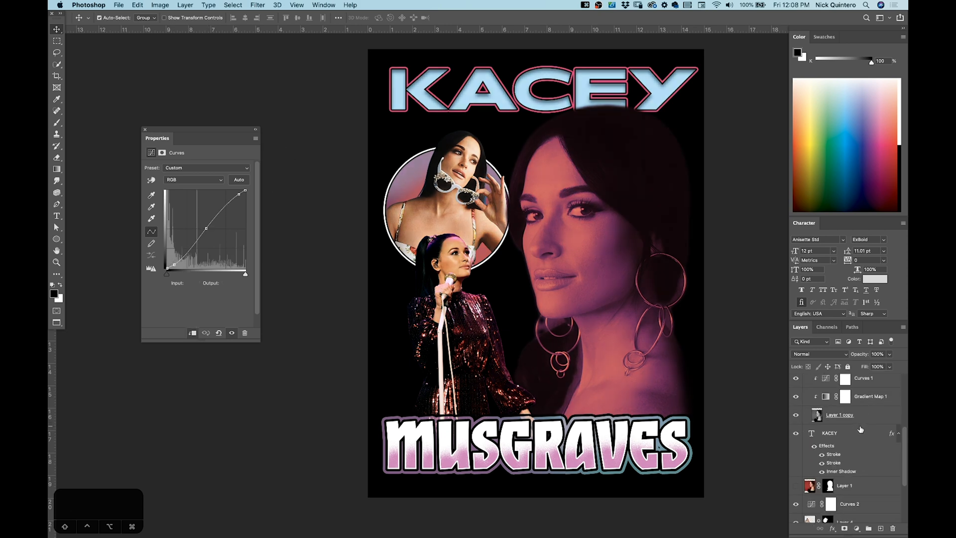
pyautogui.scroll(-3, 861, 429)
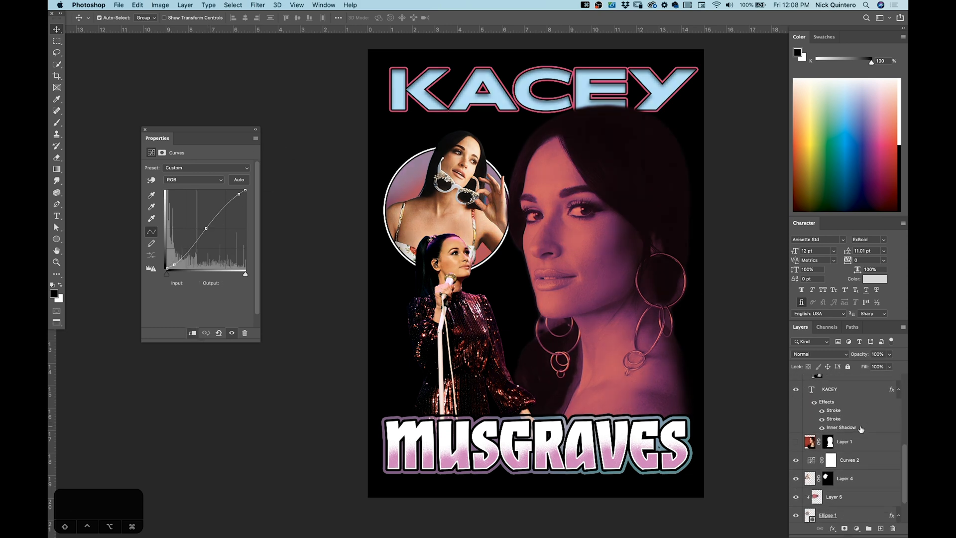
pyautogui.keyDown('alt'); pyautogui.click(867, 453); pyautogui.keyUp('alt')
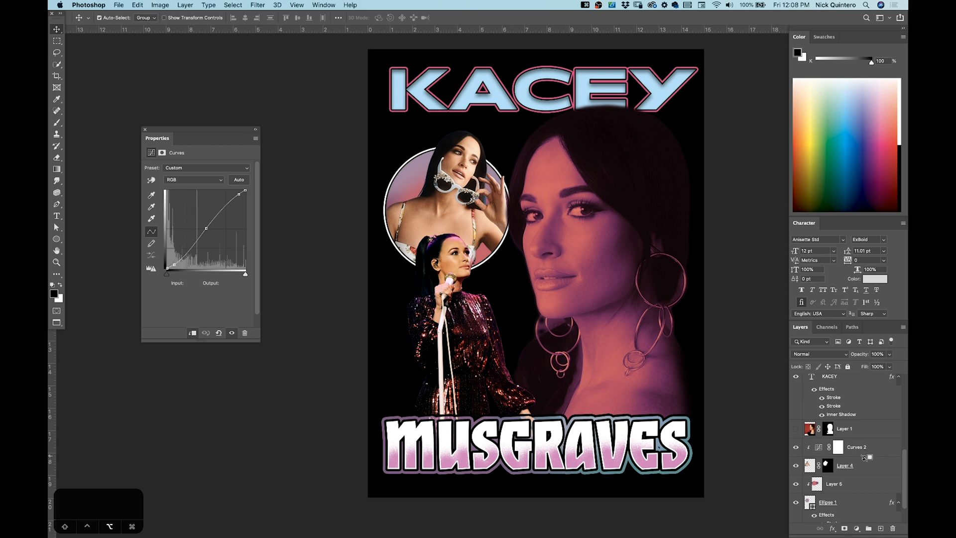
# Strengthen the contrast in Curves 3 by mapping input 30 to 8 and input 228 to 244, and readjust the midpoint
pyautogui.scroll(5, 852, 411)
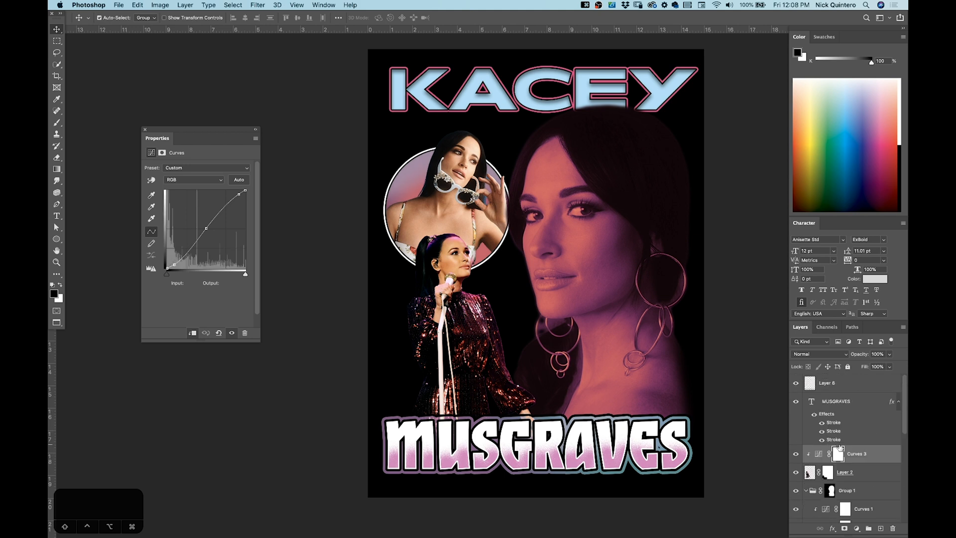
pyautogui.click(815, 454)
pyautogui.click(175, 266)
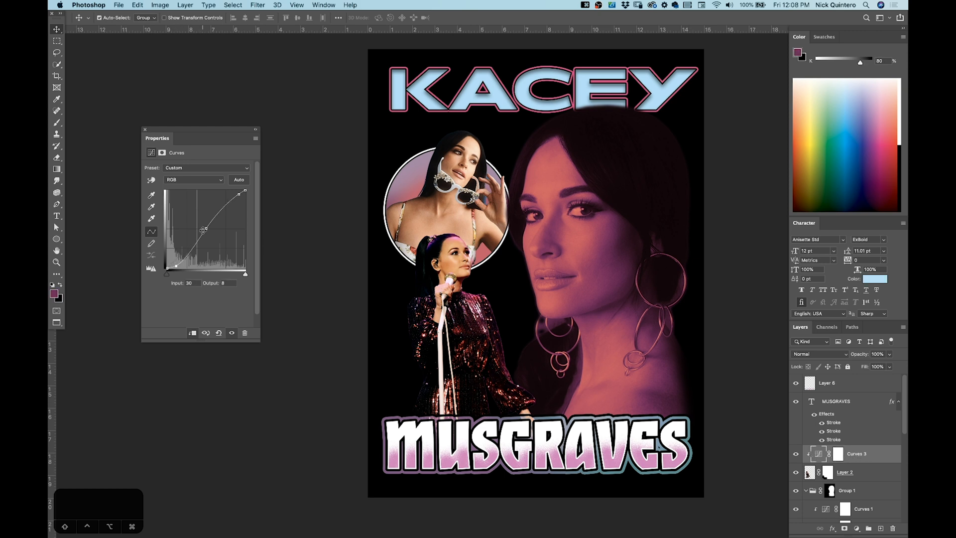
pyautogui.moveTo(203, 229); pyautogui.dragTo(209, 229)
pyautogui.moveTo(239, 195); pyautogui.dragTo(237, 194)
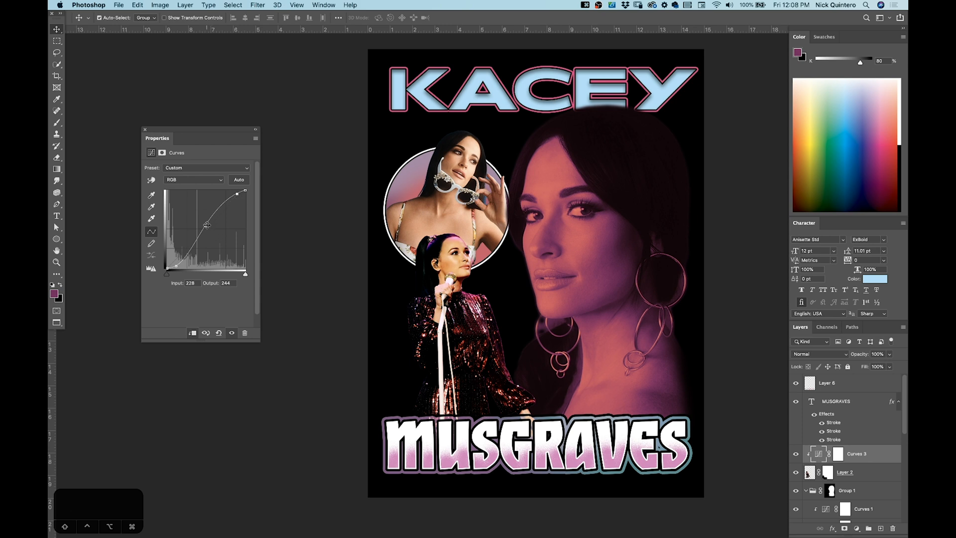
pyautogui.moveTo(206, 225); pyautogui.dragTo(206, 227)
pyautogui.click(146, 129)
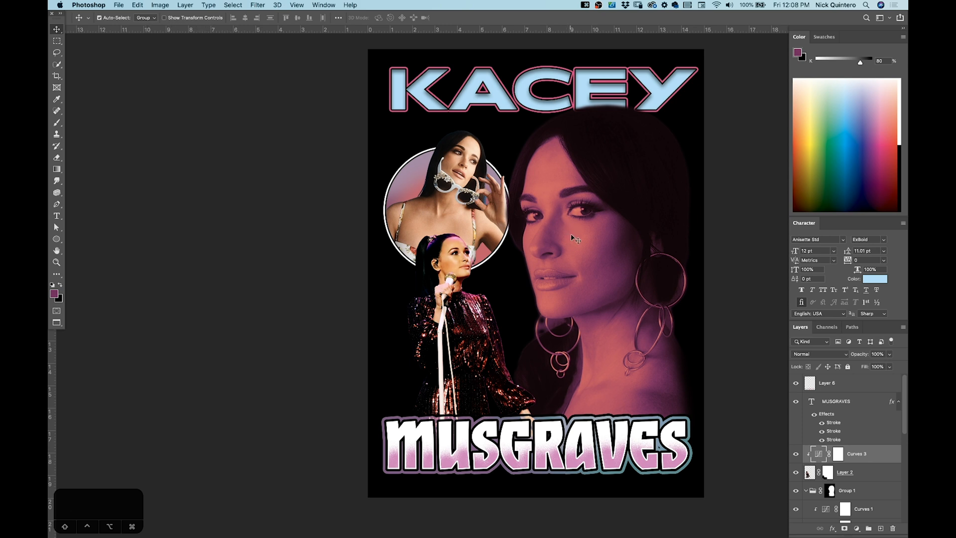
pyautogui.moveTo(605, 261); pyautogui.dragTo(588, 252)
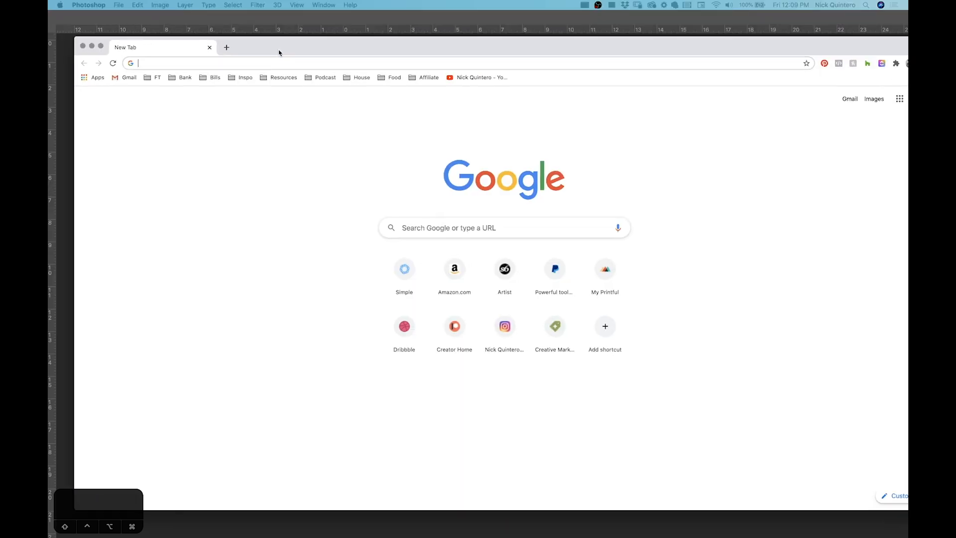
# Switch to Chrome, open pexels.com and search for "butterfly"
pyautogui.moveTo(279, 50); pyautogui.dragTo(266, 43)
pyautogui.click(264, 58)
pyautogui.write('pexels.com')
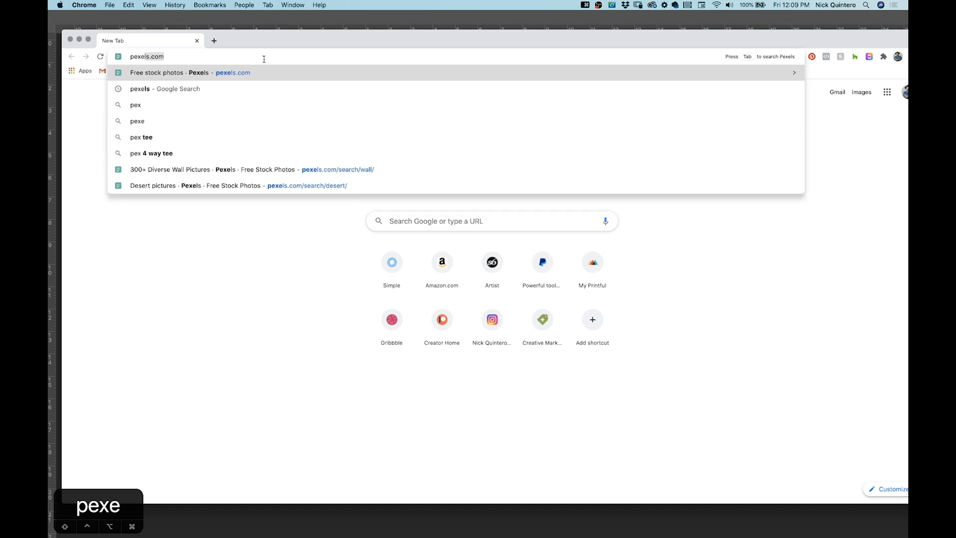
pyautogui.press('Return')
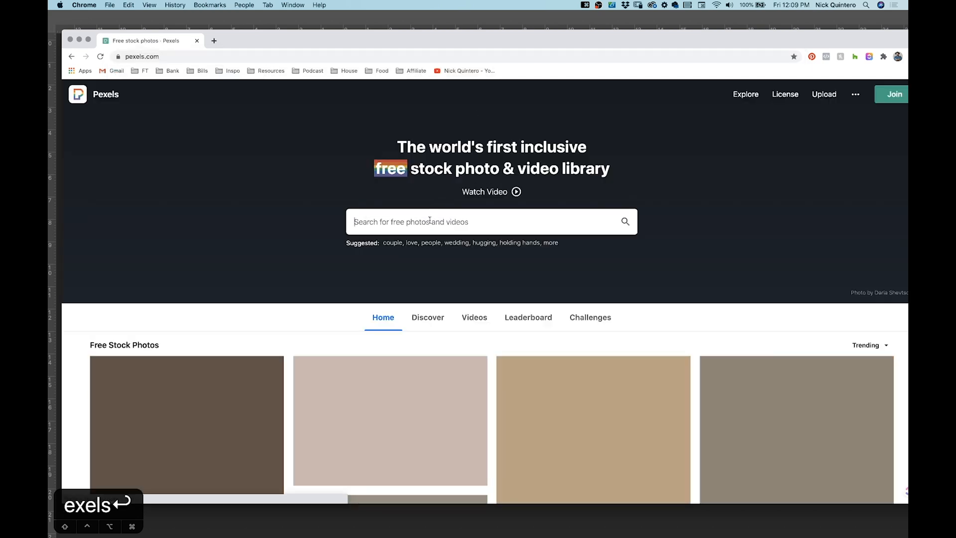
pyautogui.write('butterfly')
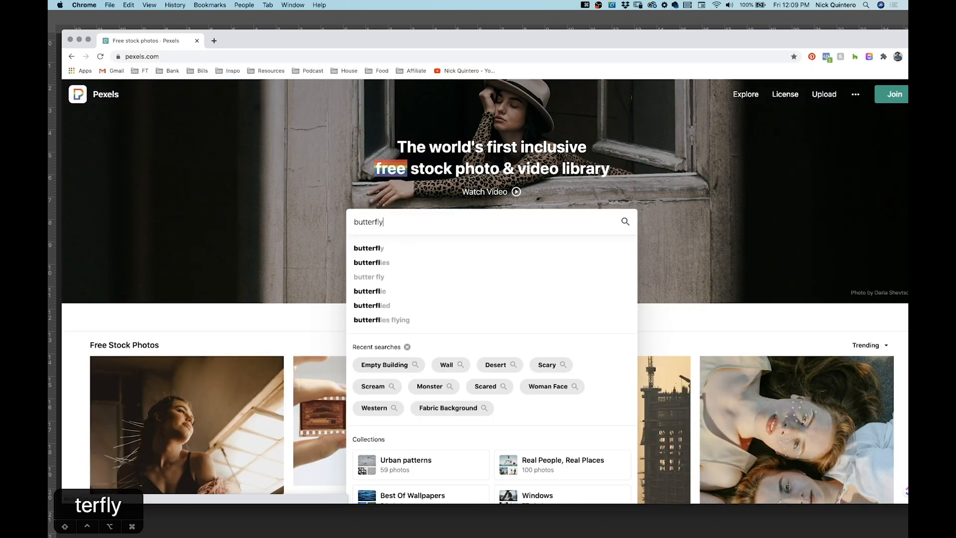
pyautogui.press('Return')
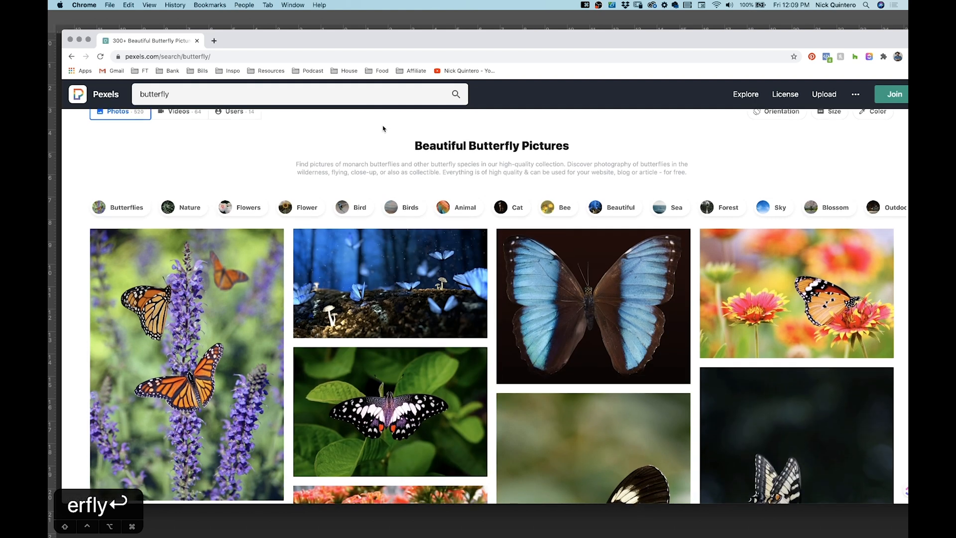
# Find and download the close-up photo of the black butterfly with light blue spots, and show the downloaded file in Finder
pyautogui.scroll(-5, 383, 129)
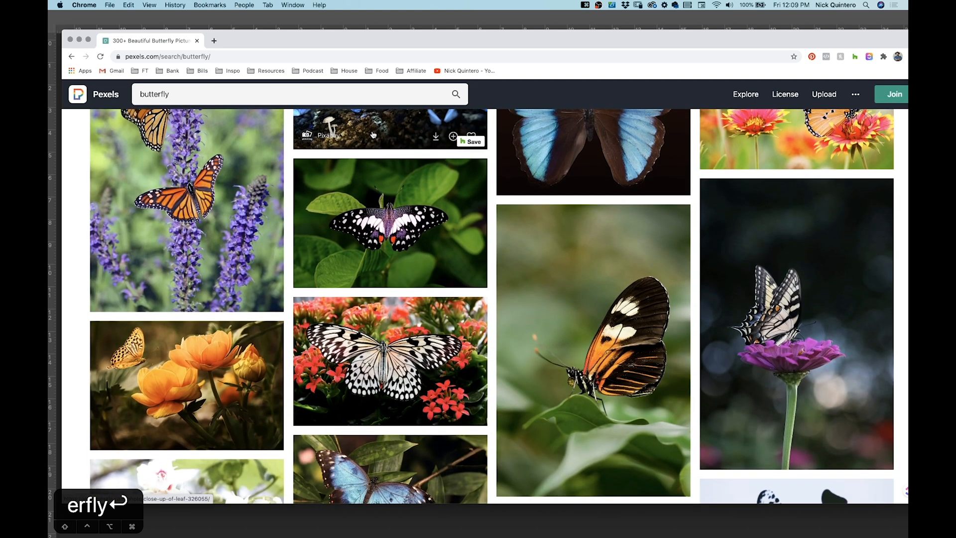
pyautogui.scroll(-4, 373, 135)
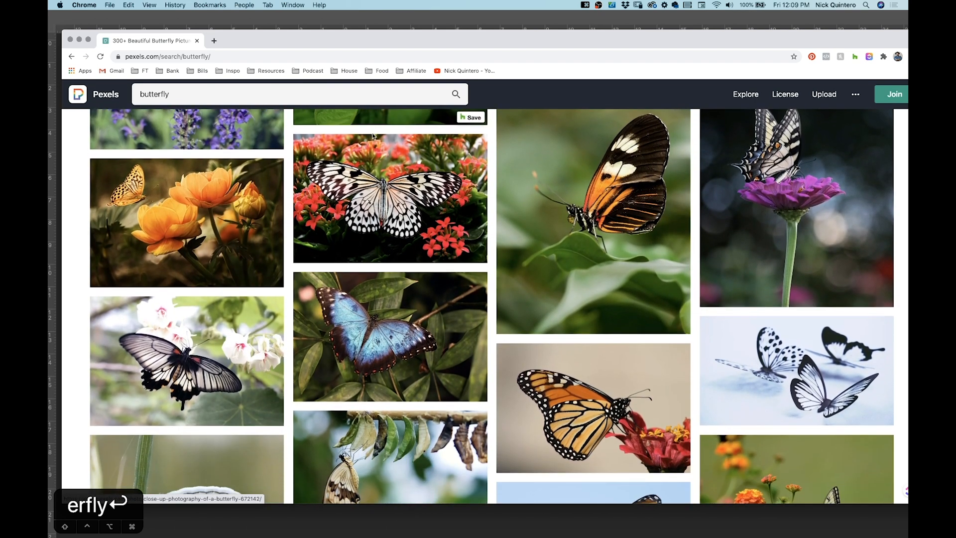
pyautogui.scroll(-4, 372, 136)
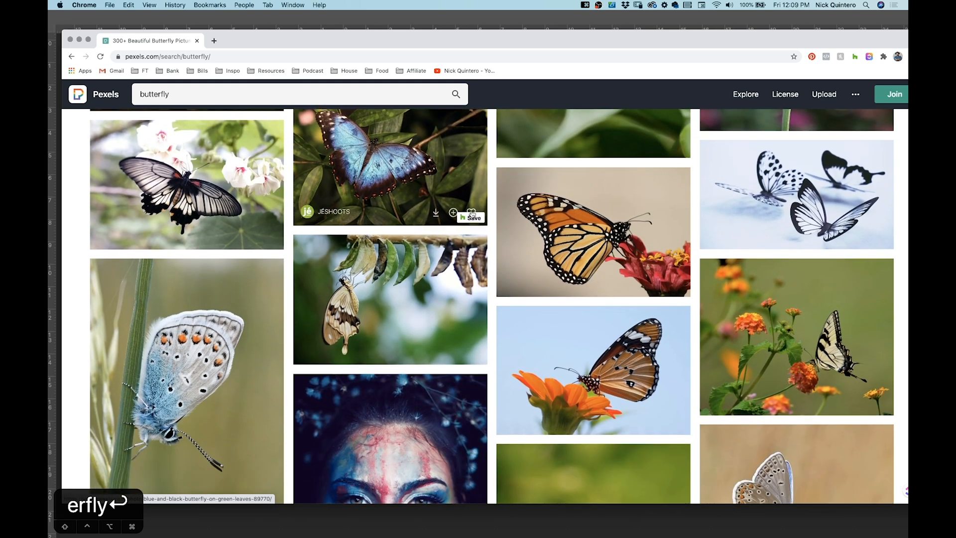
pyautogui.scroll(-8, 560, 233)
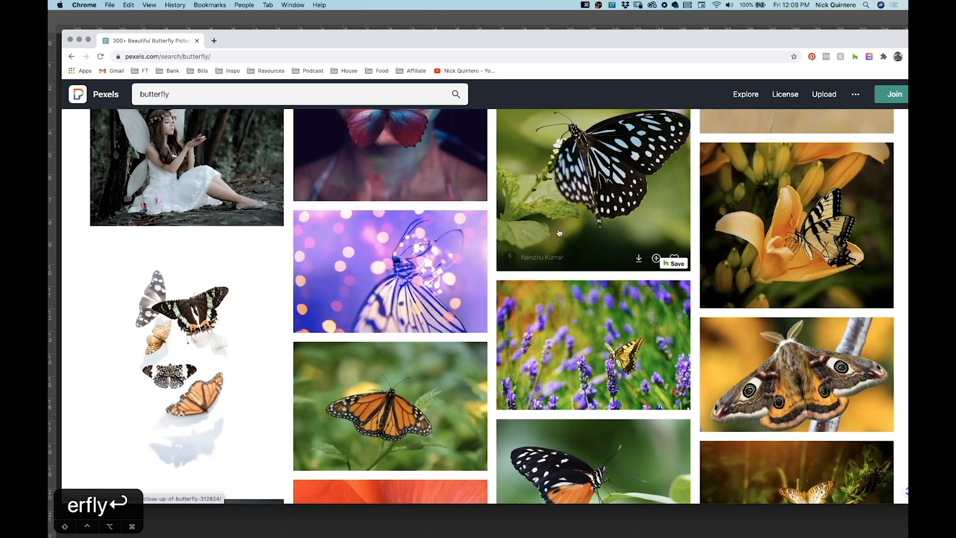
pyautogui.scroll(3, 559, 232)
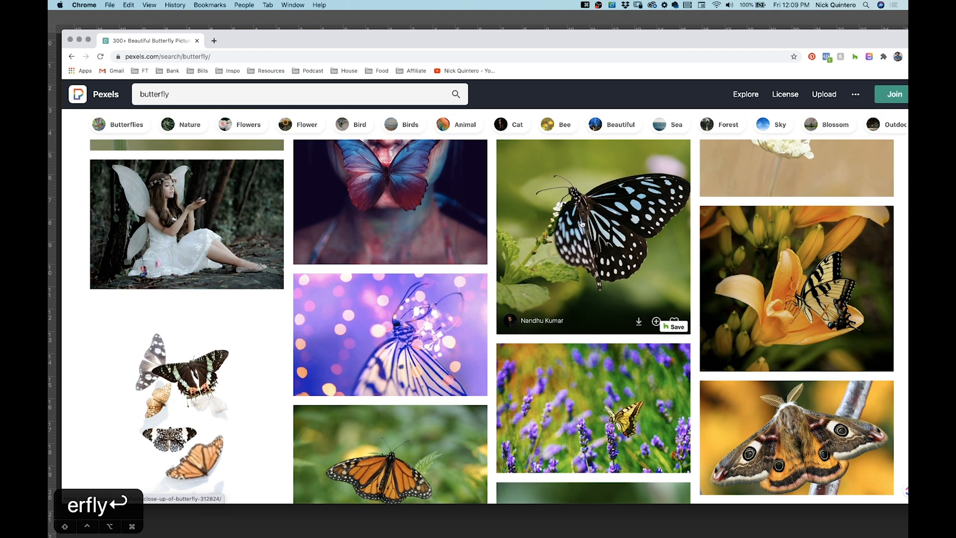
pyautogui.click(582, 224)
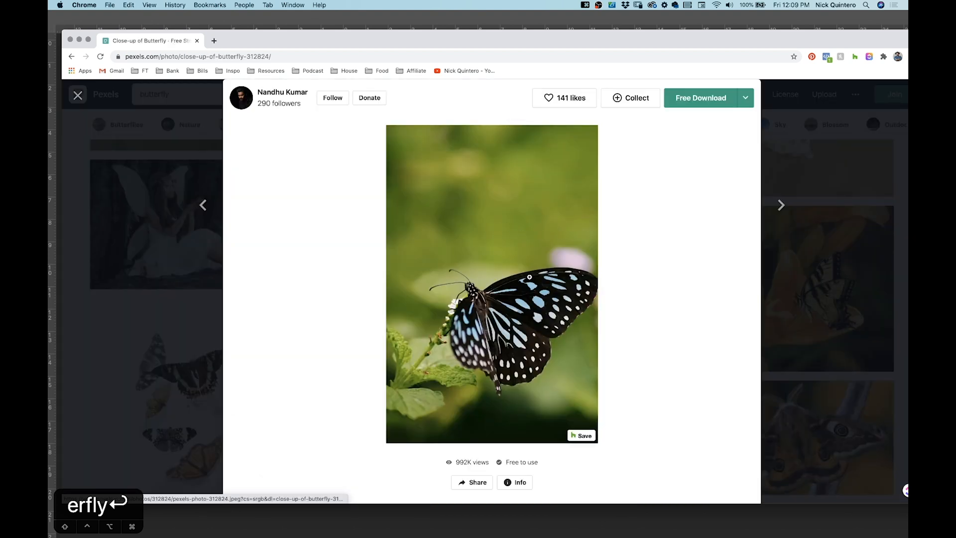
pyautogui.click(702, 99)
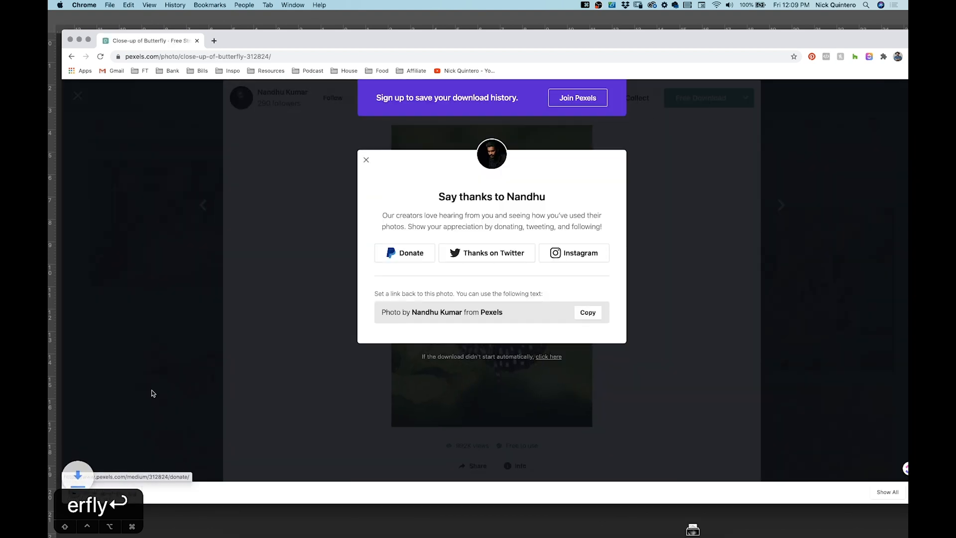
pyautogui.click(159, 491)
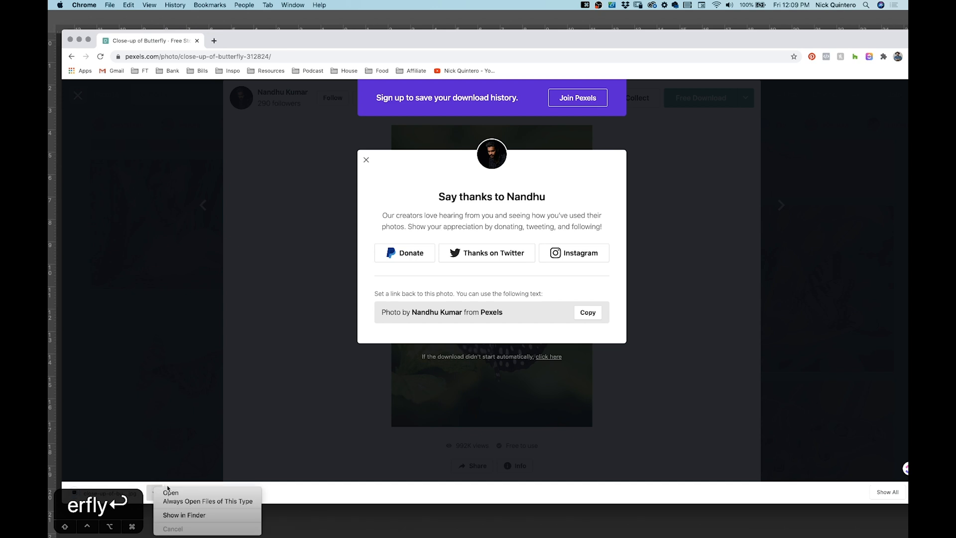
pyautogui.click(180, 515)
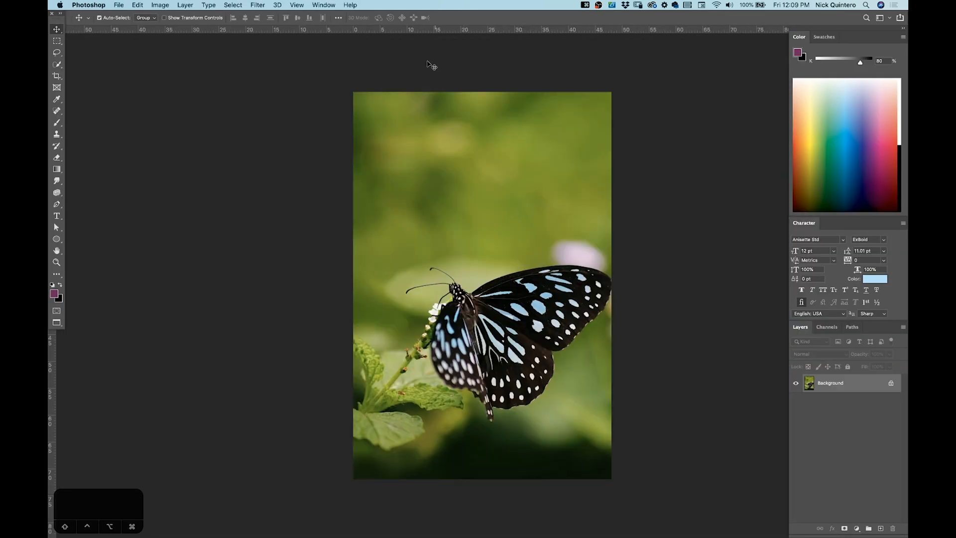
# Select the butterfly as the subject in the opened photo, copy it, close the photo and paste the cutout into the poster design
pyautogui.press('w')
pyautogui.click(313, 18)
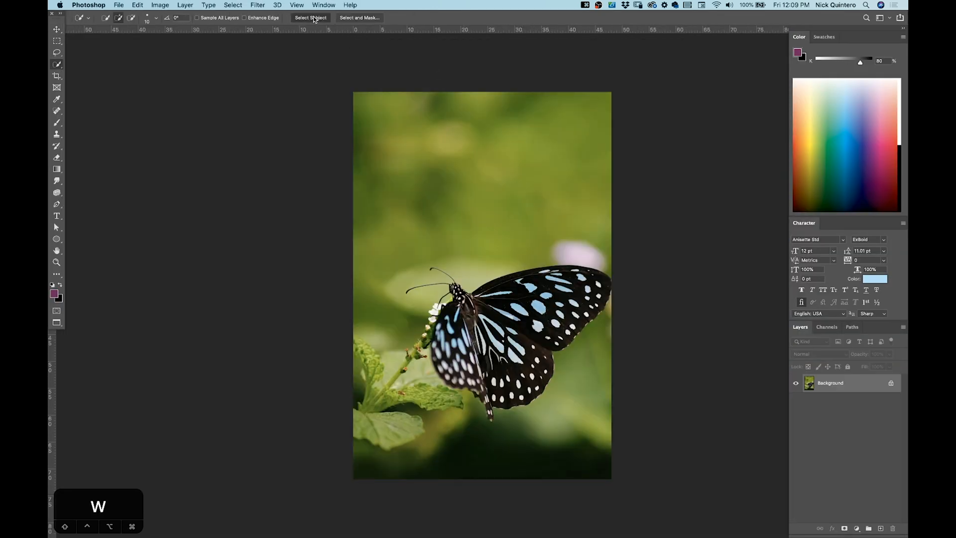
pyautogui.press('super+w')
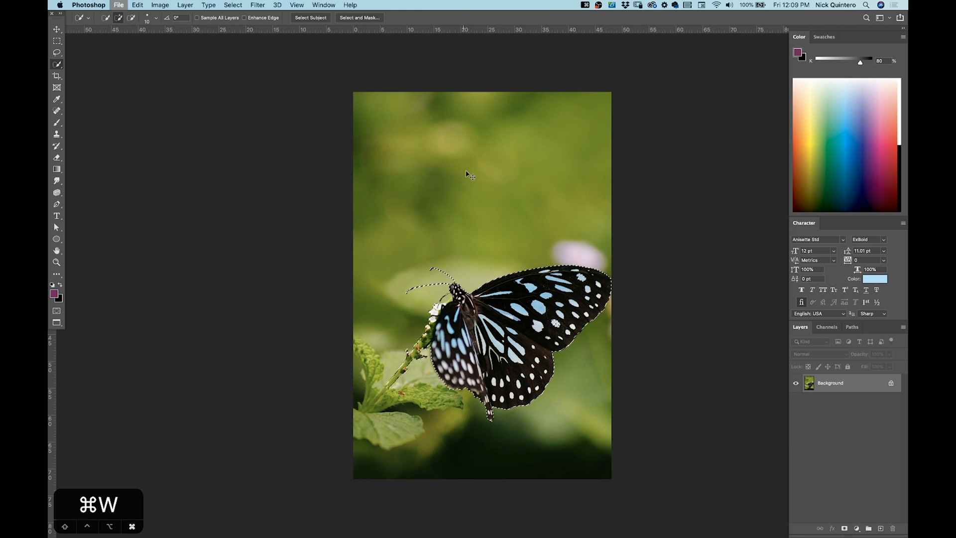
pyautogui.press('super+v')
# Rotate the pasted butterfly about 77° counterclockwise and flip it horizontally
pyautogui.press('super+t')
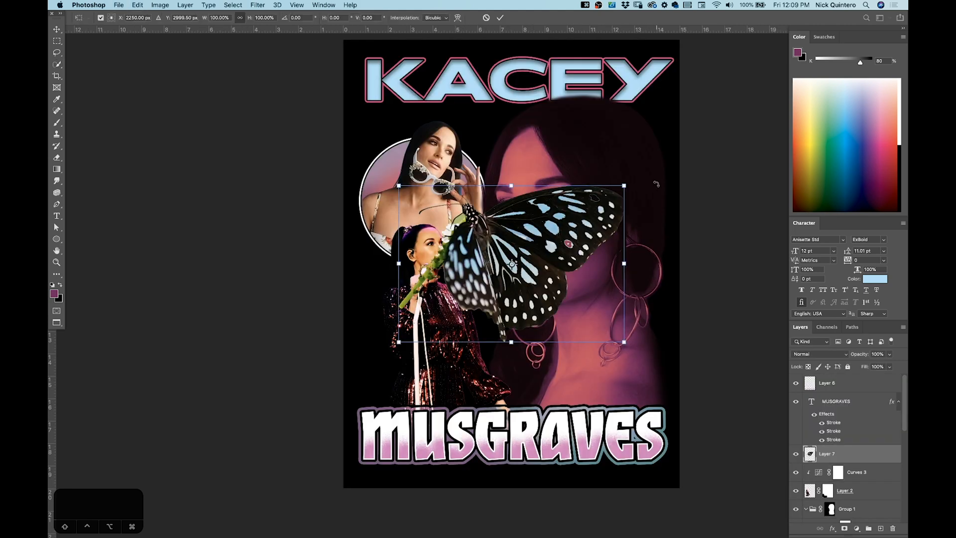
pyautogui.moveTo(664, 168); pyautogui.dragTo(454, 100)
pyautogui.click(158, 5)
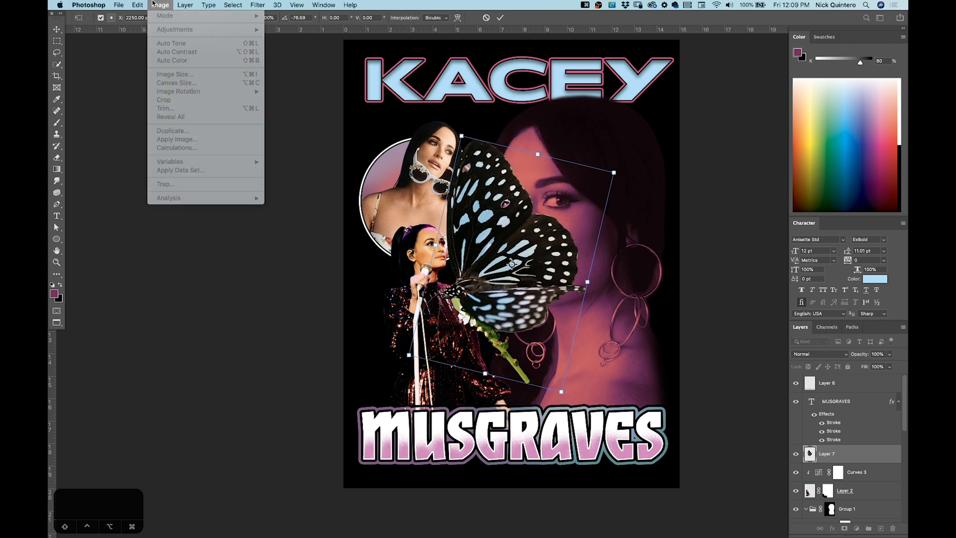
pyautogui.moveTo(139, 4)
pyautogui.moveTo(224, 212)
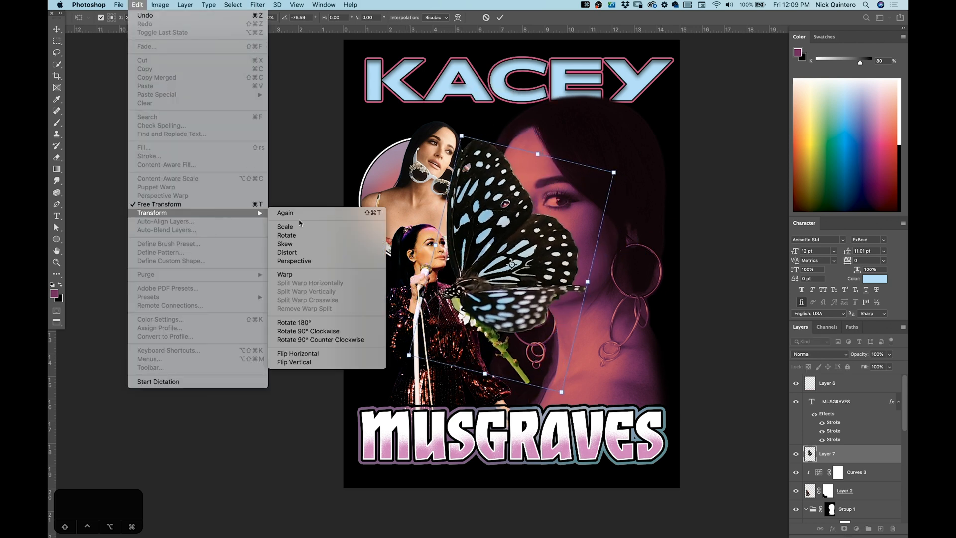
pyautogui.click(316, 356)
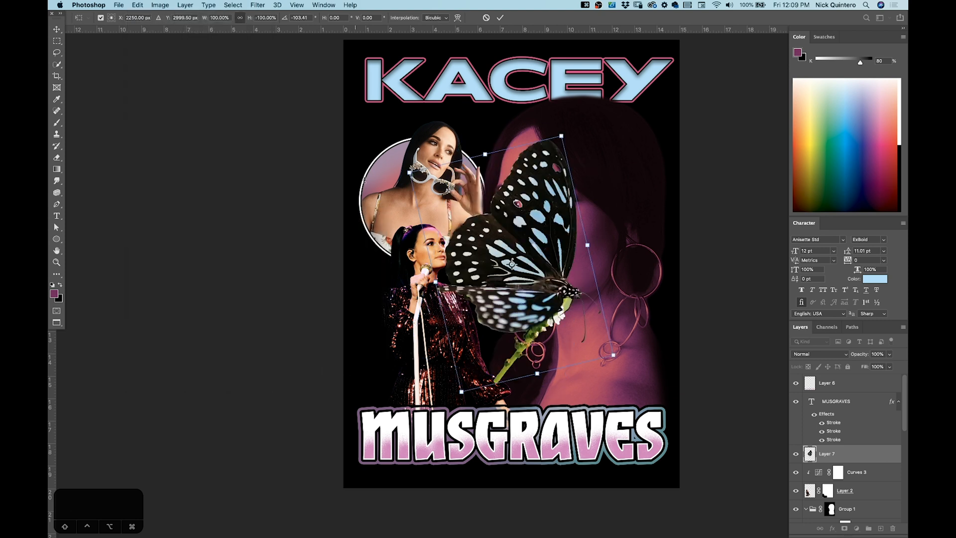
pyautogui.press('Return')
# Rotate the flipped butterfly further counterclockwise and nudge it slightly down beside the two smaller figures
pyautogui.press('super+t')
pyautogui.moveTo(668, 138); pyautogui.dragTo(538, 50)
pyautogui.moveTo(531, 163); pyautogui.dragTo(523, 177)
pyautogui.press('Return')
# Send the butterfly's Layer 7 down the layer stack to below the Ellipse 1 circle
pyautogui.press('super+bracketleft')
pyautogui.press('super+bracketleft')
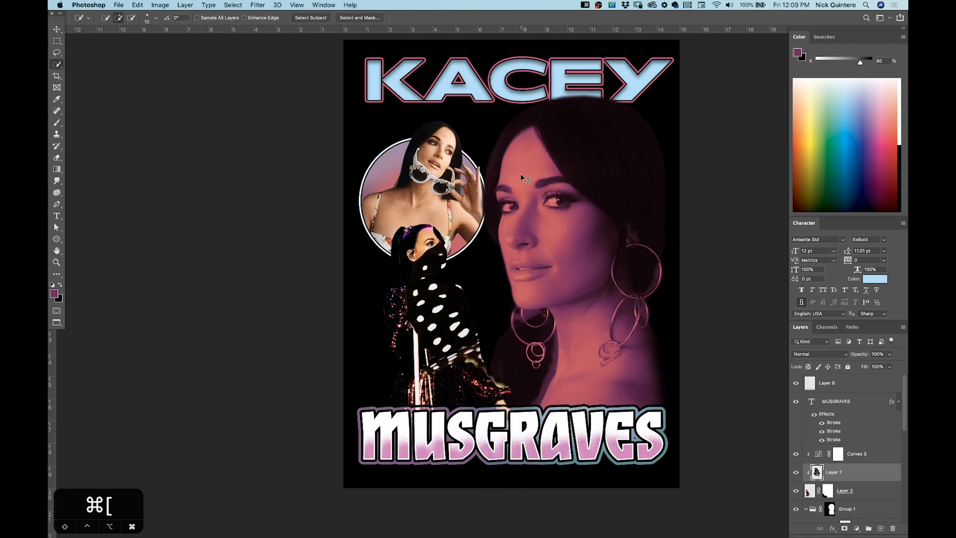
pyautogui.press('super+bracketleft')
pyautogui.press('shift+super+bracketleft')
pyautogui.press('shift+super+bracketleft')
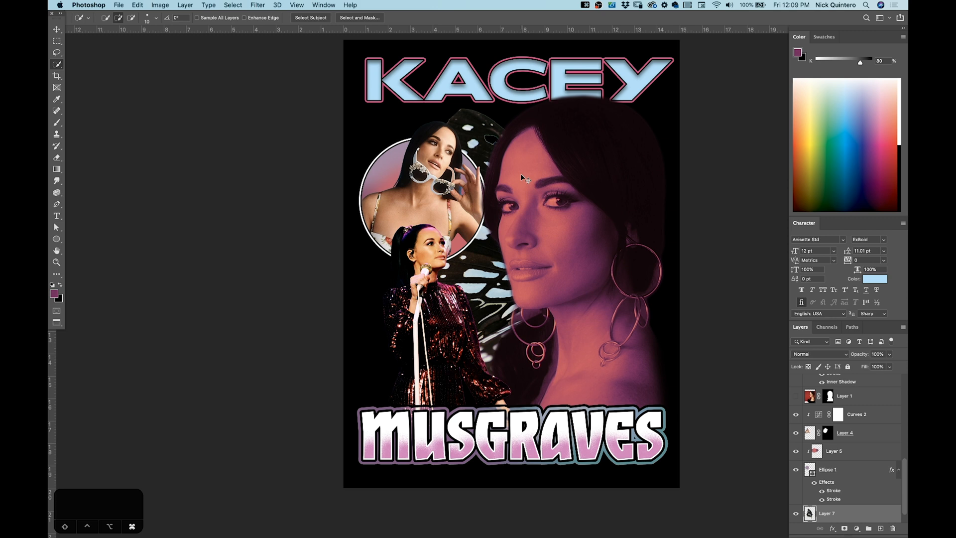
# Rotate the butterfly slightly counterclockwise, enlarge it and position its wings behind the circle, standing figure and large portrait
pyautogui.press('super+t')
pyautogui.moveTo(689, 139); pyautogui.dragTo(640, 45)
pyautogui.moveTo(541, 198); pyautogui.dragTo(540, 193)
pyautogui.moveTo(715, 454); pyautogui.dragTo(753, 478)
pyautogui.moveTo(647, 297); pyautogui.dragTo(641, 301)
pyautogui.press('Return')
# Darken the butterfly with a Levels adjustment, setting the black input level to 28
pyautogui.press('super+l')
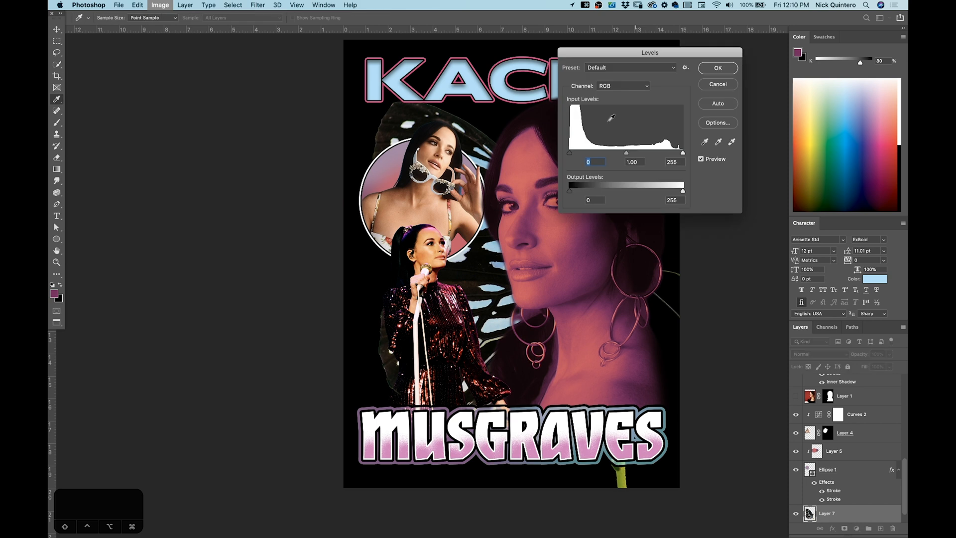
pyautogui.moveTo(570, 153); pyautogui.dragTo(576, 153)
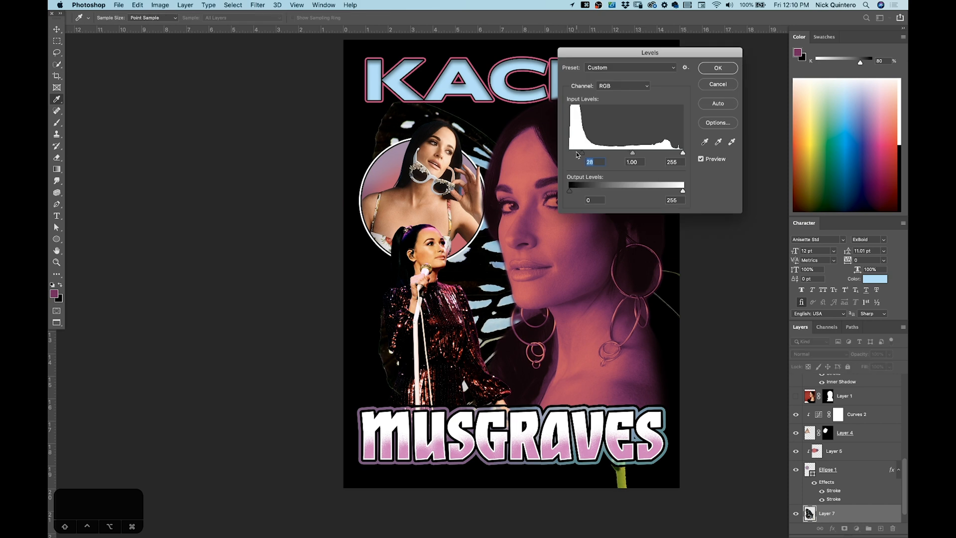
pyautogui.click(718, 68)
# Load the butterfly layer's outline as a selection and contract it by 15 pixels
pyautogui.press('w')
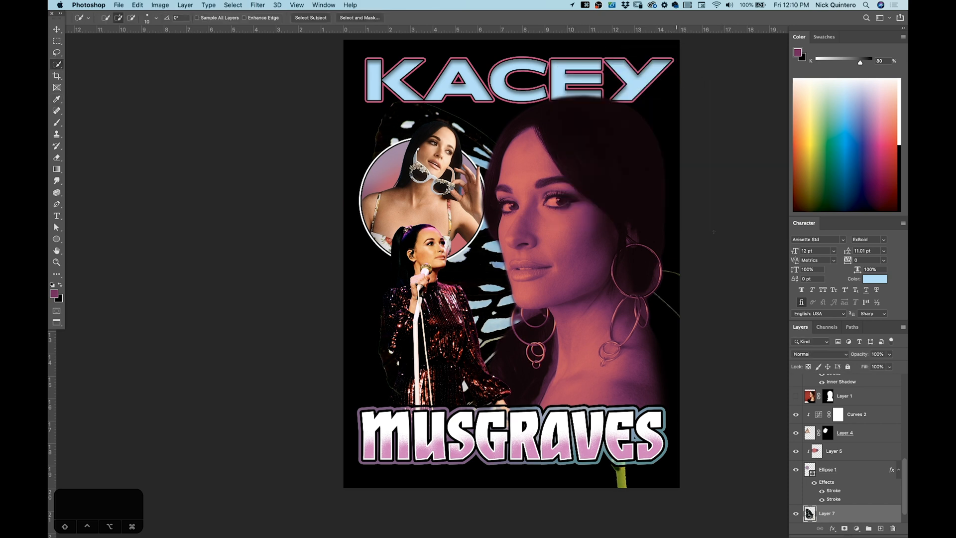
pyautogui.keyDown('super'); pyautogui.click(810, 514); pyautogui.keyUp('super')
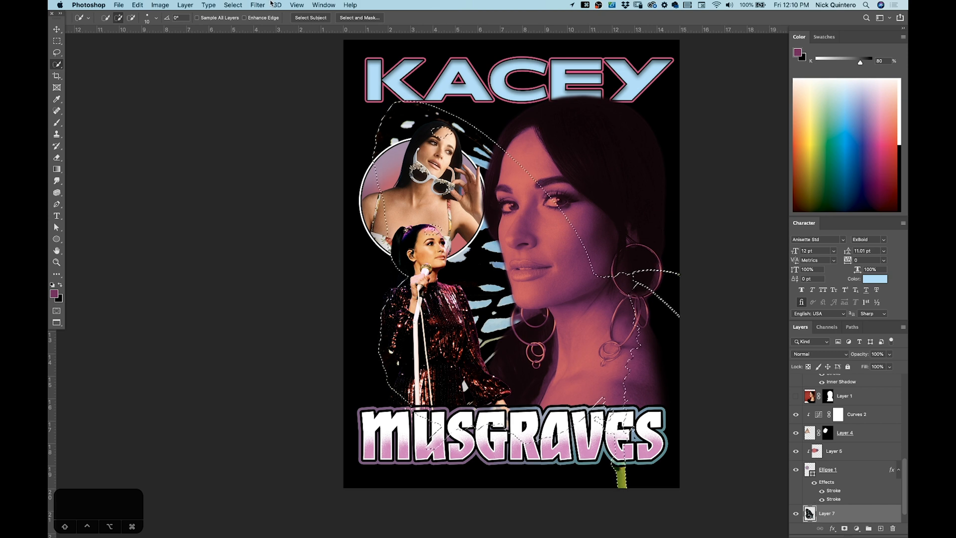
pyautogui.click(233, 5)
pyautogui.moveTo(299, 133)
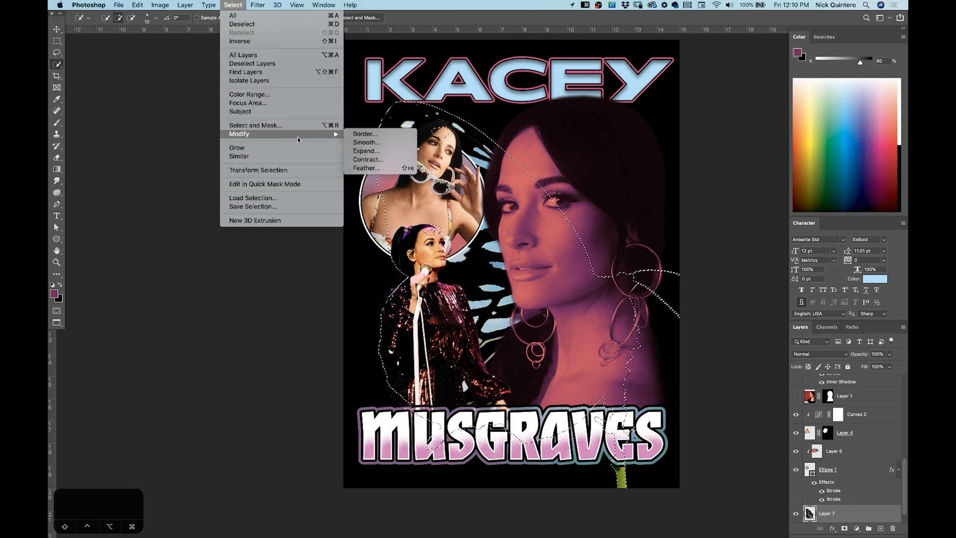
pyautogui.click(375, 159)
pyautogui.press('Return')
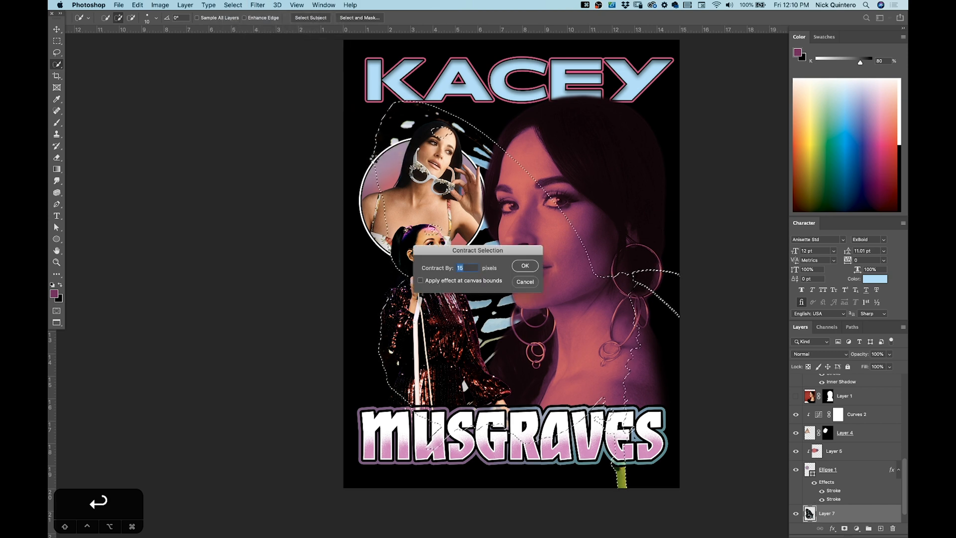
# Invert the contracted selection, delete the butterfly's outer edge from its layer and clear the selection
pyautogui.press('super+shift+i')
pyautogui.press('Delete')
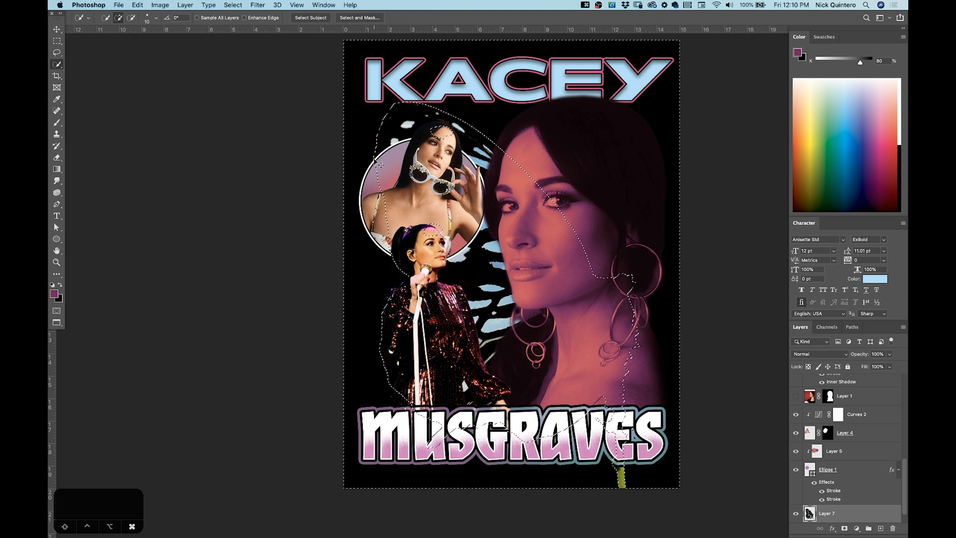
pyautogui.press('super+d')
pyautogui.press('v')
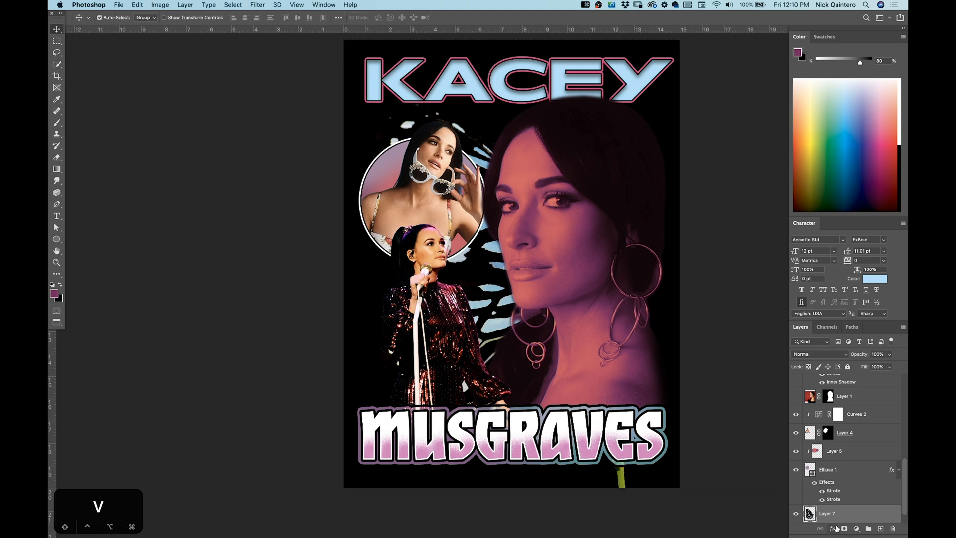
# Give the butterfly layer an Outer Glow coloured from the large portrait's pink forehead, with size 109 px
pyautogui.click(835, 527)
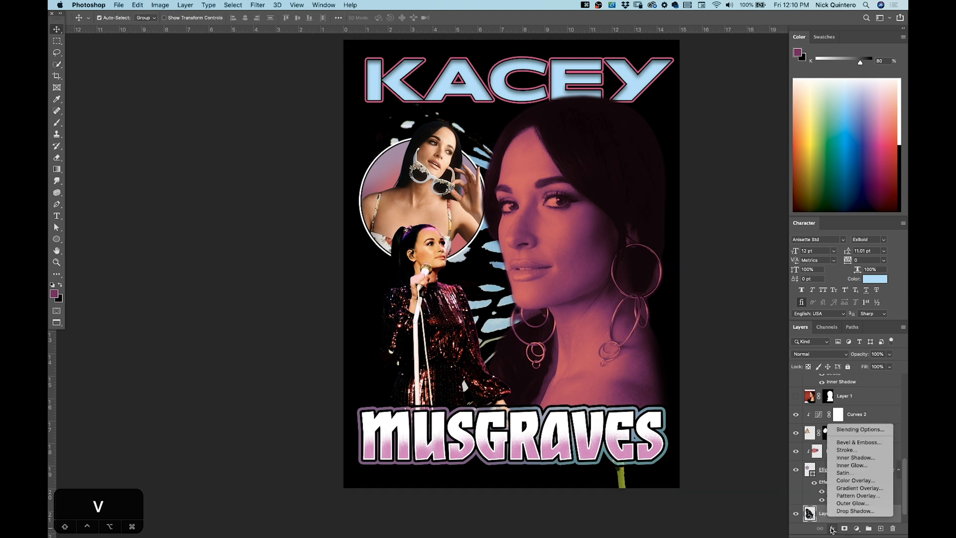
pyautogui.click(853, 504)
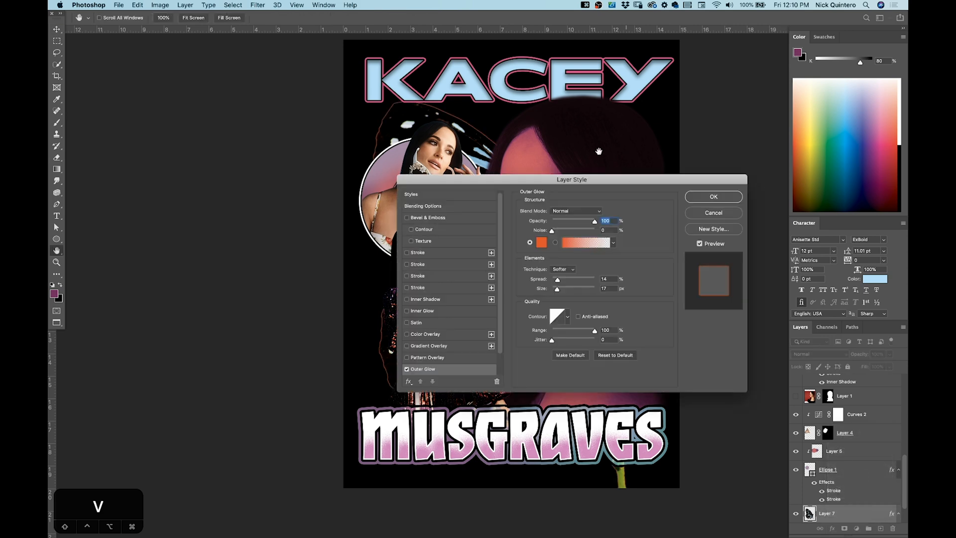
pyautogui.click(540, 242)
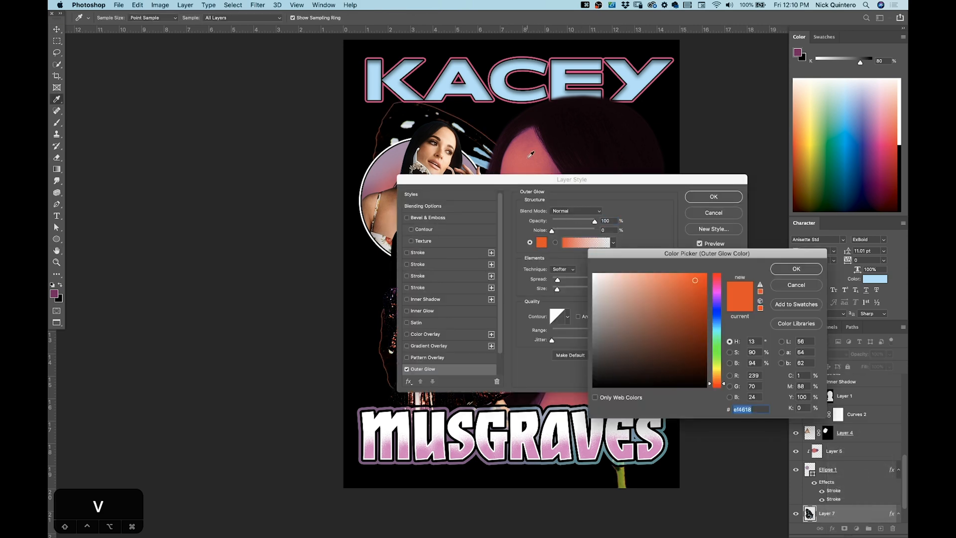
pyautogui.click(531, 155)
pyautogui.click(787, 270)
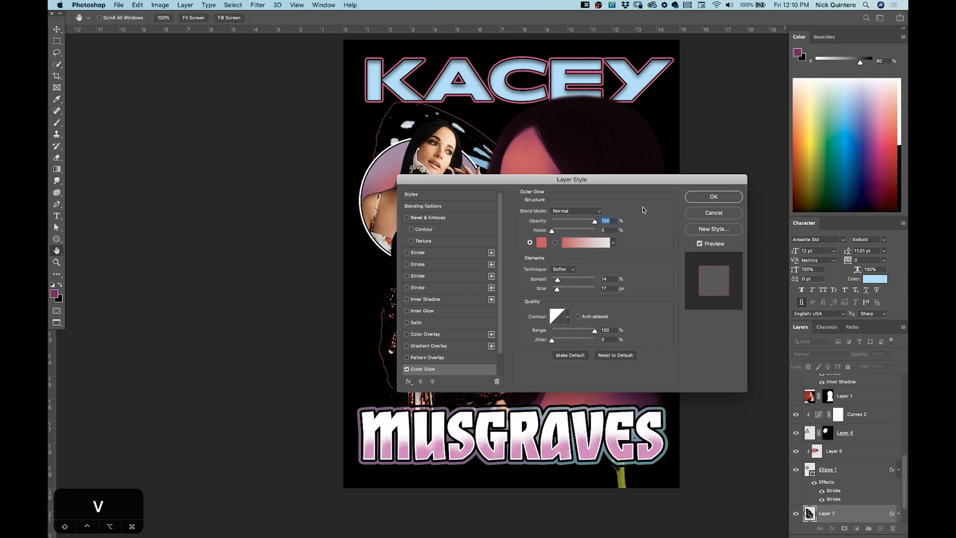
pyautogui.moveTo(607, 179); pyautogui.dragTo(677, 175)
pyautogui.moveTo(630, 288); pyautogui.dragTo(643, 288)
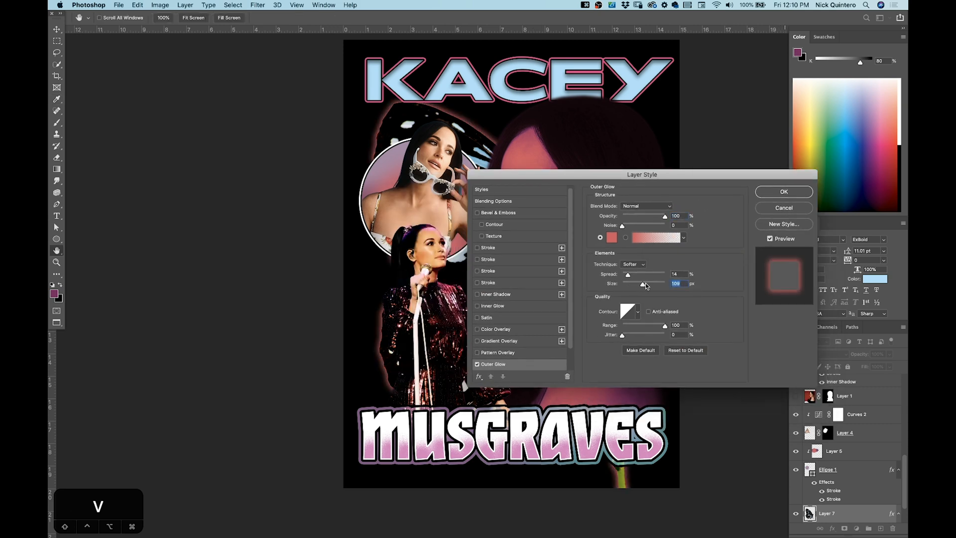
pyautogui.click(782, 193)
# Scale the butterfly down to about 90% and move it up behind the circle and the KACEY lettering
pyautogui.press('super+t')
pyautogui.moveTo(624, 281); pyautogui.dragTo(613, 258)
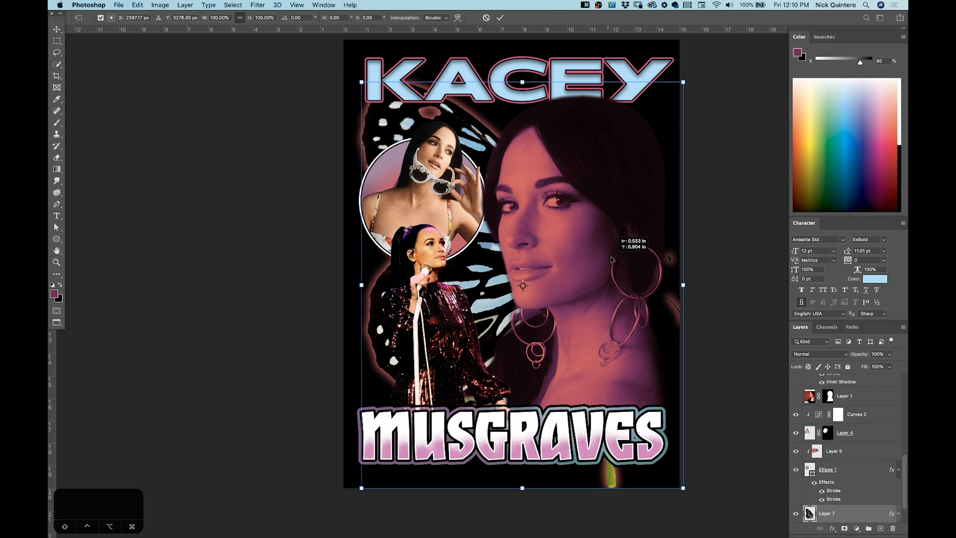
pyautogui.moveTo(684, 77); pyautogui.dragTo(668, 100)
pyautogui.moveTo(581, 192); pyautogui.dragTo(574, 153)
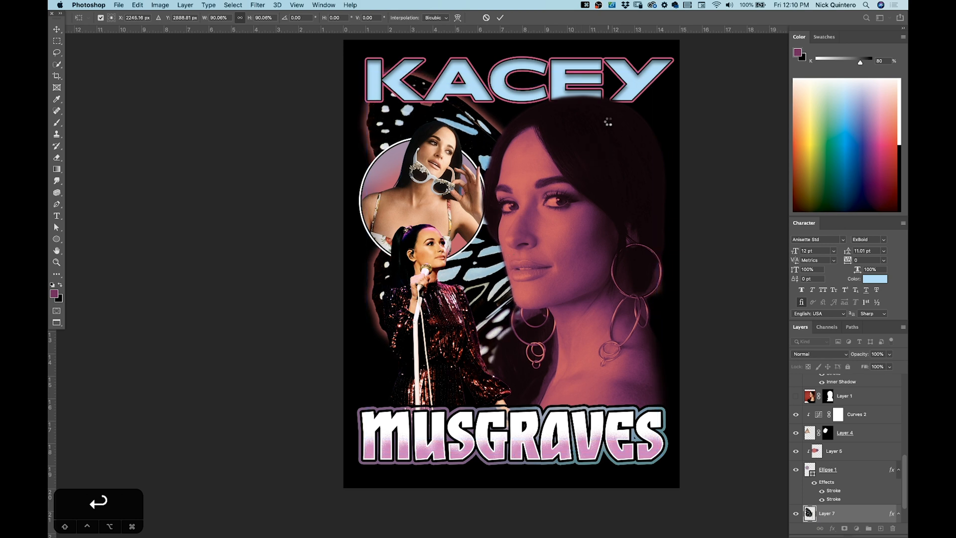
pyautogui.press('v')
pyautogui.press('space')
pyautogui.moveTo(593, 238); pyautogui.dragTo(576, 241)
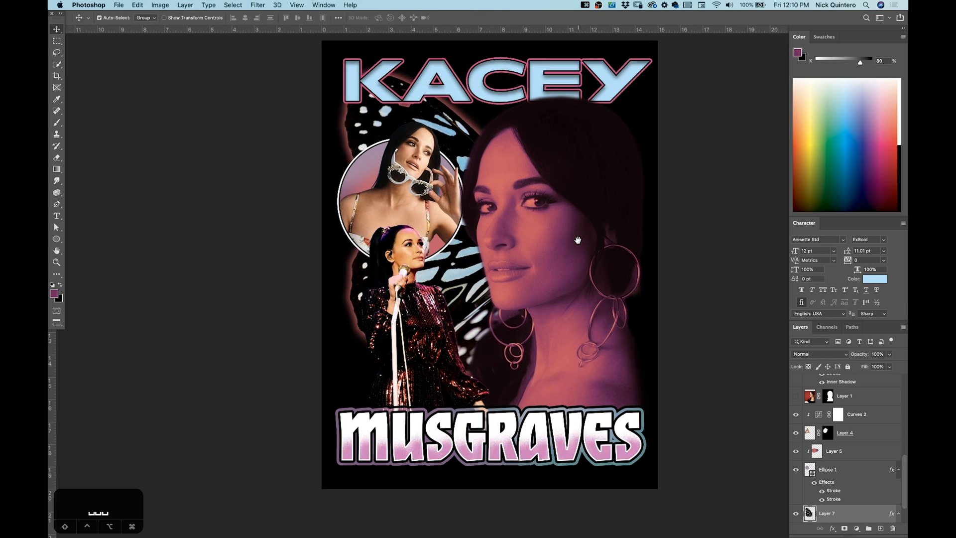
# Set the butterfly layer's blend mode to Hard Light and its opacity to 65%
pyautogui.click(812, 354)
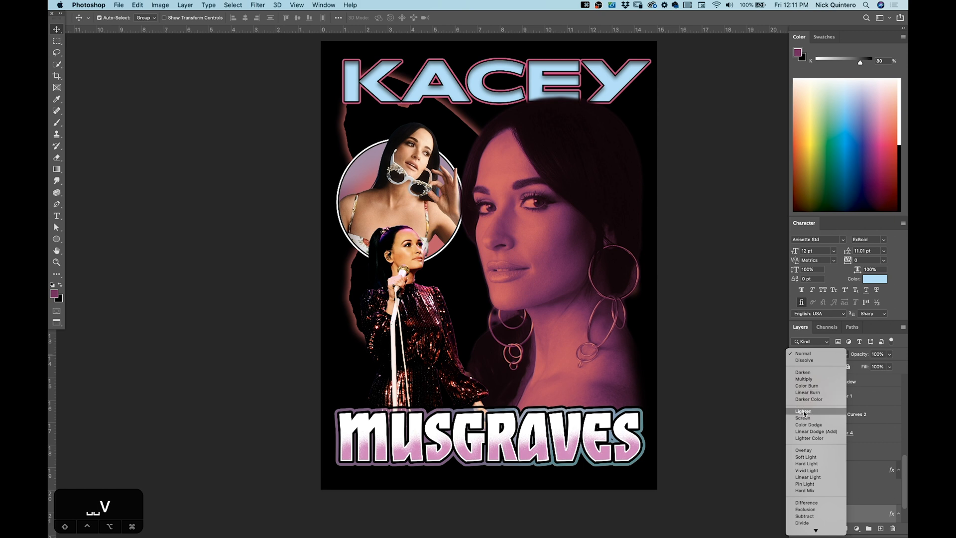
pyautogui.click(804, 462)
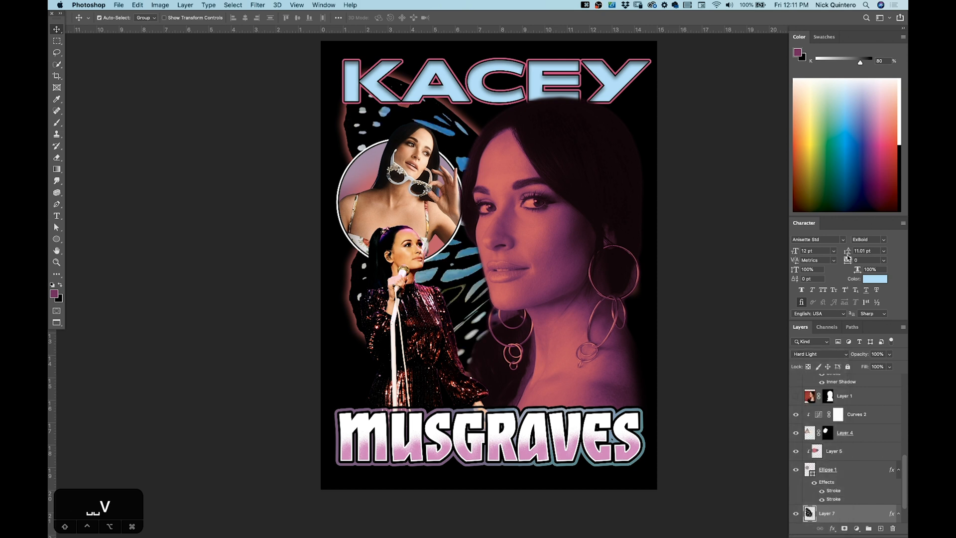
pyautogui.click(889, 355)
pyautogui.moveTo(876, 368); pyautogui.dragTo(869, 369)
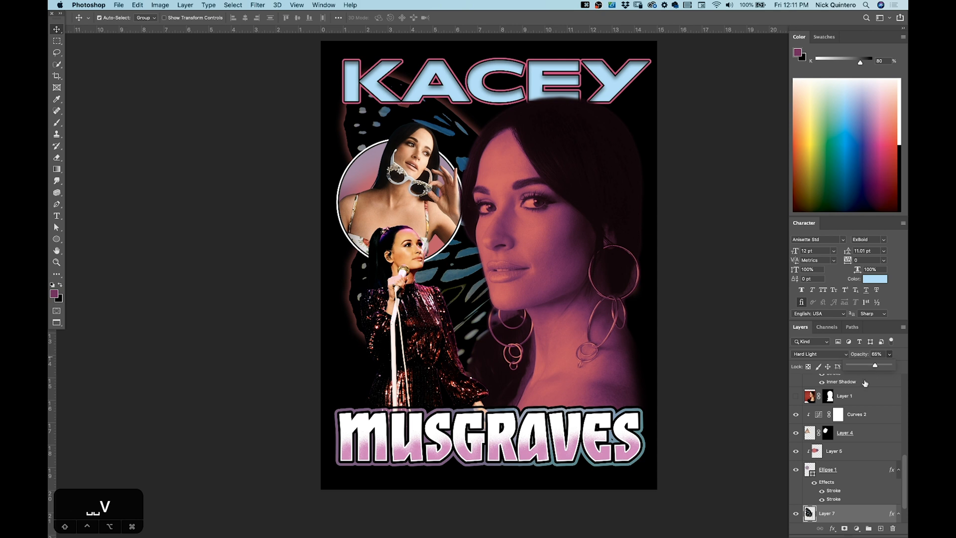
pyautogui.click(856, 471)
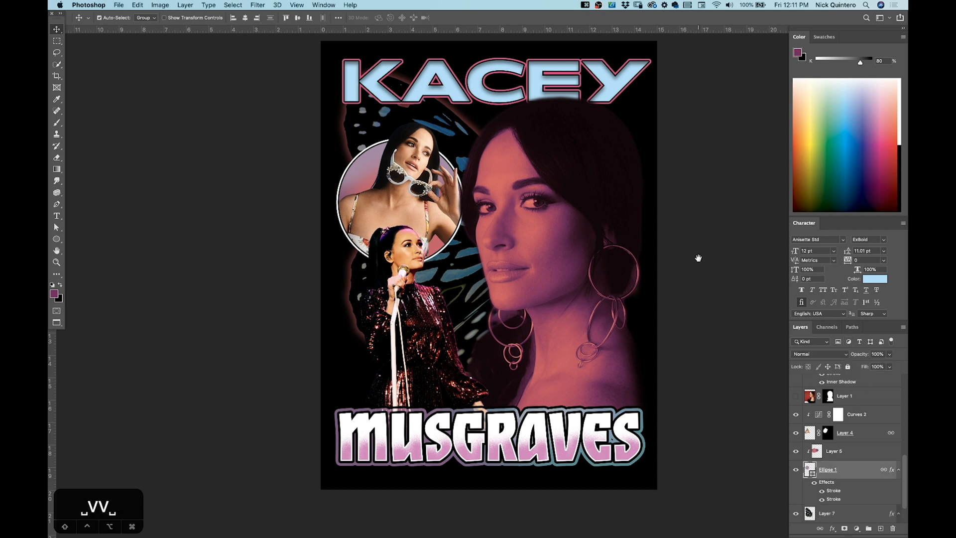
pyautogui.moveTo(698, 258); pyautogui.dragTo(621, 256)
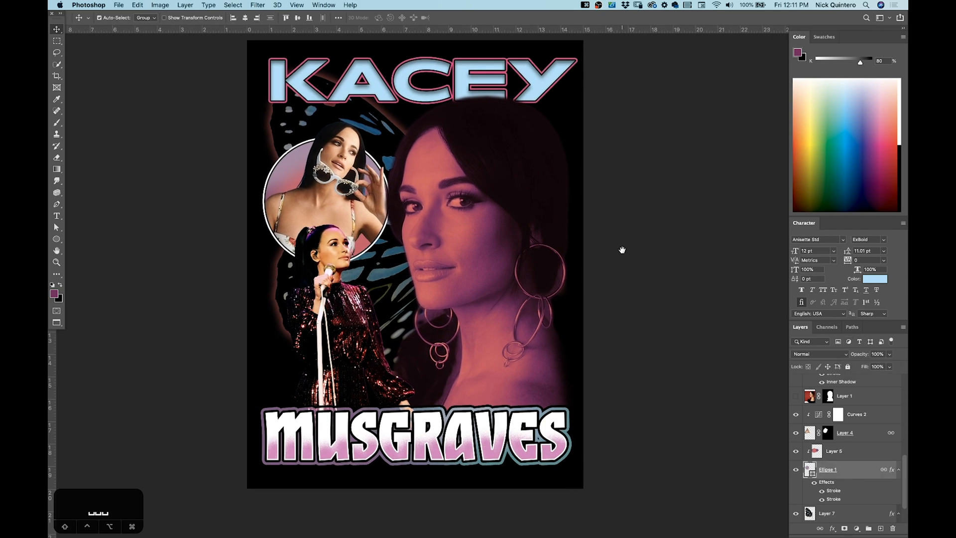
pyautogui.press('v')
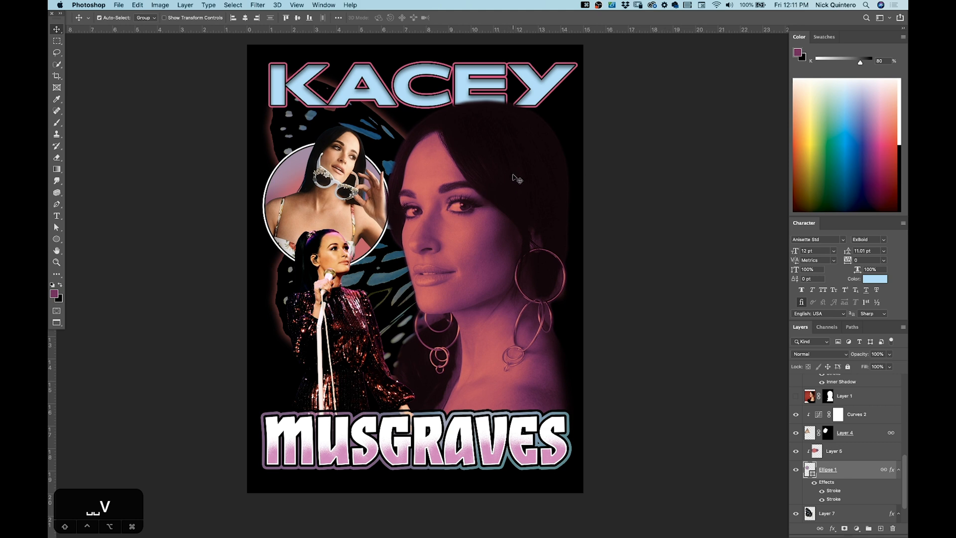
# Duplicate the standing figure's Layer 2 and move the copy up so its sequined dress covers the K of KACEY
pyautogui.click(353, 330)
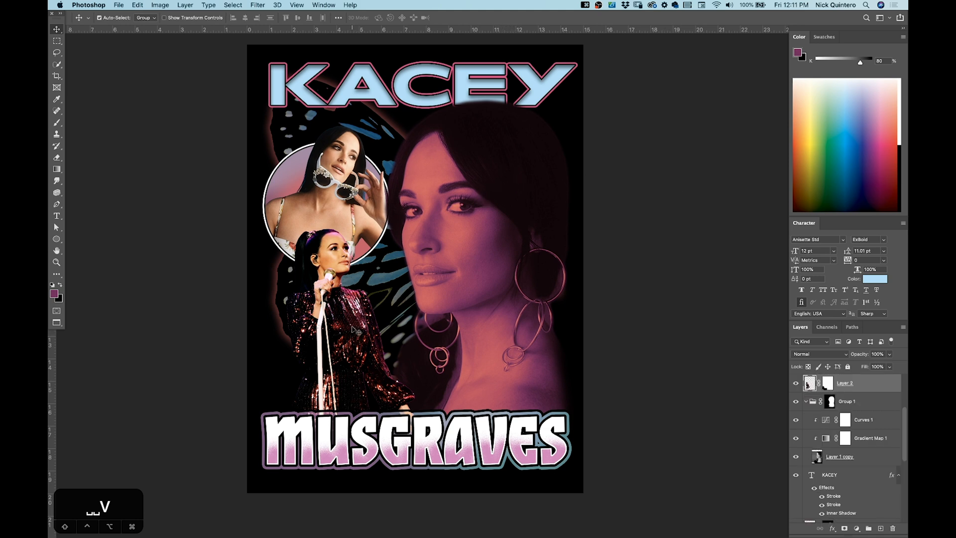
pyautogui.moveTo(343, 333); pyautogui.dragTo(354, 358)
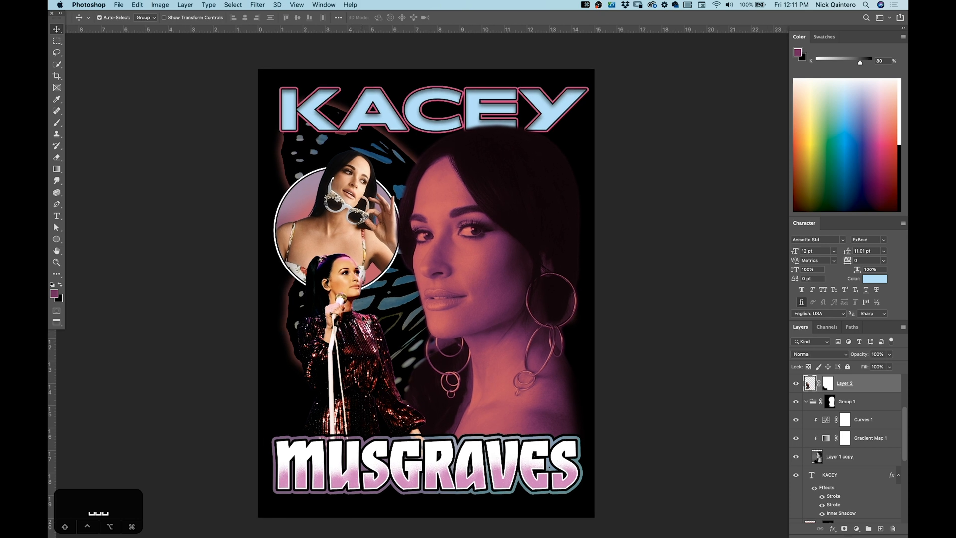
pyautogui.press('super+j')
pyautogui.press('super+t')
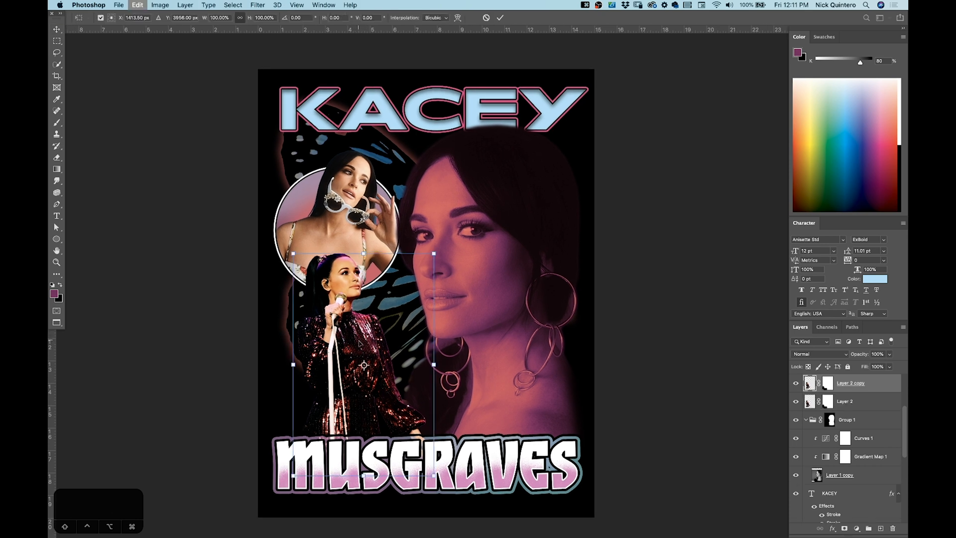
pyautogui.moveTo(363, 348); pyautogui.dragTo(311, 78)
pyautogui.press('Return')
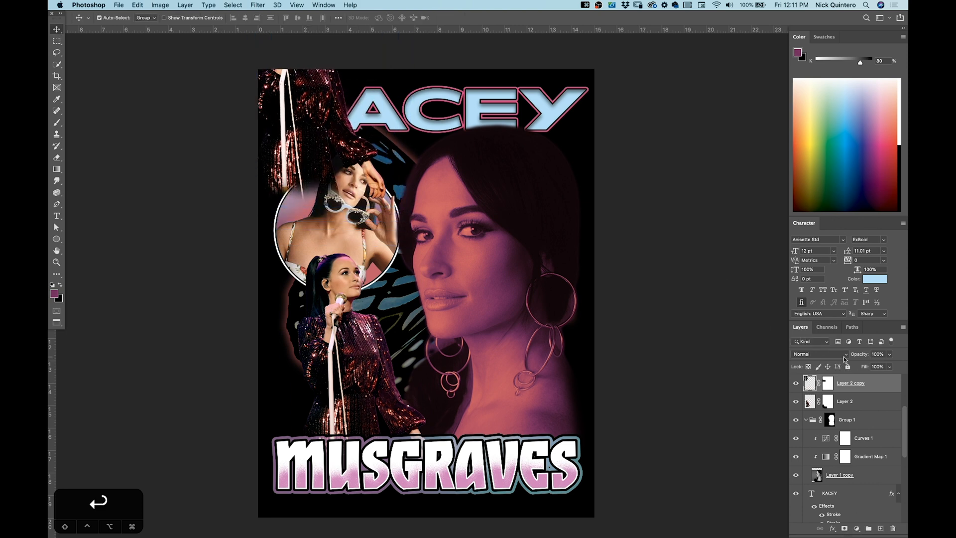
# Place the sequin copy directly above the KACEY text layer, clip it to the lettering and adjust its position
pyautogui.moveTo(871, 386); pyautogui.dragTo(852, 485)
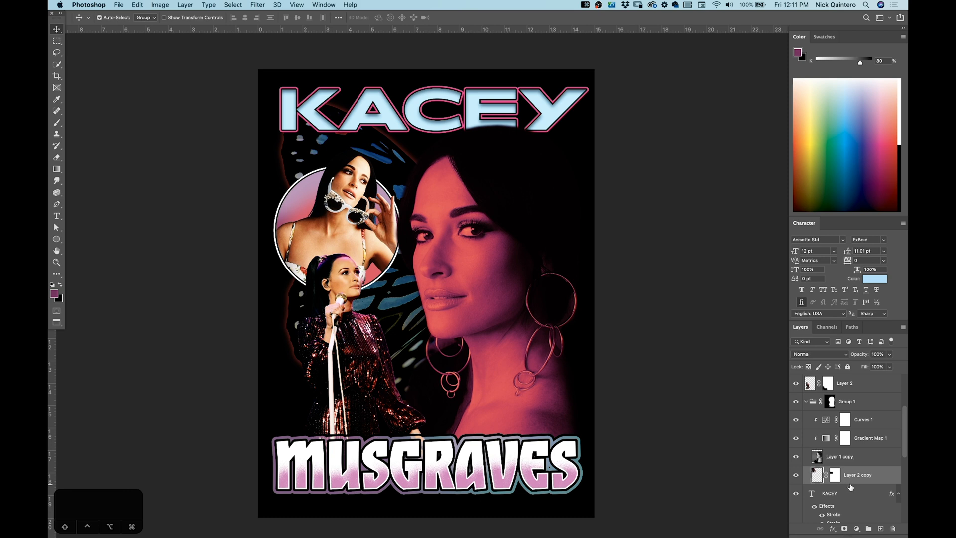
pyautogui.scroll(-2, 850, 487)
pyautogui.keyDown('alt'); pyautogui.click(850, 430); pyautogui.keyUp('alt')
pyautogui.press('super+t')
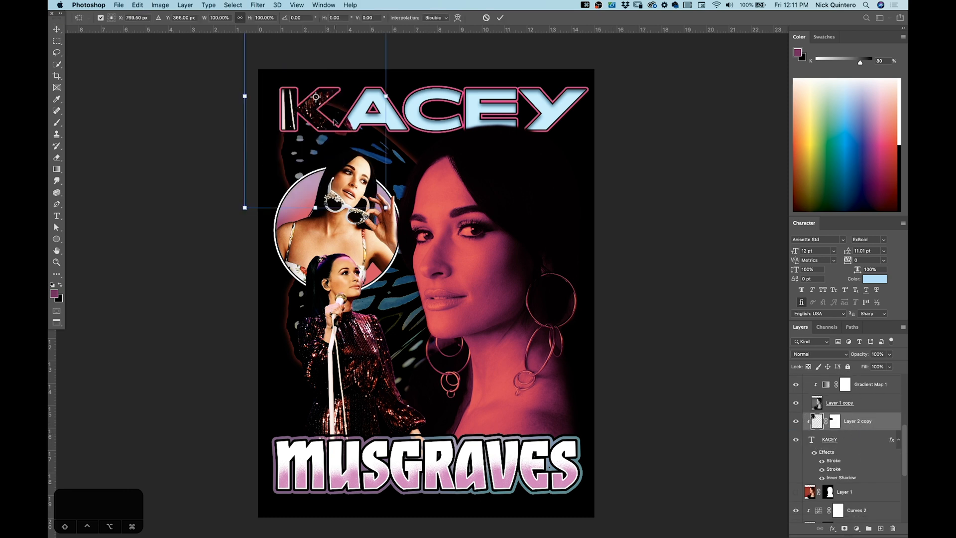
pyautogui.moveTo(334, 122); pyautogui.dragTo(324, 141)
pyautogui.press('Return')
pyautogui.press('v')
# Clone the sequin texture across the remaining KACEY letters with the Clone Stamp tool
pyautogui.press('s')
pyautogui.moveTo(269, 116)
pyautogui.mouseDown()
pyautogui.moveTo(248, 169)
pyautogui.moveTo(330, 172)
pyautogui.moveTo(358, 147)
pyautogui.moveTo(378, 174)
pyautogui.moveTo(434, 180)
pyautogui.moveTo(418, 148)
pyautogui.moveTo(463, 172)
pyautogui.moveTo(495, 160)
pyautogui.moveTo(464, 140)
pyautogui.moveTo(458, 177)
pyautogui.moveTo(478, 180)
pyautogui.moveTo(503, 152)
pyautogui.moveTo(553, 159)
pyautogui.moveTo(517, 174)
pyautogui.moveTo(550, 150)
pyautogui.moveTo(528, 169)
pyautogui.mouseUp()
pyautogui.press(']')
pyautogui.press(']')
pyautogui.press('s')
pyautogui.press('s')
pyautogui.click(523, 165)
pyautogui.press('s')
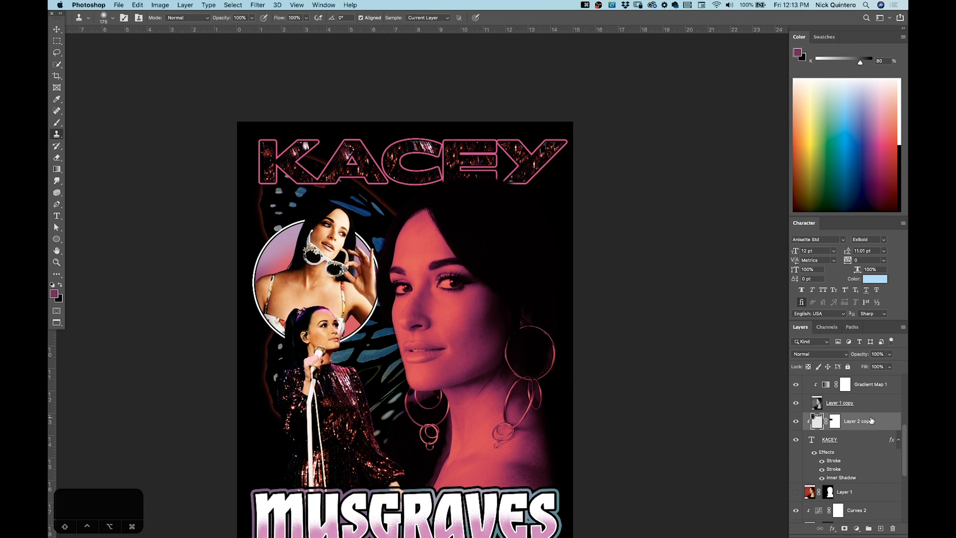
# Set the clipped sequin layer's blend mode to Screen and its opacity to 67%
pyautogui.click(819, 354)
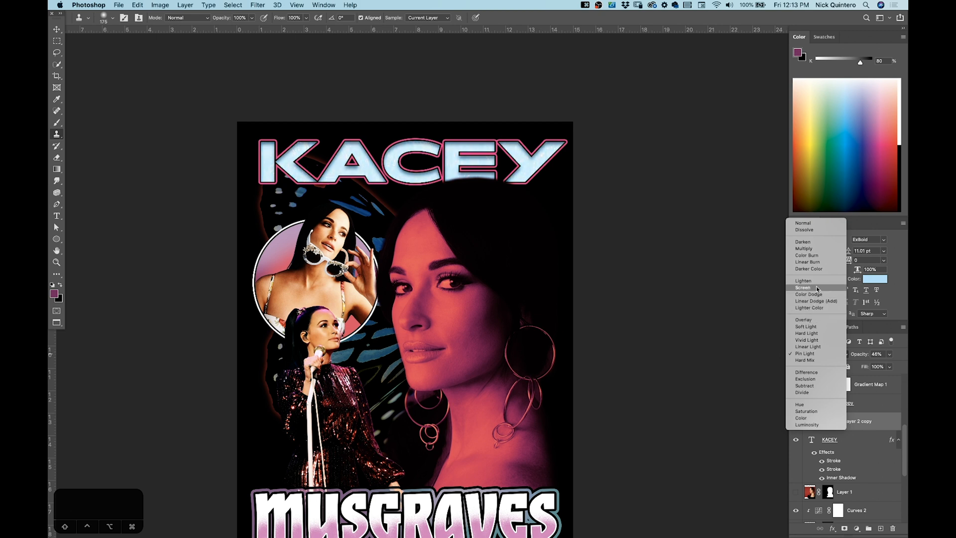
pyautogui.click(817, 288)
pyautogui.click(890, 354)
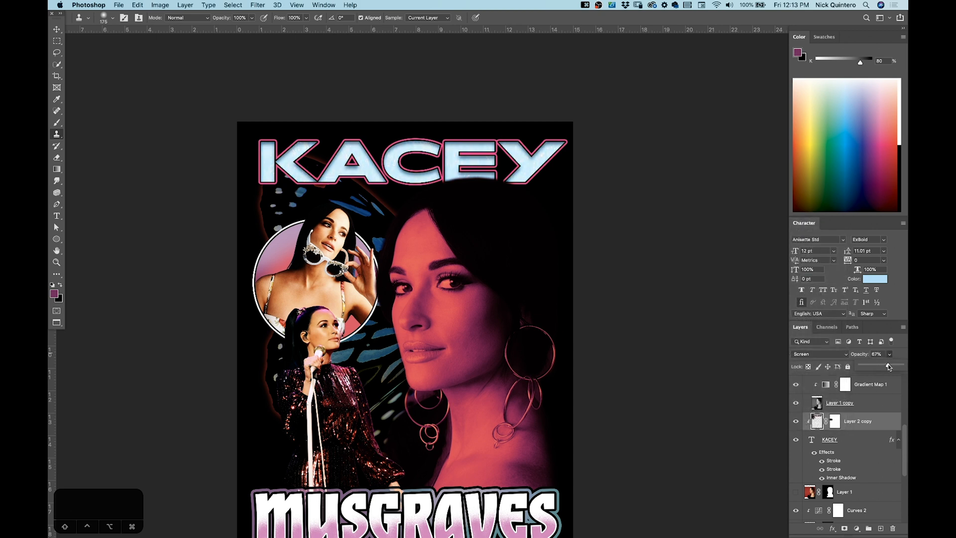
pyautogui.click(821, 353)
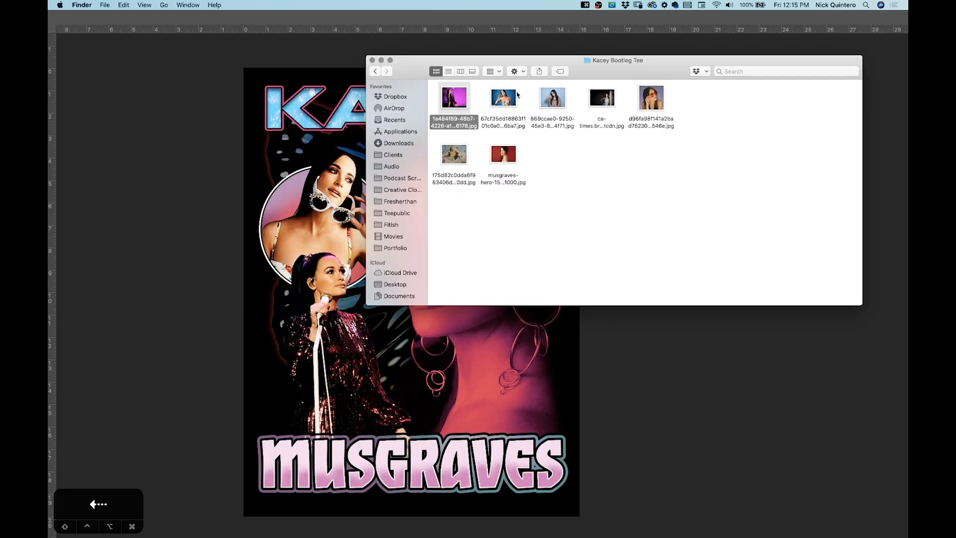
# Preview the photos in the Kacey Bootleg Tee folder to examine them as possible texture sources
pyautogui.press('space')
pyautogui.press('Right')
pyautogui.press('Right')
pyautogui.press('Right')
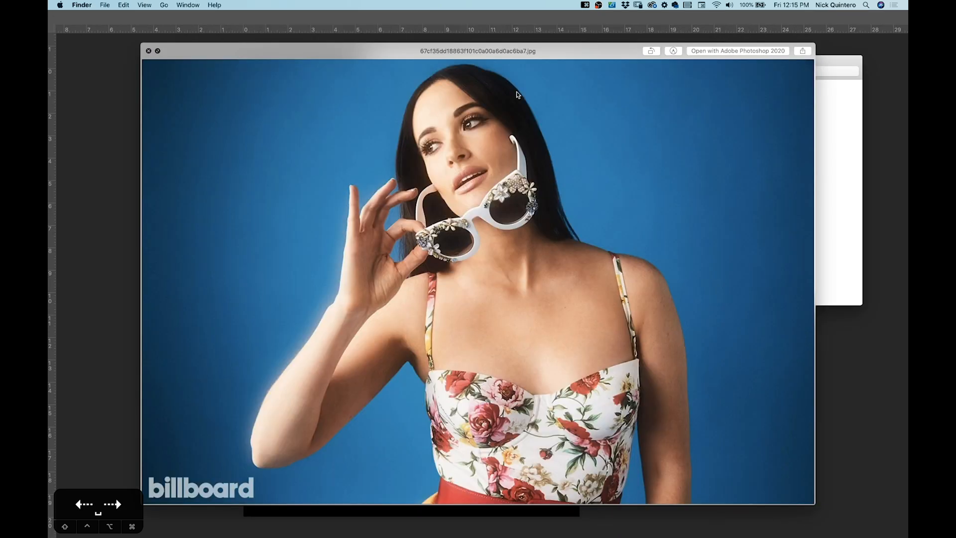
pyautogui.press('Right')
pyautogui.press('Right')
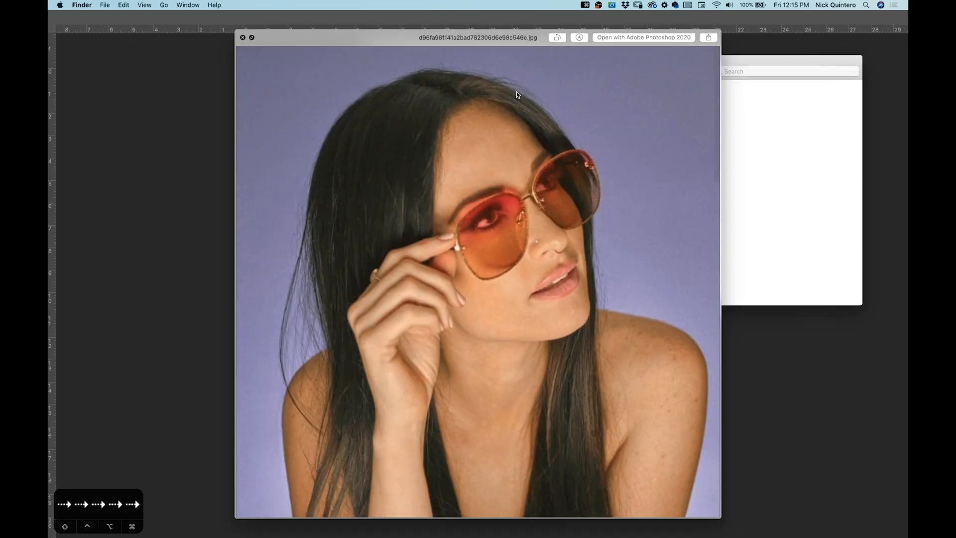
pyautogui.press('Left')
pyautogui.press('Left')
pyautogui.press('Left')
pyautogui.press('Left')
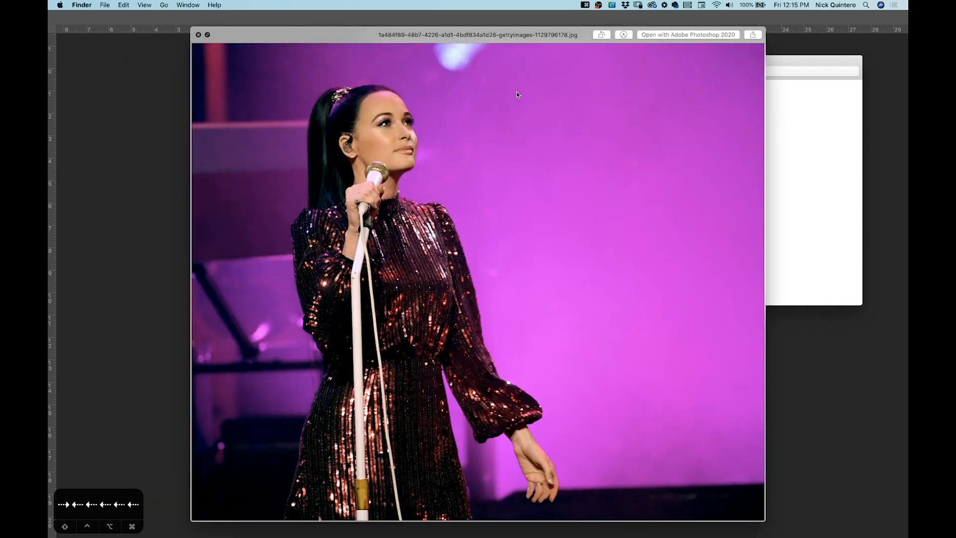
pyautogui.press('space')
# Open the stage photo in Photoshop, copy a rectangular section of the sequined dress and paste it into the poster
pyautogui.press('super+Down')
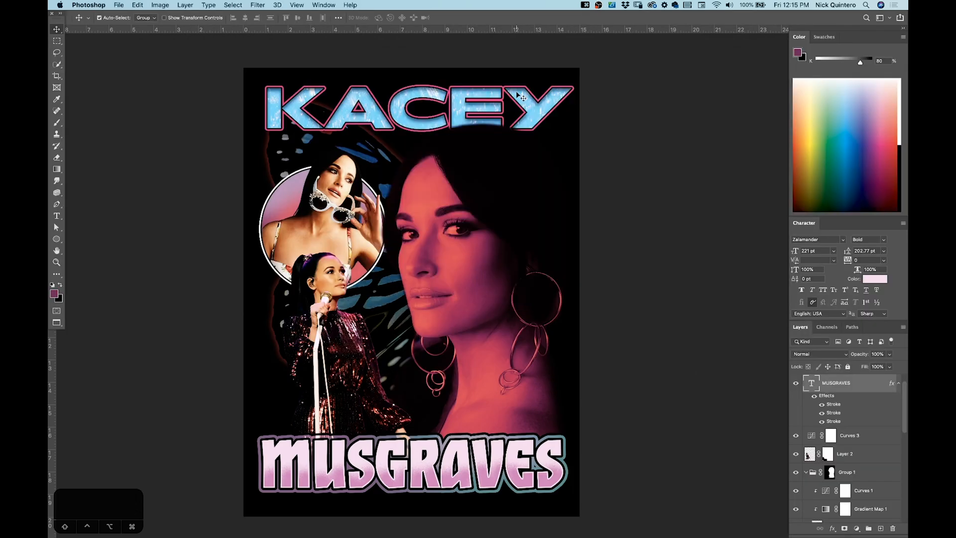
pyautogui.press('m')
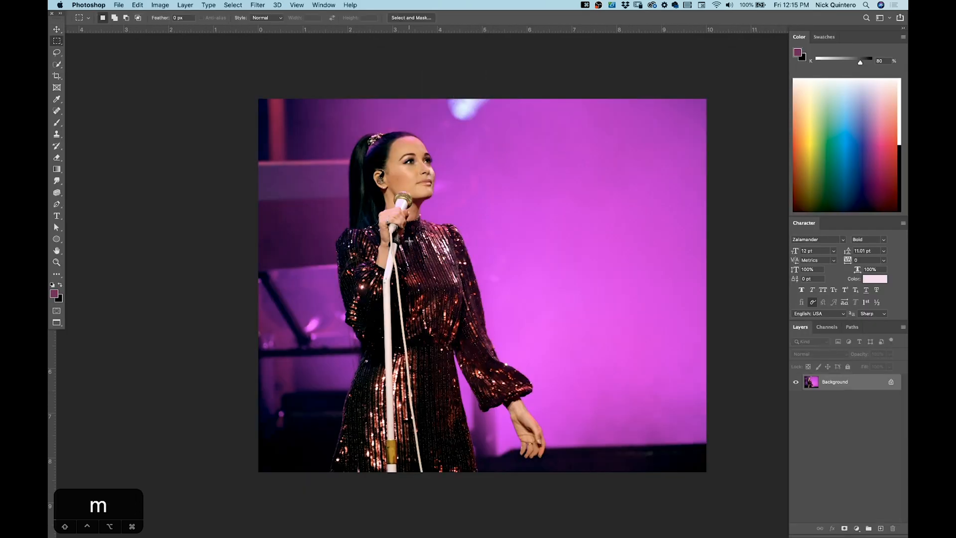
pyautogui.moveTo(410, 245); pyautogui.dragTo(481, 472)
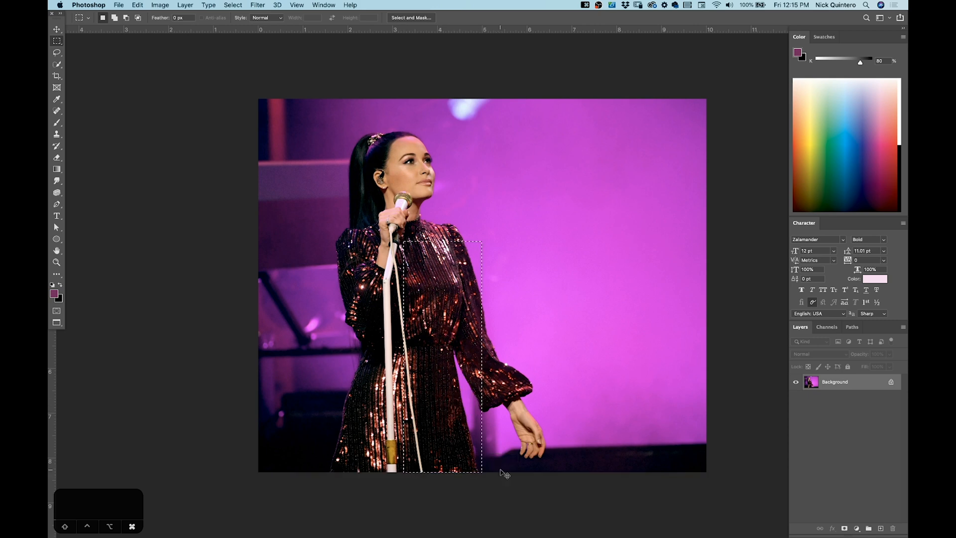
pyautogui.press('super+BackSpace')
pyautogui.press('super+d')
pyautogui.press('super+v')
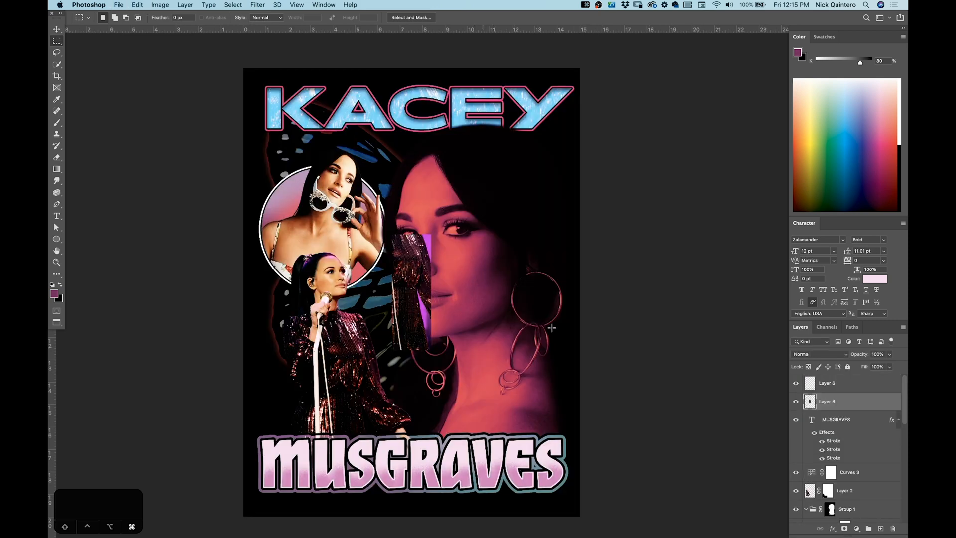
# Rotate the pasted sequin piece by -90°, enlarge it and position it over the whole MUSGRAVES lettering
pyautogui.press('super+t')
pyautogui.moveTo(513, 257); pyautogui.dragTo(373, 204)
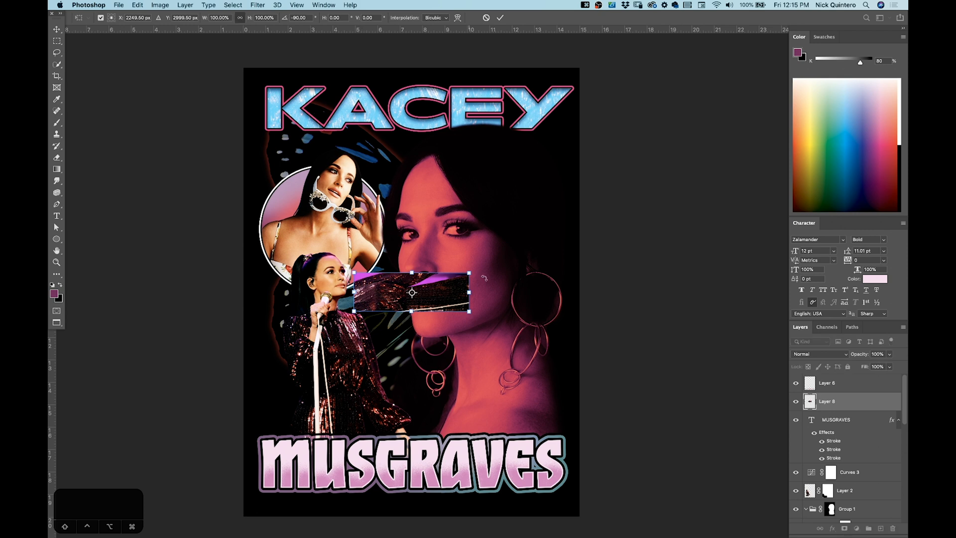
pyautogui.moveTo(468, 274); pyautogui.dragTo(553, 244)
pyautogui.moveTo(490, 283); pyautogui.dragTo(478, 444)
pyautogui.moveTo(541, 402); pyautogui.dragTo(570, 395)
pyautogui.press('Return')
# Duplicate the MUSGRAVES text layer directly beneath the sequin texture layer
pyautogui.moveTo(843, 420); pyautogui.dragTo(850, 406)
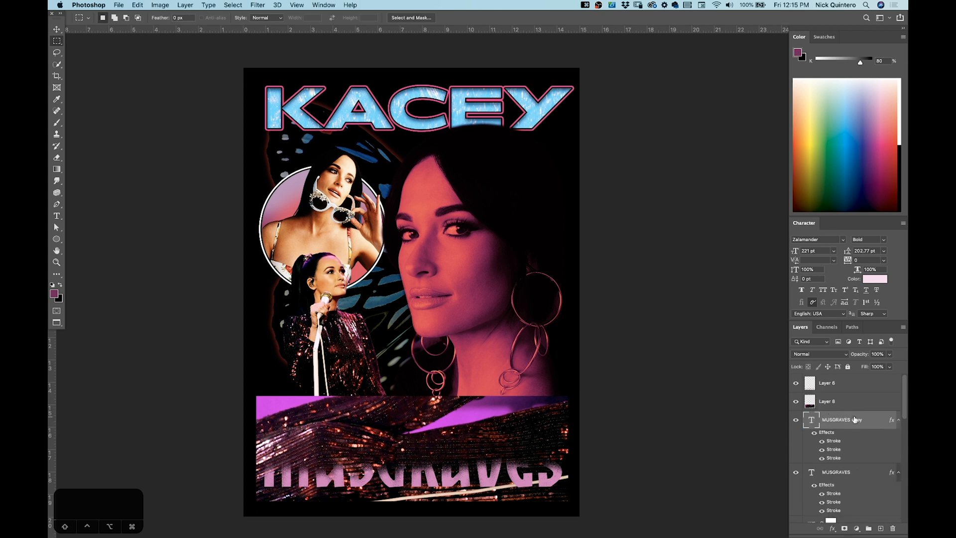
# Clip the sequin texture to the duplicated MUSGRAVES text and blend it with Color Burn at 38% opacity
pyautogui.keyDown('alt'); pyautogui.click(847, 409); pyautogui.keyUp('alt')
pyautogui.click(819, 354)
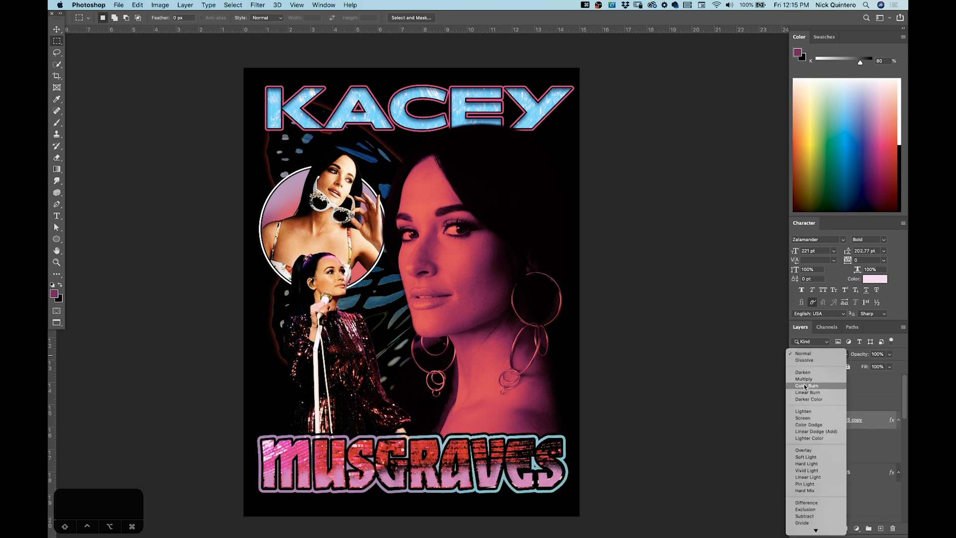
pyautogui.click(817, 387)
pyautogui.click(890, 354)
pyautogui.moveTo(889, 364); pyautogui.dragTo(863, 366)
# Desaturate the sequin texture and change its blending to Vivid Light at 15% opacity
pyautogui.press('super+shift+u')
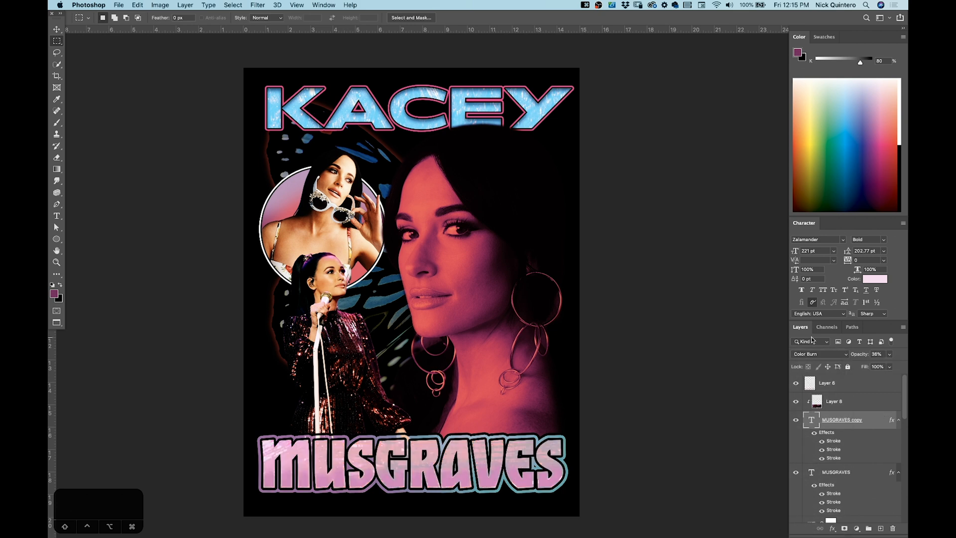
pyautogui.click(811, 354)
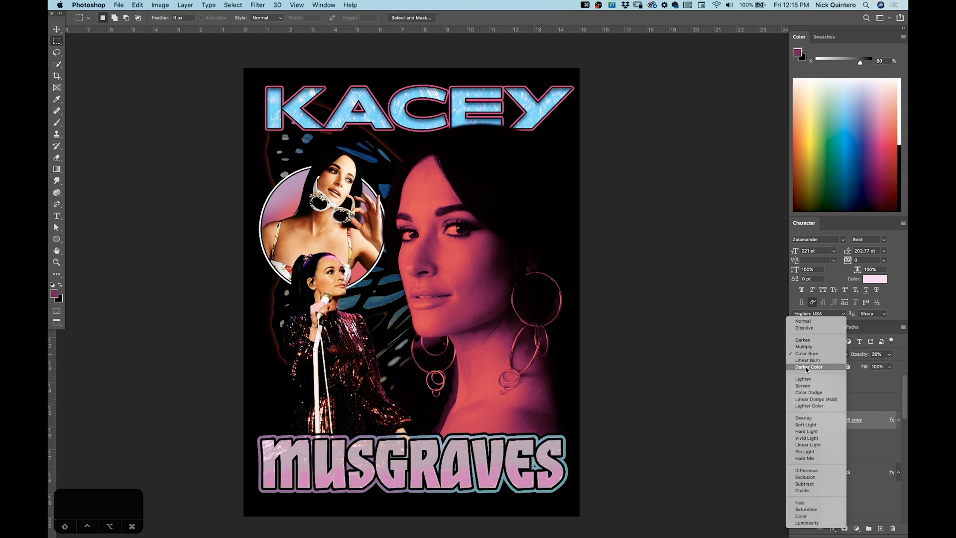
pyautogui.click(802, 321)
pyautogui.moveTo(889, 354); pyautogui.dragTo(906, 365)
pyautogui.click(819, 354)
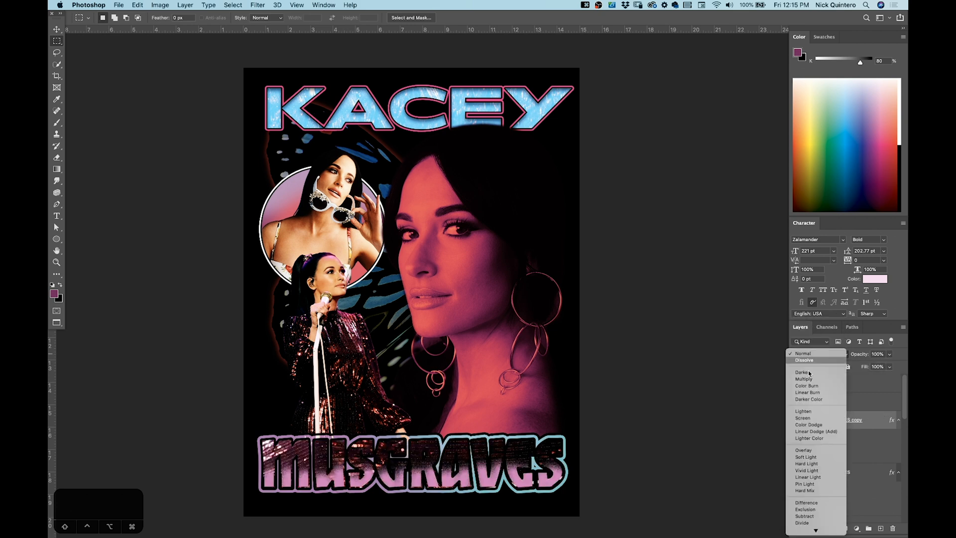
pyautogui.click(816, 447)
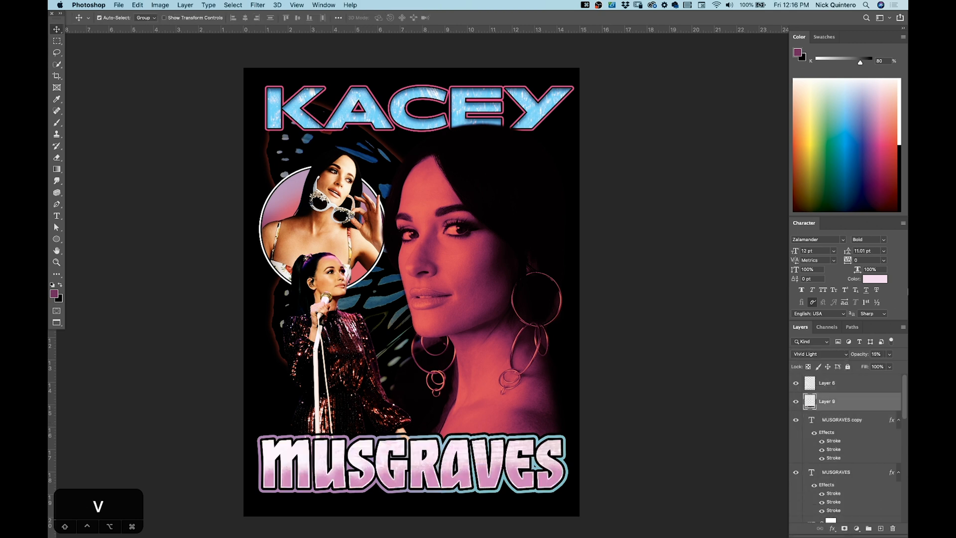
# Change the KACEY text colour to the very pale blue #dbf3fe
pyautogui.scroll(-2, 838, 476)
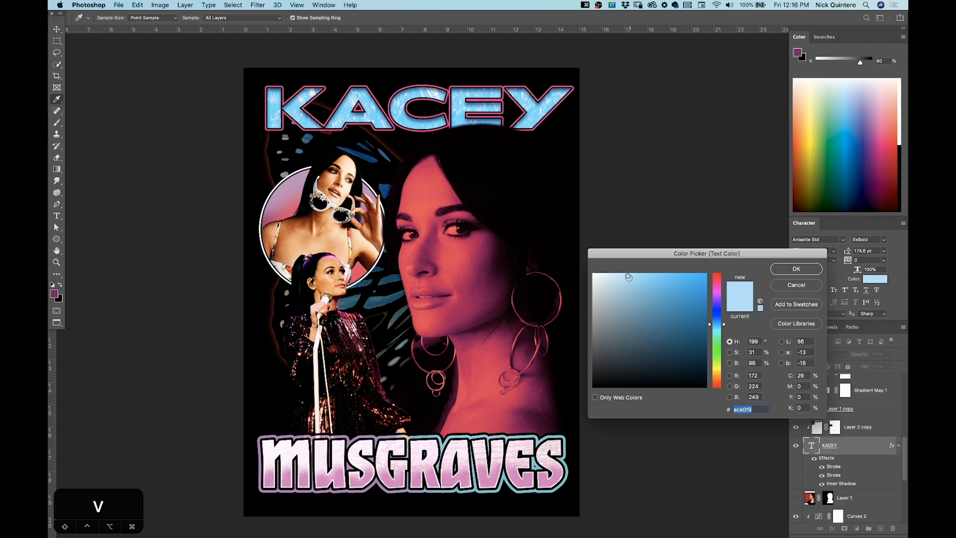
pyautogui.moveTo(628, 277); pyautogui.dragTo(609, 275)
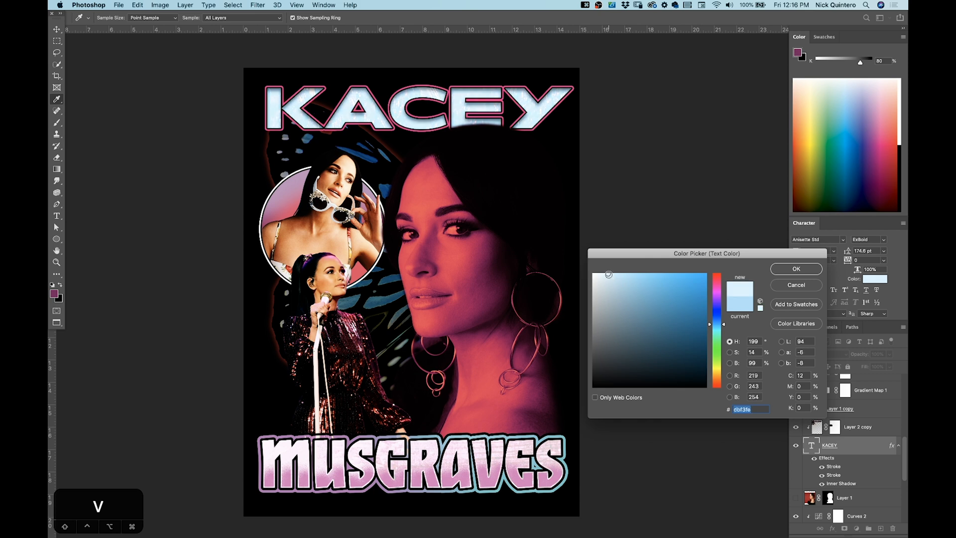
pyautogui.click(795, 269)
pyautogui.press('v')
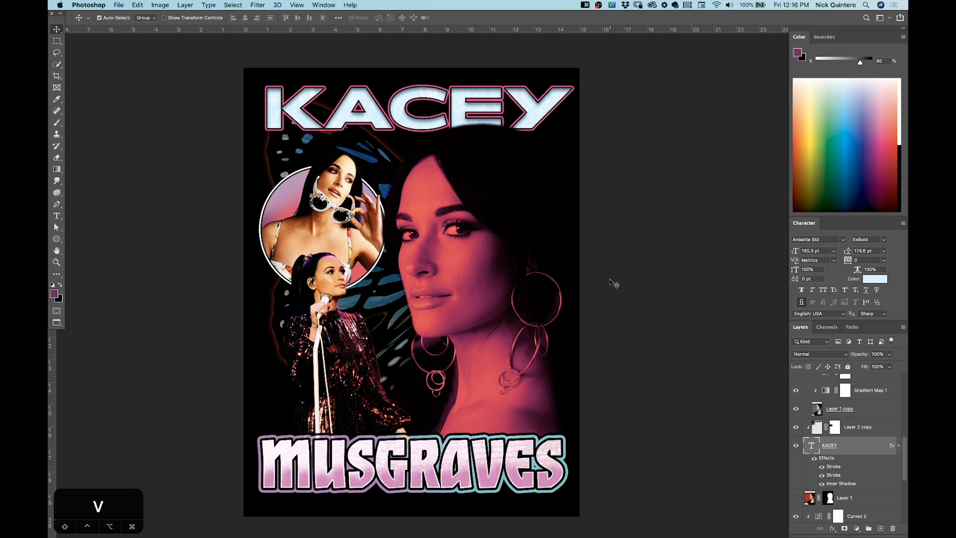
# Set the butterfly layer's Outer Glow to 47% spread, 183 px size and about 65% opacity
pyautogui.click(377, 303)
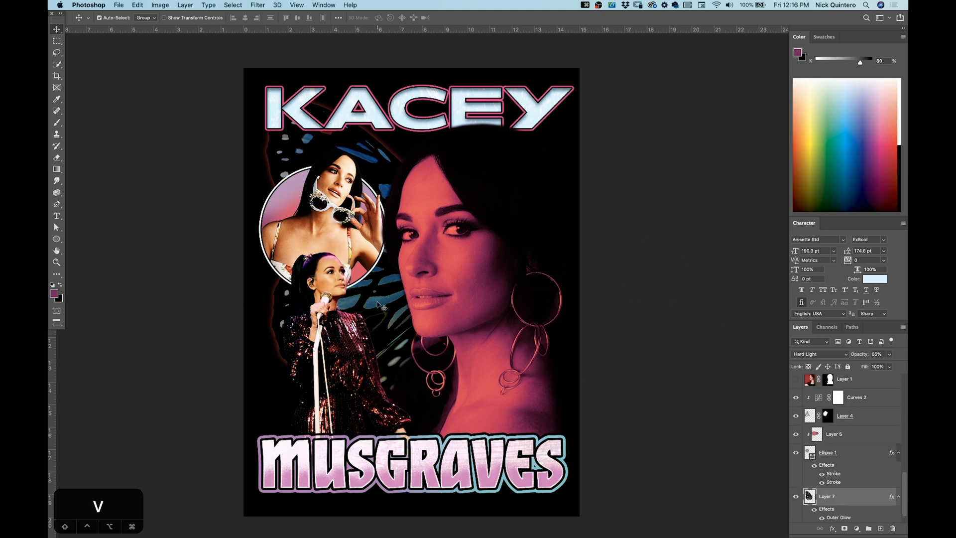
pyautogui.doubleClick(839, 517)
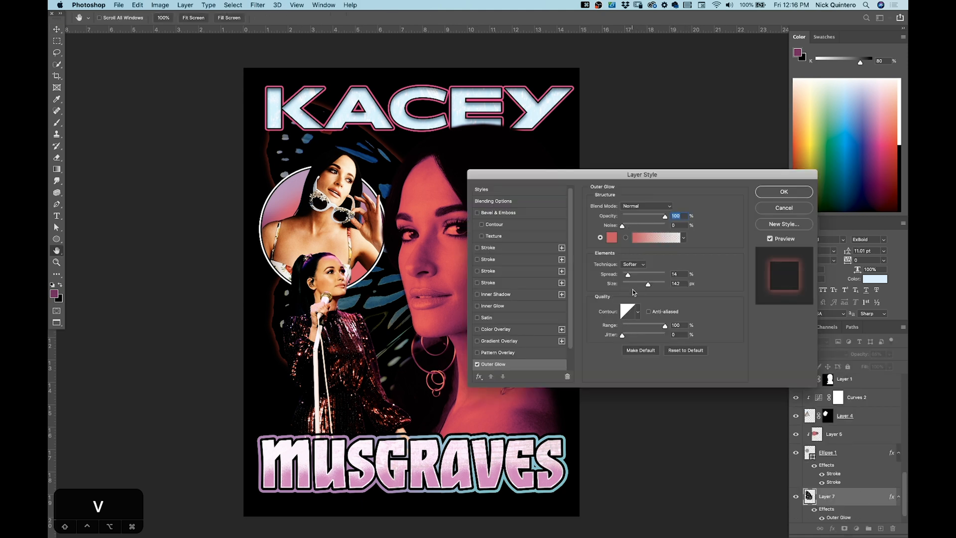
pyautogui.moveTo(650, 286)
pyautogui.mouseDown()
pyautogui.moveTo(623, 279)
pyautogui.moveTo(638, 278)
pyautogui.mouseUp()
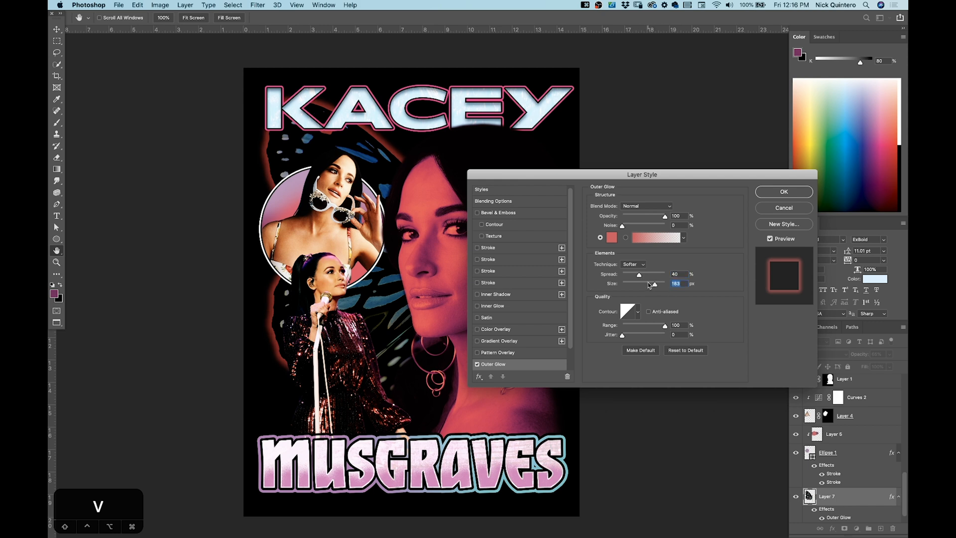
pyautogui.moveTo(643, 277); pyautogui.dragTo(645, 277)
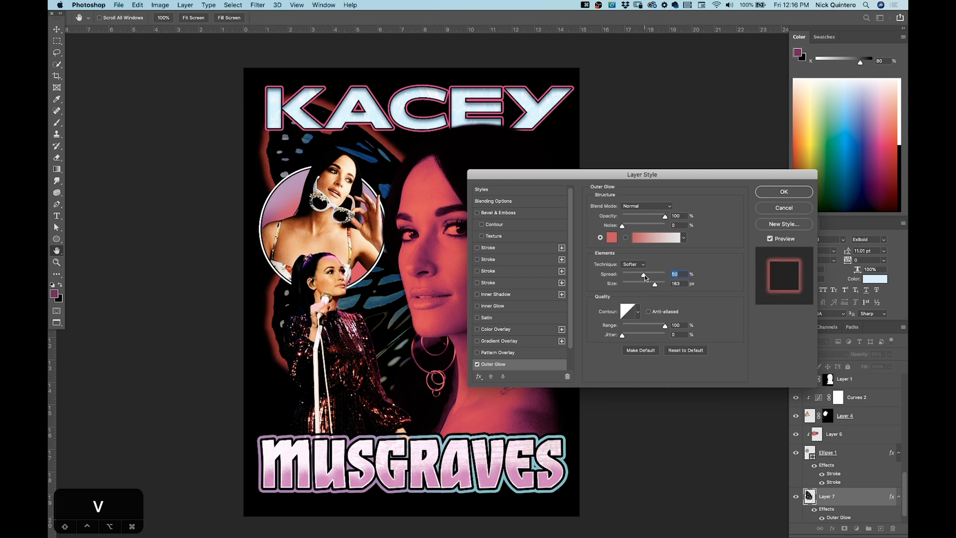
pyautogui.moveTo(646, 277); pyautogui.dragTo(643, 276)
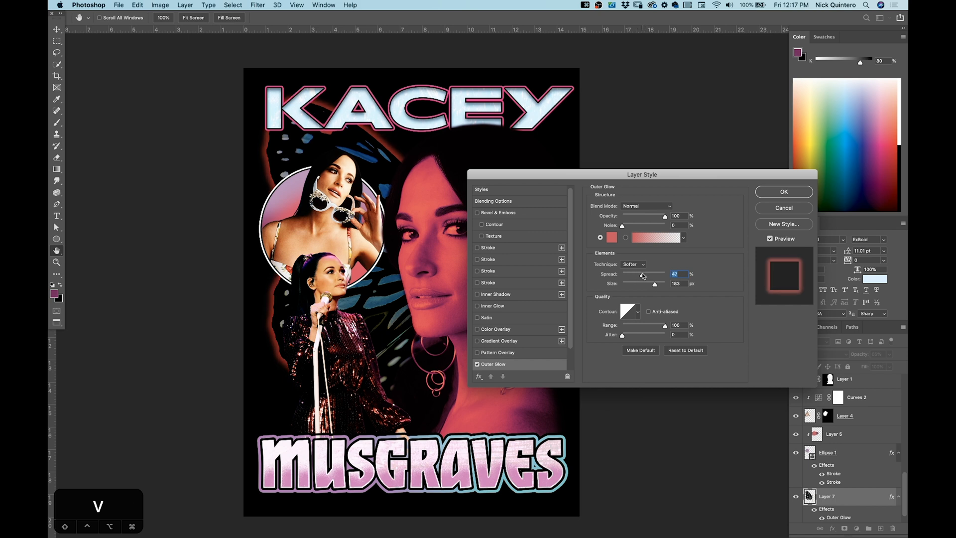
pyautogui.moveTo(662, 219); pyautogui.dragTo(650, 218)
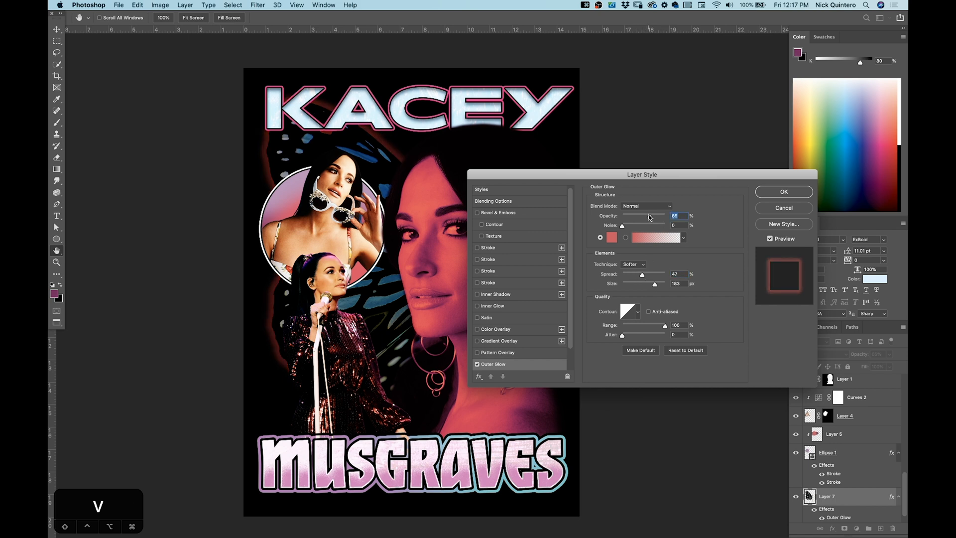
pyautogui.click(775, 190)
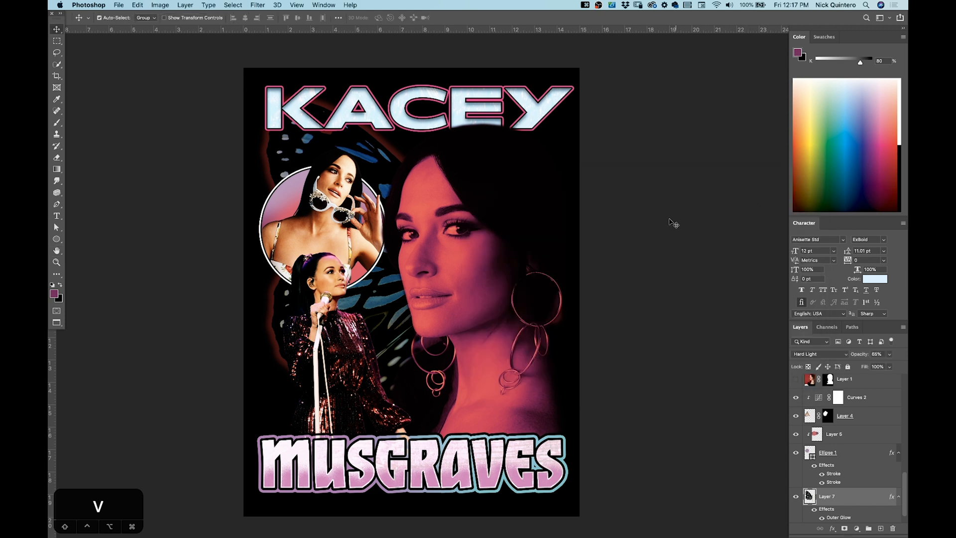
pyautogui.press('v')
pyautogui.press('f')
pyautogui.press('f')
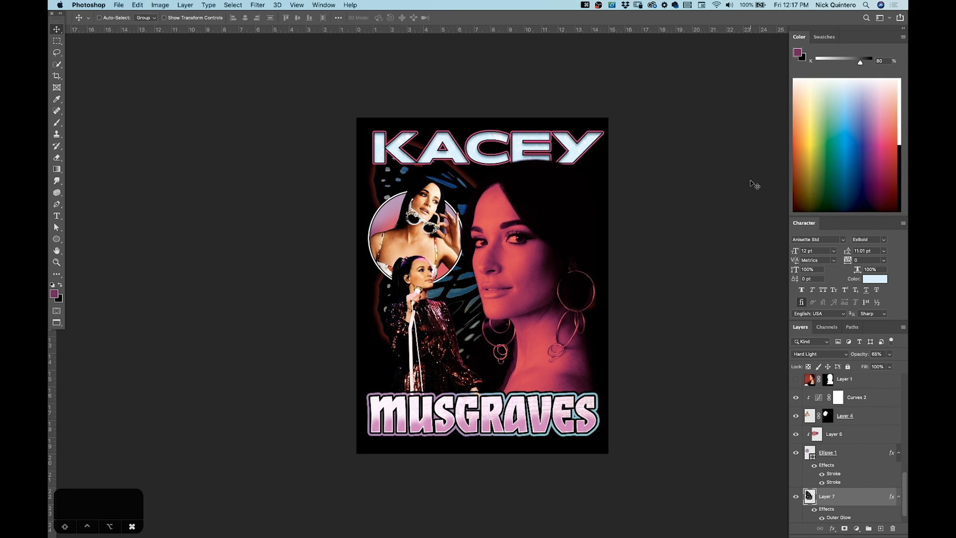
# Open Tee Front Mockup.psd and, in its artwork document, hide the smiley placeholder and show the shirt placement guide
pyautogui.press('super+space')
pyautogui.write('mockup')
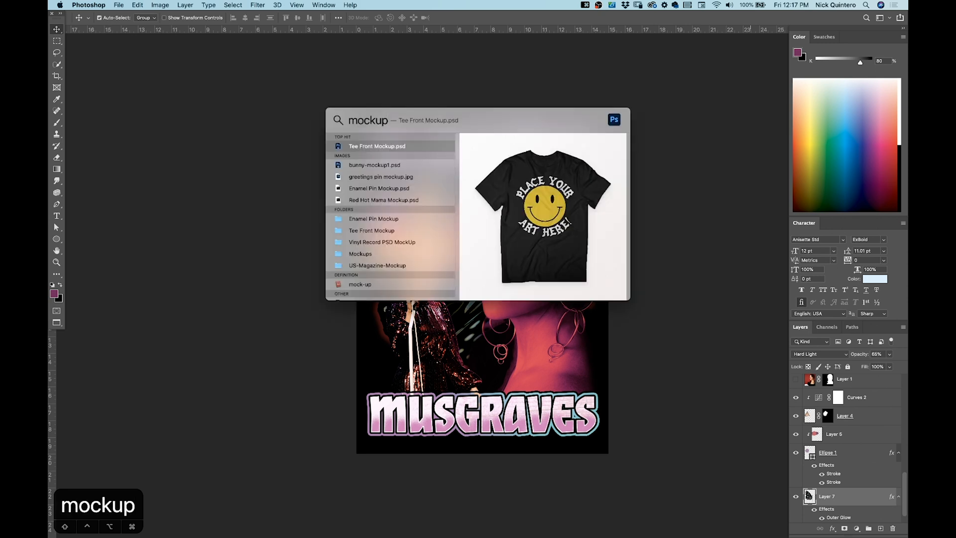
pyautogui.press('Return')
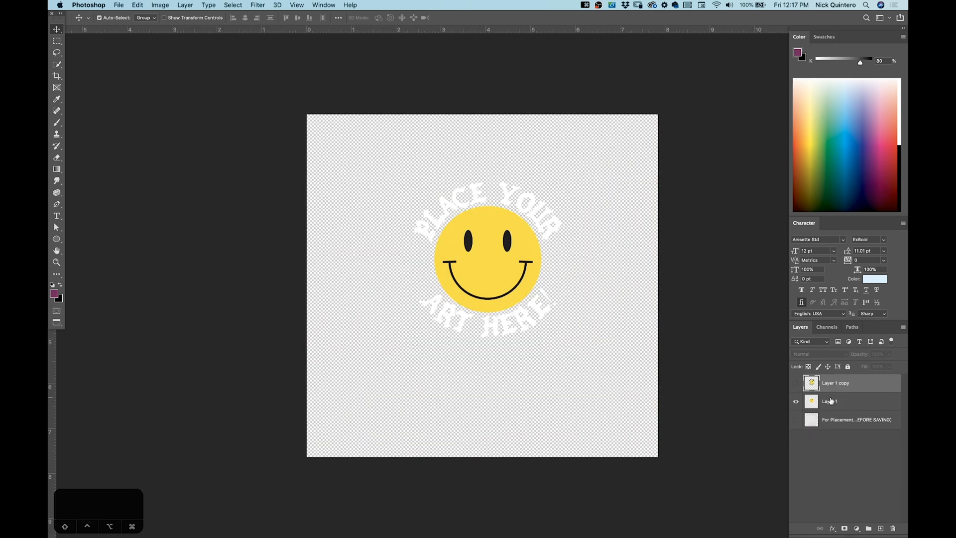
pyautogui.click(796, 402)
pyautogui.click(796, 420)
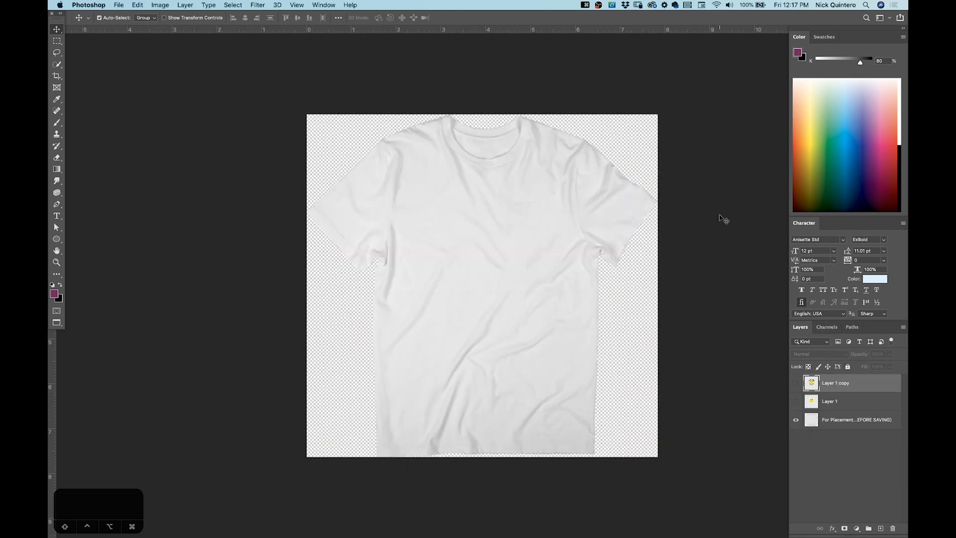
# Place kacey bootleg tee.psd from the Kacey Bootleg Tee folder into the mockup's artwork document over the shirt
pyautogui.press('super+Tab')
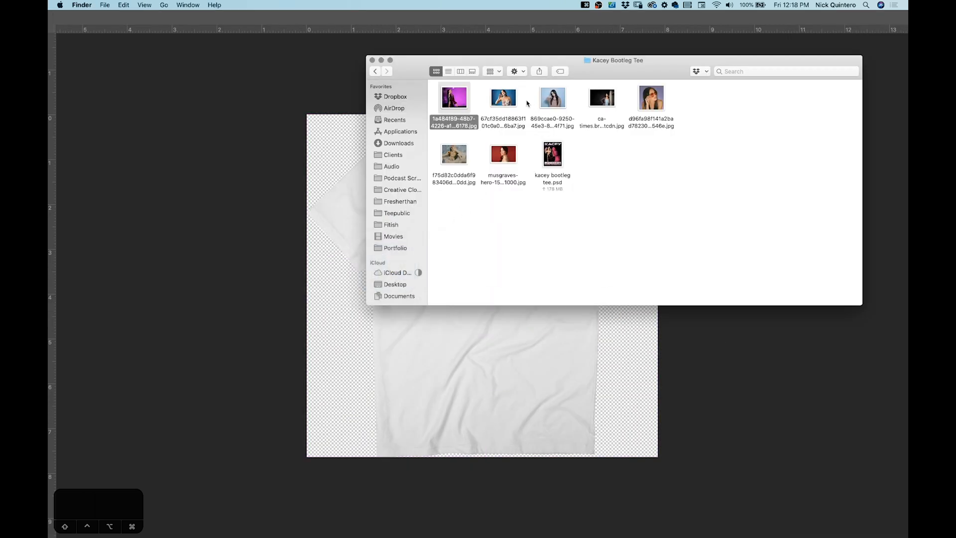
pyautogui.moveTo(547, 155); pyautogui.dragTo(488, 259)
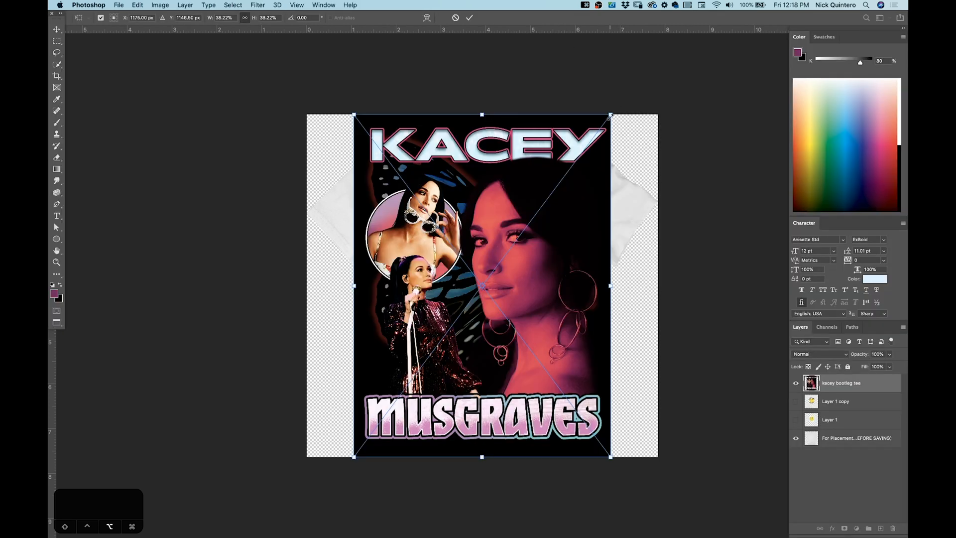